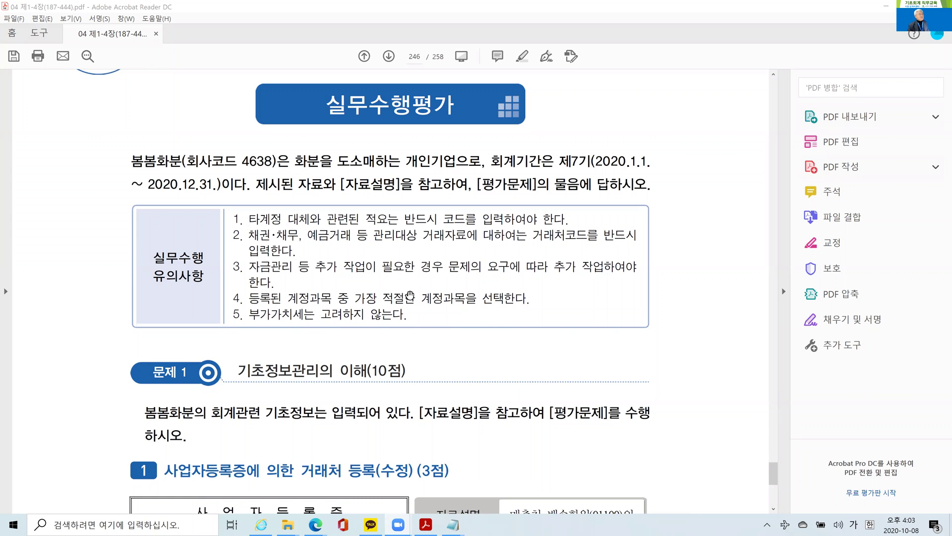
- Scroll to 문제 1, highlight '메일주소도 등록할' in yellow, then open the Start menu
scroll(410, 295, "down", 1)
scroll(409, 295, "down", 4)
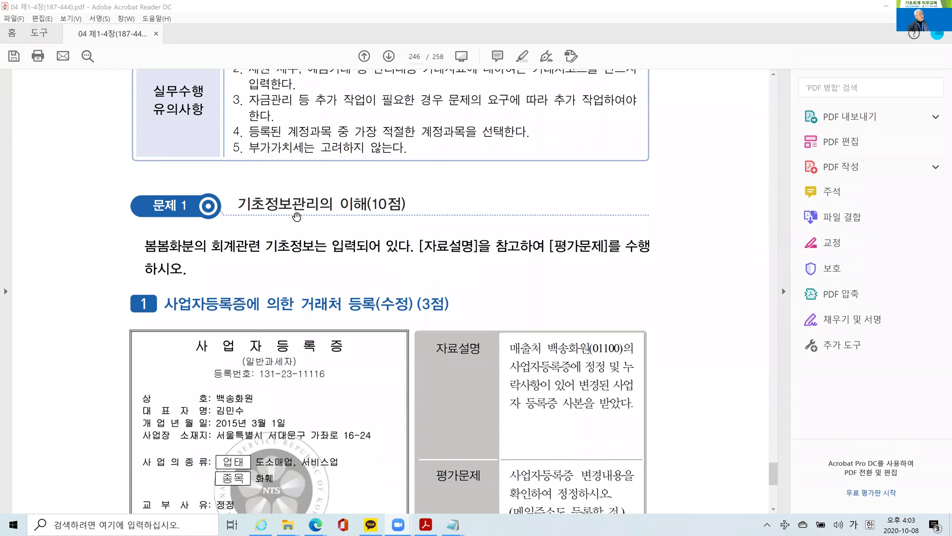
left_click_drag(244, 205, 372, 205)
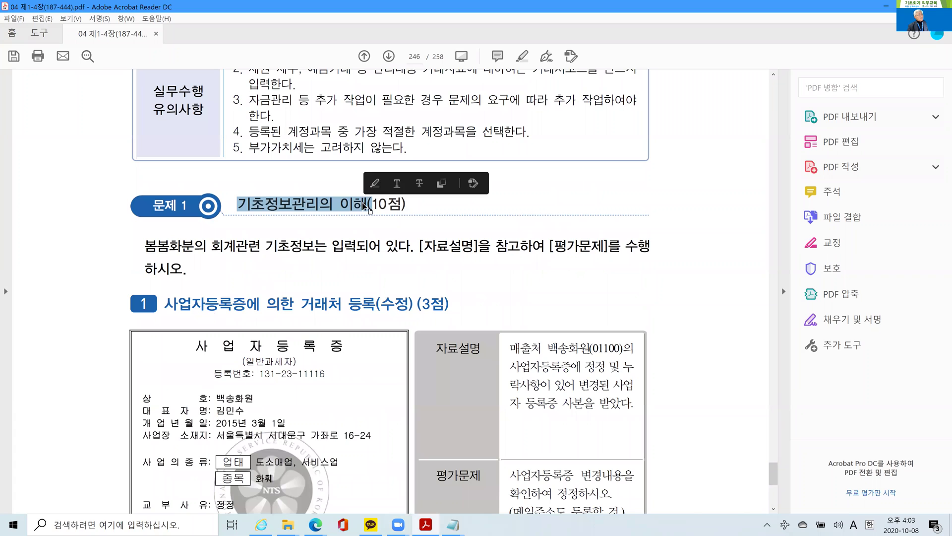
left_click(348, 223)
scroll(348, 223, "down", 3)
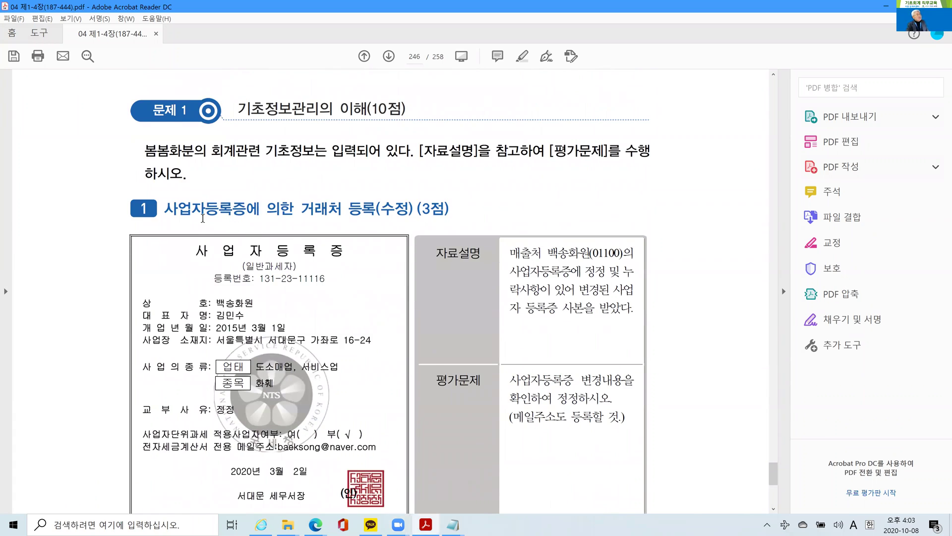
scroll(201, 219, "down", 1)
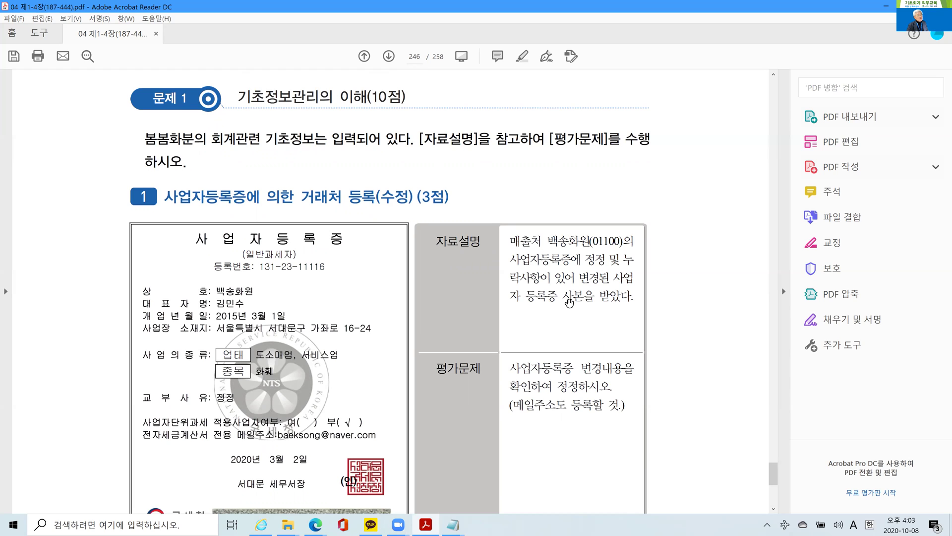
scroll(568, 305, "down", 1)
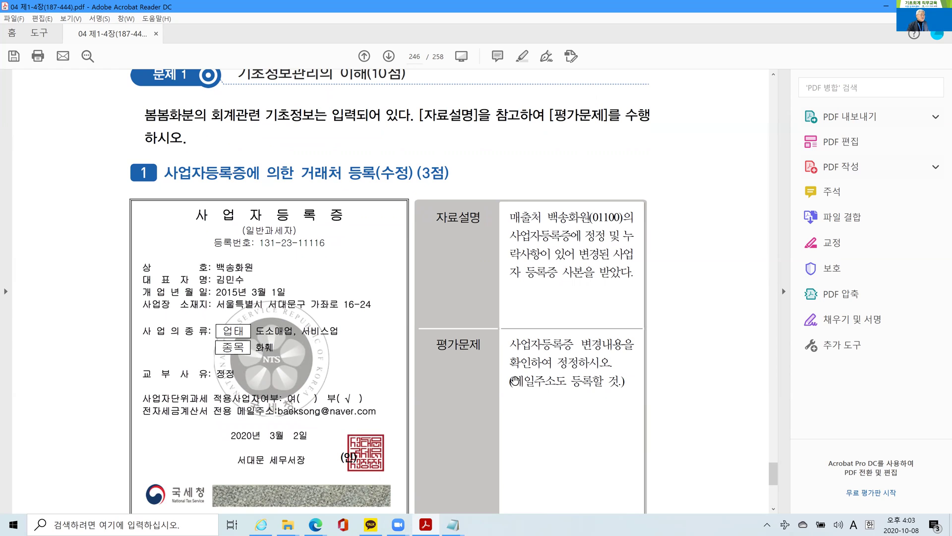
left_click_drag(512, 381, 605, 380)
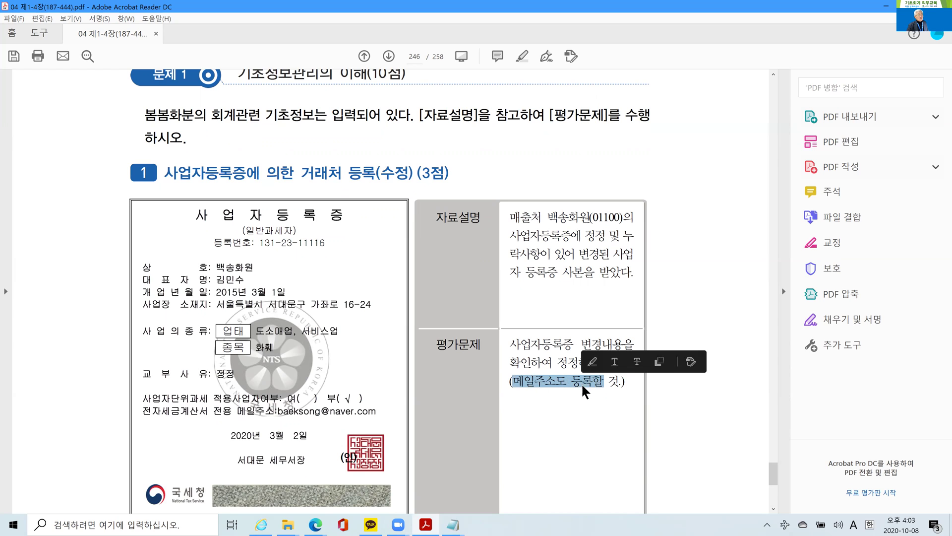
right_click(579, 382)
left_click(598, 416)
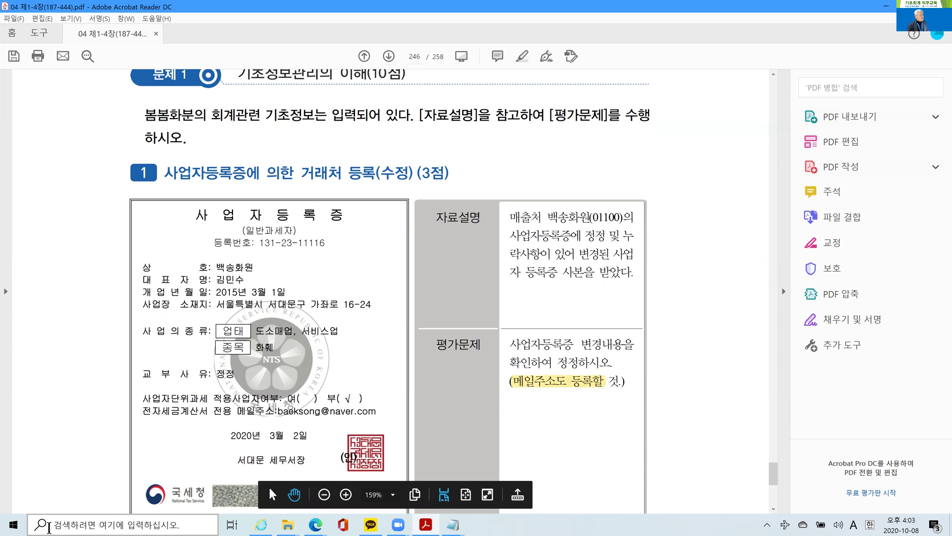
left_click(11, 525)
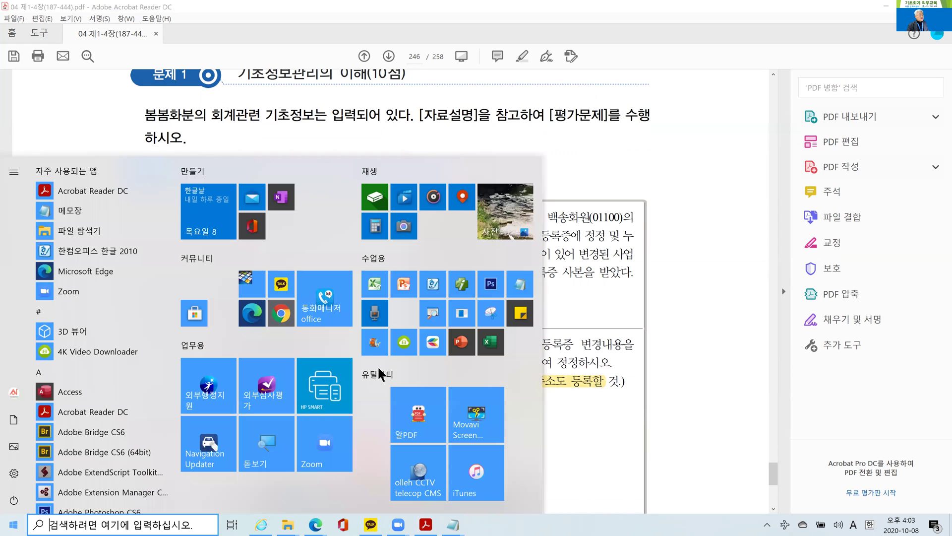
- Launch Smart A and log in to company 4638 봄봄화분 [기출38회]
left_click(460, 287)
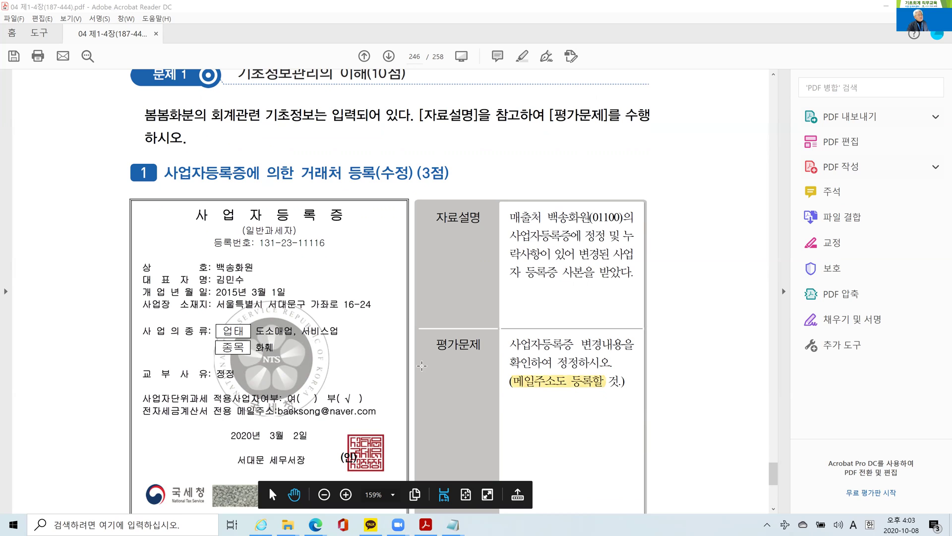
left_click(431, 340)
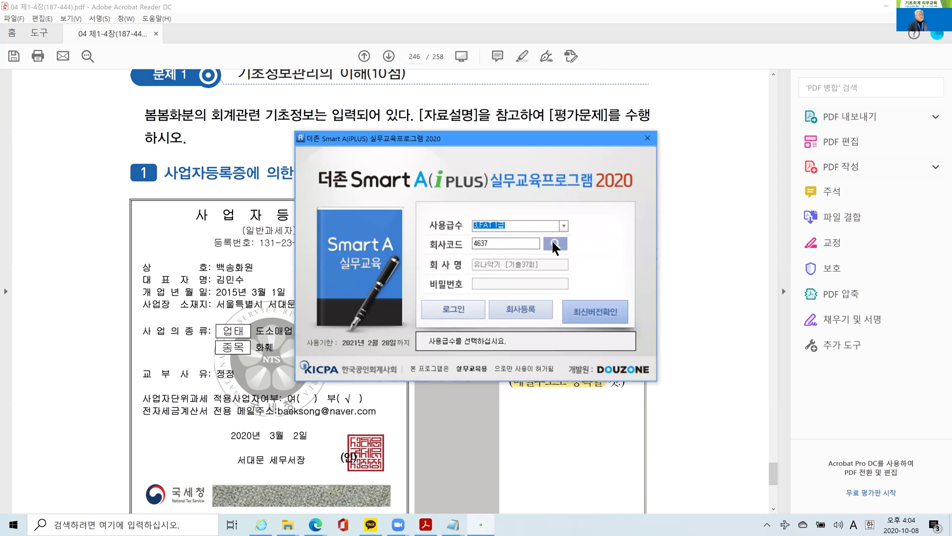
left_click(556, 243)
left_click_drag(652, 218, 651, 254)
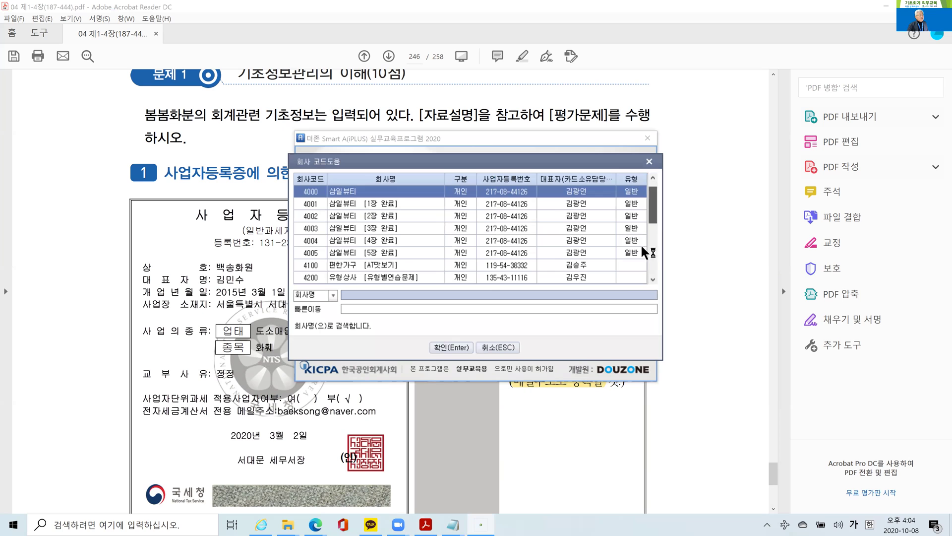
left_click(369, 279)
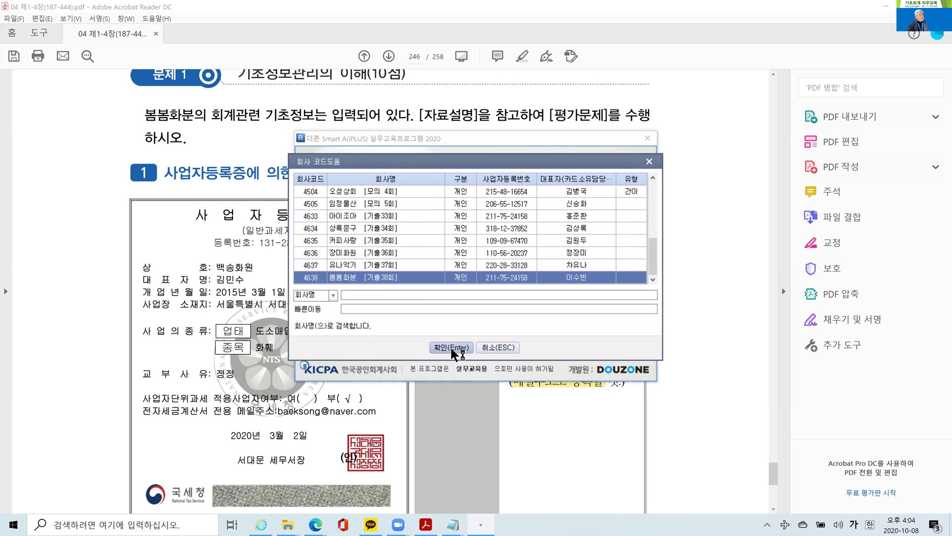
left_click(450, 348)
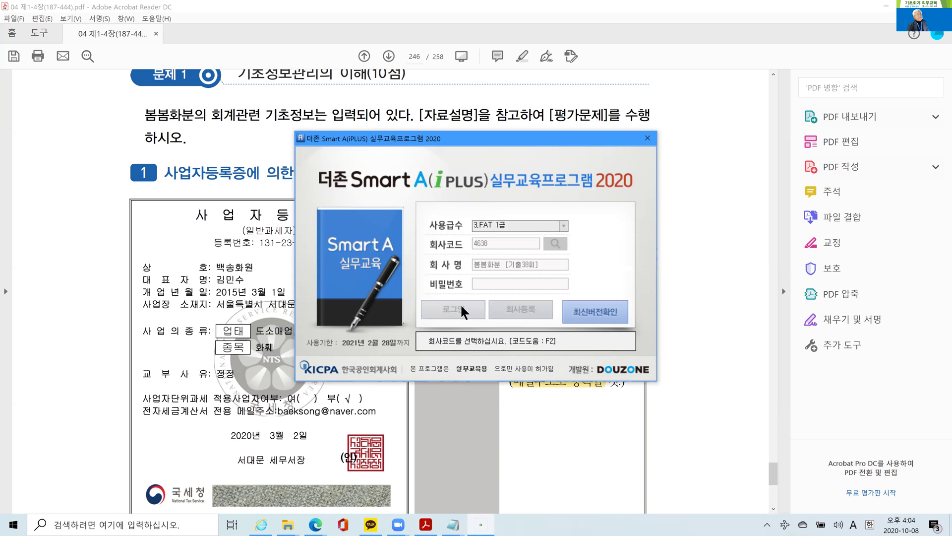
left_click(463, 311)
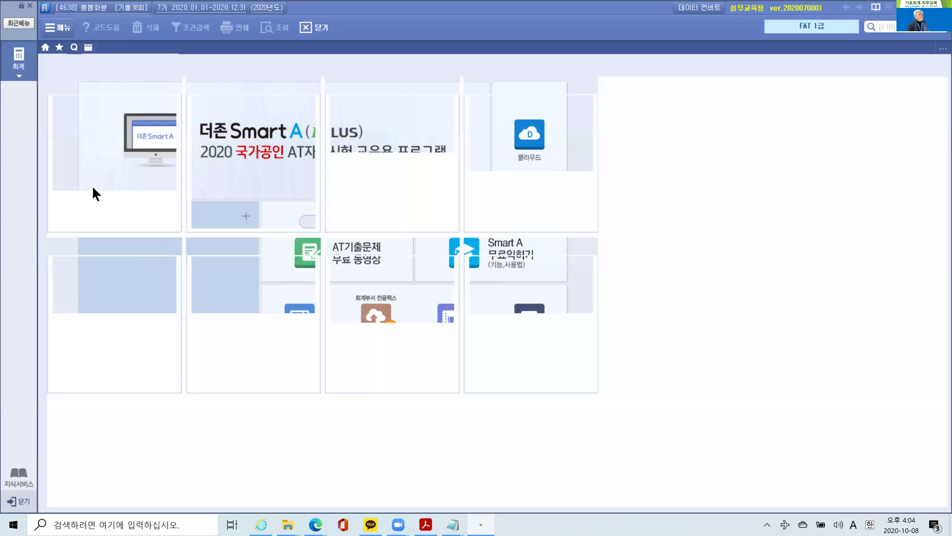
- Open 01100 백송화원 in 거래처등록 and change its 업태 to 도소매업,서비스업
left_click(85, 119)
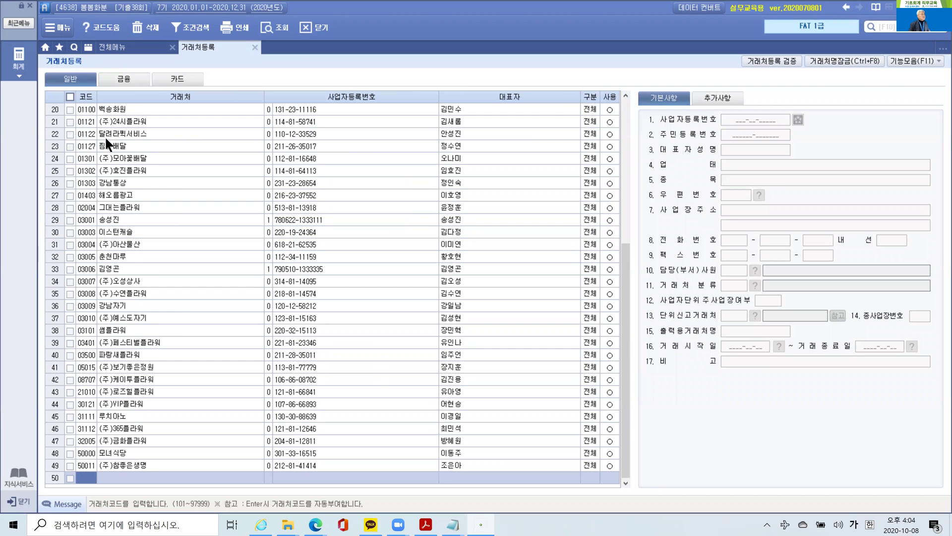
left_click(121, 113)
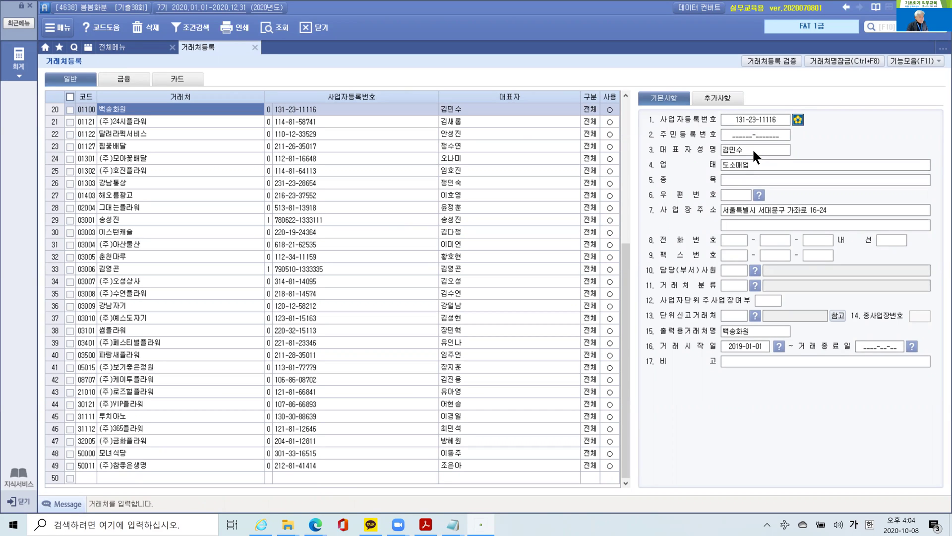
left_click(741, 177)
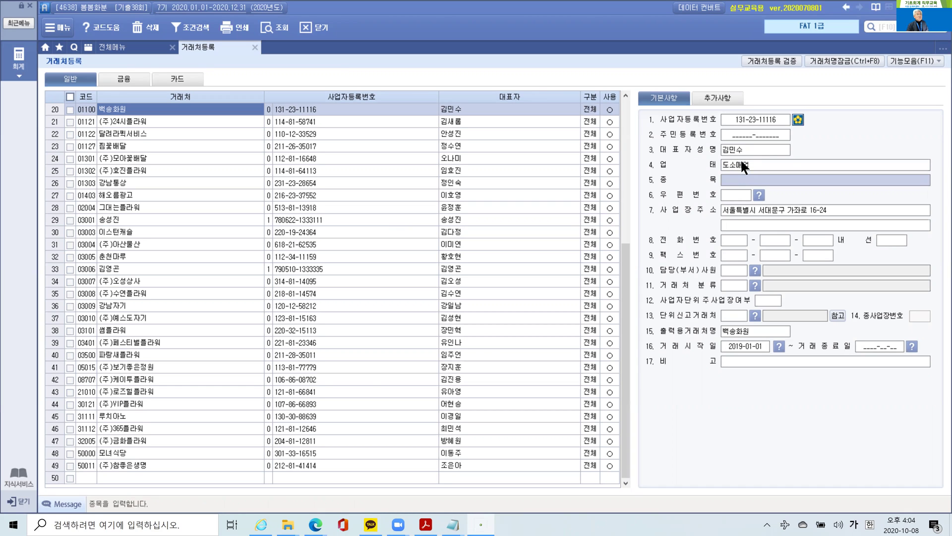
left_click(754, 164)
type(",서비스업")
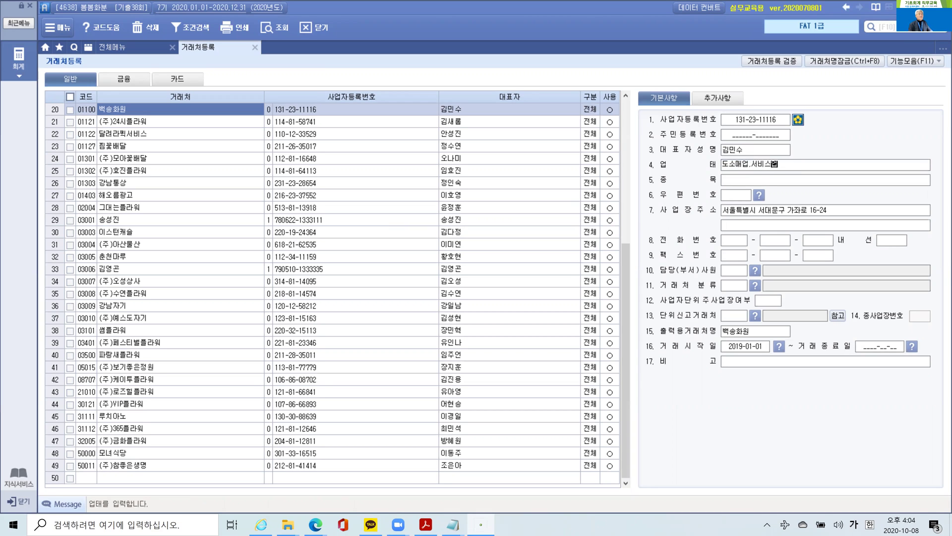
key("Return")
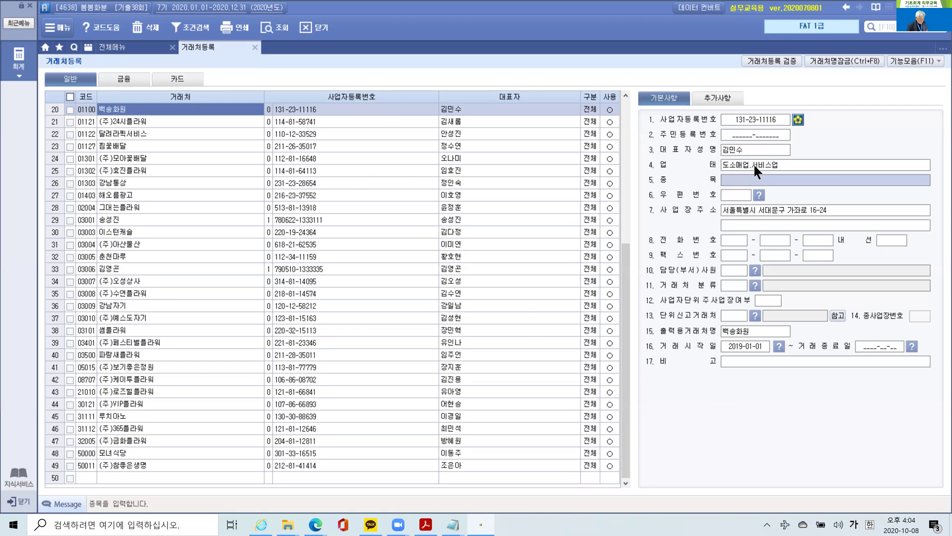
- Enter 화훼 as 백송화원's 종목 and bring up its 추가사항 details
type("화우")
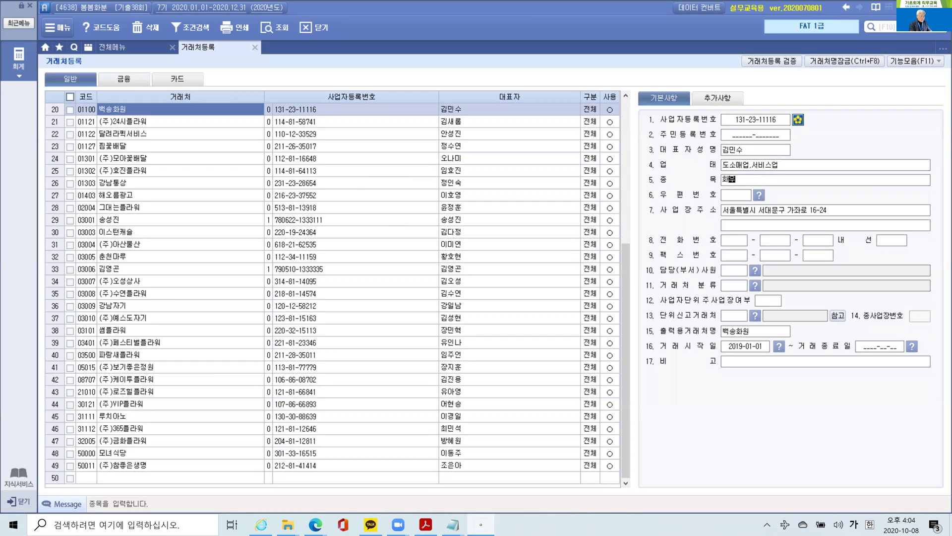
key("BackSpace")
key("BackSpace")
type("훼")
key("Return")
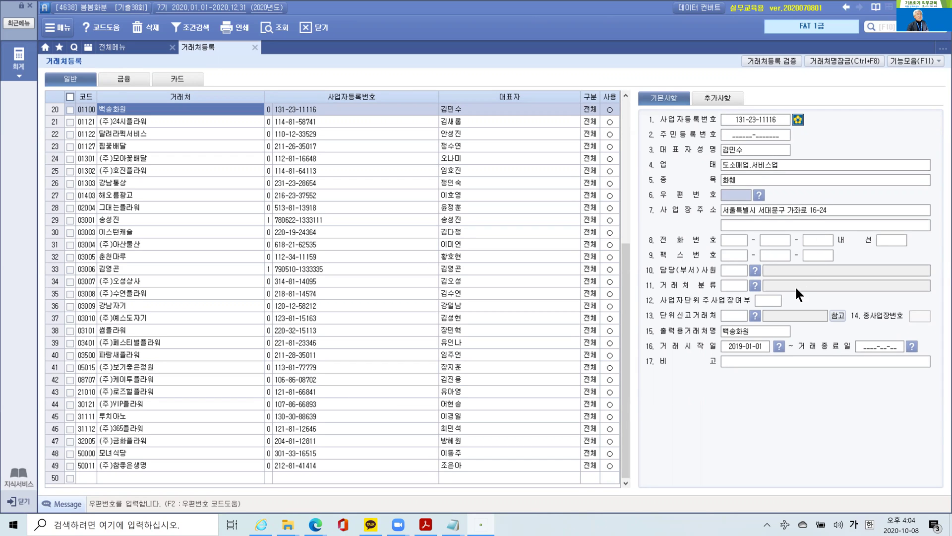
left_click(721, 95)
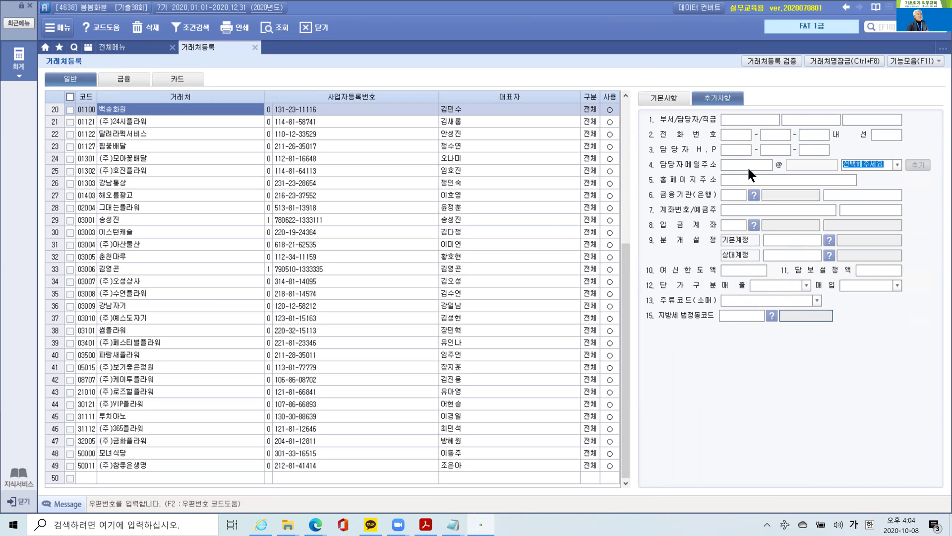
- Enter the contact's e-mail ID and domain in 담당자메일주소, then close 거래처등록
left_click(748, 165)
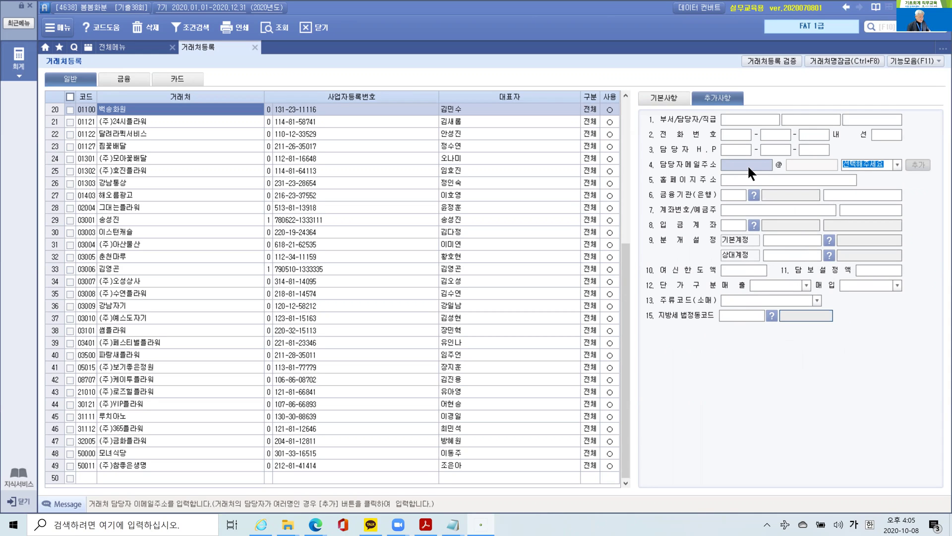
type("ㅠㅁㄷ")
key("BackSpace")
key("BackSpace")
key("BackSpace")
key("Hangul")
type("baeksong")
left_click(897, 166)
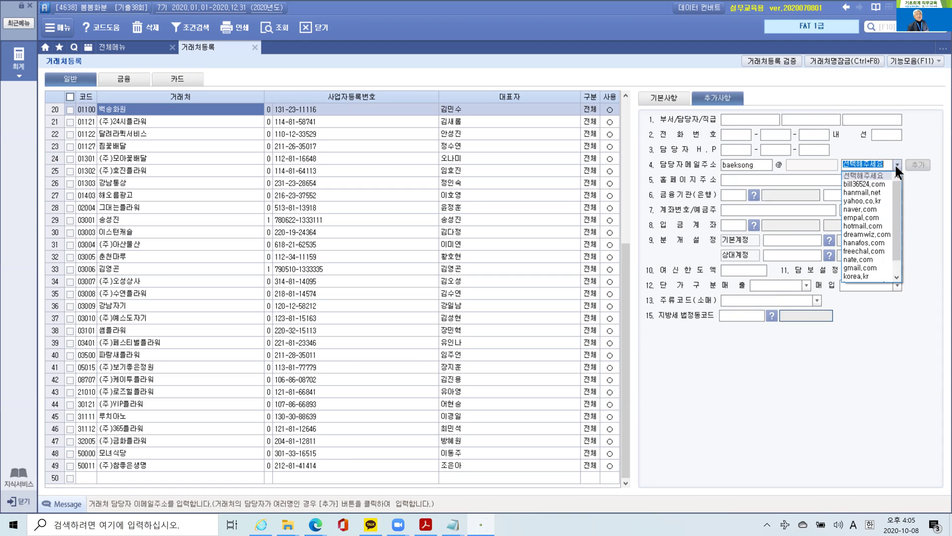
left_click(876, 209)
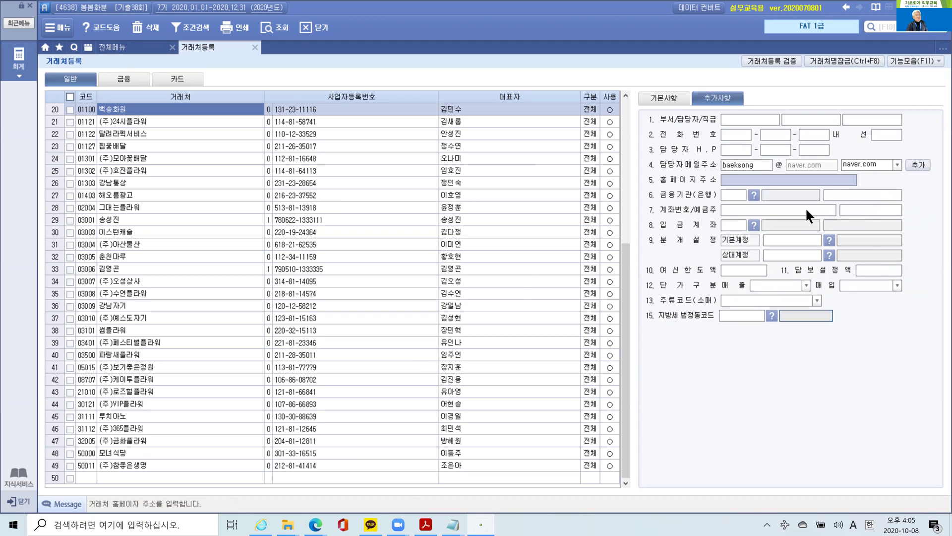
left_click(255, 48)
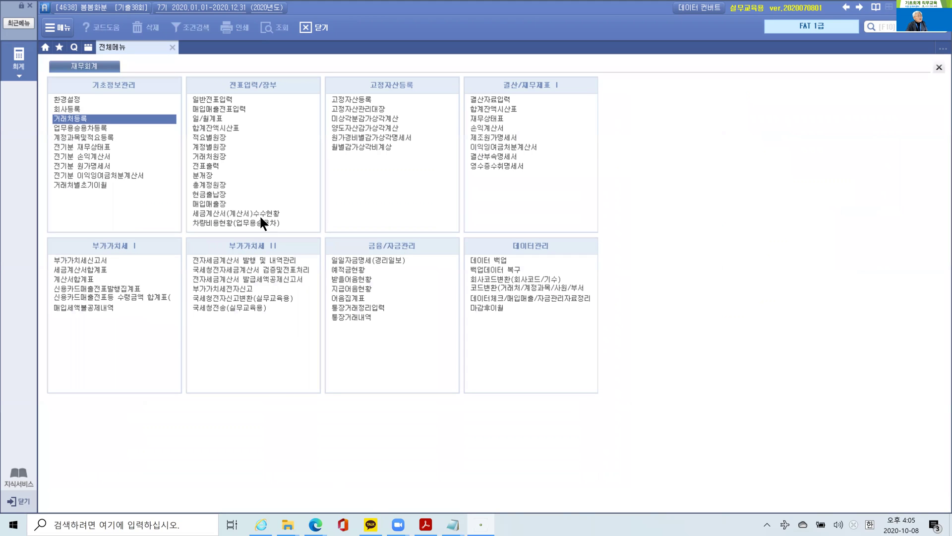
- In 전기분 손익계산서, check 상품매출원가: ending inventory 265,000,000, cost 445,000,000
left_click(93, 156)
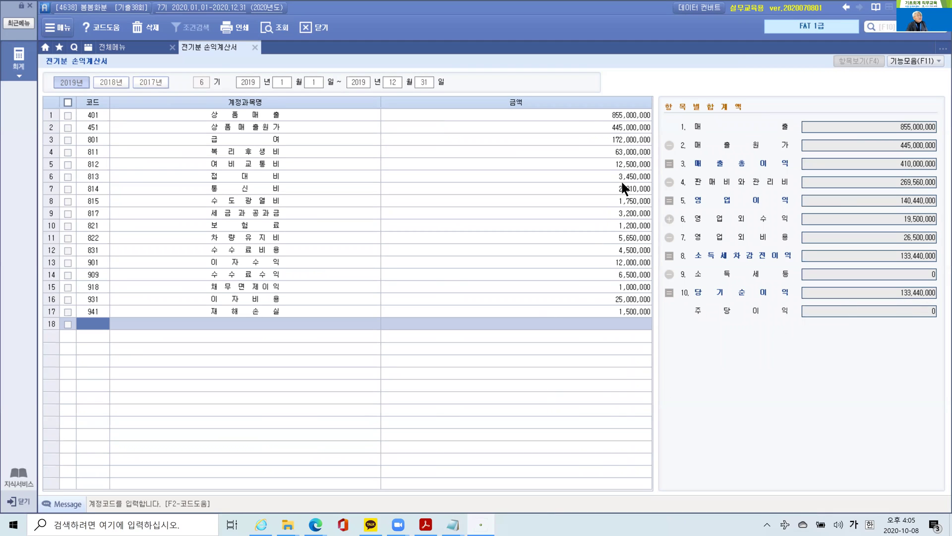
left_click(612, 127)
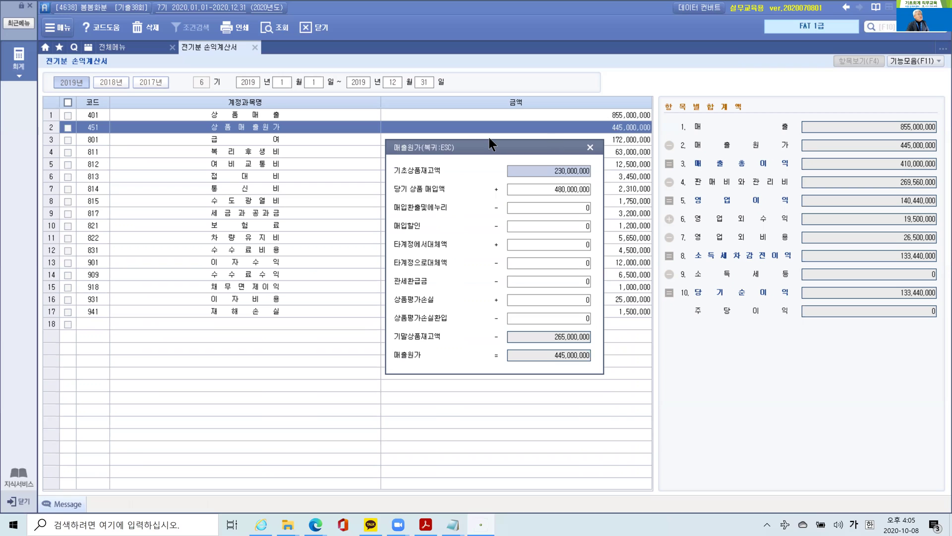
left_click_drag(489, 141, 475, 224)
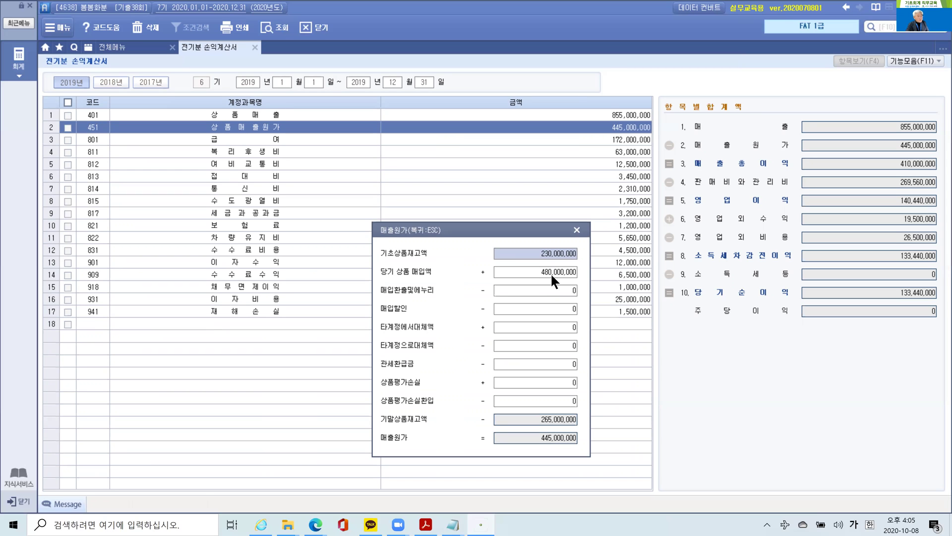
left_click(540, 420)
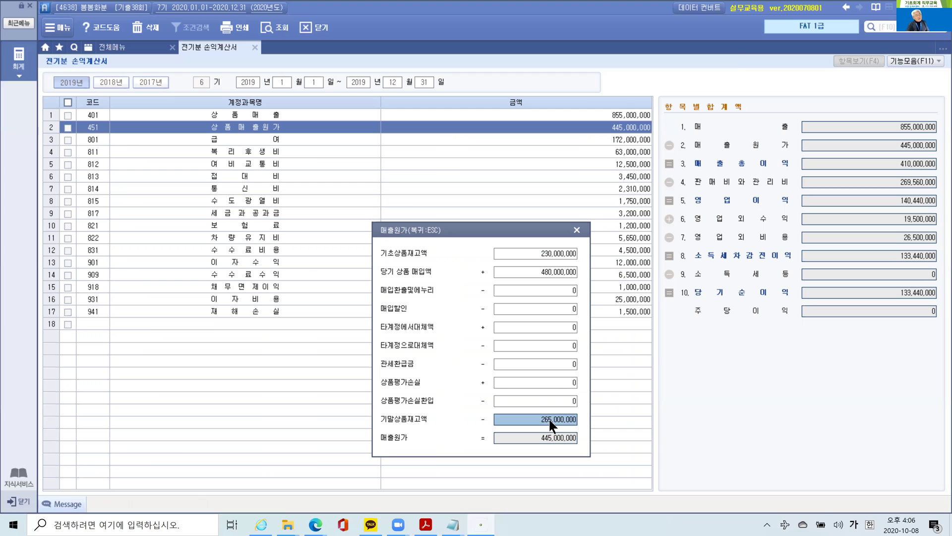
left_click(576, 230)
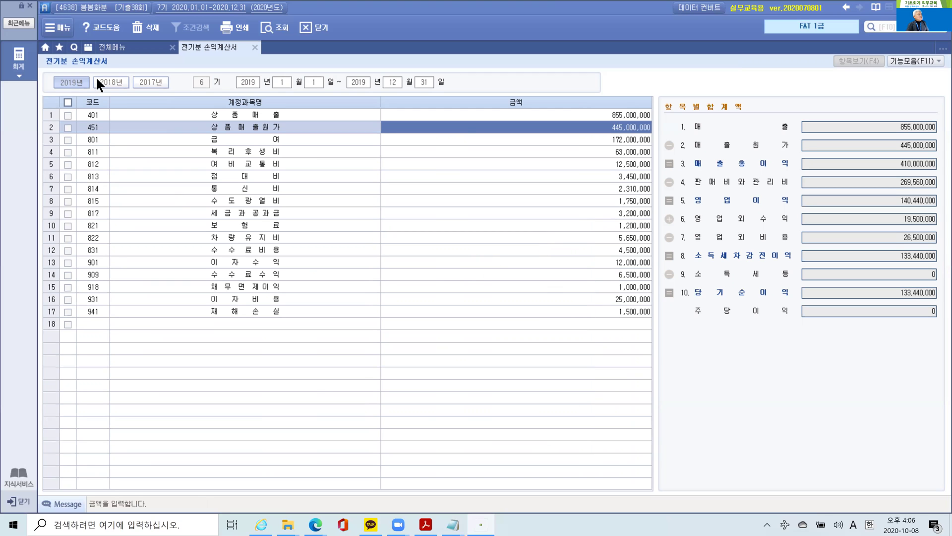
left_click(109, 47)
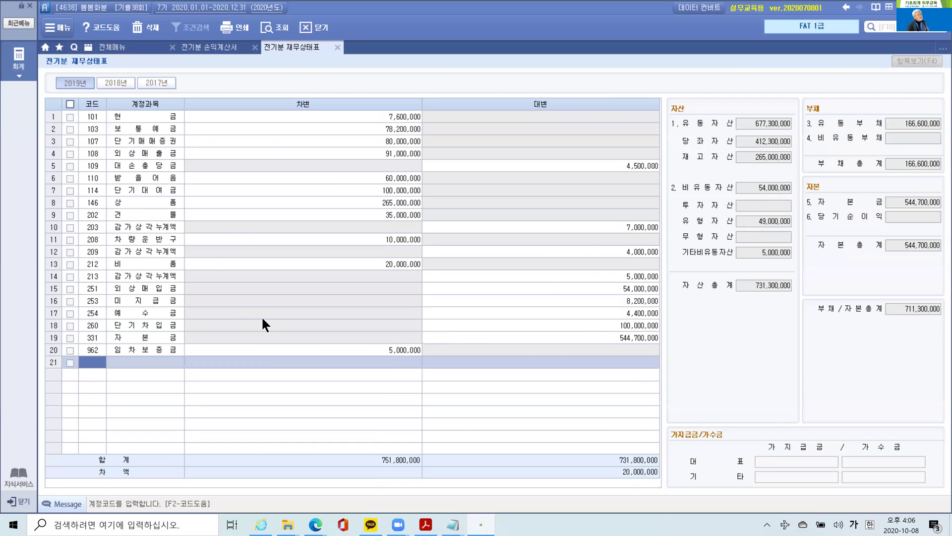
- Change 146 상품 in 전기분 재무상태표 to 245,000,000 and close the statement
left_click(142, 199)
left_click(365, 200)
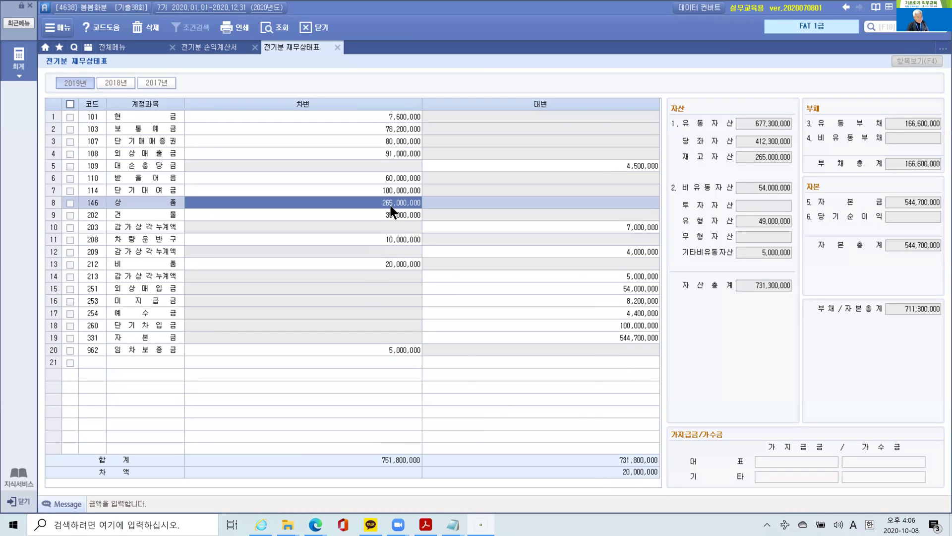
type("245000000")
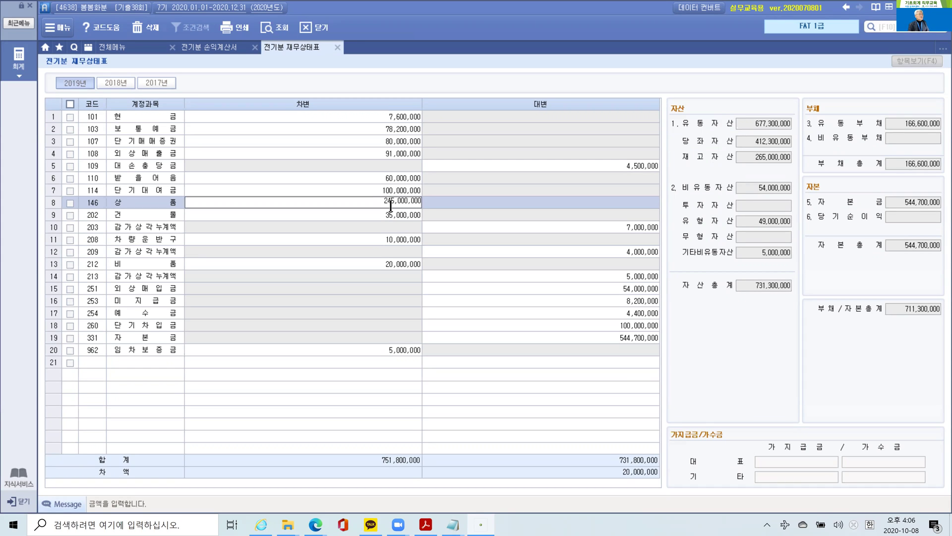
key("Return")
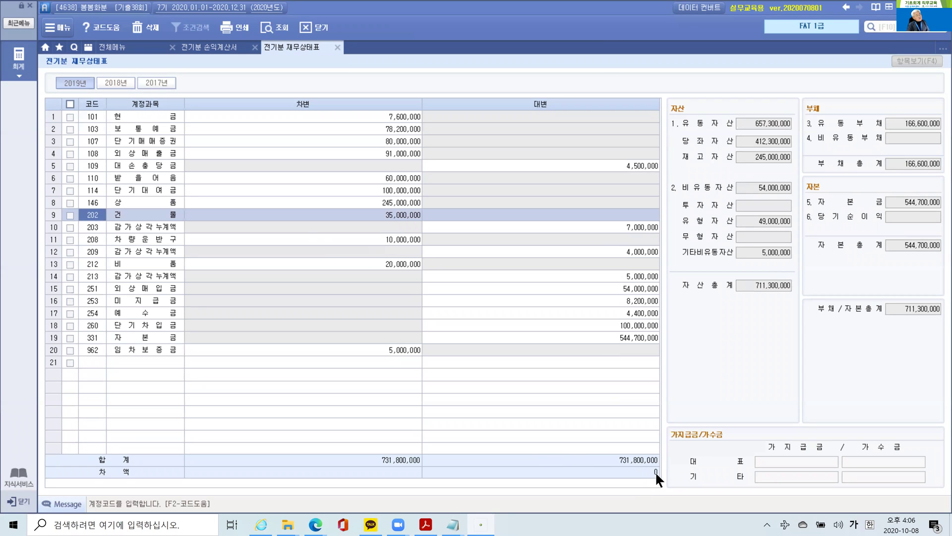
left_click(339, 48)
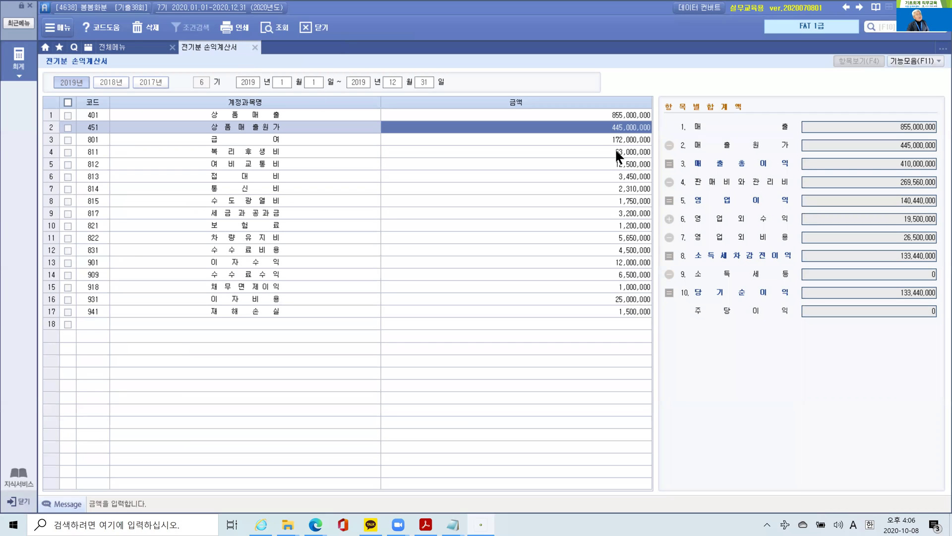
- Refresh 상품매출원가 from the 245,000,000 ending inventory, making it 465,000,000
left_click(614, 148)
left_click(611, 126)
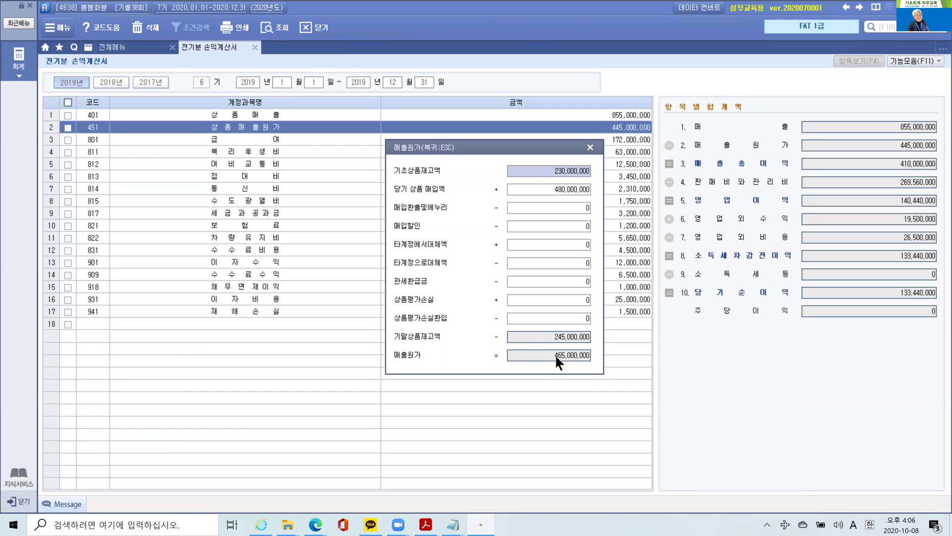
left_click(590, 148)
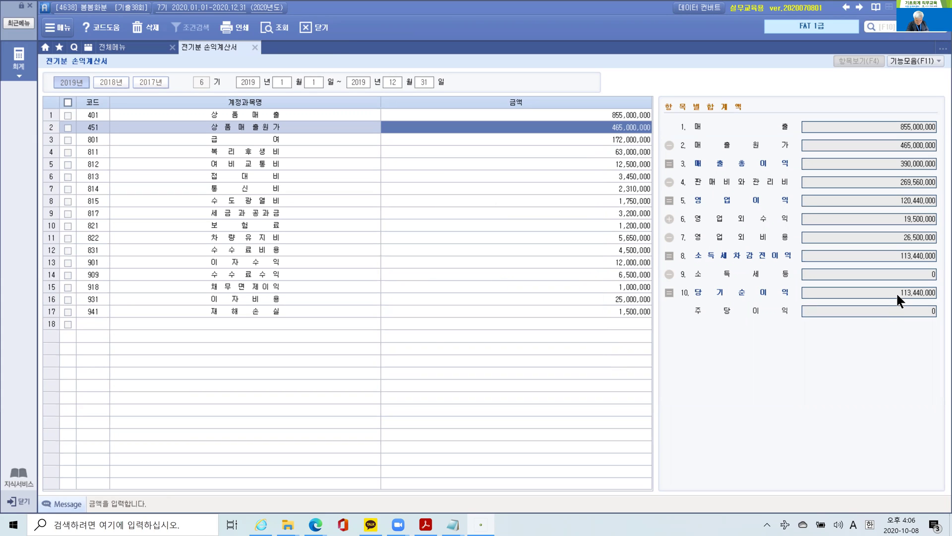
- Review the 급여 through 수수료수익 amounts on the prior-year income statement
left_click(618, 139)
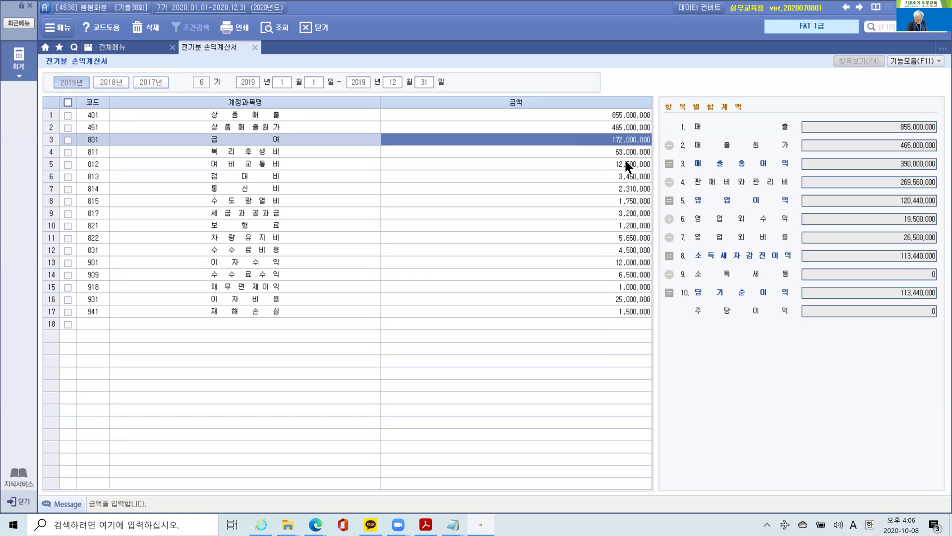
left_click(626, 150)
left_click(629, 165)
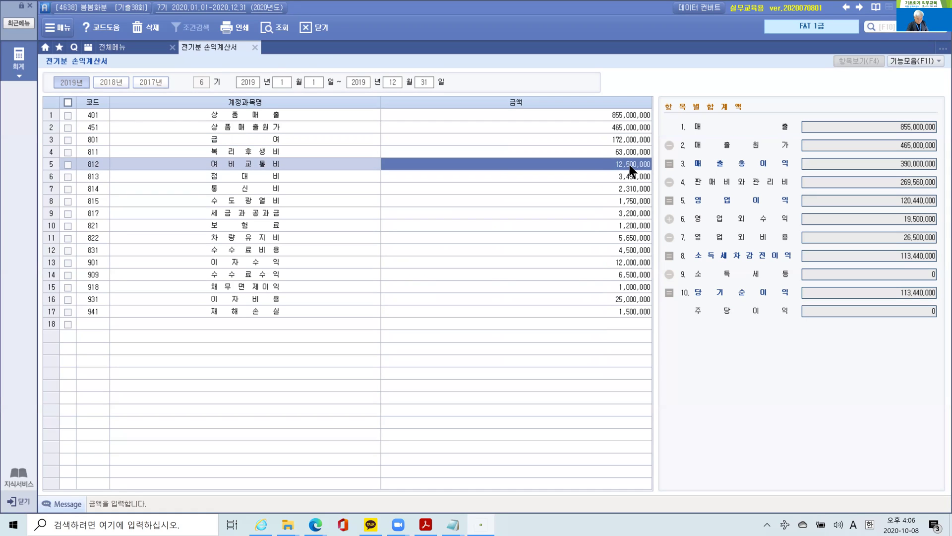
left_click(633, 176)
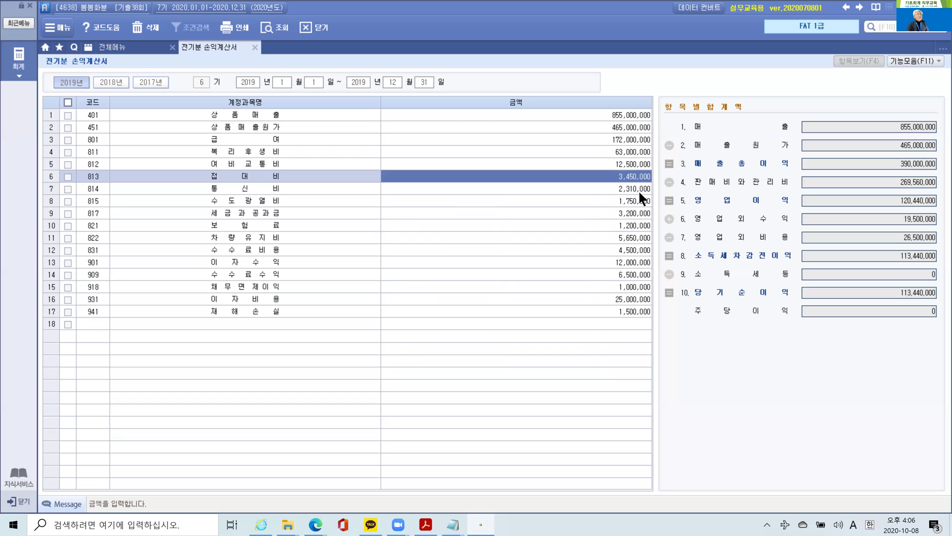
left_click(638, 190)
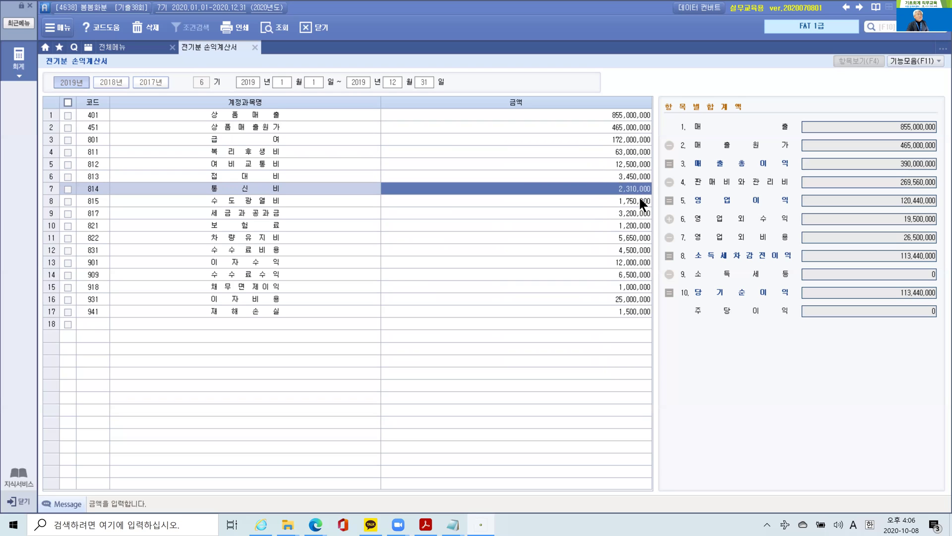
left_click(639, 201)
left_click(638, 213)
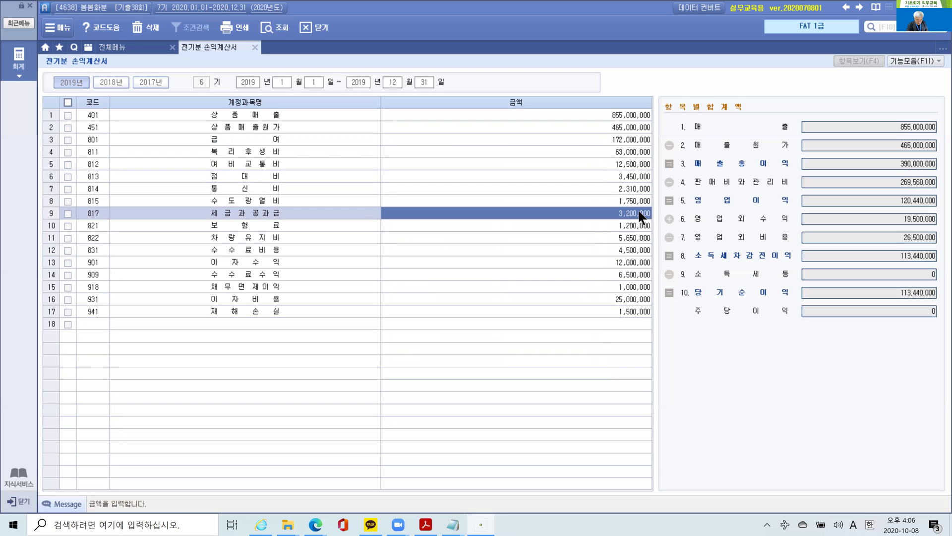
left_click(638, 224)
left_click(640, 238)
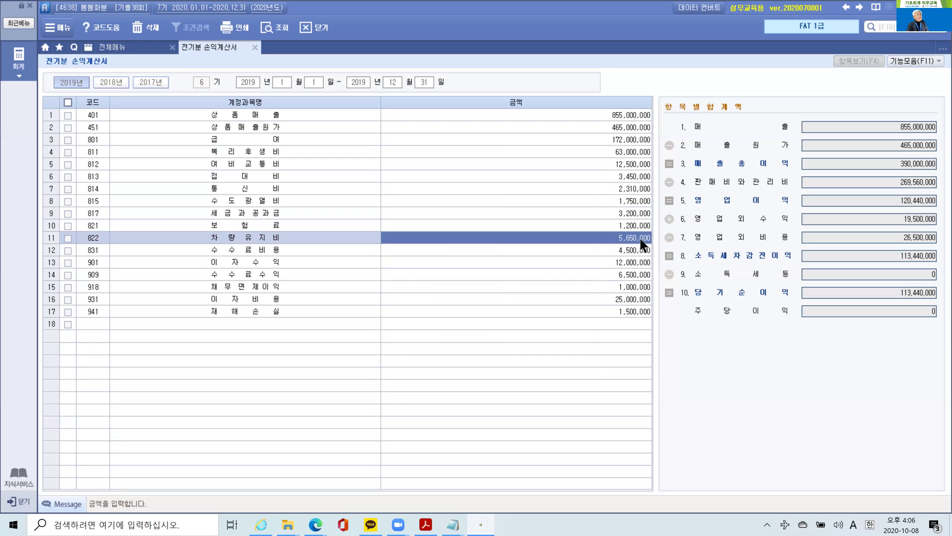
left_click(638, 250)
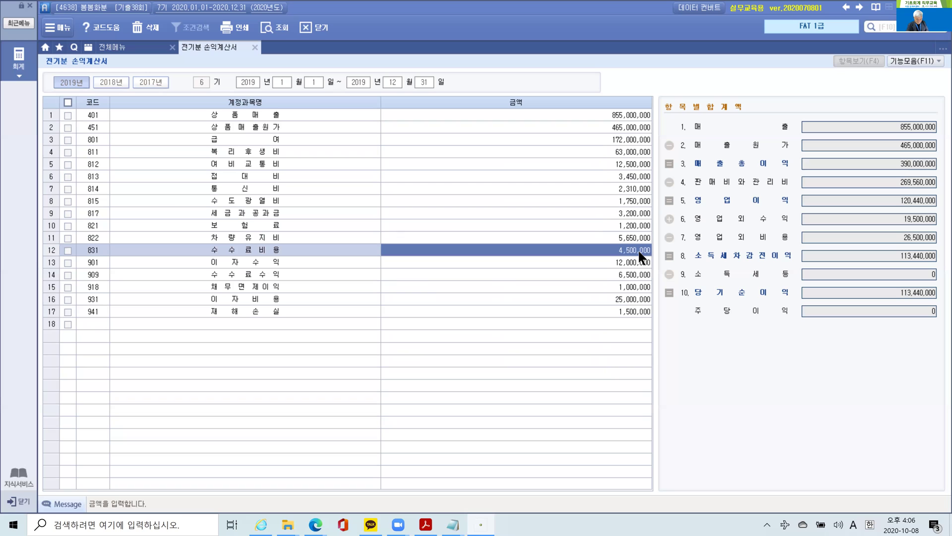
left_click(643, 263)
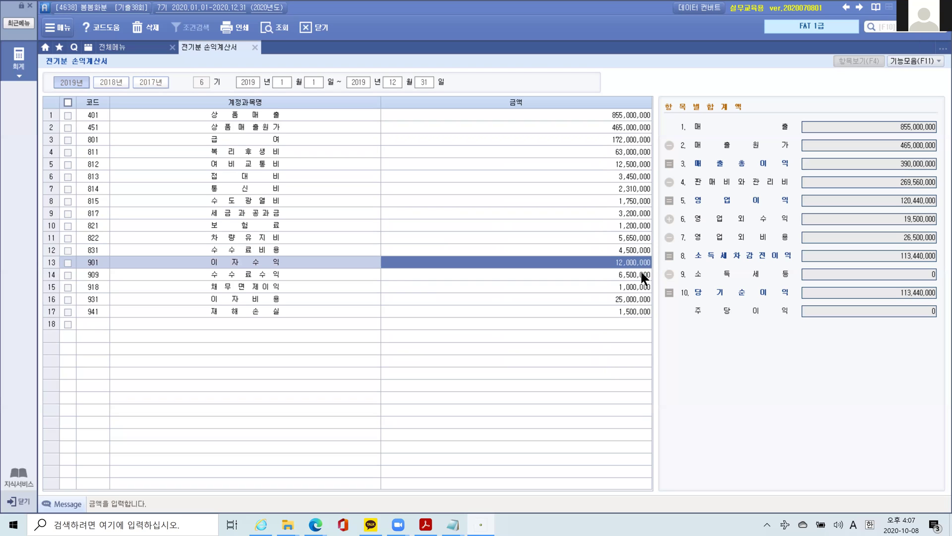
left_click(641, 274)
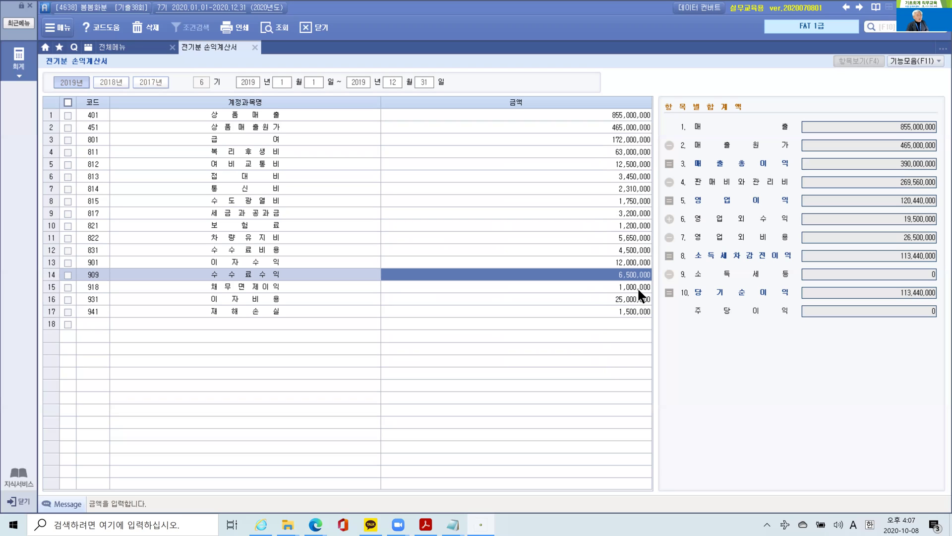
- Delete account 918 채무면제이익 from the prior-year income statement
left_click(636, 287)
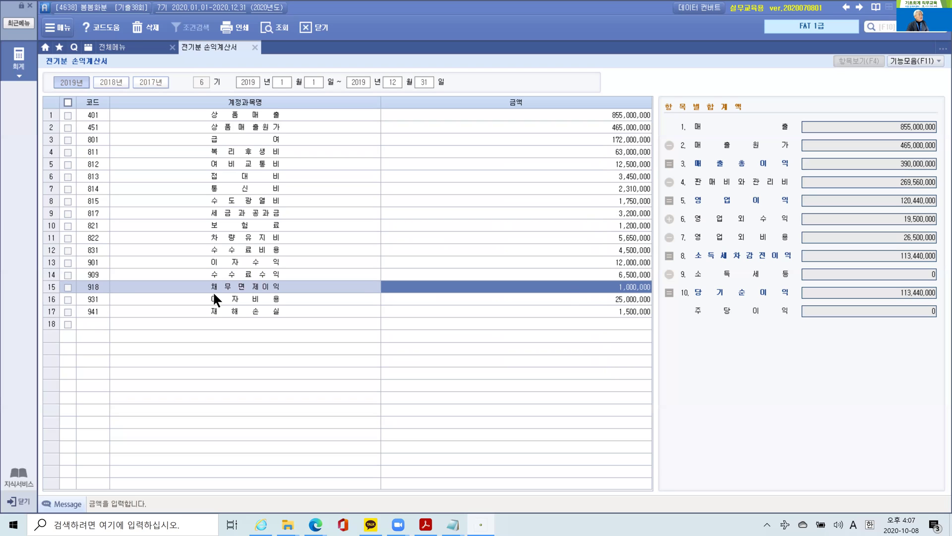
left_click(68, 287)
left_click(144, 27)
left_click(467, 286)
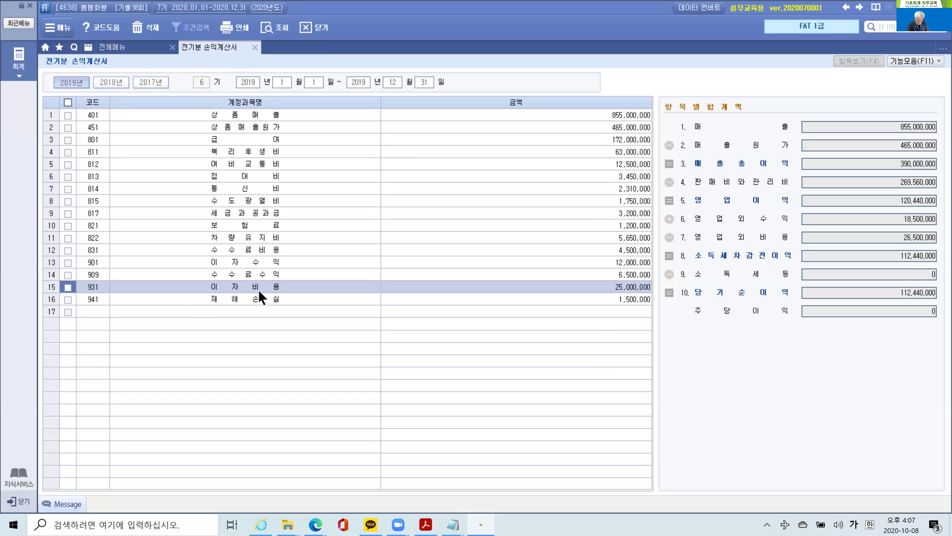
- Delete 941 재해손실, bringing 영업외비용 to 25,000,000 and 당기순이익 to 113,940,000
left_click(633, 298)
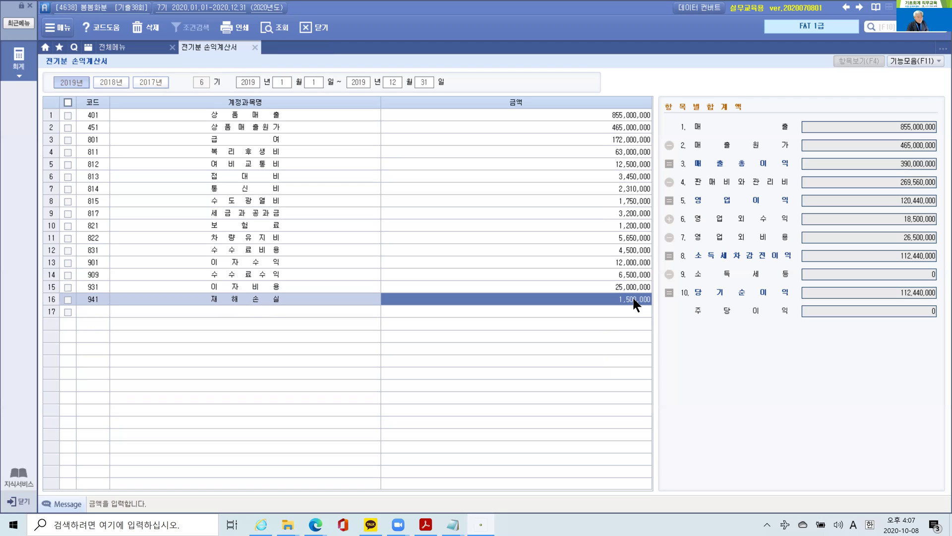
left_click(68, 299)
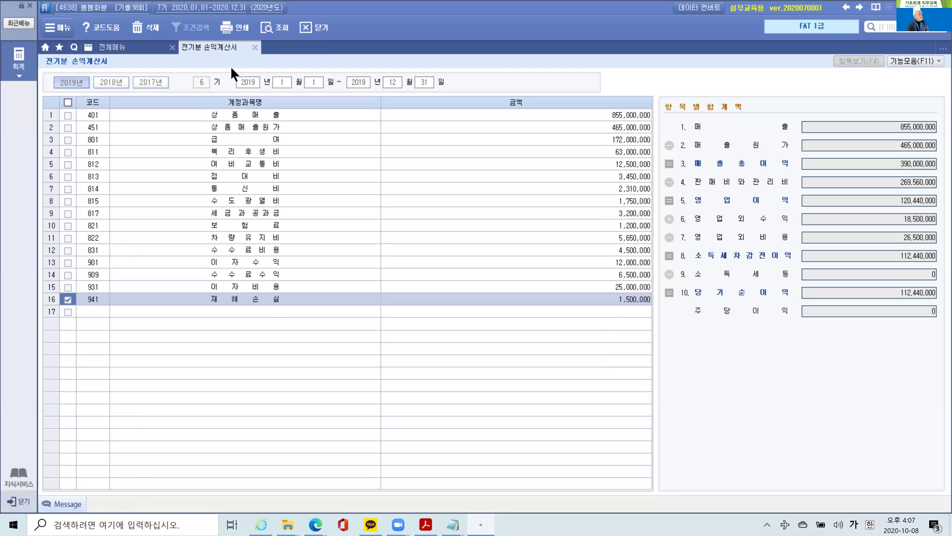
left_click(138, 26)
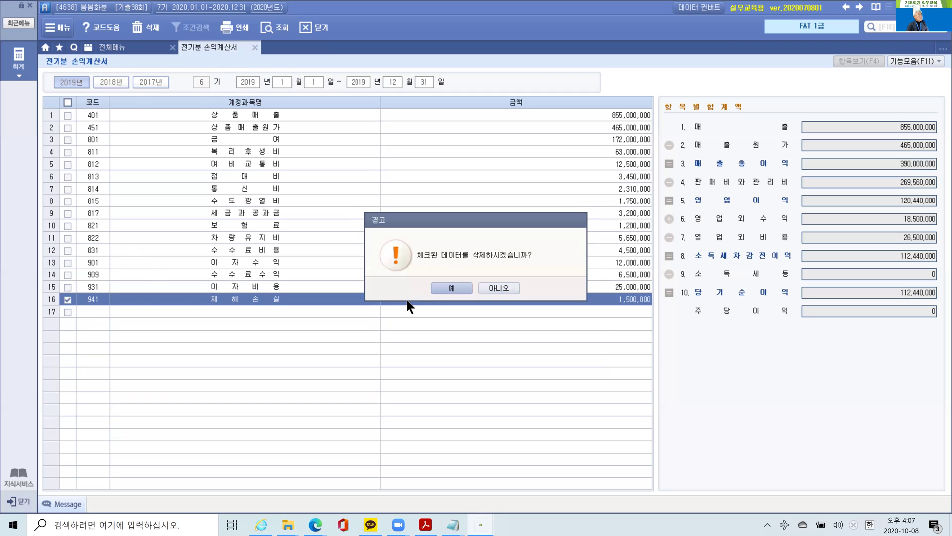
left_click(451, 288)
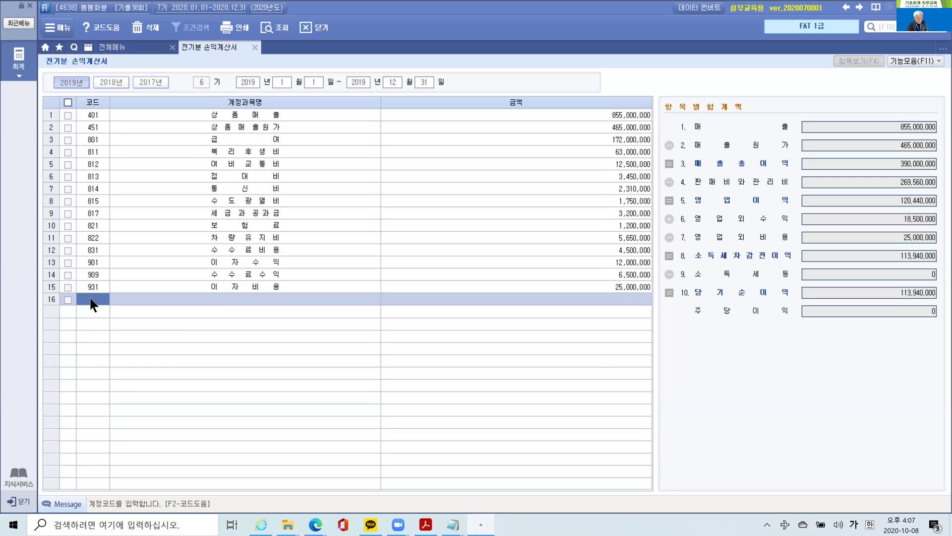
- Add 933 기부금 with 1,200,000 to the prior-year income statement
type("기 부")
key("Return")
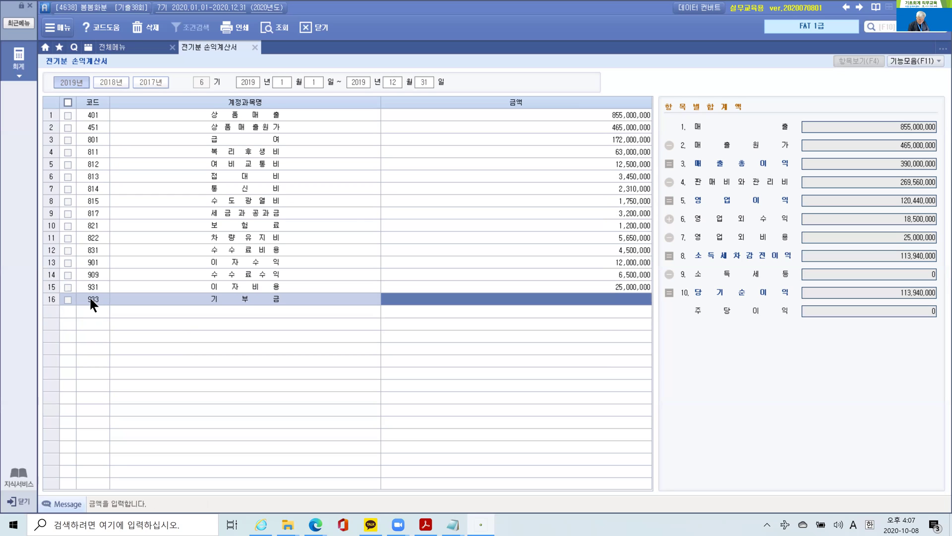
type("1200000")
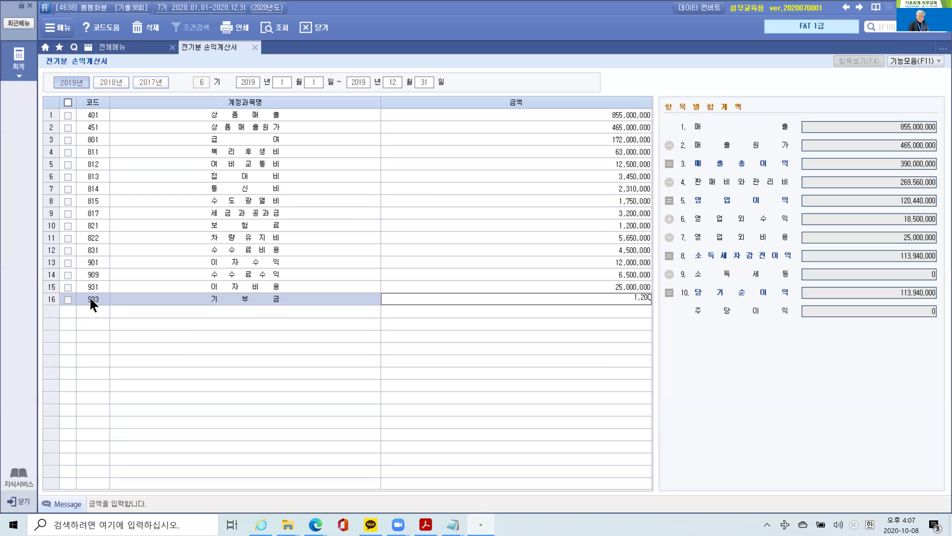
key("Return")
- Add 936 매출채권처분손실 with 1,000,000, then close the income statement
type("매추ㄹ")
key("Return")
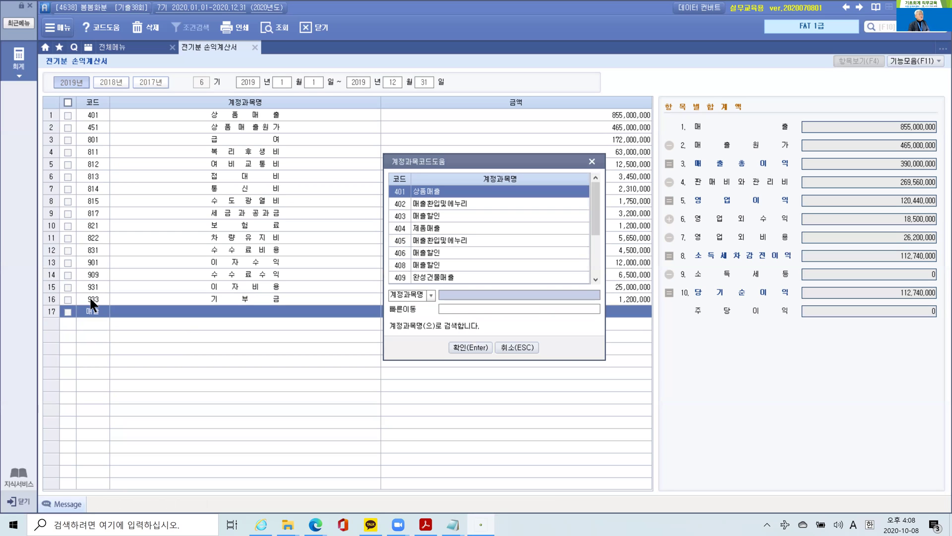
key("Down")
key("Down")
key("Down")
key("Down")
key("Down")
key("Down")
key("Down")
key("Down")
key("Down")
key("Down")
key("Down")
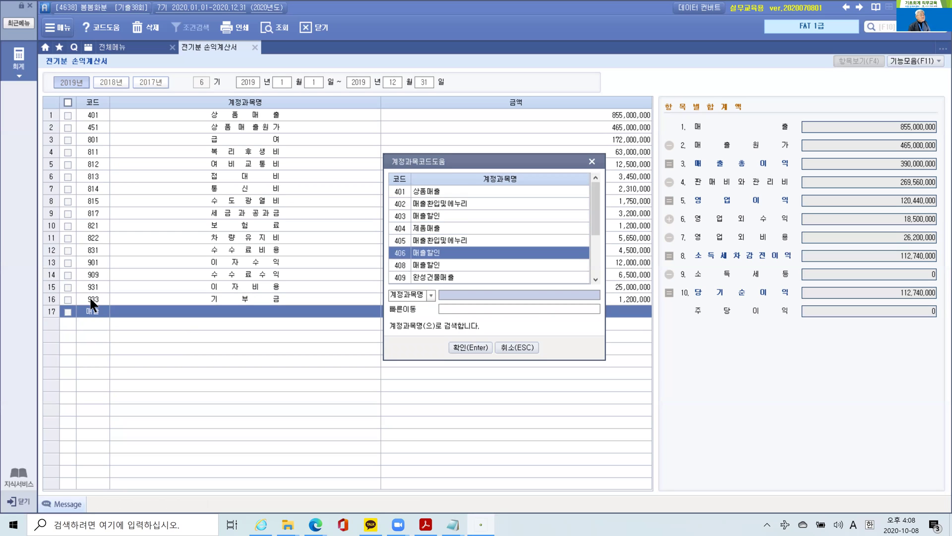
key("Down")
key("Down")
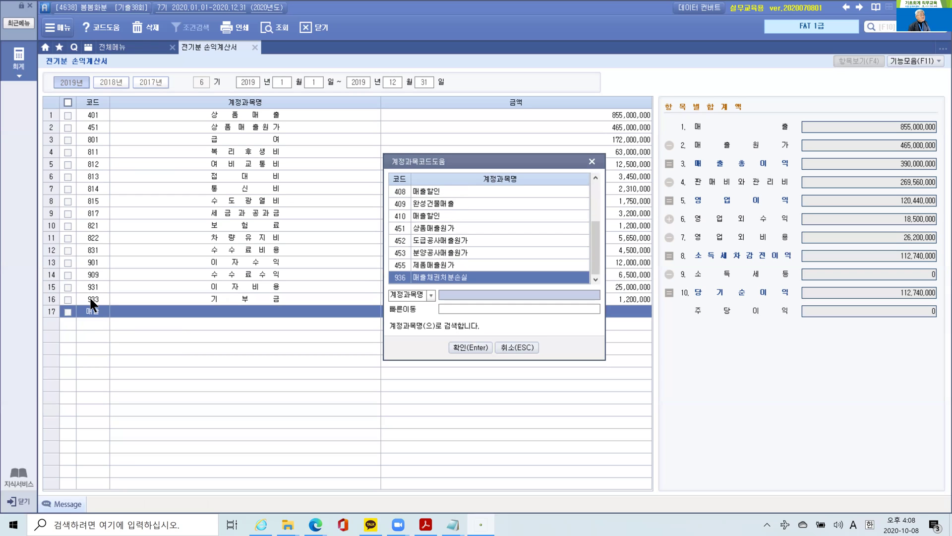
key("Return")
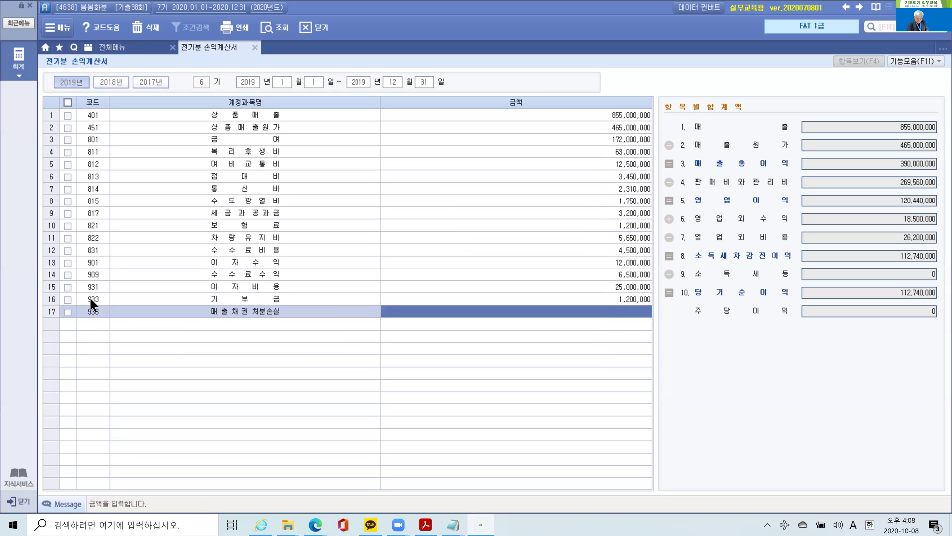
type("1000000")
key("Return")
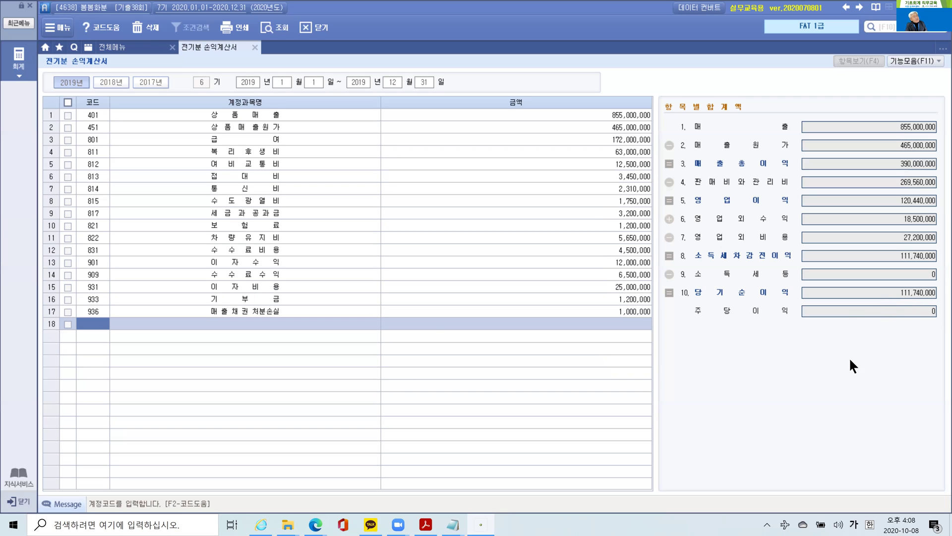
left_click(255, 47)
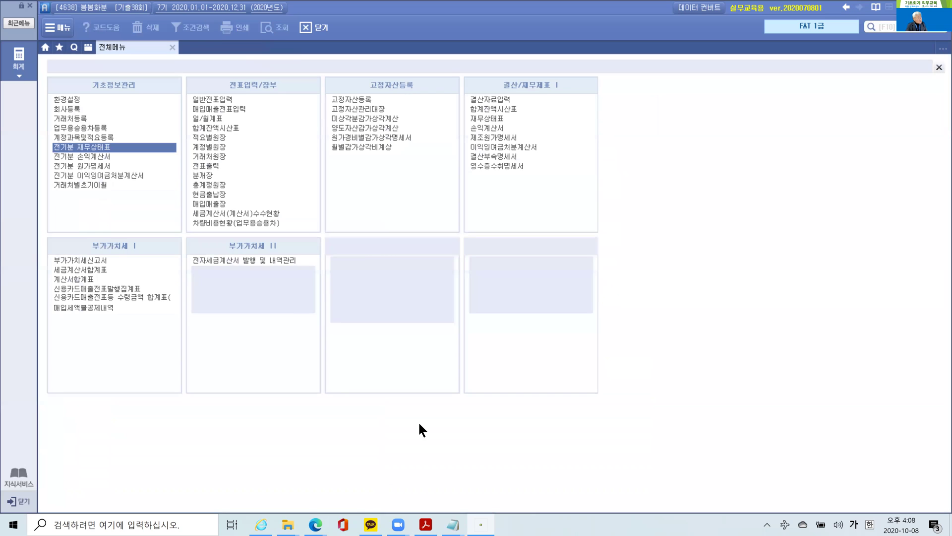
left_click(426, 525)
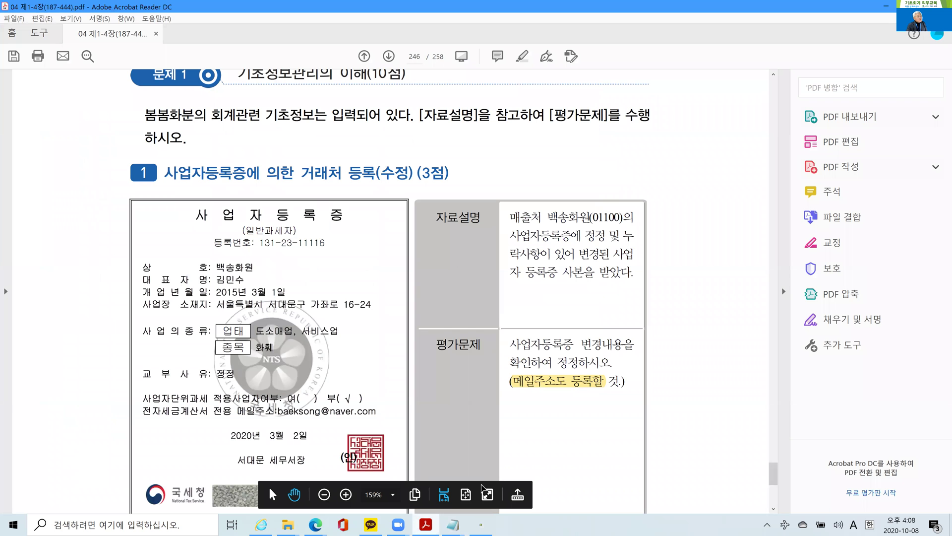
scroll(473, 350, "down", 5)
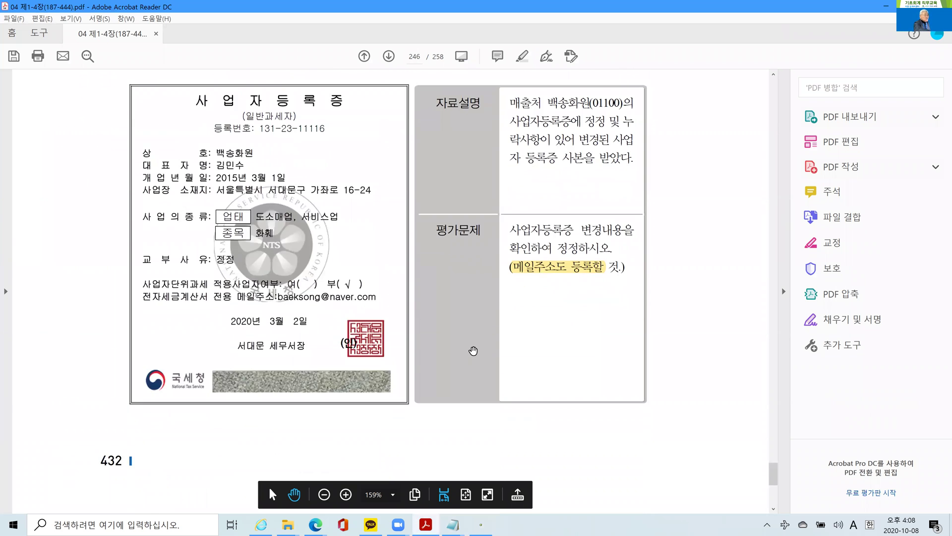
scroll(473, 351, "down", 14)
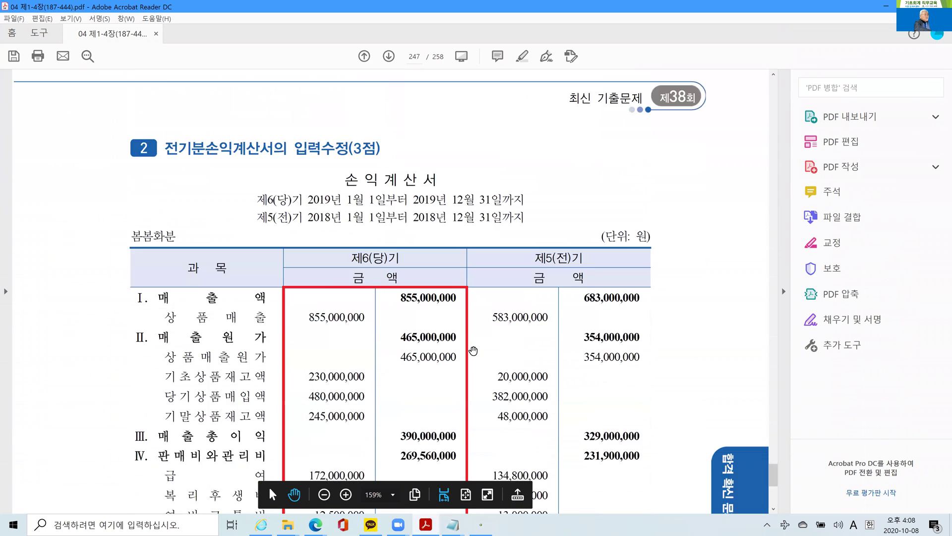
scroll(473, 350, "down", 10)
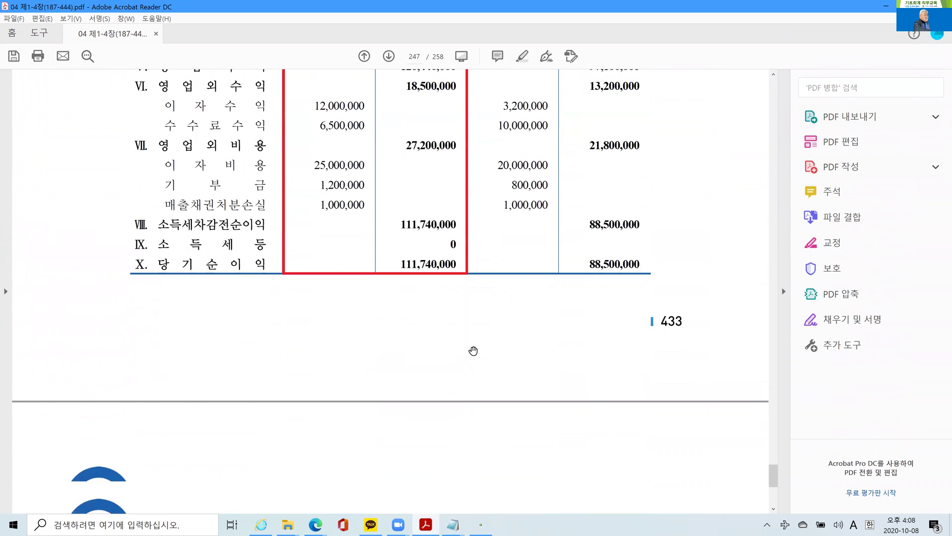
scroll(473, 351, "down", 11)
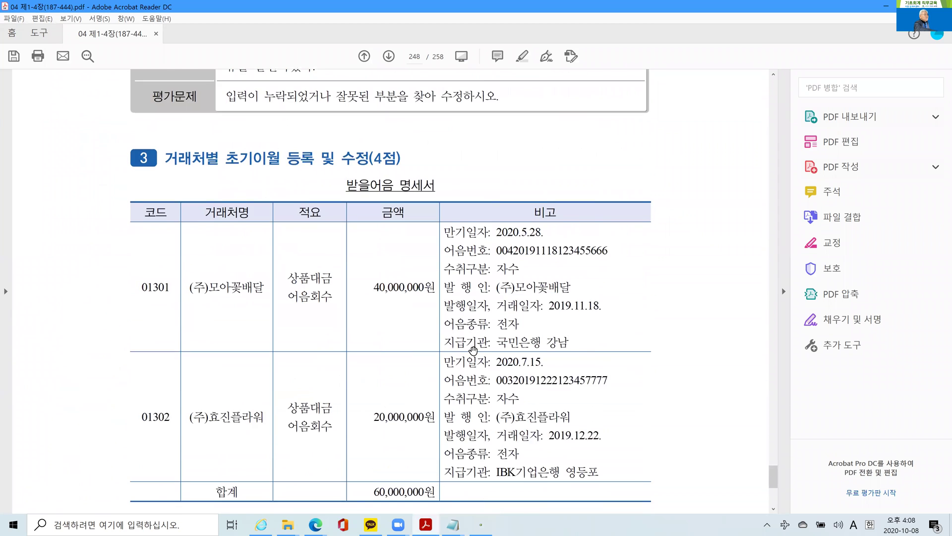
scroll(473, 351, "down", 2)
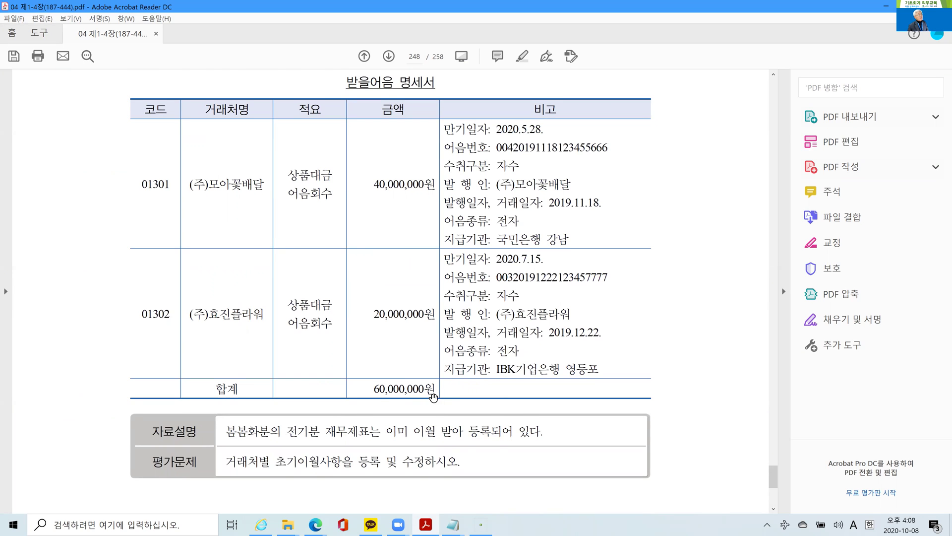
scroll(406, 376, "up", 1)
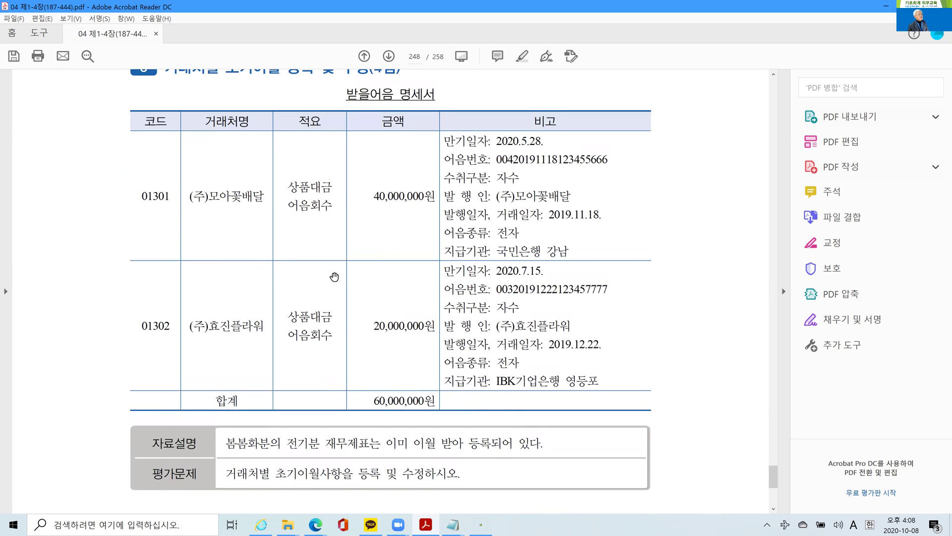
left_click(424, 526)
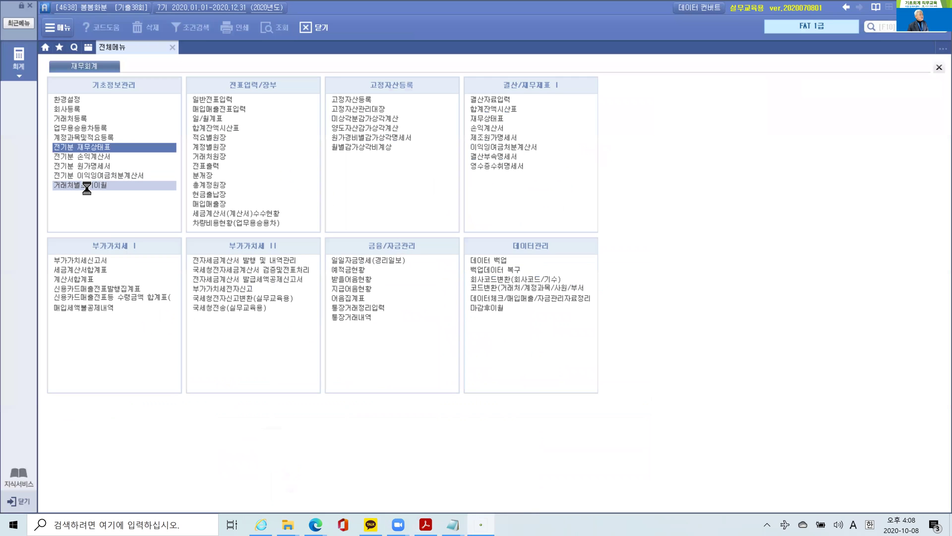
left_click(85, 186)
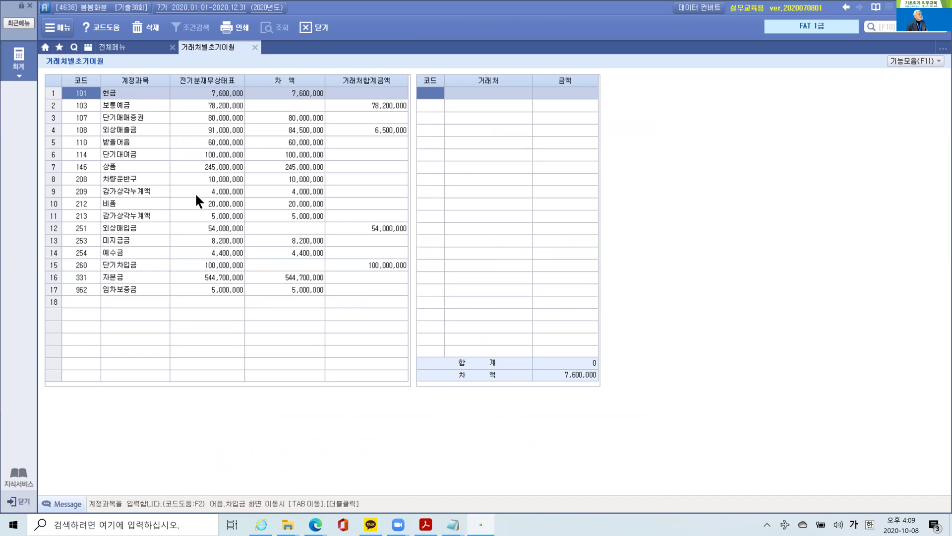
- Select 110 받을어음 in 거래처별초기이월 to view its 60,000,000 customer breakdown
left_click(127, 140)
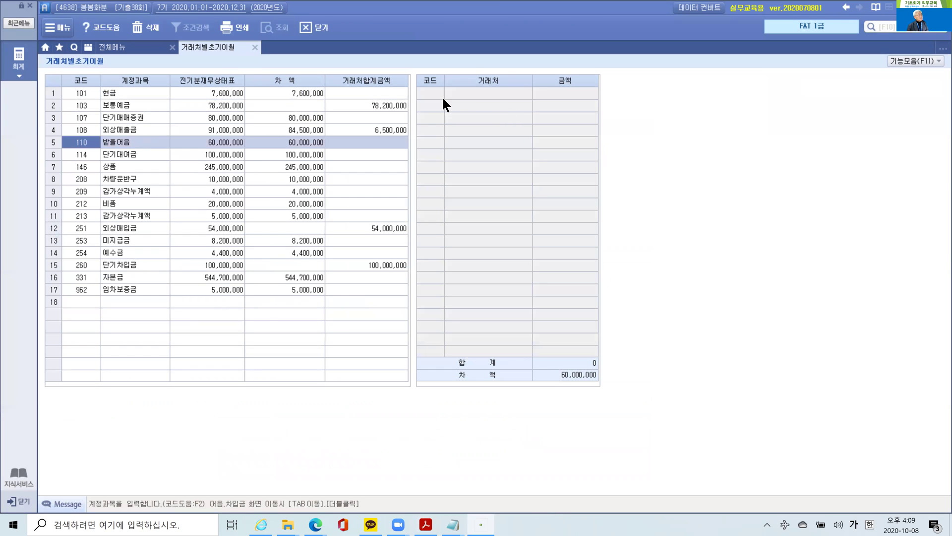
- Open the 받을어음 note details and enter the customer code, maturity 2020-05-28, note number and 40,000,000
double_click(123, 142)
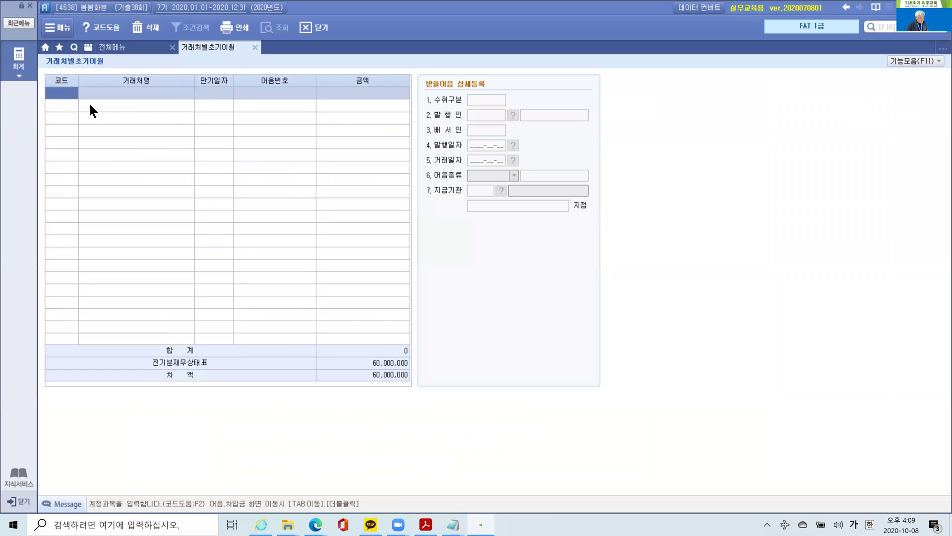
type("1301")
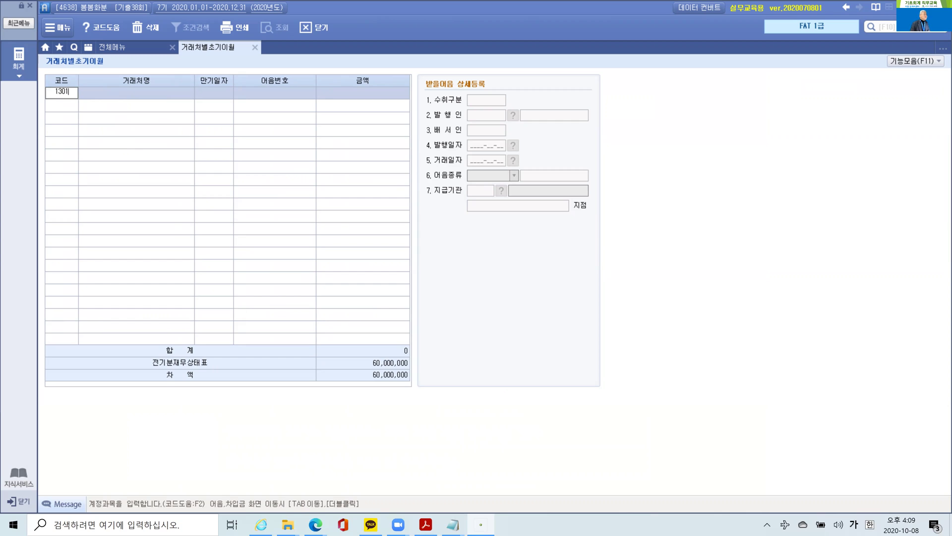
key("Return")
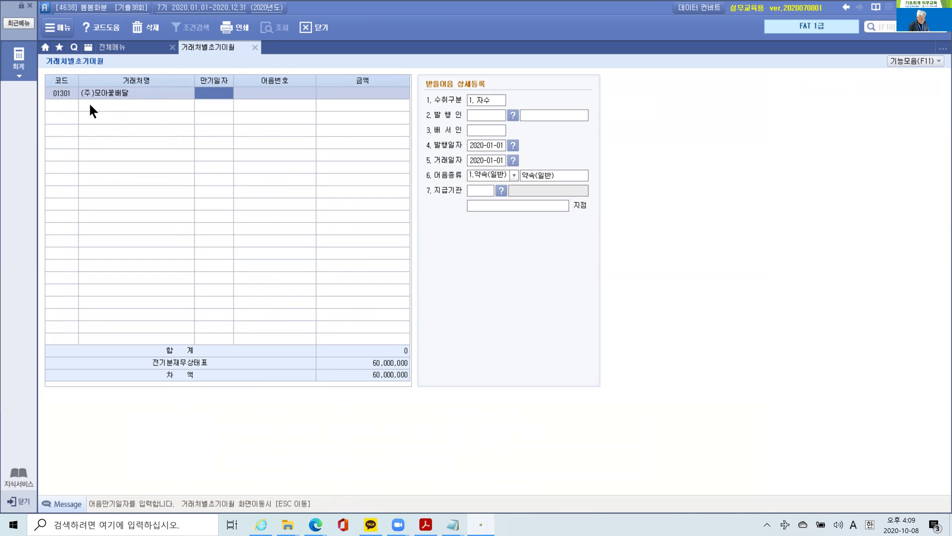
type("2020051")
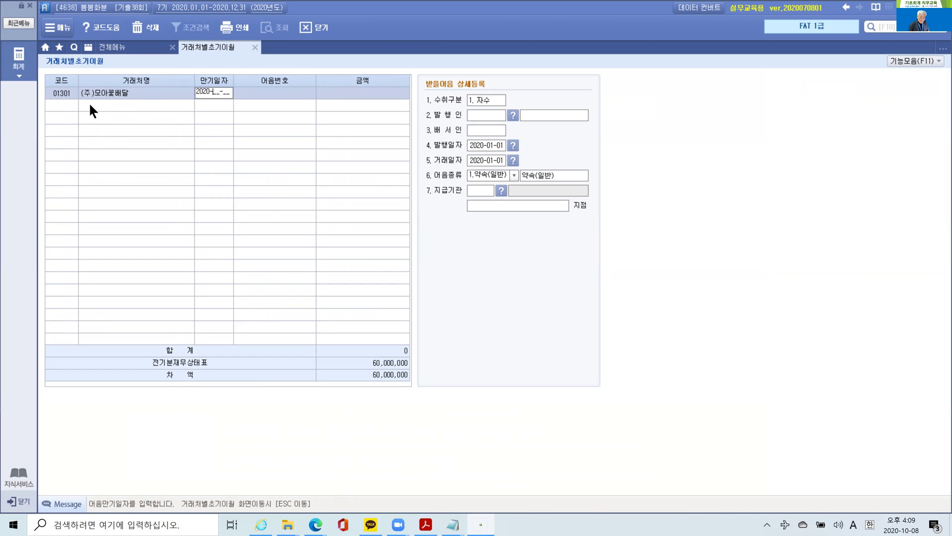
type("8")
key("Return")
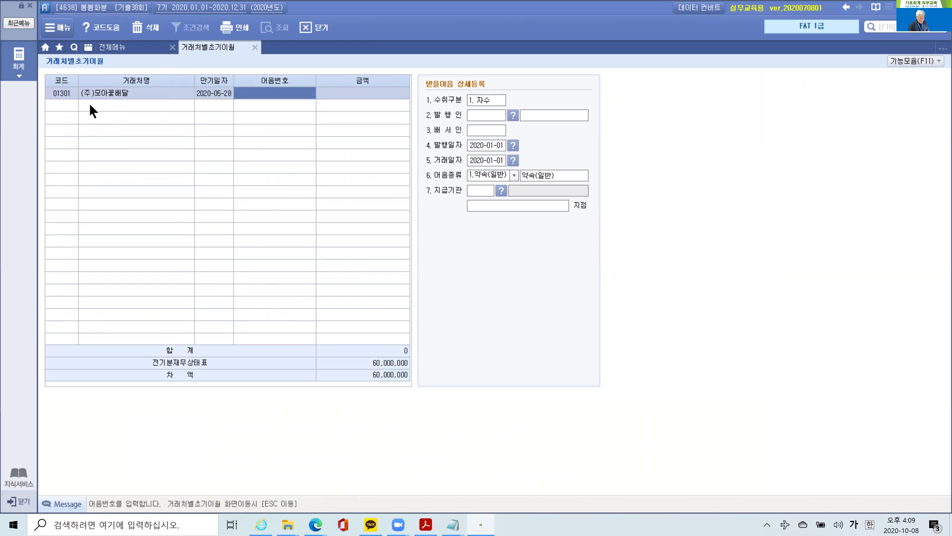
type("004")
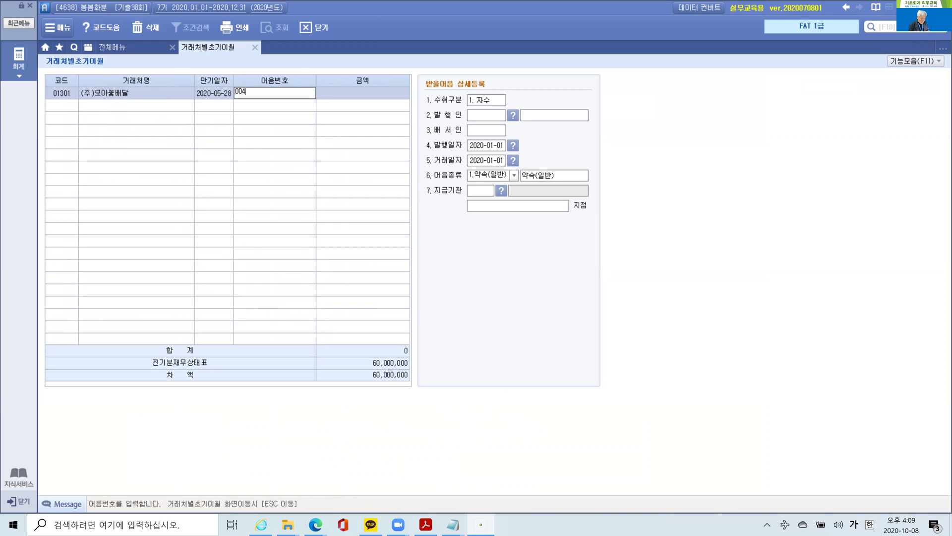
type("20191118123455666")
key("Return")
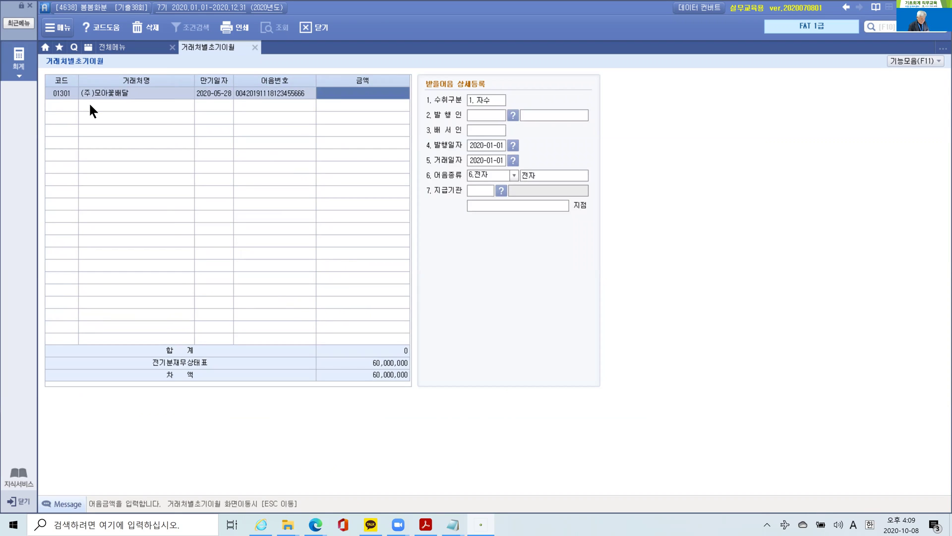
type("40,")
type("0000000")
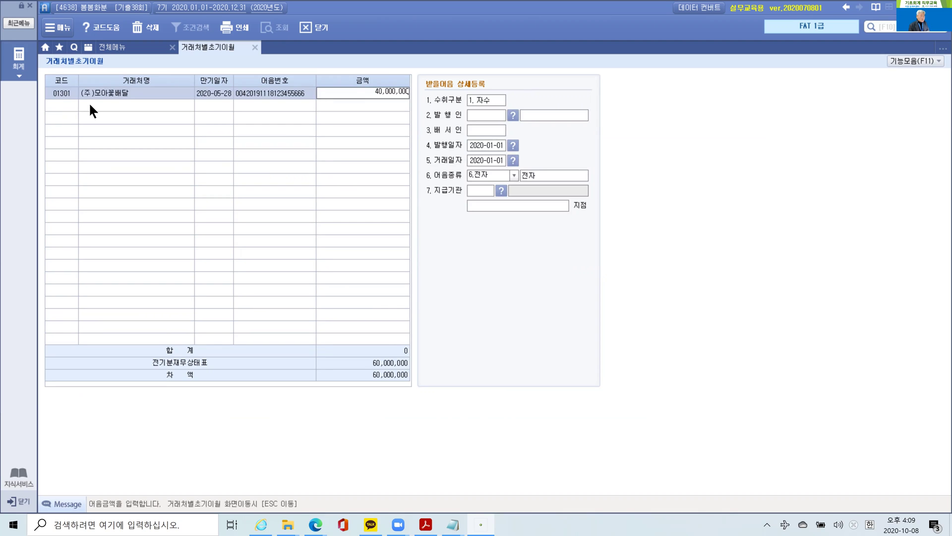
key("Return")
key("Return")
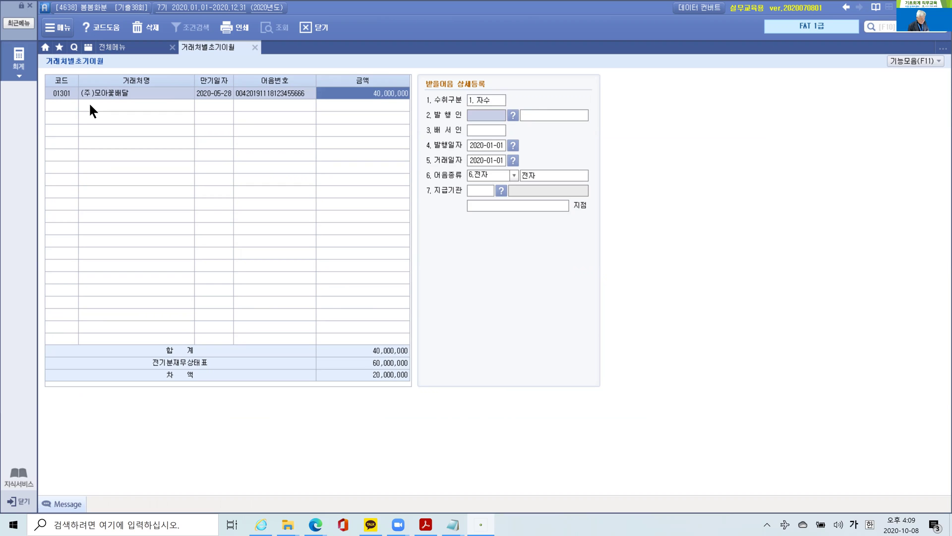
- Set (주)모아꽃배달 as issuer, with issue and transaction dates 2019-11-18
key("F2")
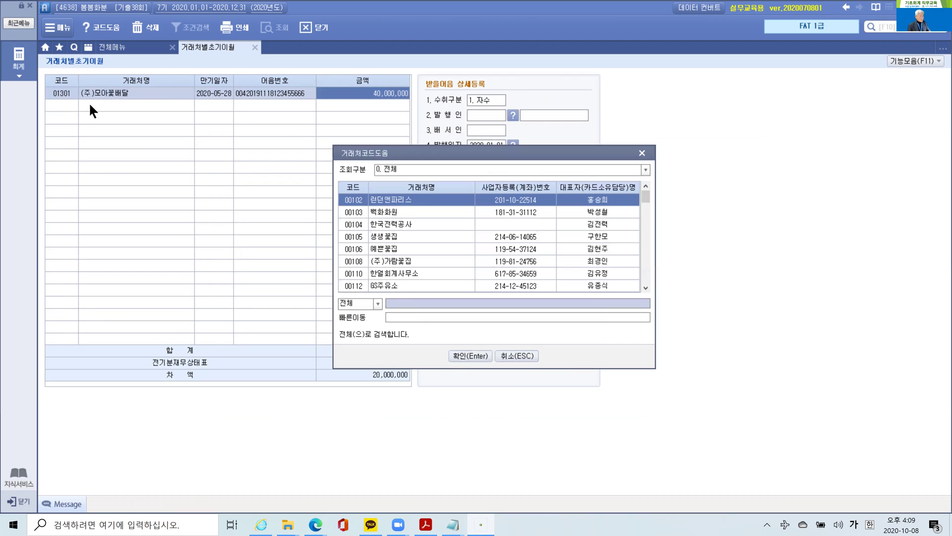
type("모아")
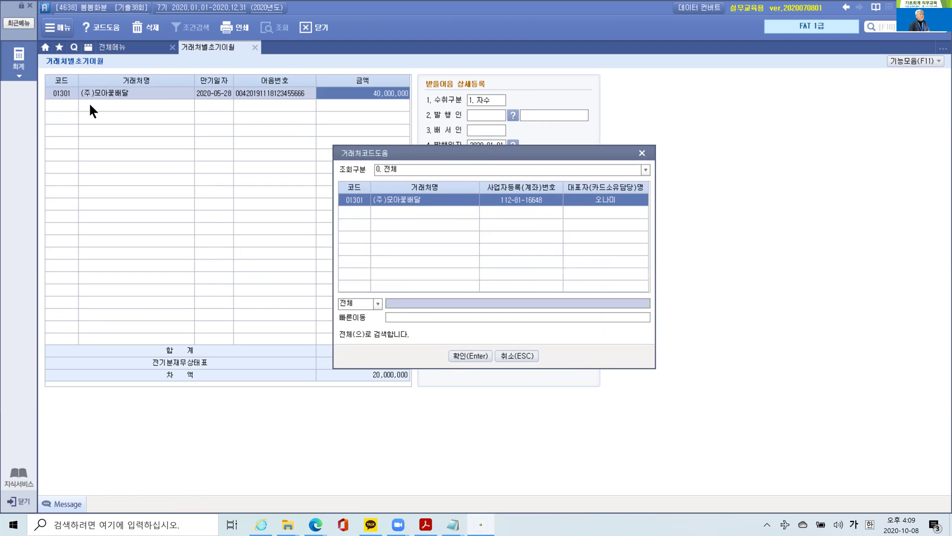
key("Return")
key("Return")
key("Return")
key("Return")
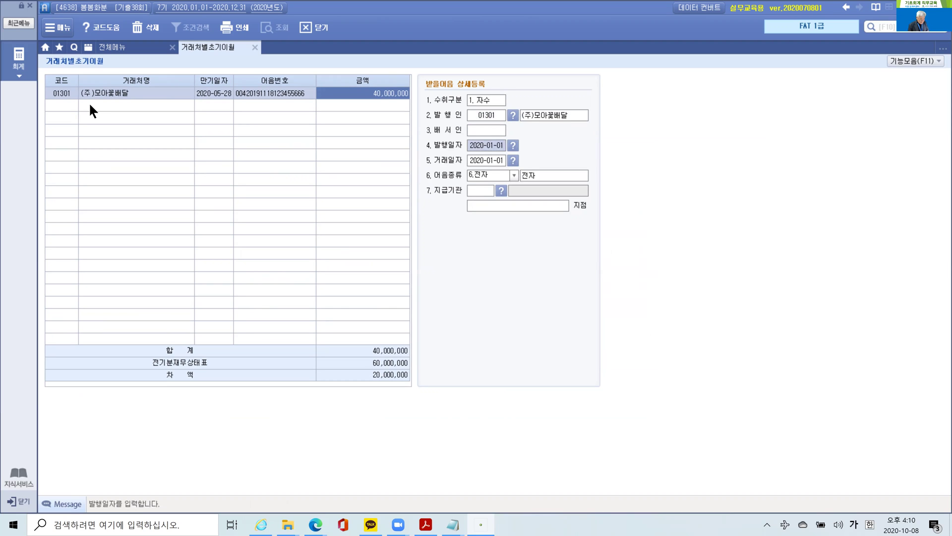
type("2019-")
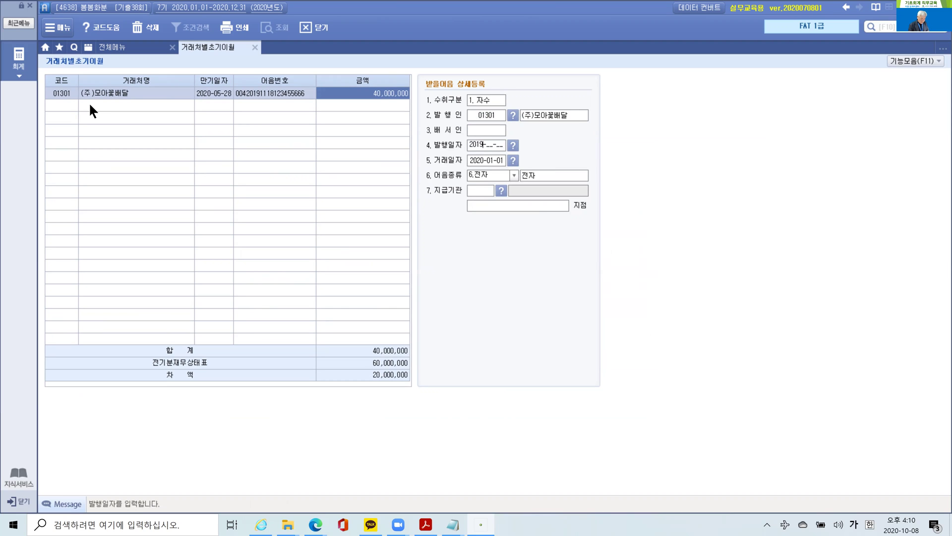
type("11-18")
key("Return")
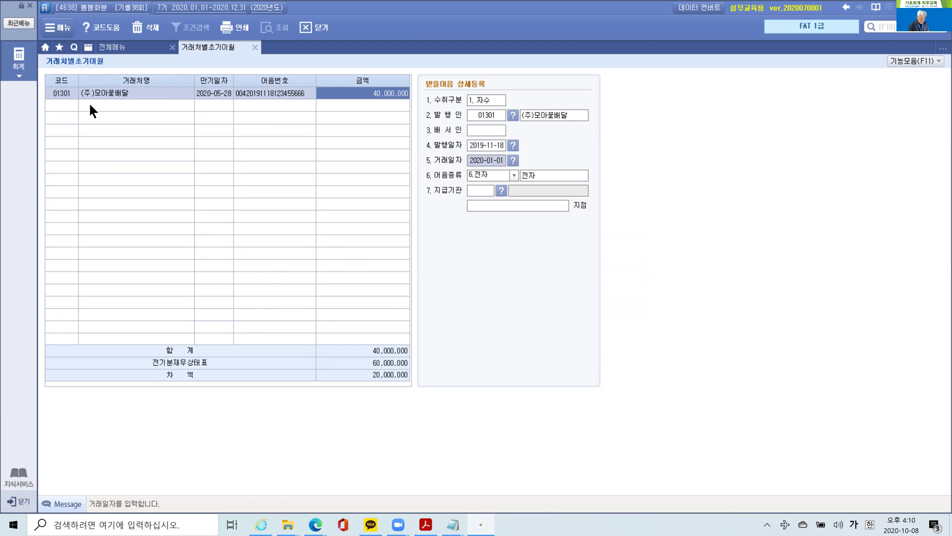
key("Return")
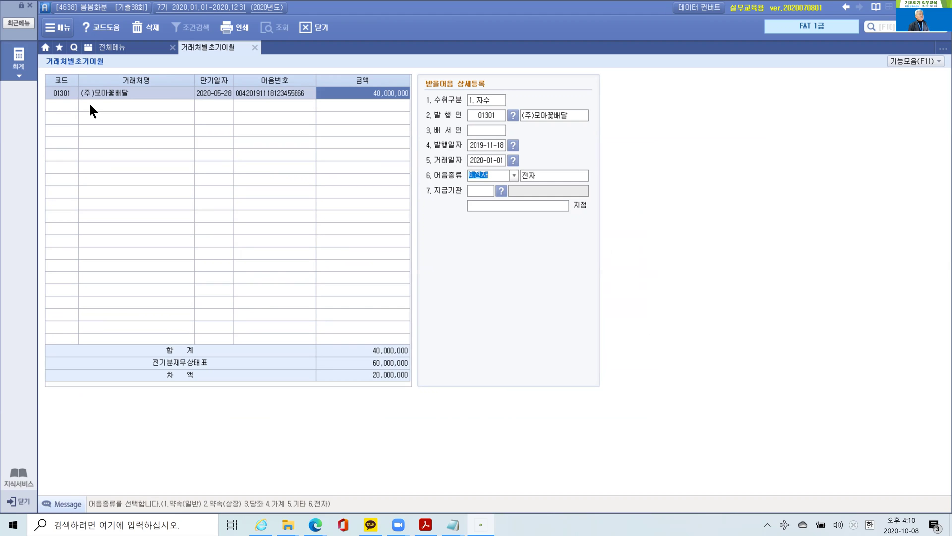
key("Return")
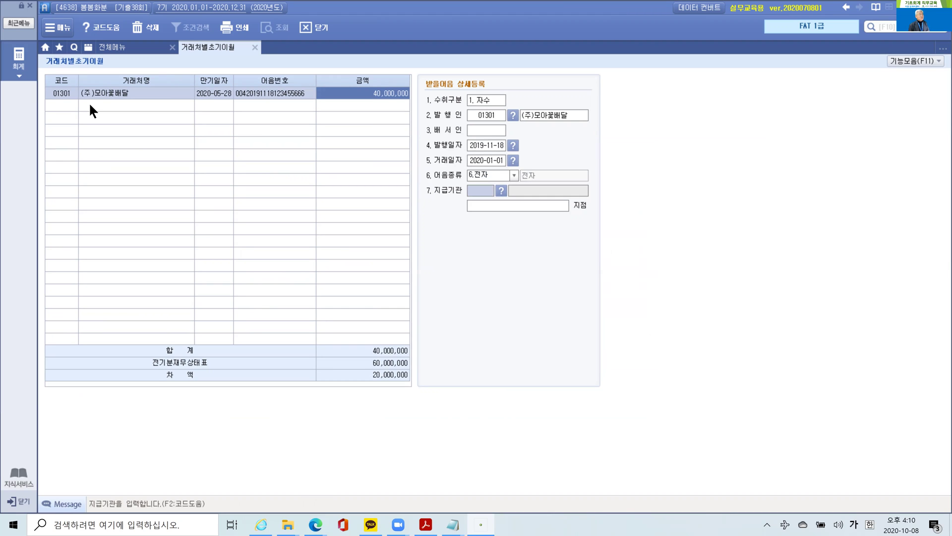
left_click(477, 159)
type("2019-")
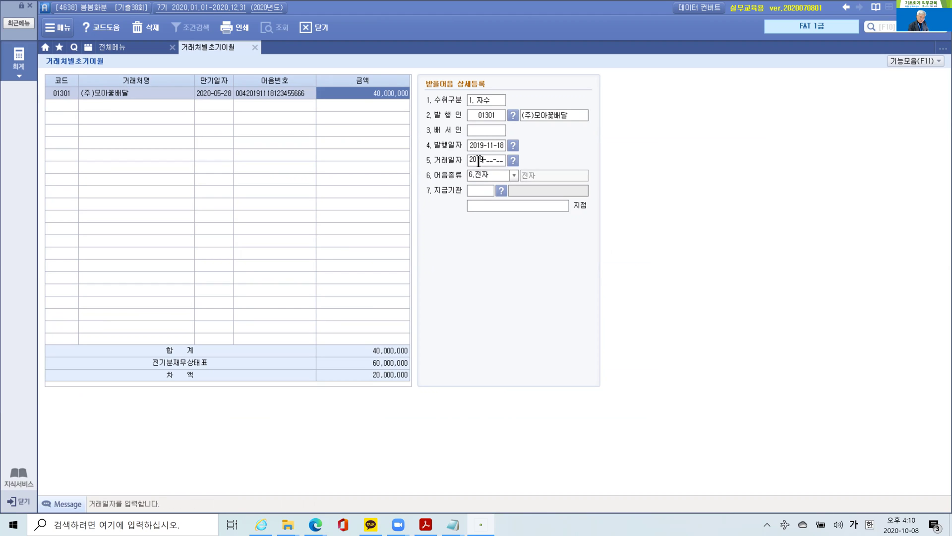
type("11-18")
key("Return")
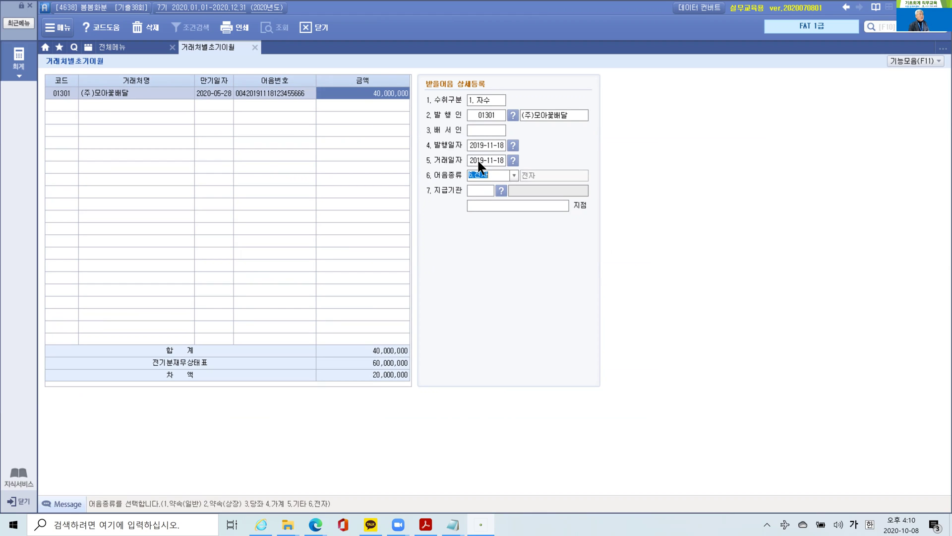
key("Return")
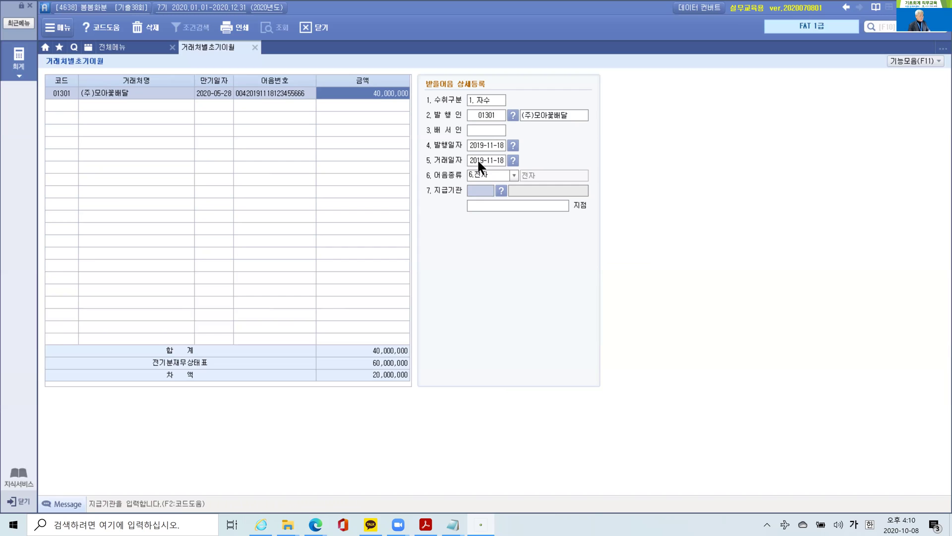
- Choose paying bank 국민은행, branch 강남, and save the note row
key("F2")
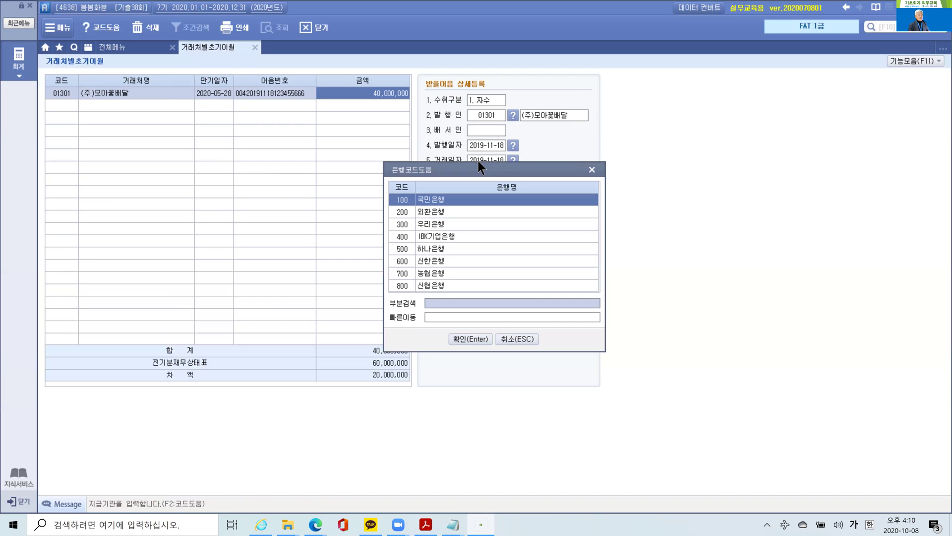
key("Return")
key("Return")
type("강남")
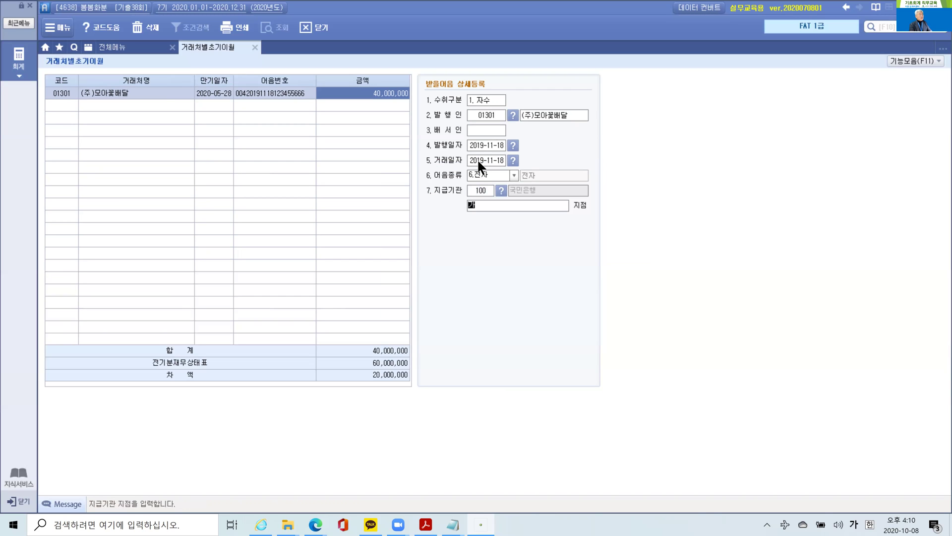
key("Return")
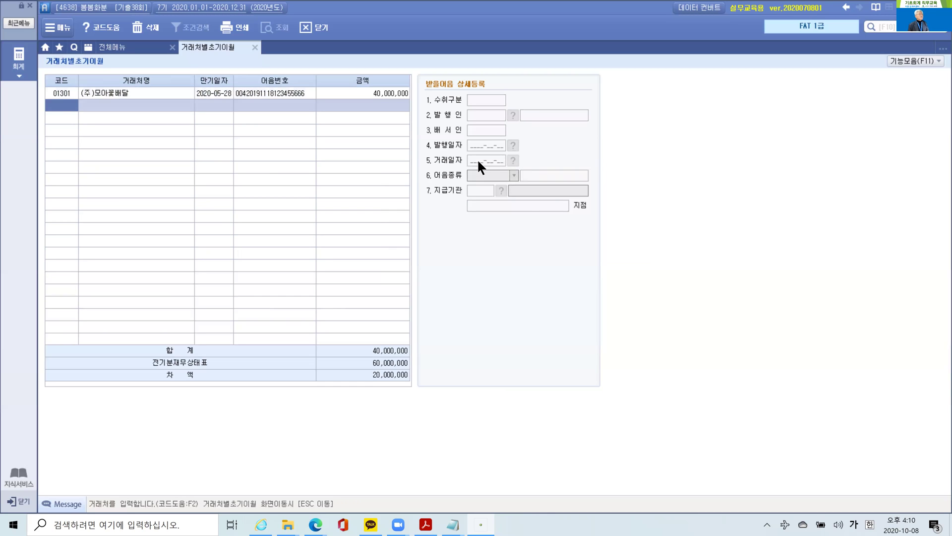
- In row 2, enter the customer code, maturity 2020-07-15, the note number and 20,000,000
type("1302")
key("Return")
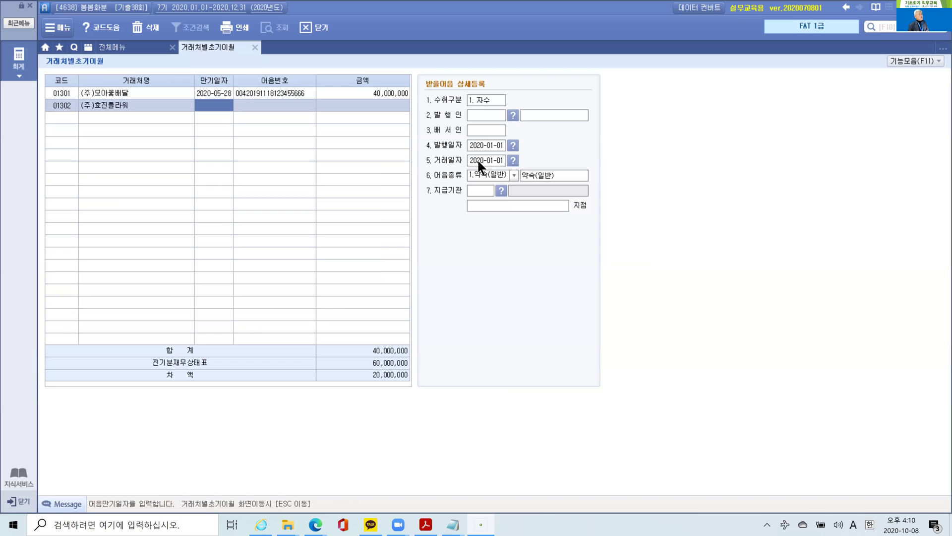
type("2020-")
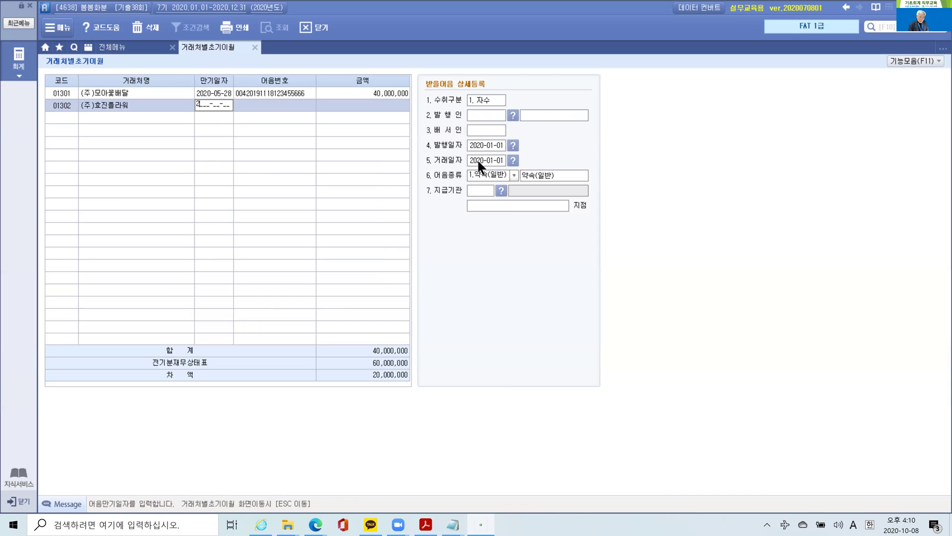
type("07-15")
key("Return")
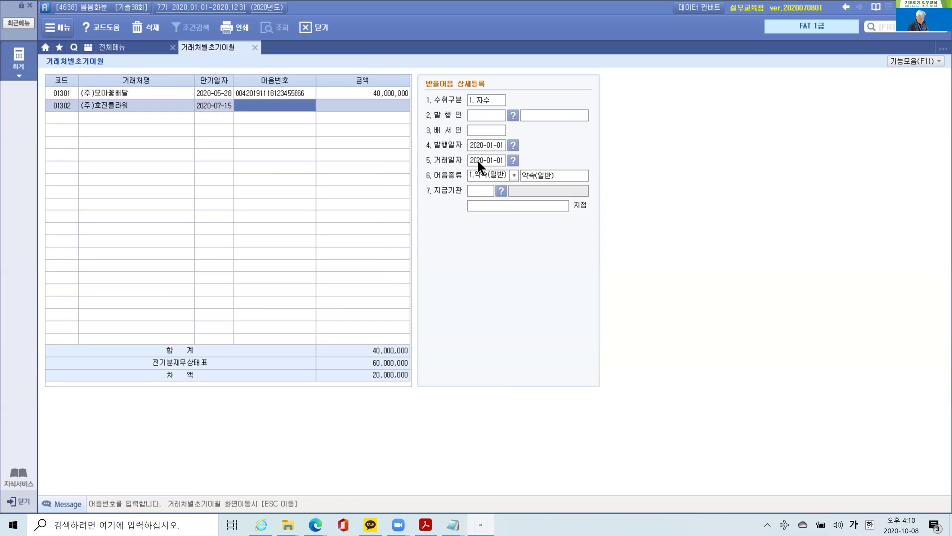
type("003")
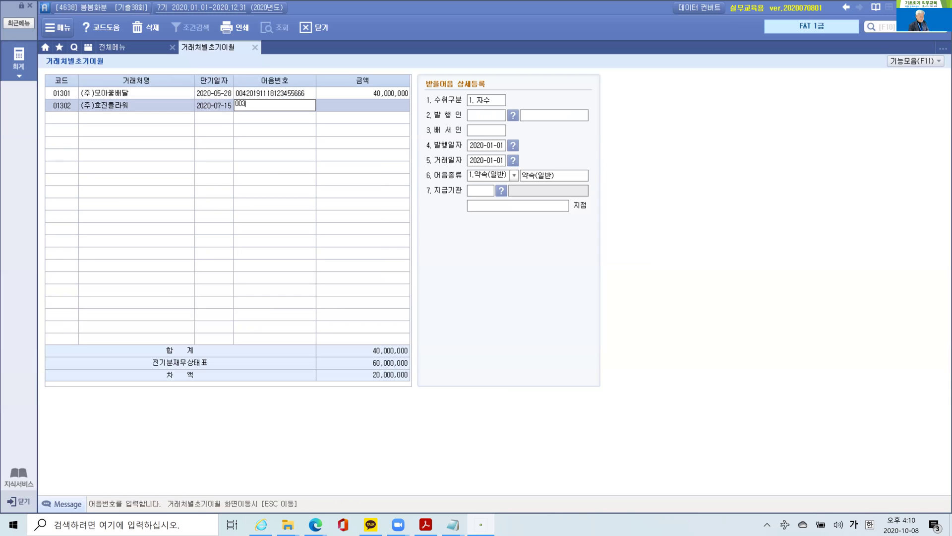
type("20191222123457777")
key("Return")
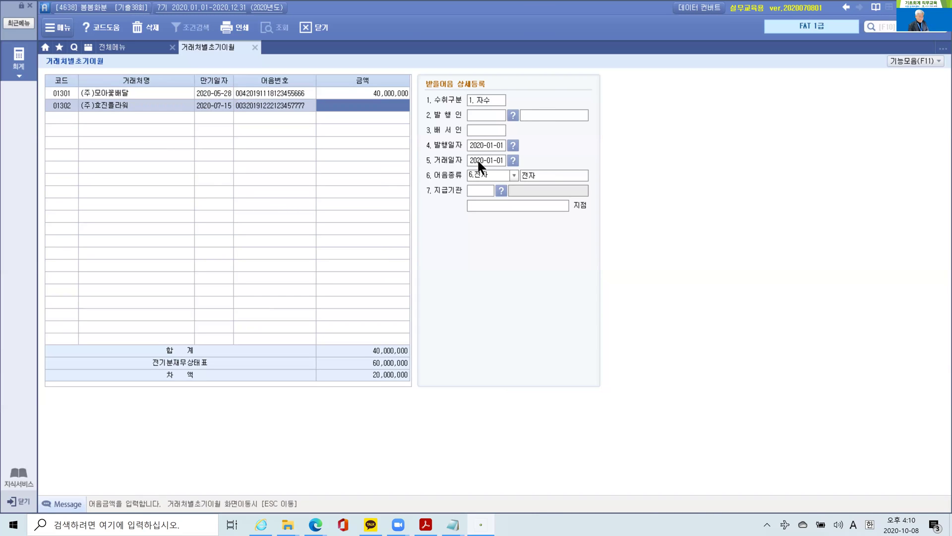
type("20000000")
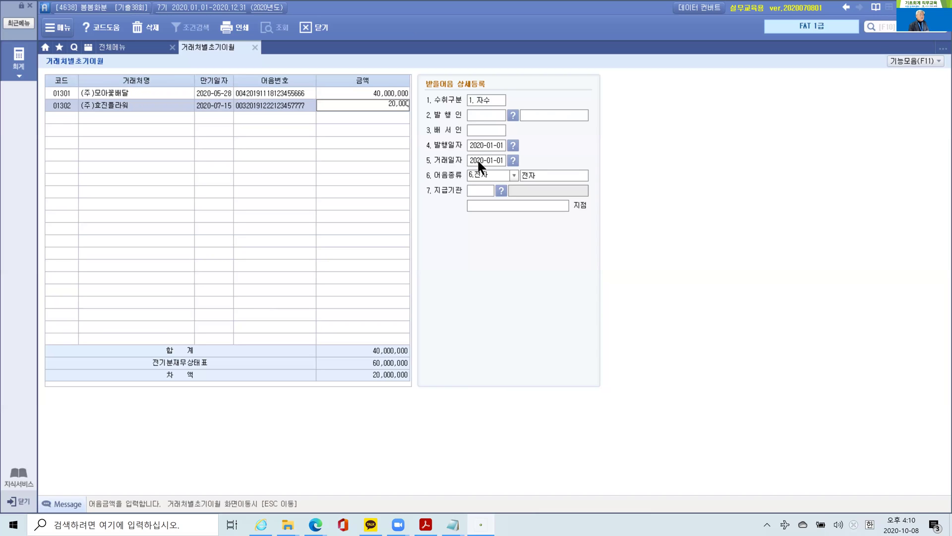
key("Return")
key("Return")
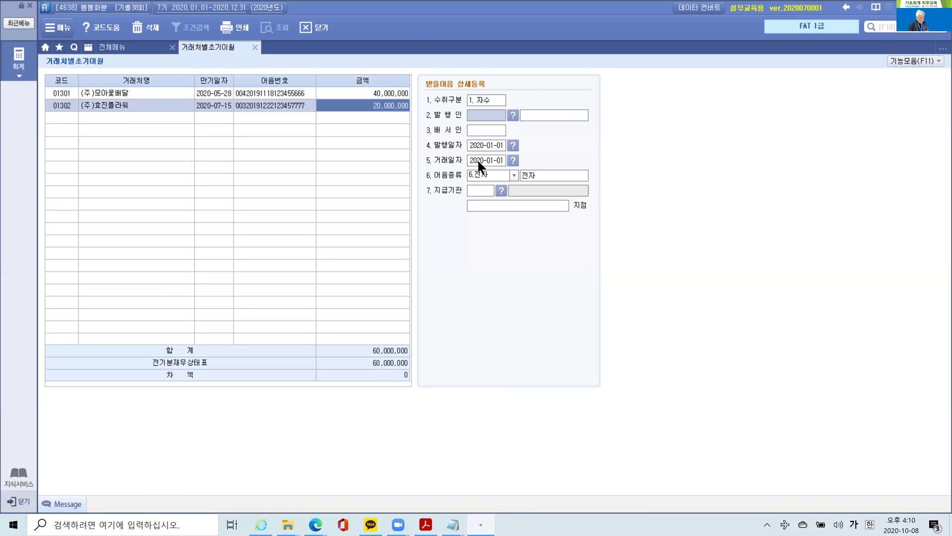
- Set (주)효진플라워 as issuer, with issue and transaction dates 2019-12-22, keeping the electronic type
key("F2")
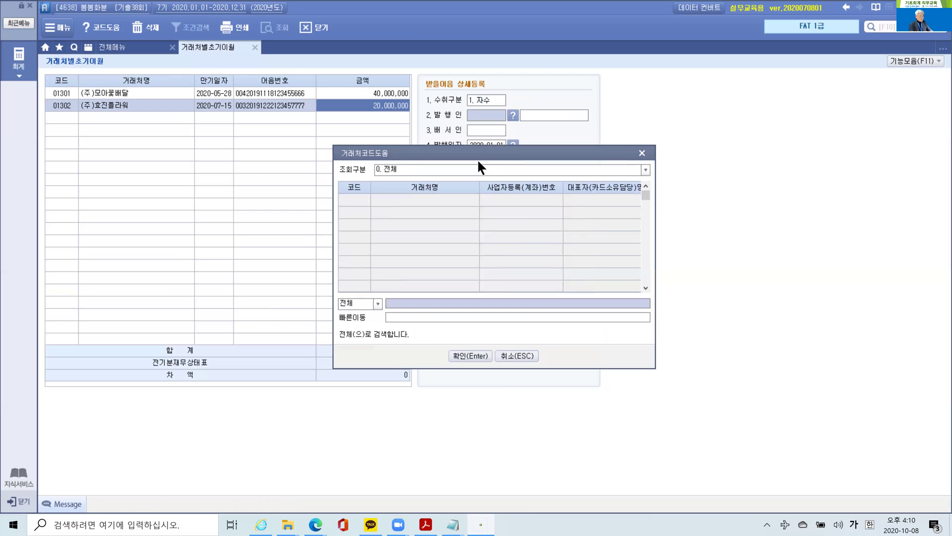
type("효진")
key("Return")
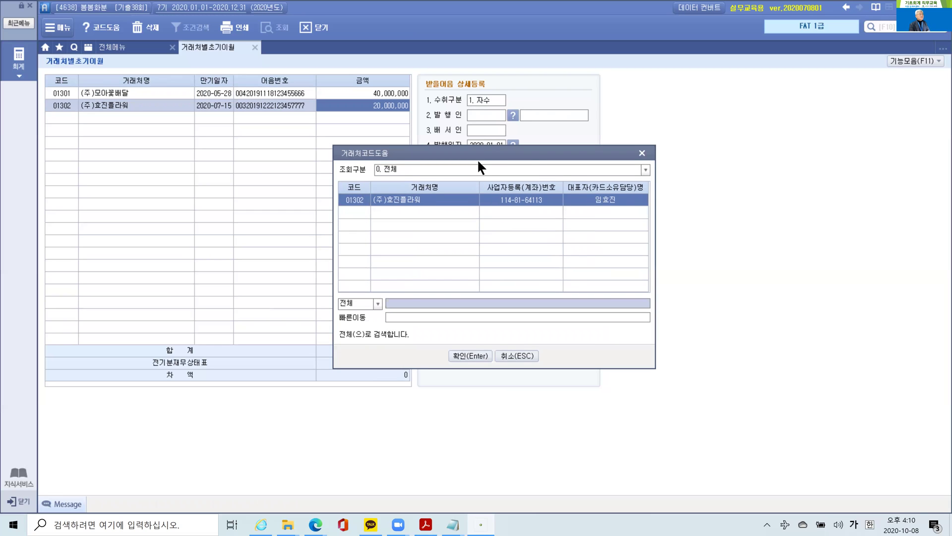
key("Return")
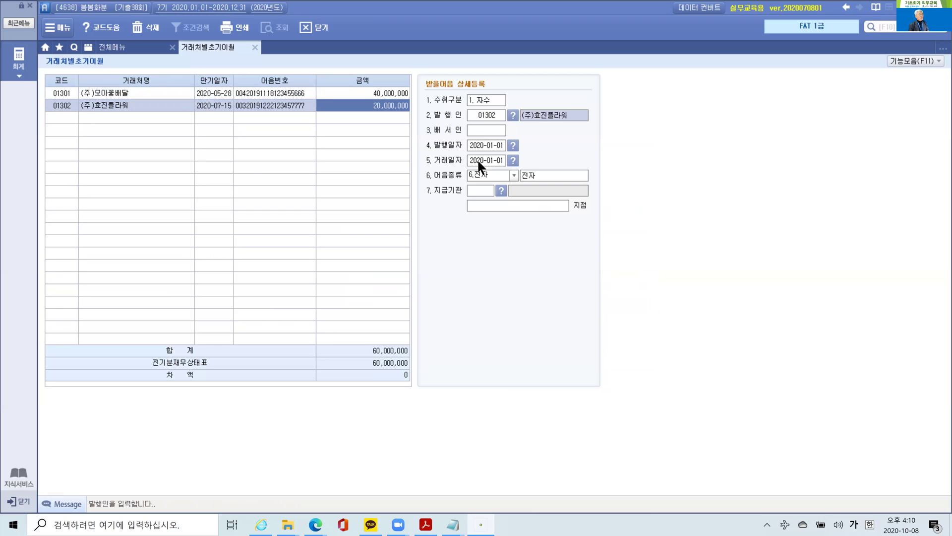
key("Return")
key("Return")
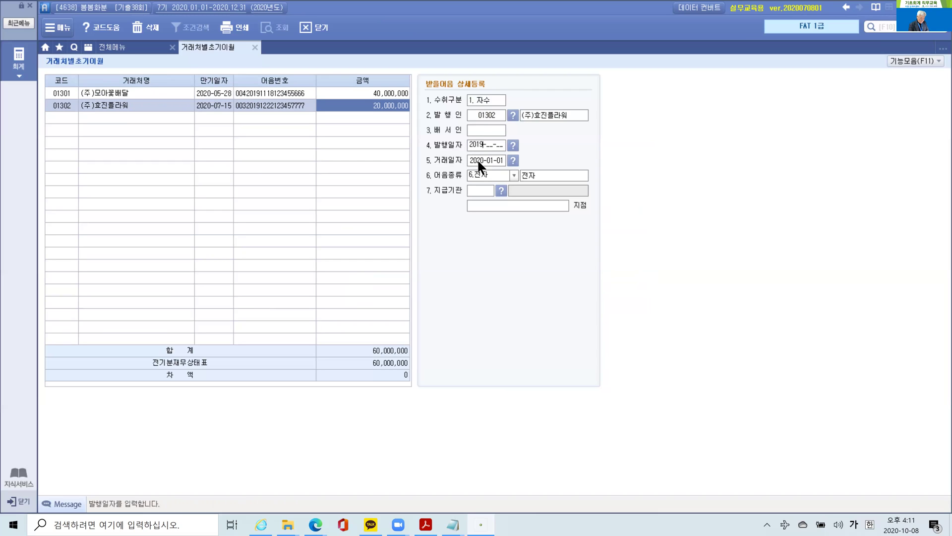
type("2019-12-22")
key("Return")
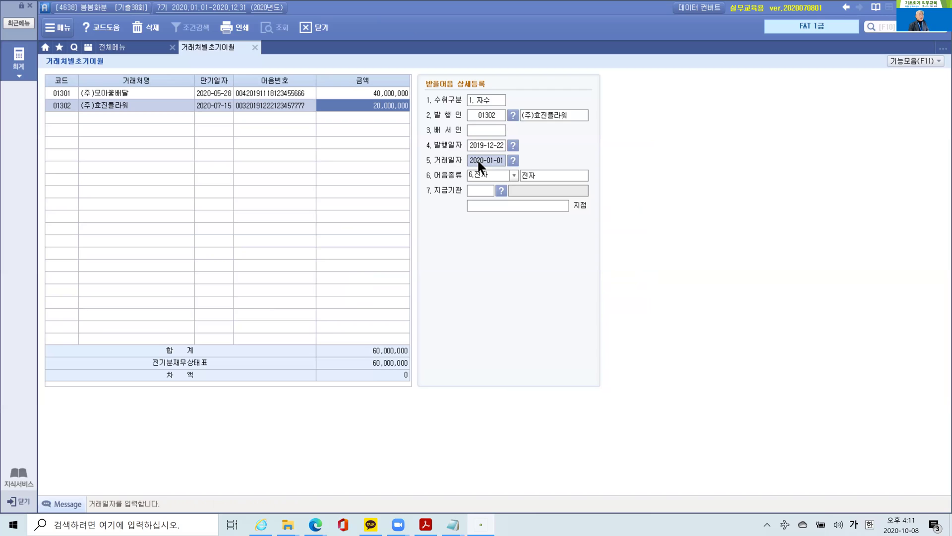
key("Return")
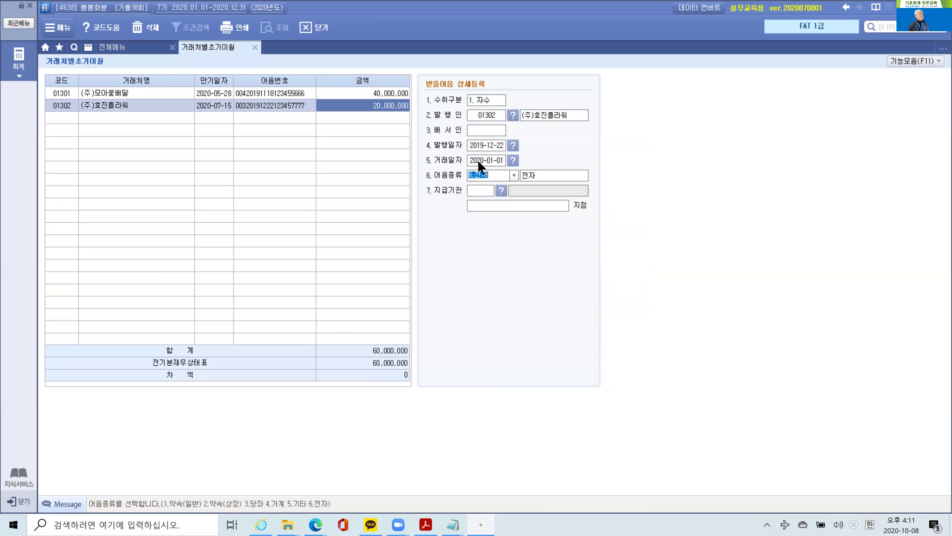
left_click(477, 158)
type("2019-")
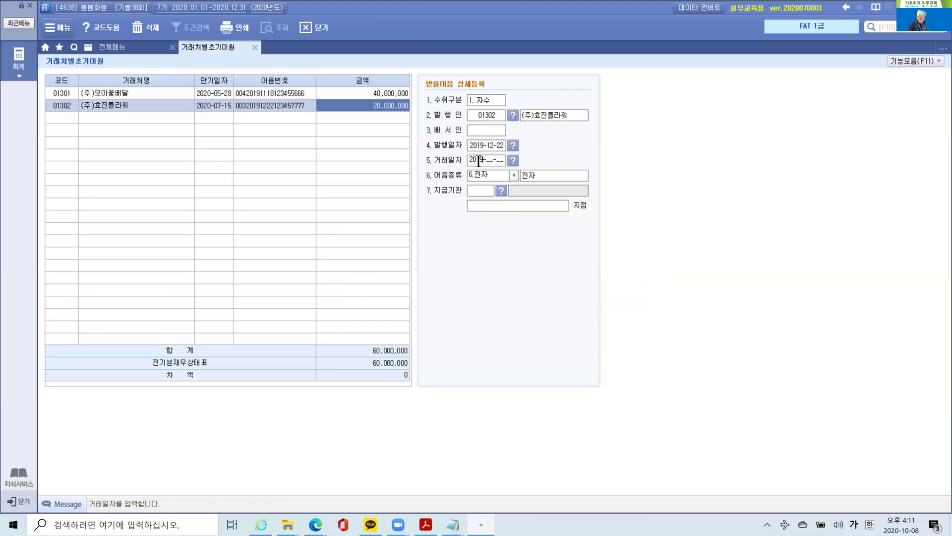
type("12-22")
key("Return")
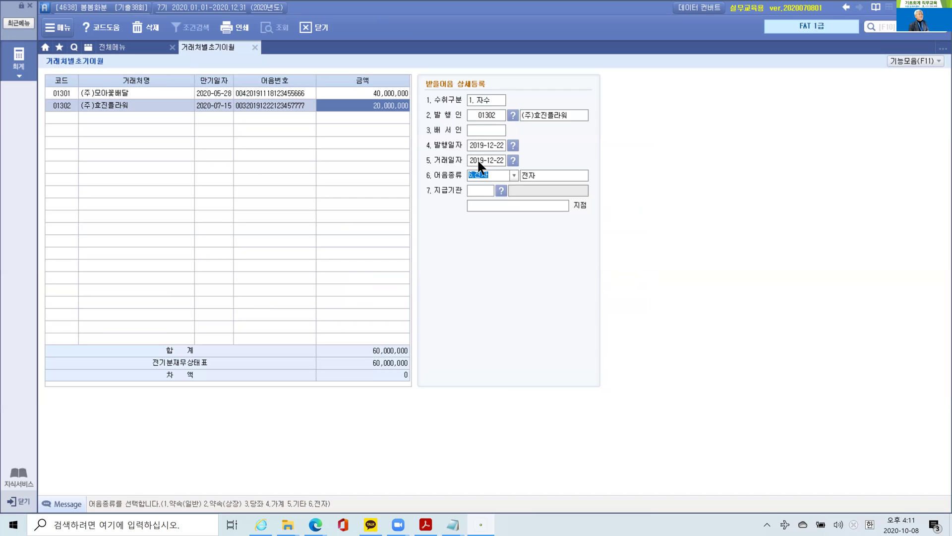
key("Return")
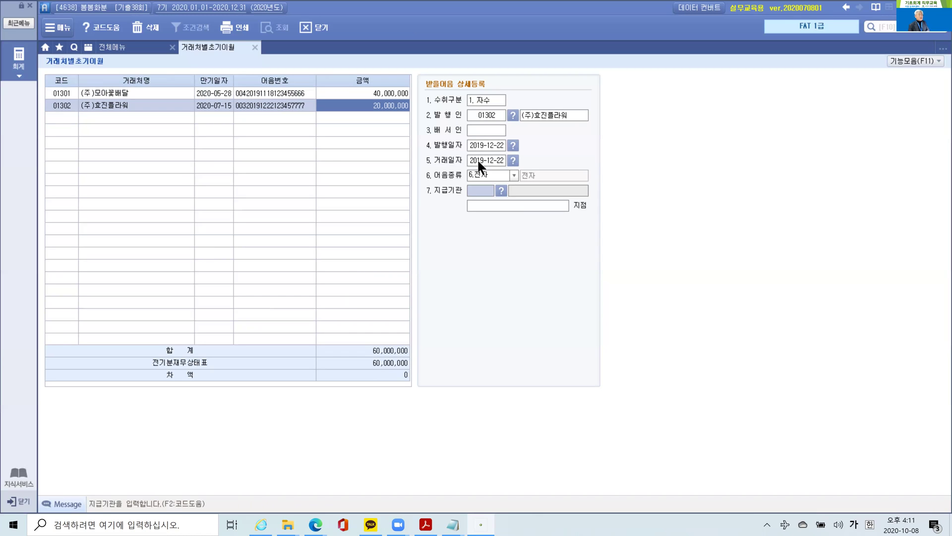
- Choose paying bank IBK기업은행, branch 영통, save the note, and return to the account list
key("F2")
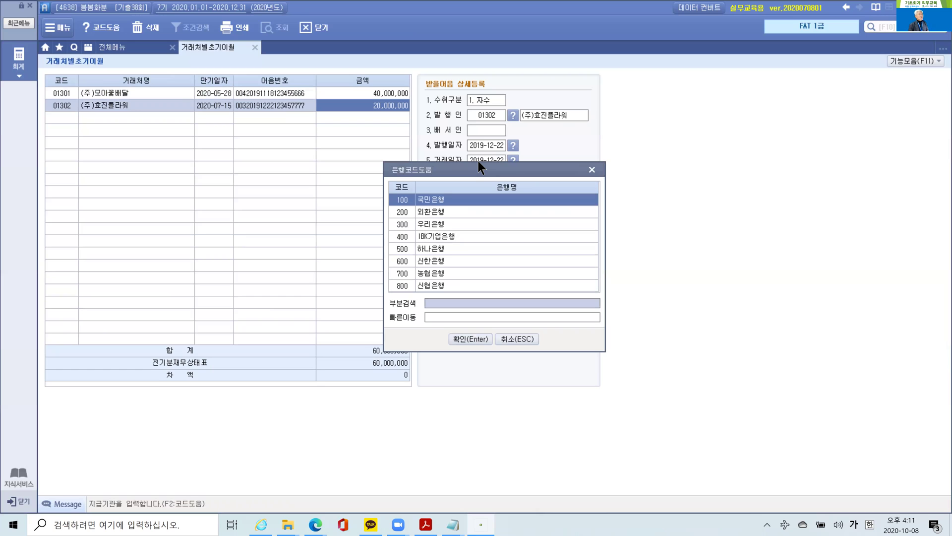
key("Down")
key("Down")
key("Down")
key("Down")
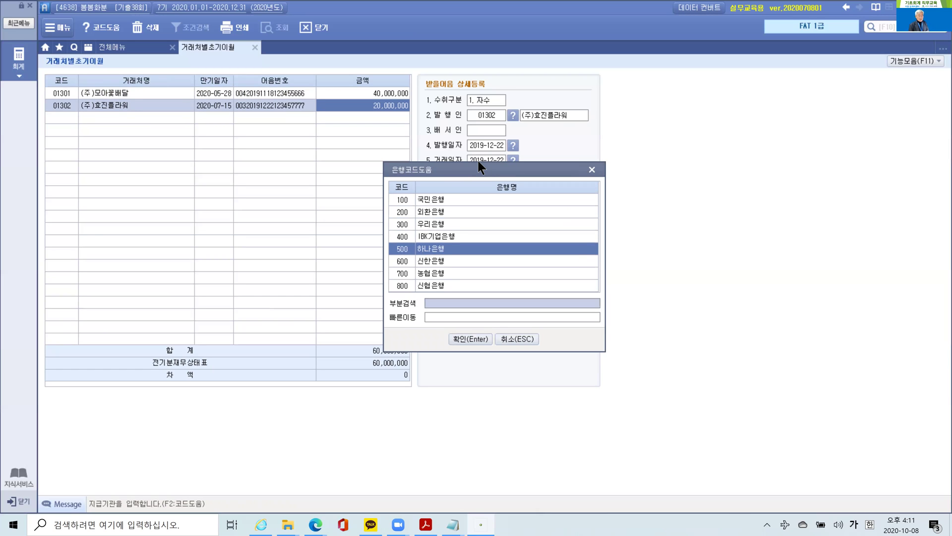
key("Up")
key("Return")
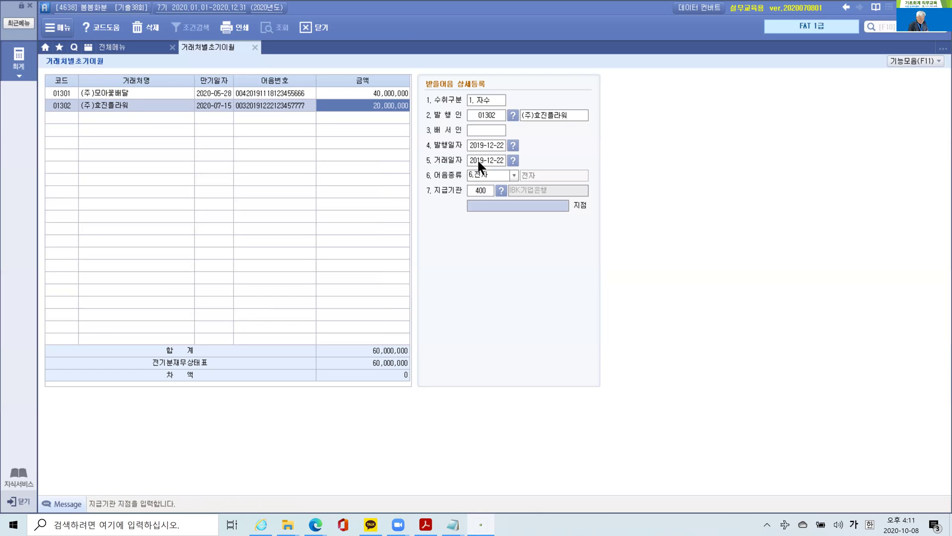
type("영통")
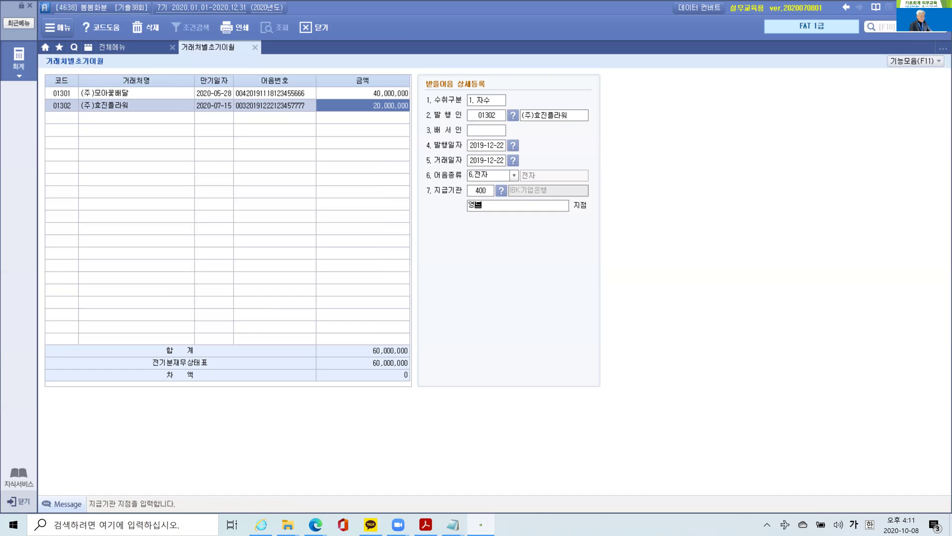
key("Return")
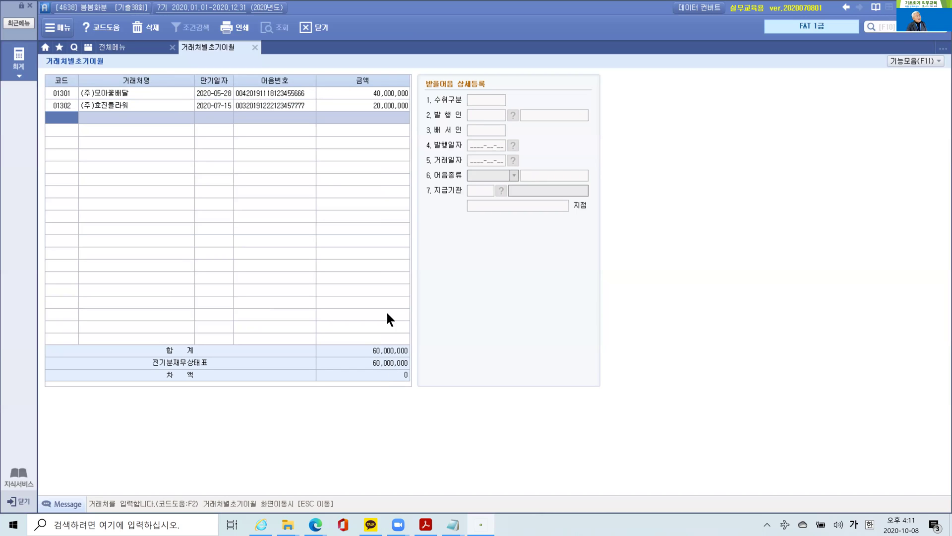
key("Escape")
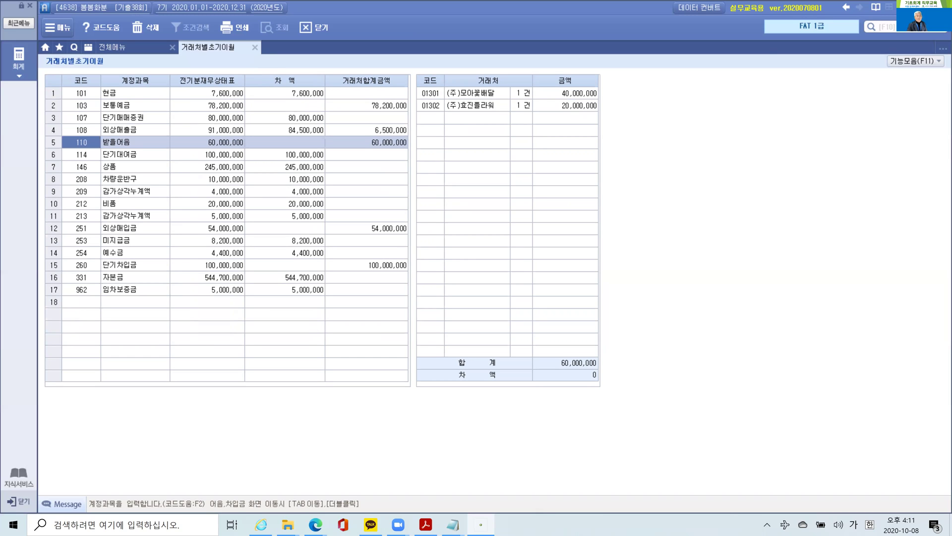
- Close the 거래처별초기이월 screen and bring the workbook PDF to the front
left_click(254, 47)
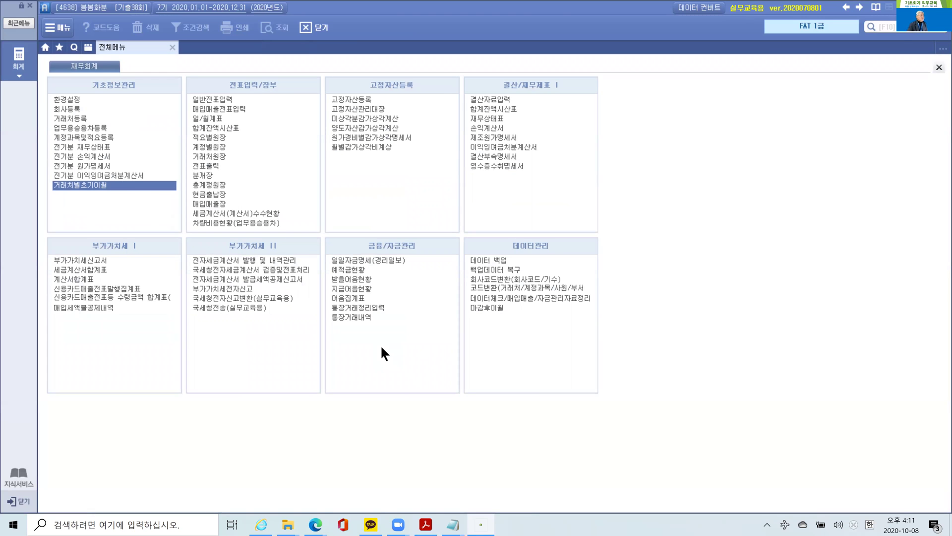
left_click(425, 523)
- Read page 249's January electricity-bill problem, then open Smart A's 일반전표입력 screen
mouse_move(406, 522)
key("Page_Down")
key("Page_Down")
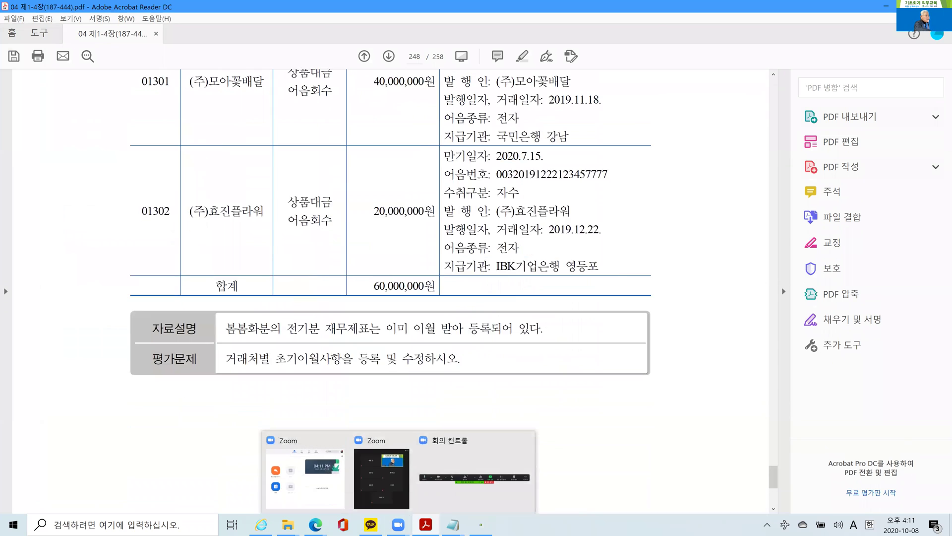
key("Down")
key("Down")
key("Down")
key("Down")
key("Down")
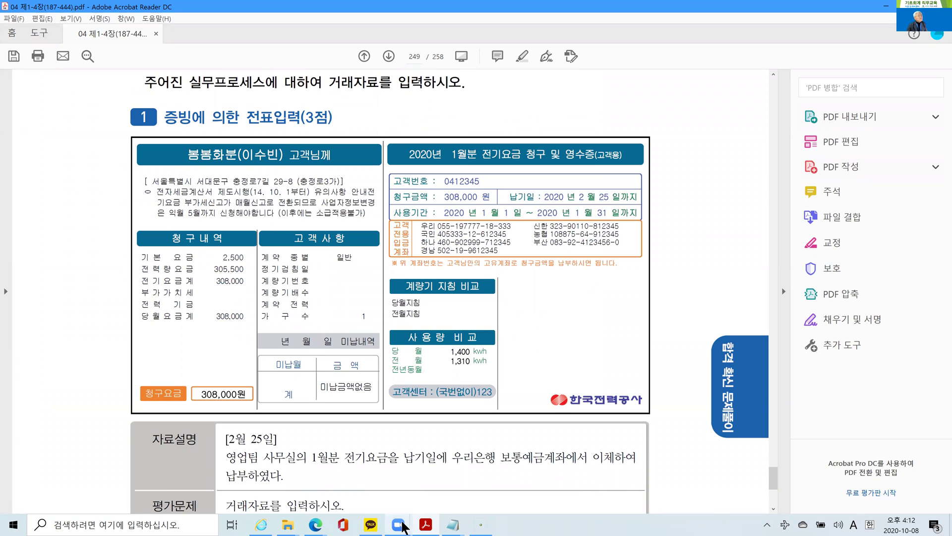
scroll(386, 433, "down", 1)
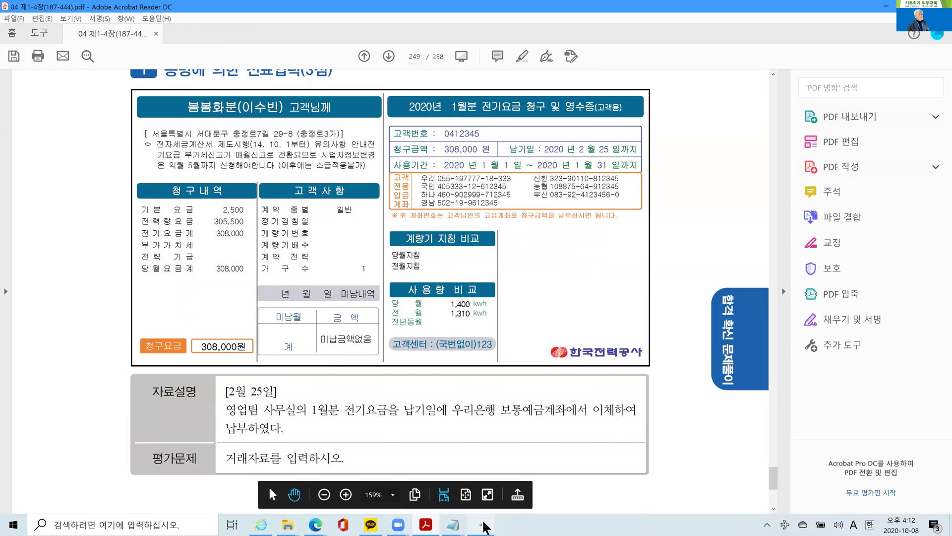
left_click(481, 524)
left_click(216, 100)
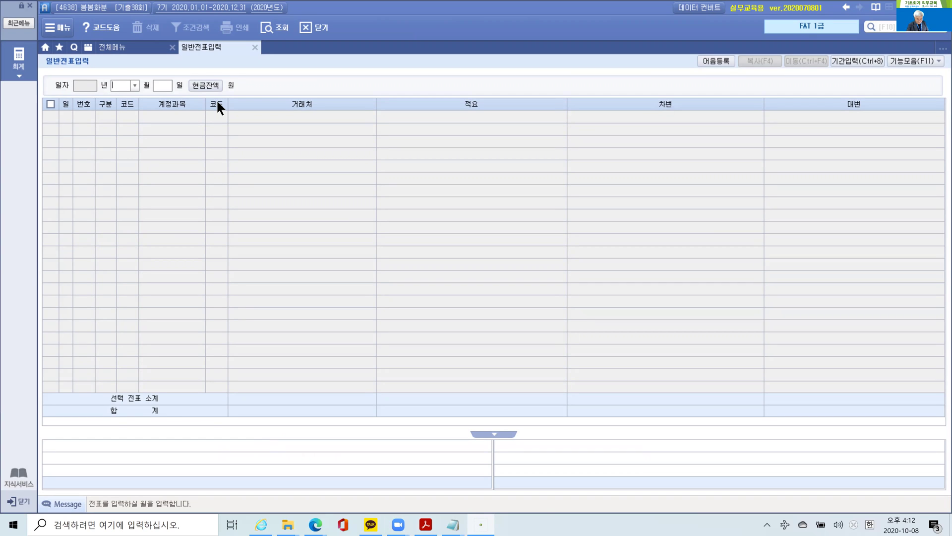
- Date the voucher February 25 and debit 816 전력비 308,000
type("2")
key("Return")
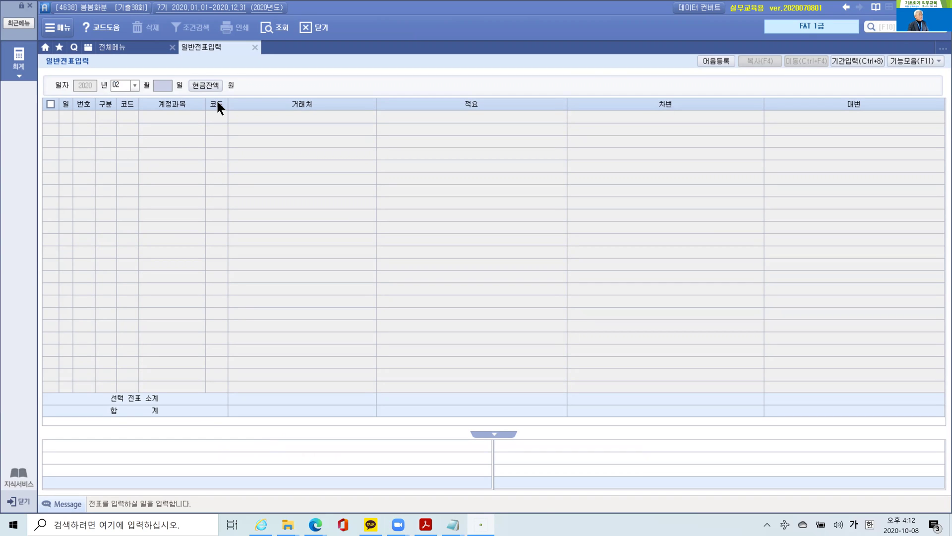
type("45")
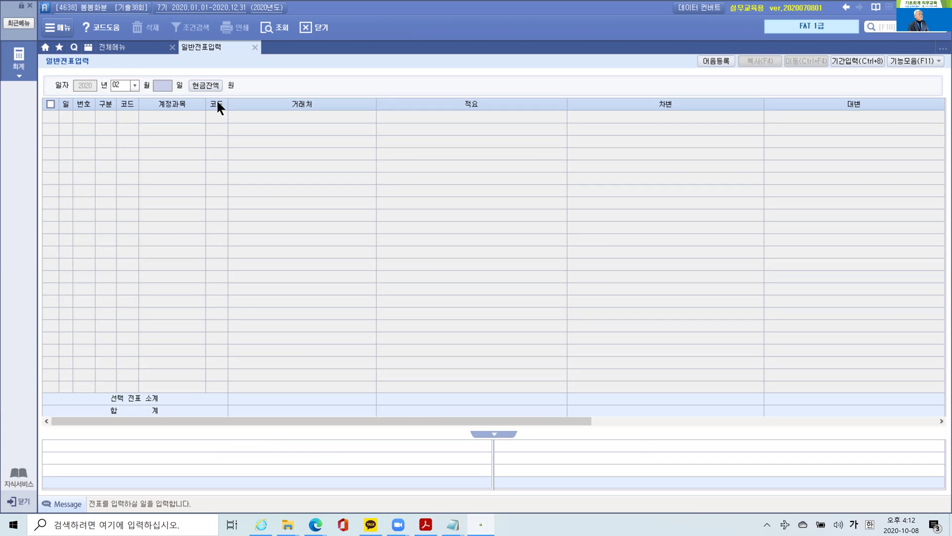
key("Return")
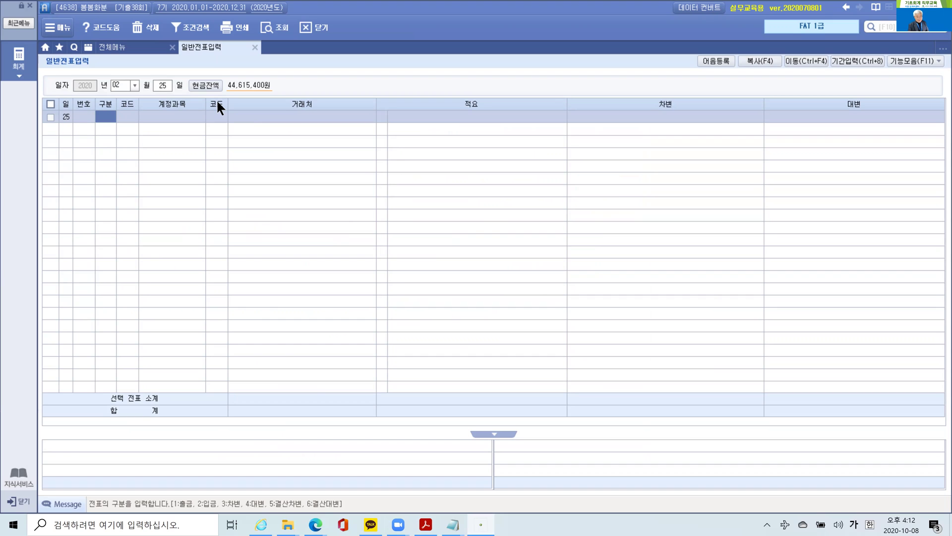
type("3")
key("Return")
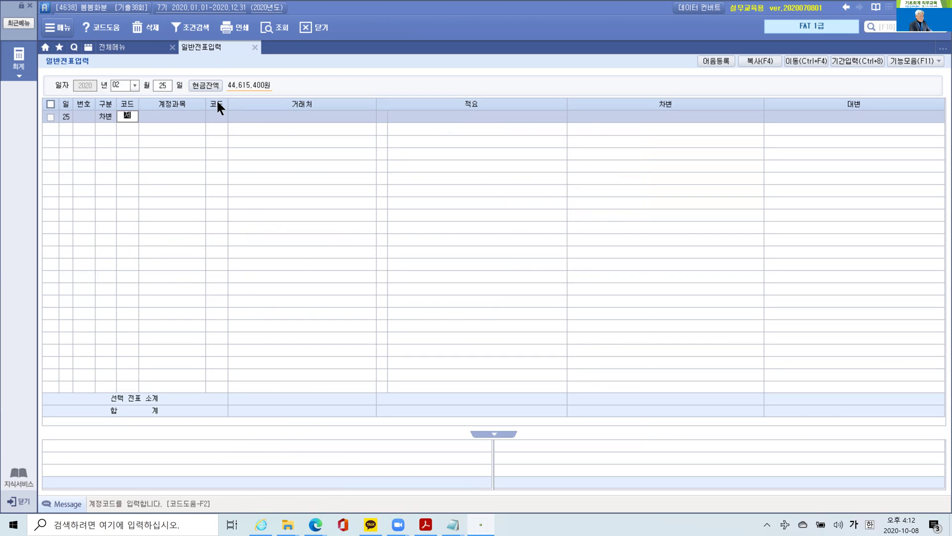
type("전력")
key("Return")
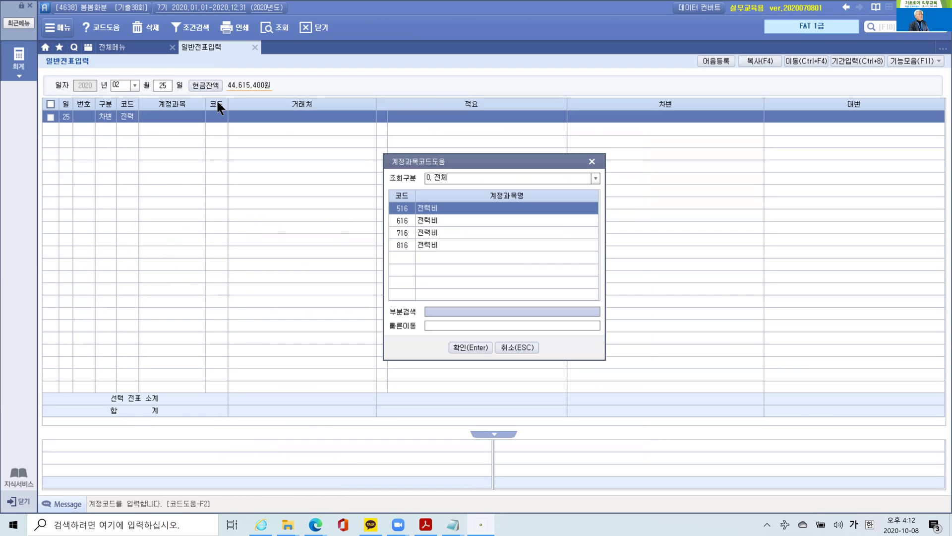
key("Down")
key("Down")
key("Down")
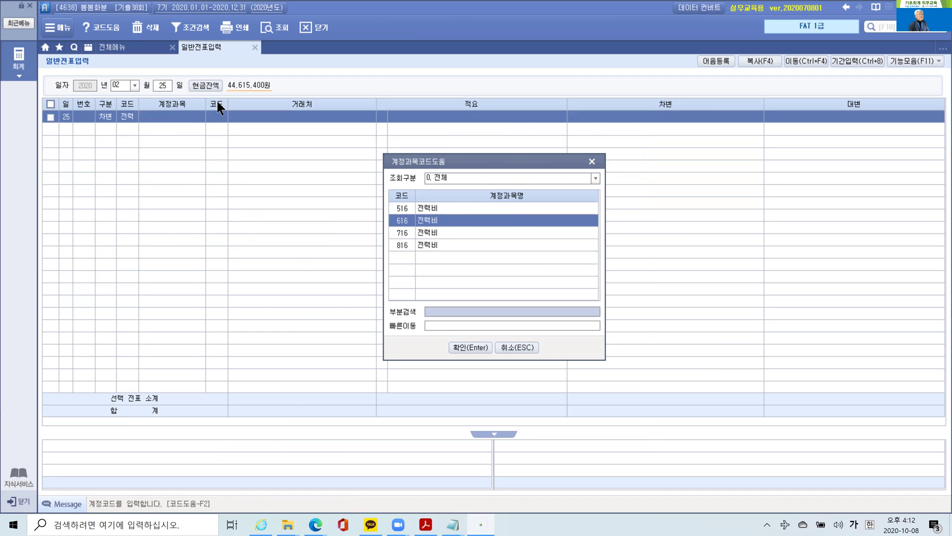
key("Return")
key("Return")
key("Return")
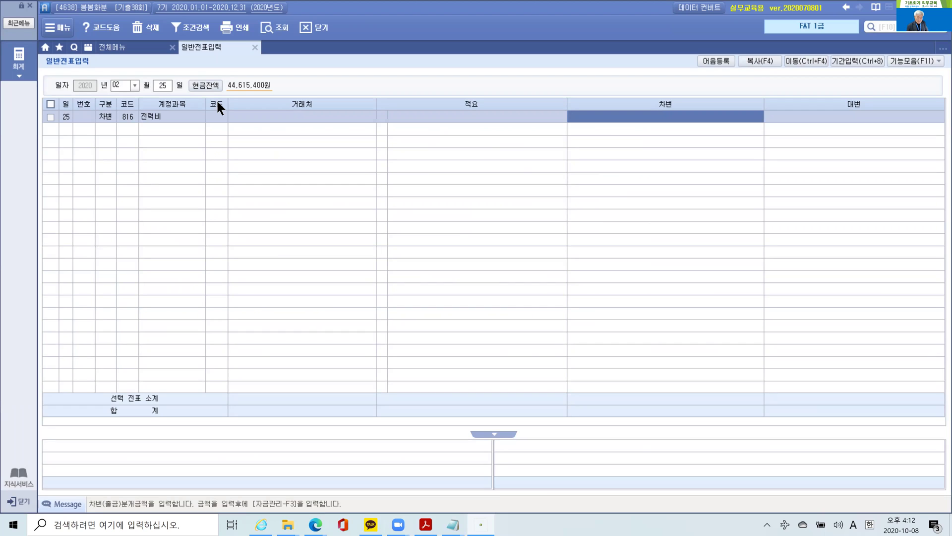
type("3080000")
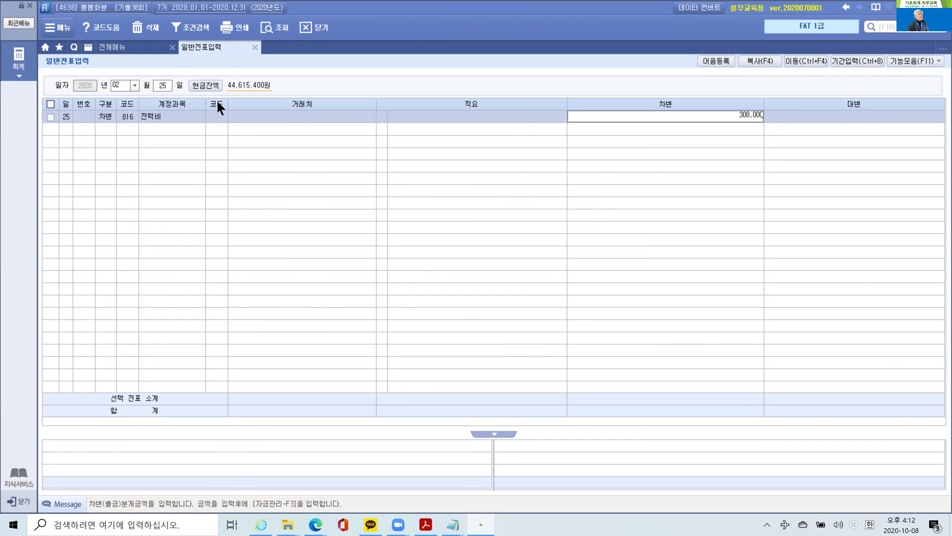
key("Return")
- Credit 103 보통예금 308,000 with partner 우리은행(보통)
type("4")
key("Return")
type("1")
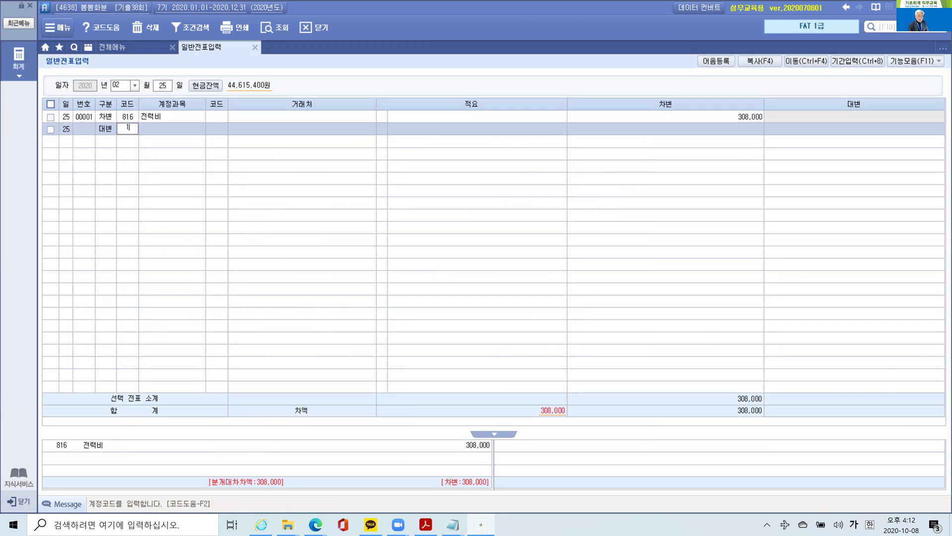
type("03")
key("Return")
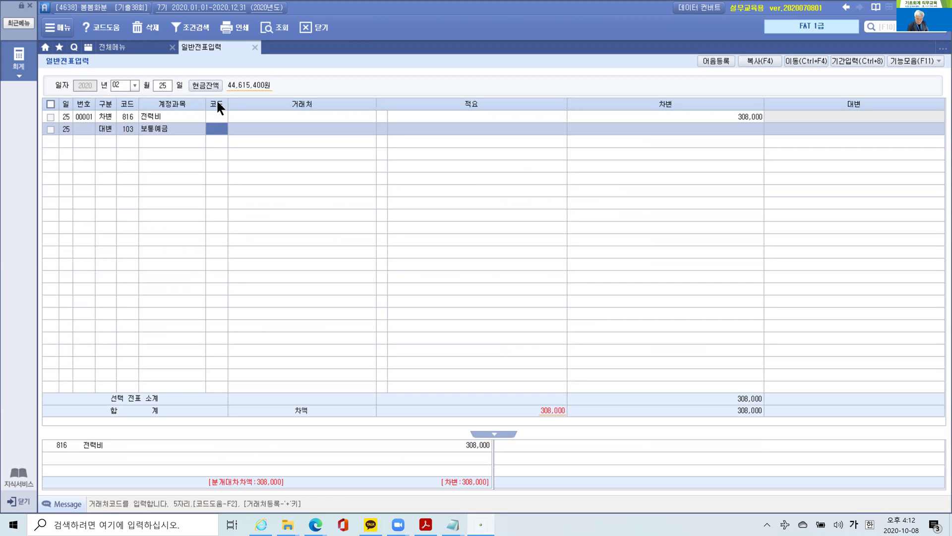
type("우리")
key("Return")
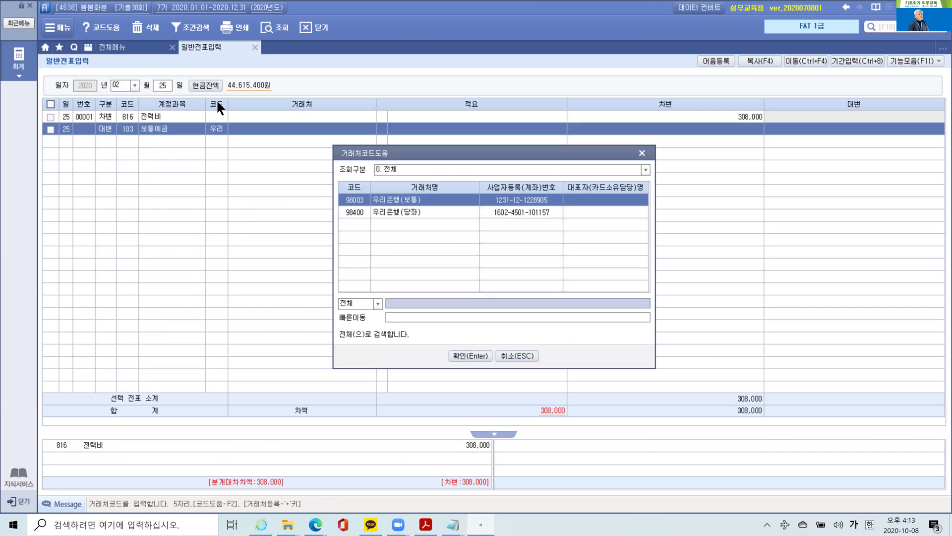
key("Return")
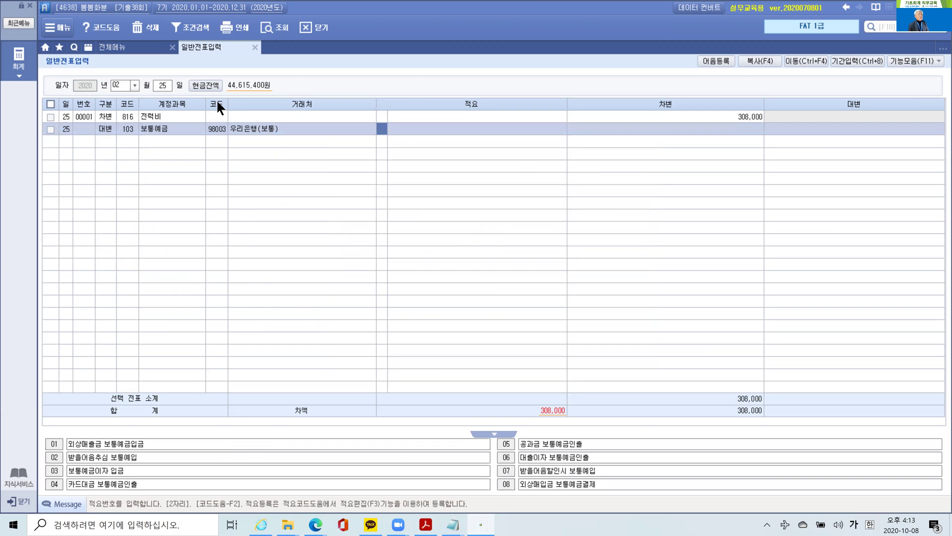
key("Return")
type("3080000")
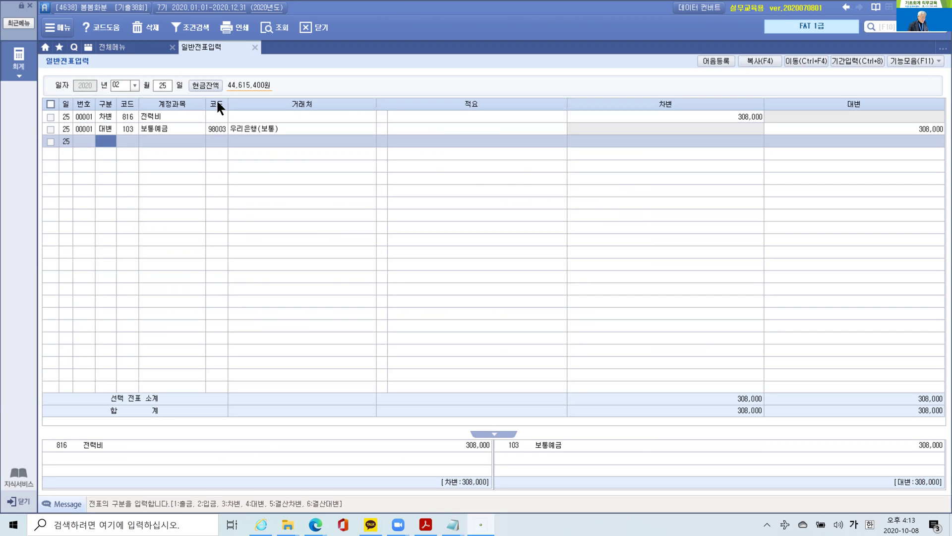
left_click(425, 524)
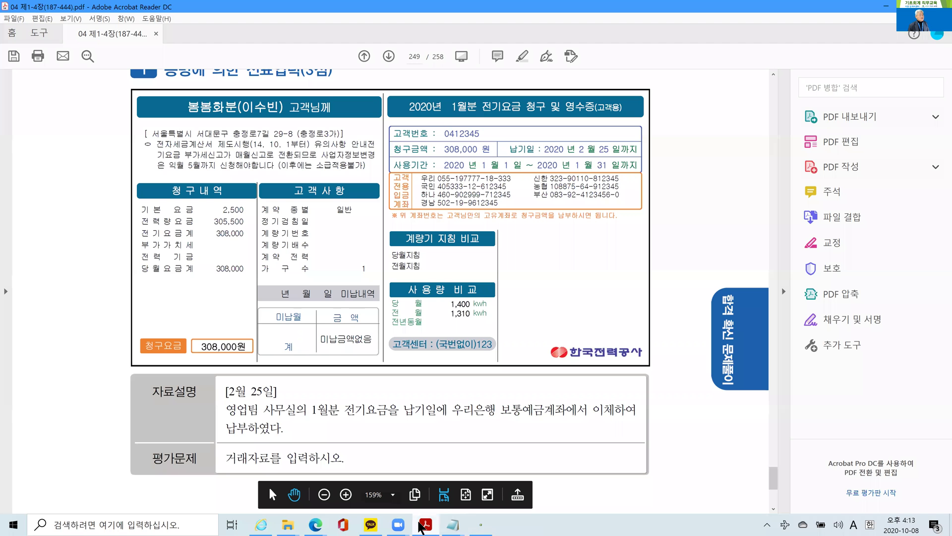
- Scroll the workbook to page 250's 출장비 정산서 problem and select the 200,000원 amount
scroll(413, 396, "down", 7)
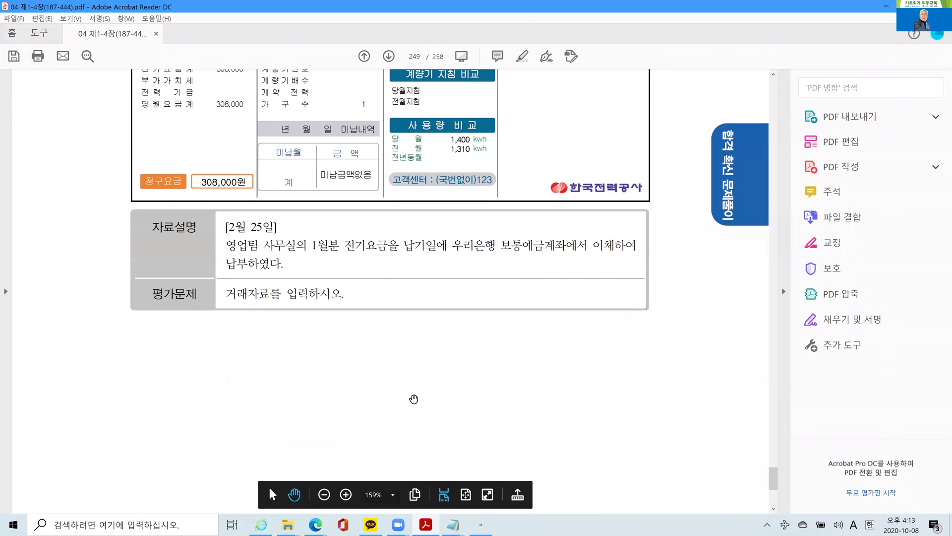
scroll(413, 398, "down", 5)
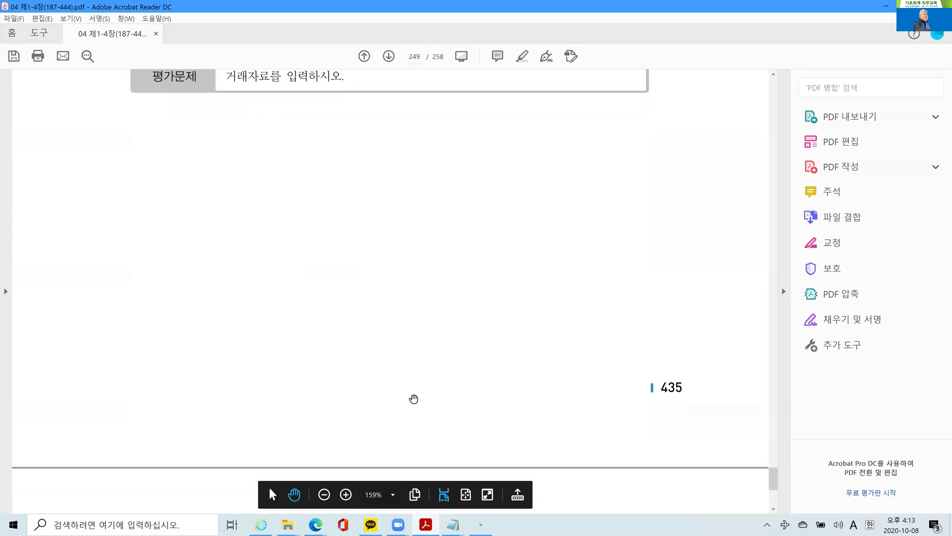
scroll(413, 399, "down", 3)
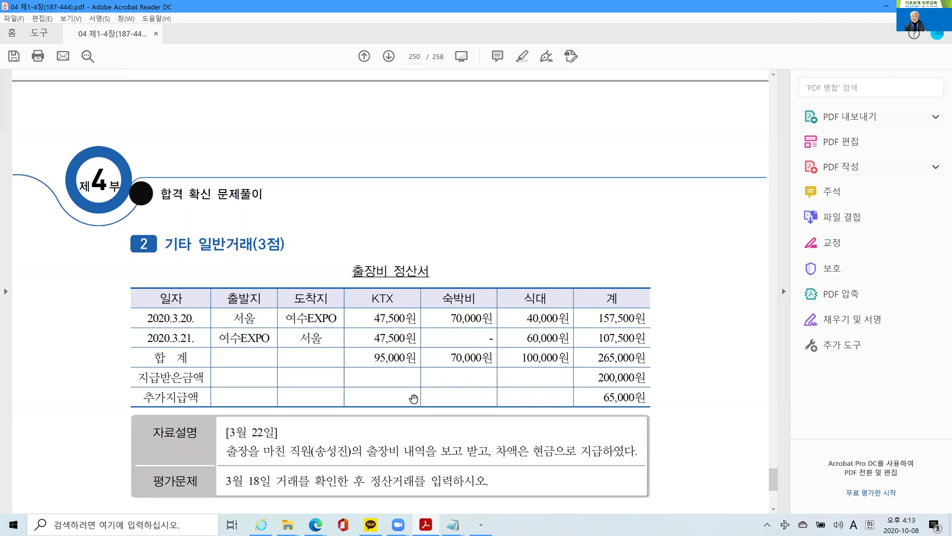
scroll(420, 404, "down", 3)
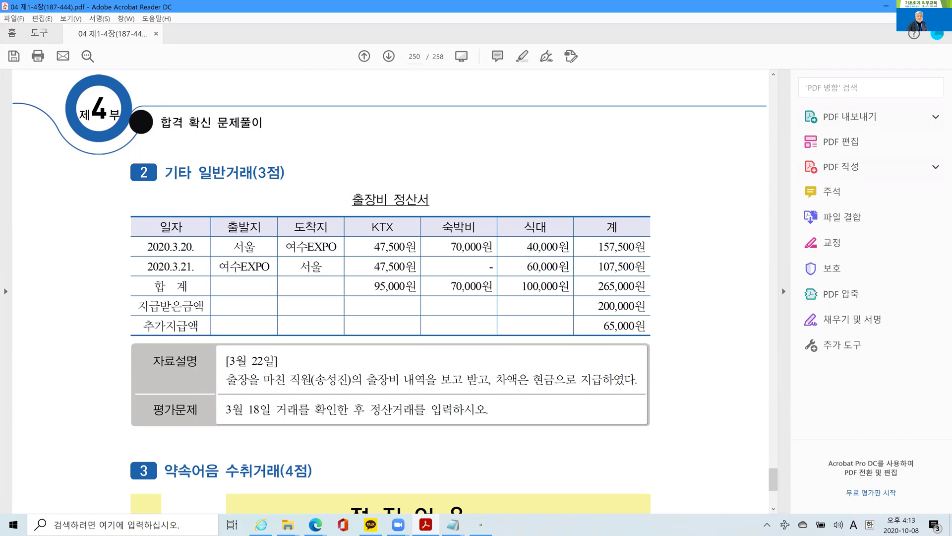
scroll(305, 314, "down", 2)
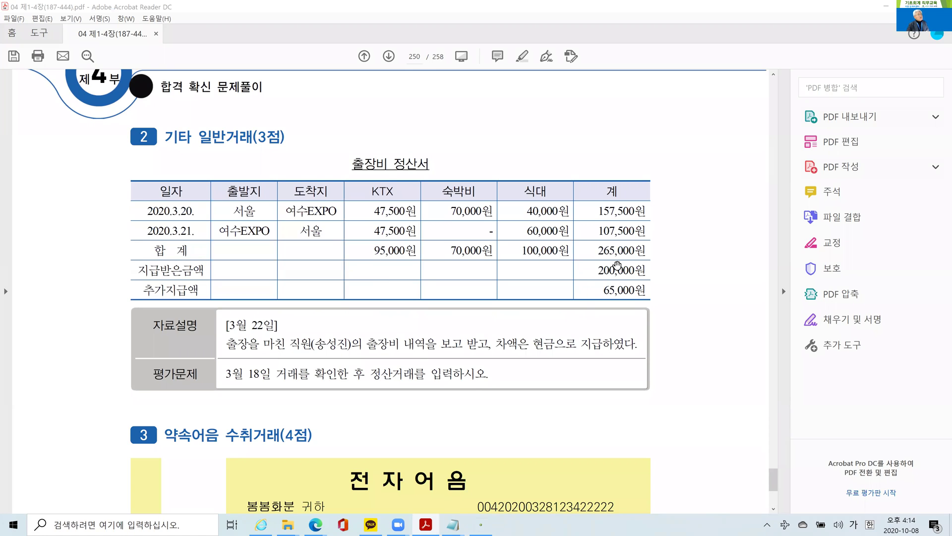
left_click_drag(595, 269, 640, 269)
- Highlight 200,000원 and 265,000원 in yellow, then return to Smart A
right_click(640, 272)
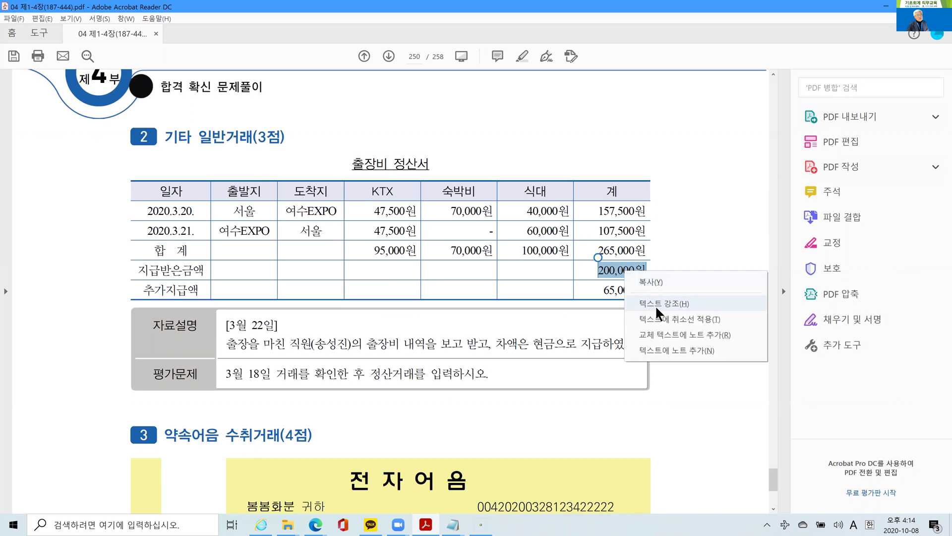
left_click(655, 303)
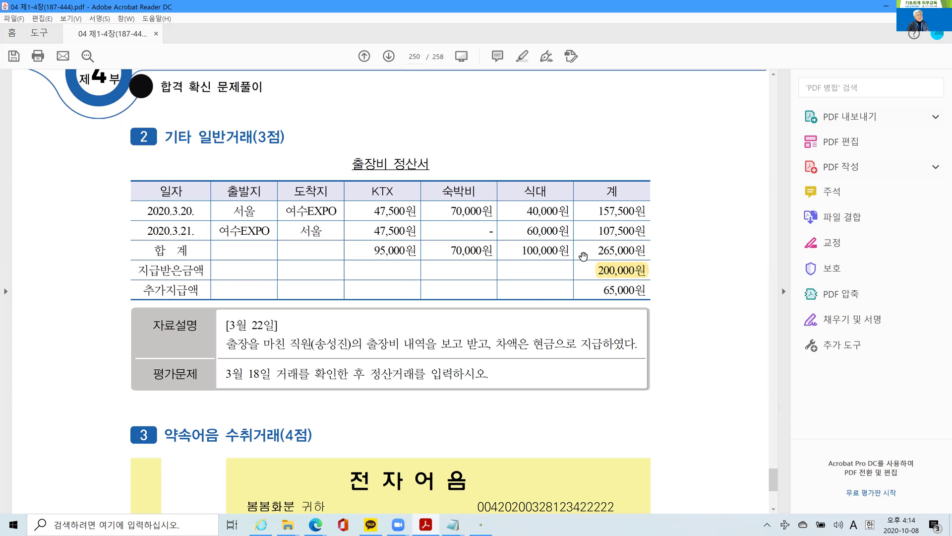
left_click_drag(596, 250, 637, 249)
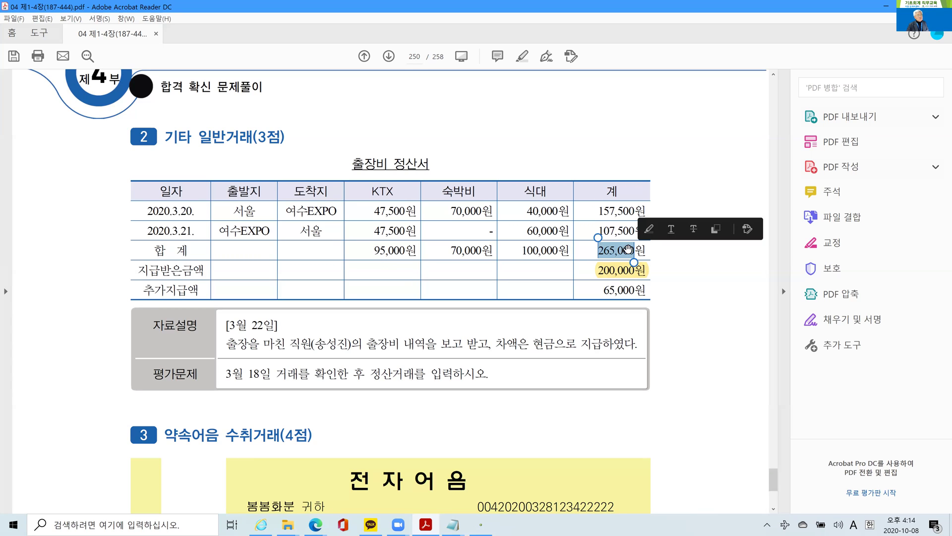
right_click(635, 251)
left_click(673, 282)
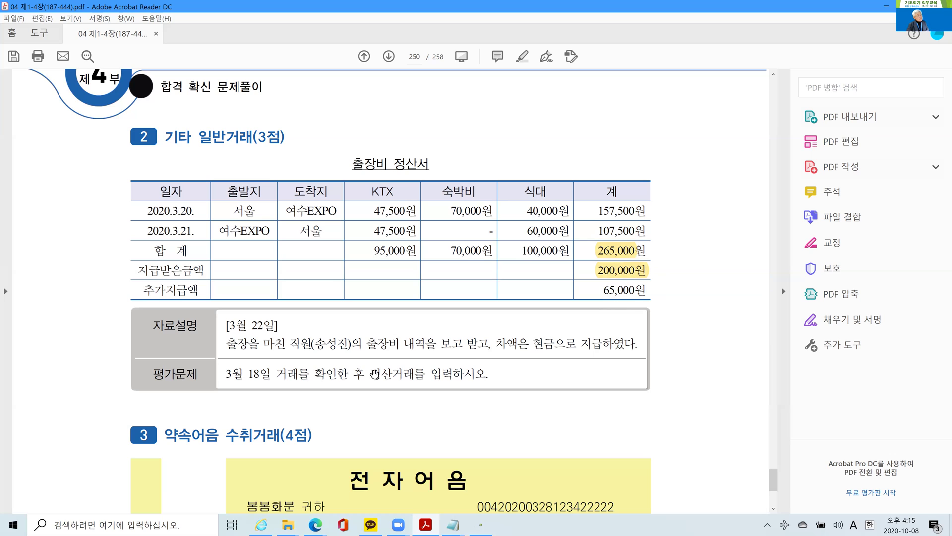
left_click(481, 525)
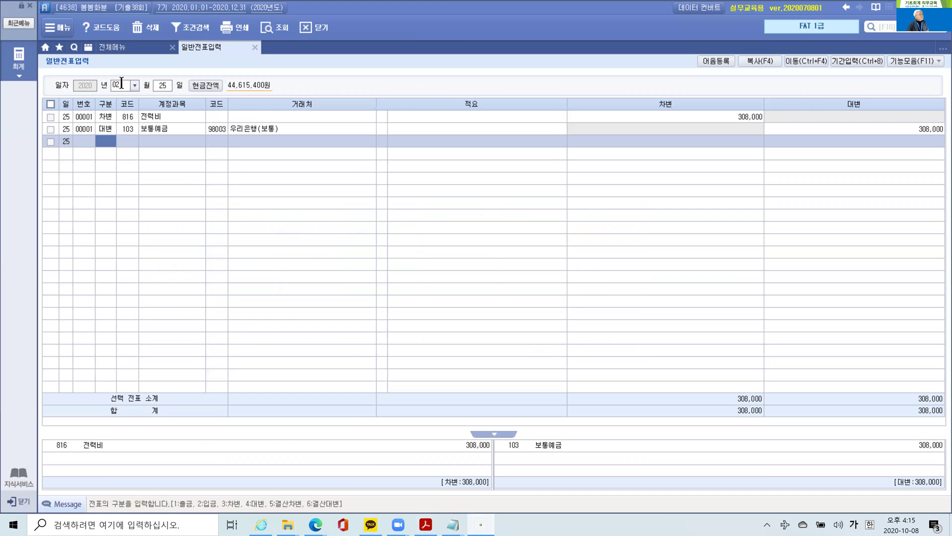
- Check the March 18 200,000 travel advance entry, then move the voucher date to March 22
left_click(120, 84)
type("03")
key("Return")
type("18")
key("Return")
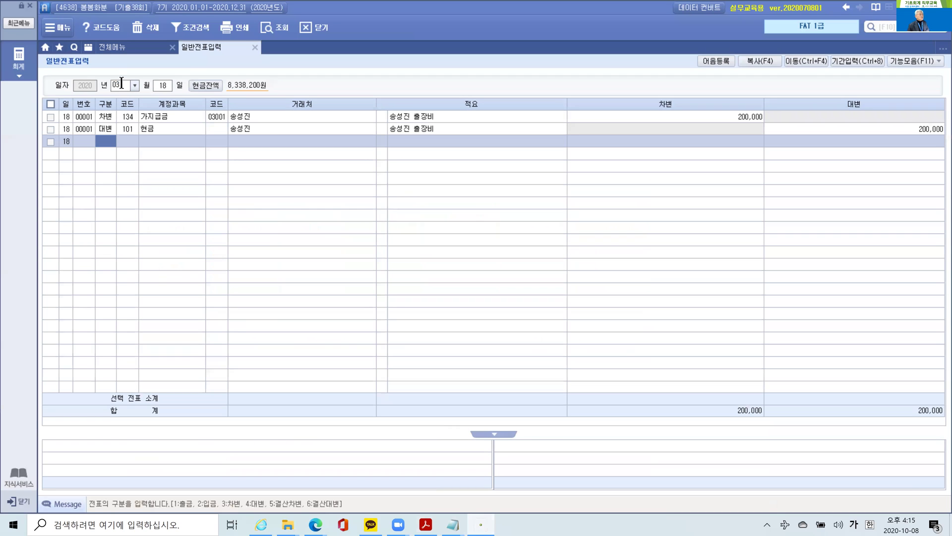
left_click(130, 117)
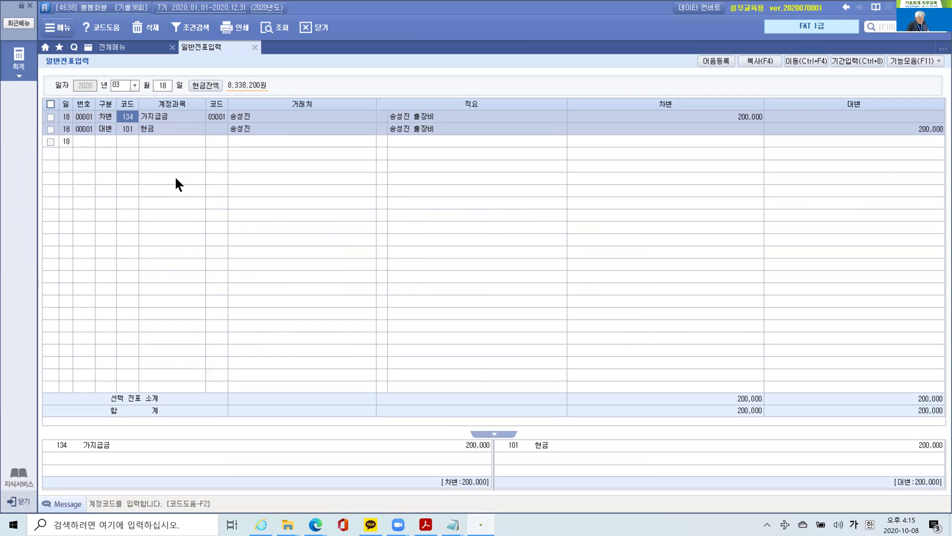
left_click(162, 85)
type("22")
key("Return")
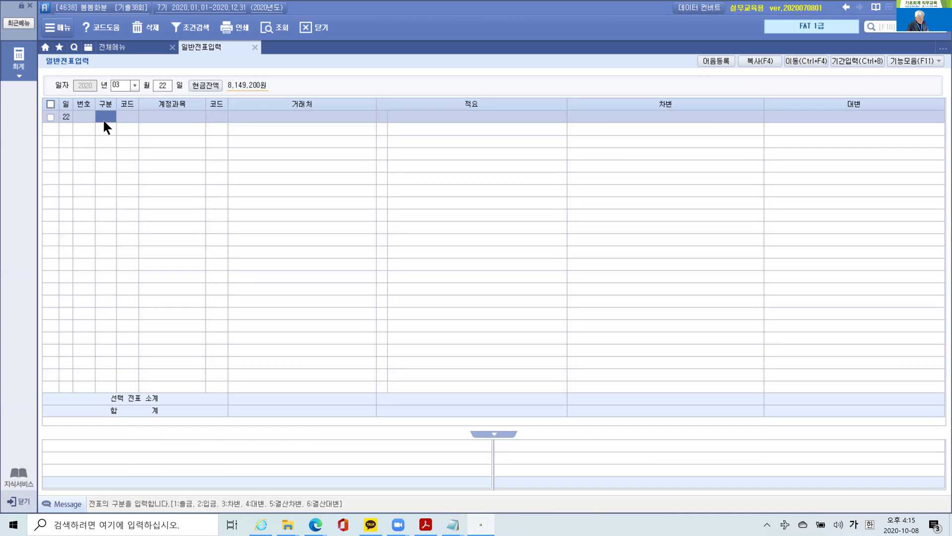
- Debit 812 여비교통비 265,000 on the March 22 voucher
type("3")
key("Return")
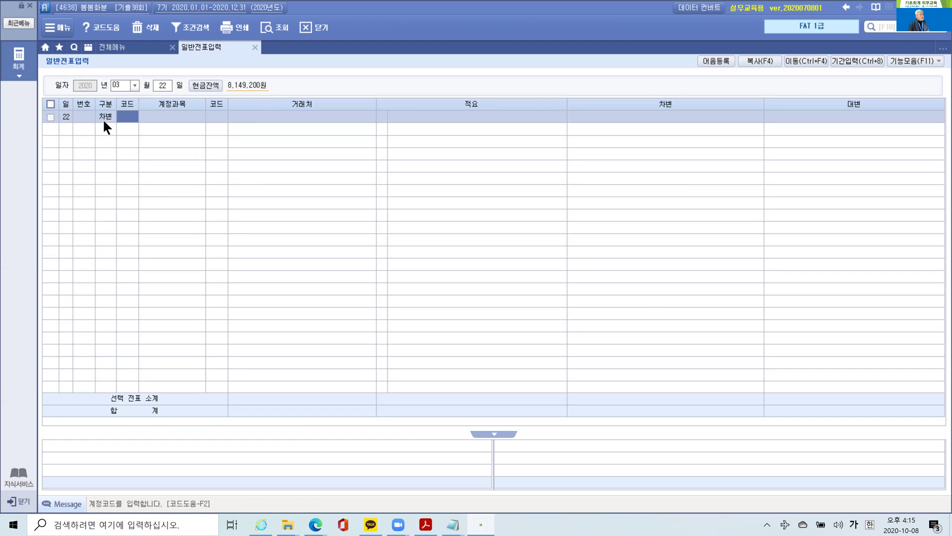
type("812")
key("Return")
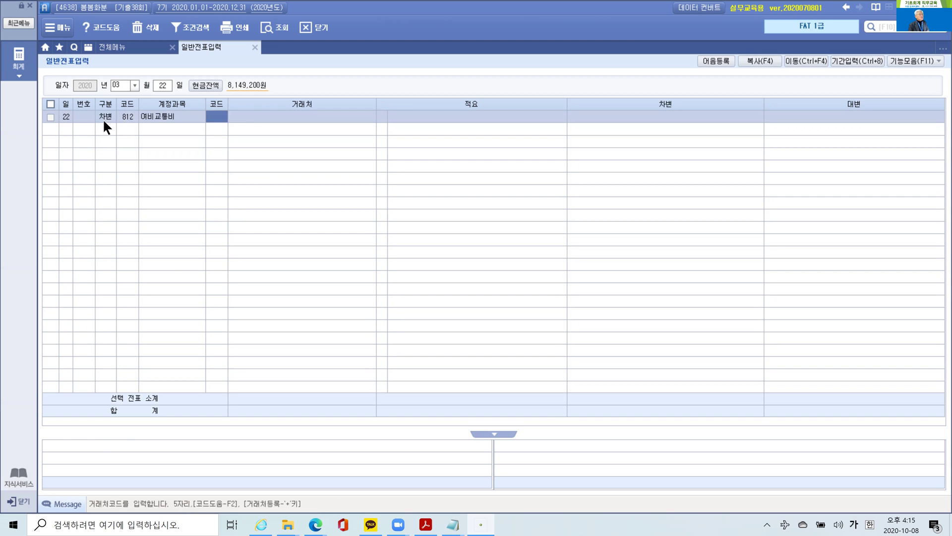
key("Return")
key("Return")
key("Return")
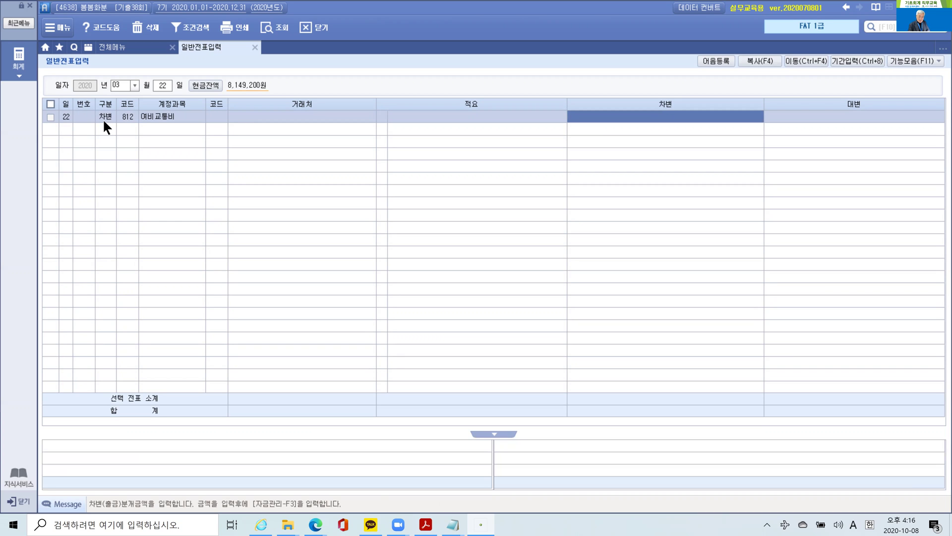
type("2650000")
key("Return")
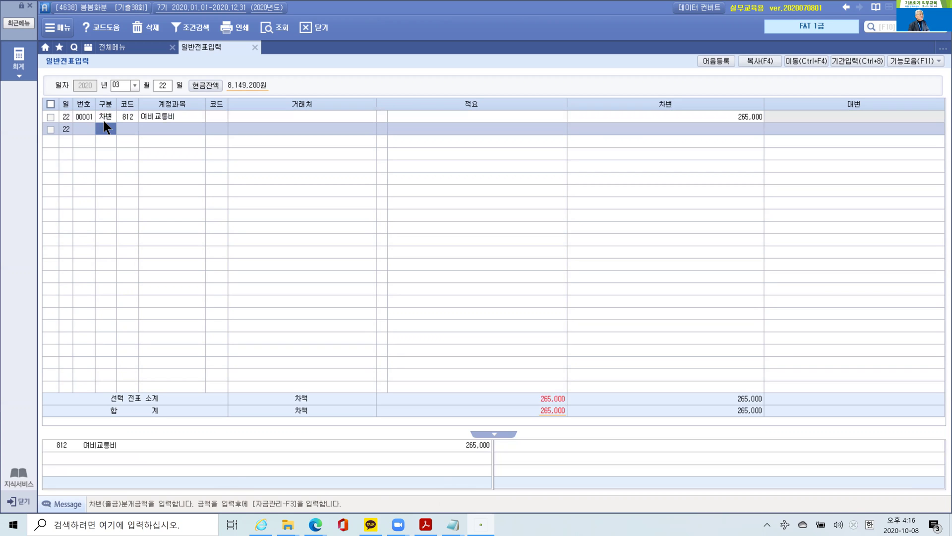
- Credit 134 가지급금 200,000 for the employee and 101 현금 65,000
type("4")
key("Return")
type("134")
key("Return")
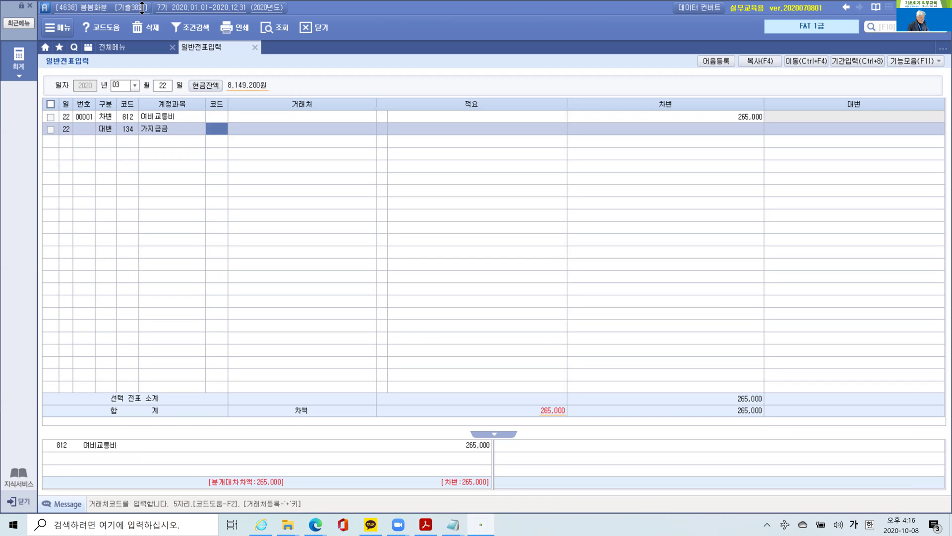
type("03001")
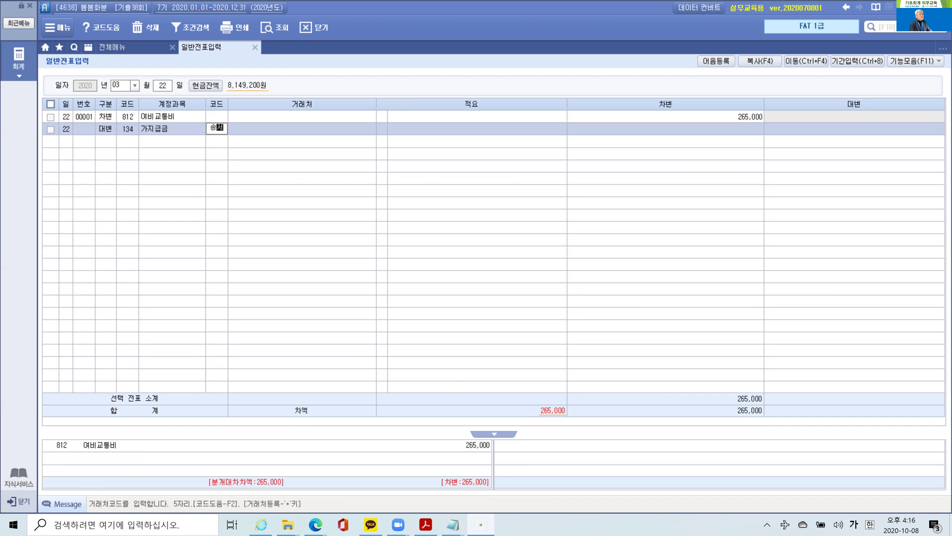
key("Return")
key("Return")
key("Return")
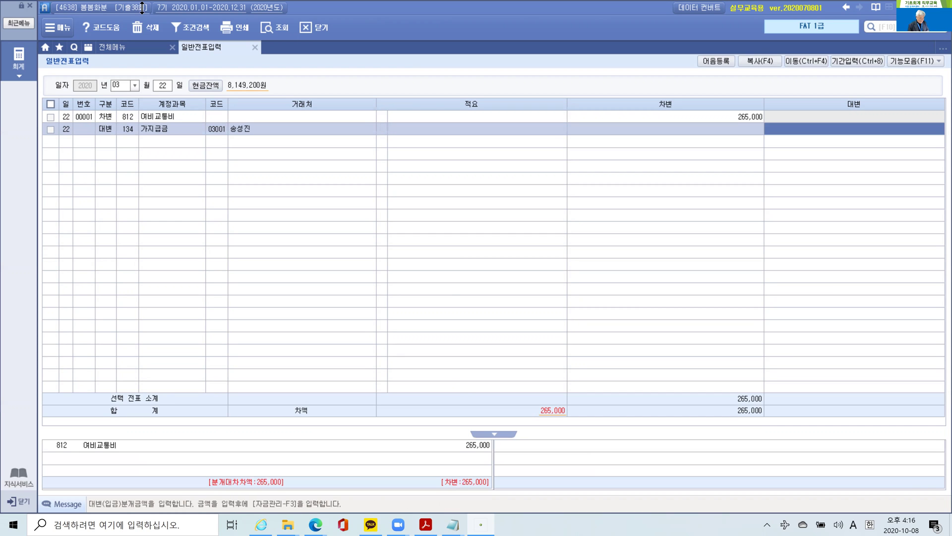
type("2000000")
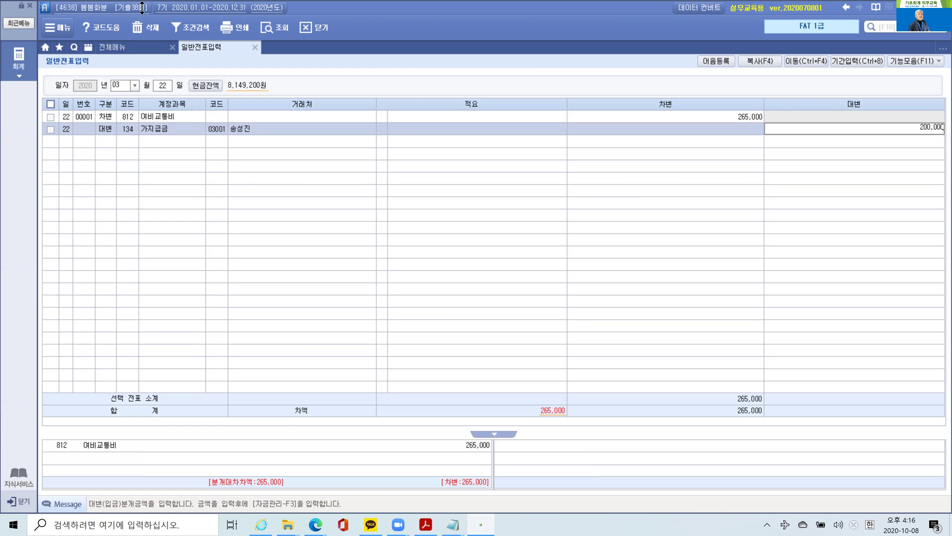
key("Return")
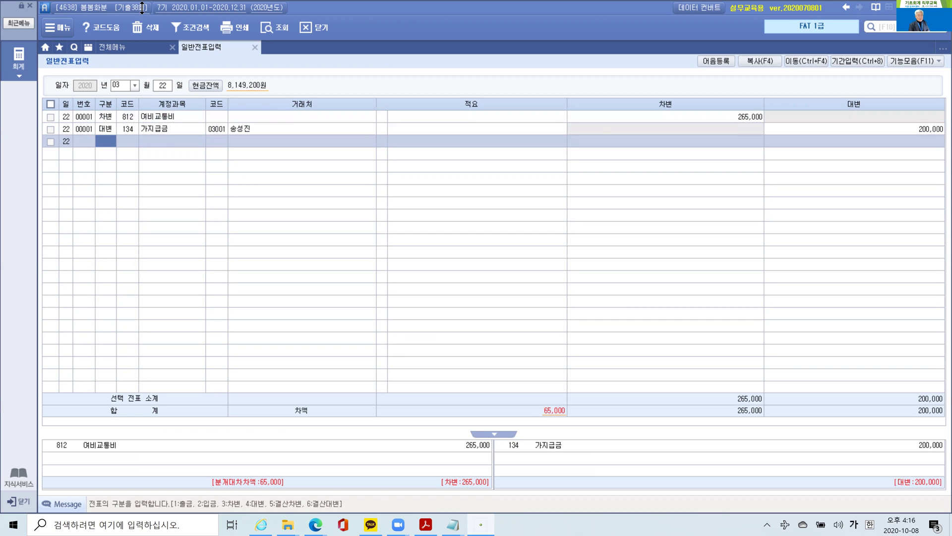
type("4101")
key("Return")
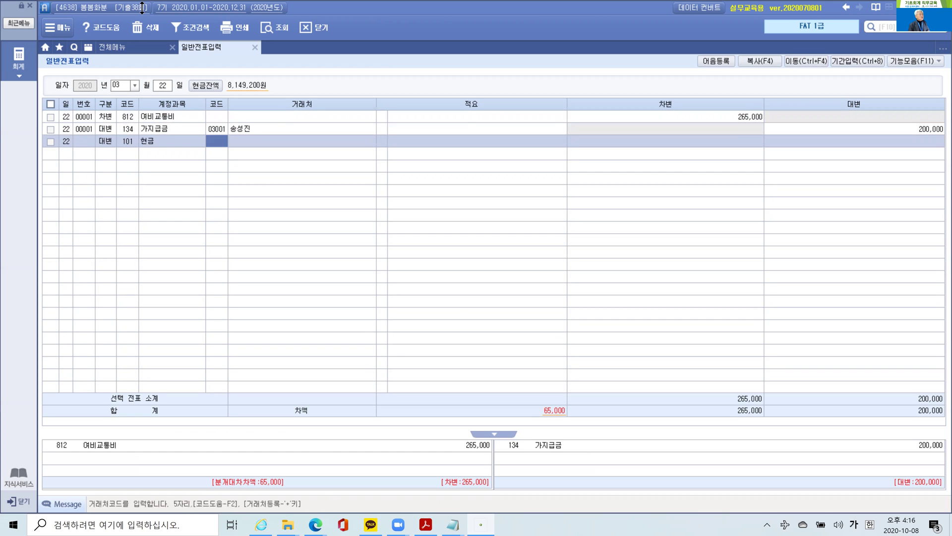
key("Return")
key("Return")
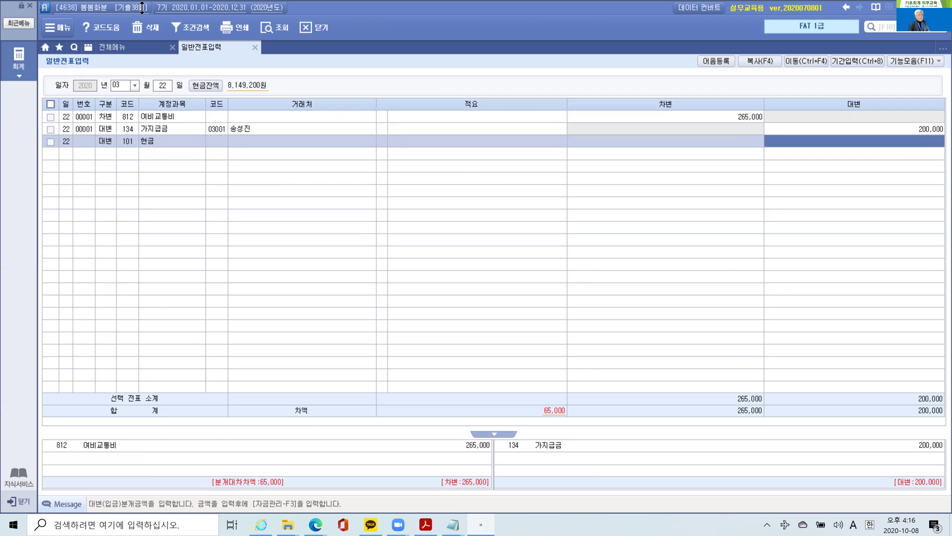
type("650000")
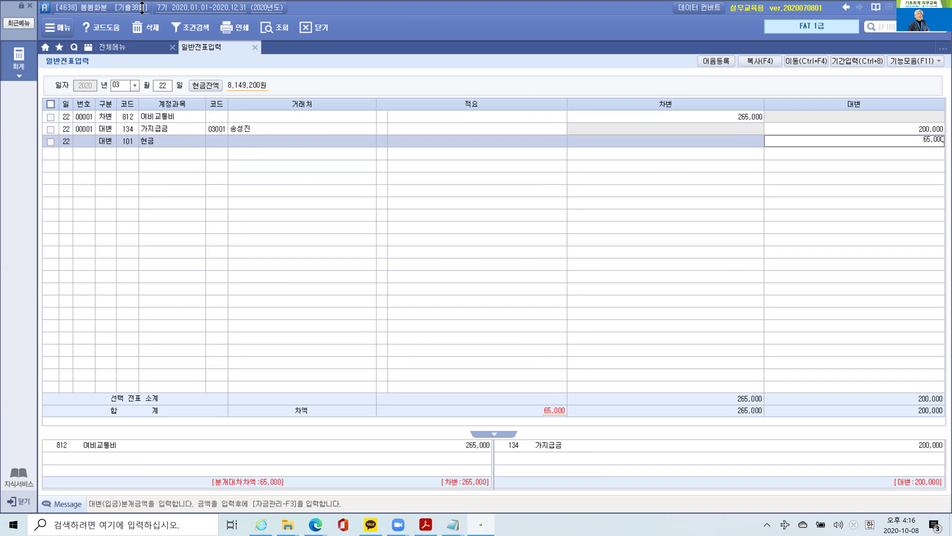
key("Return")
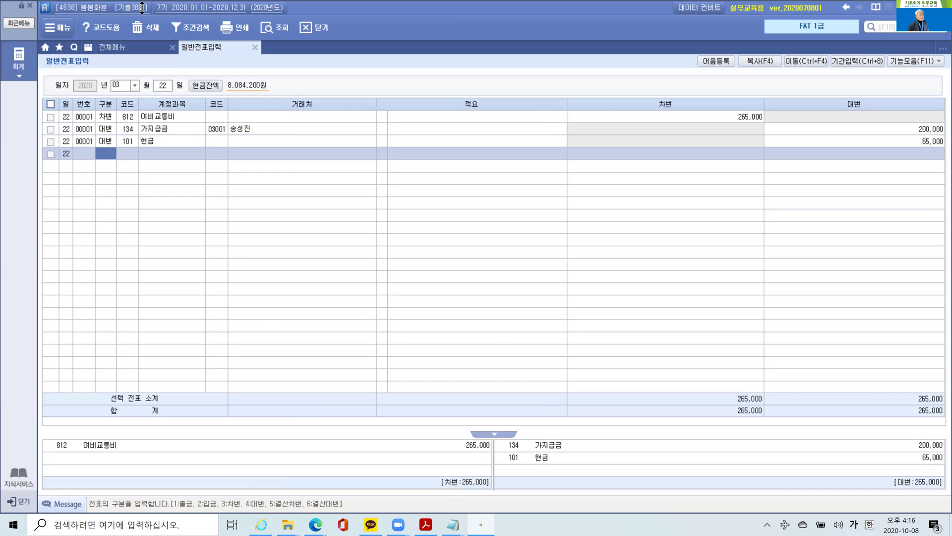
left_click(425, 524)
- Scroll to problem 3's March 28 electronic note and highlight both 평가문제 task lines
scroll(527, 329, "down", 5)
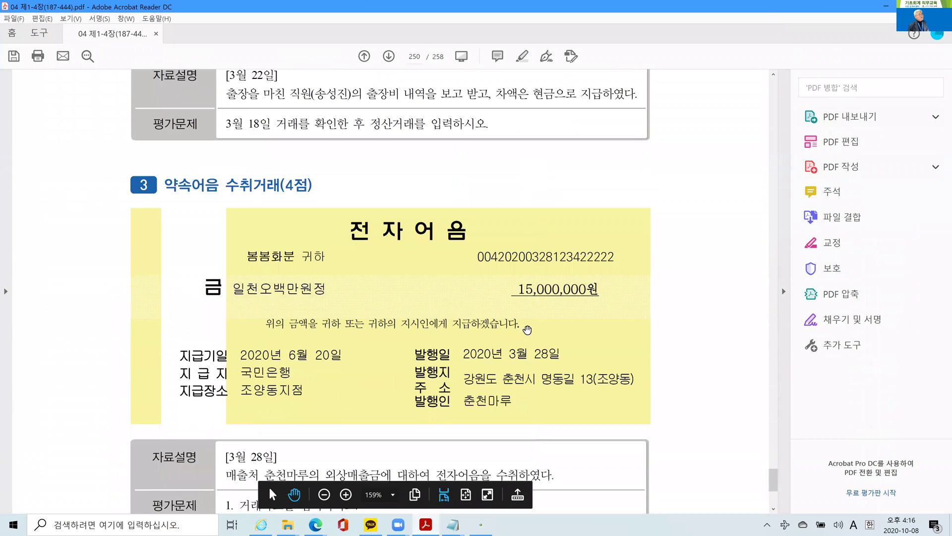
scroll(527, 329, "down", 3)
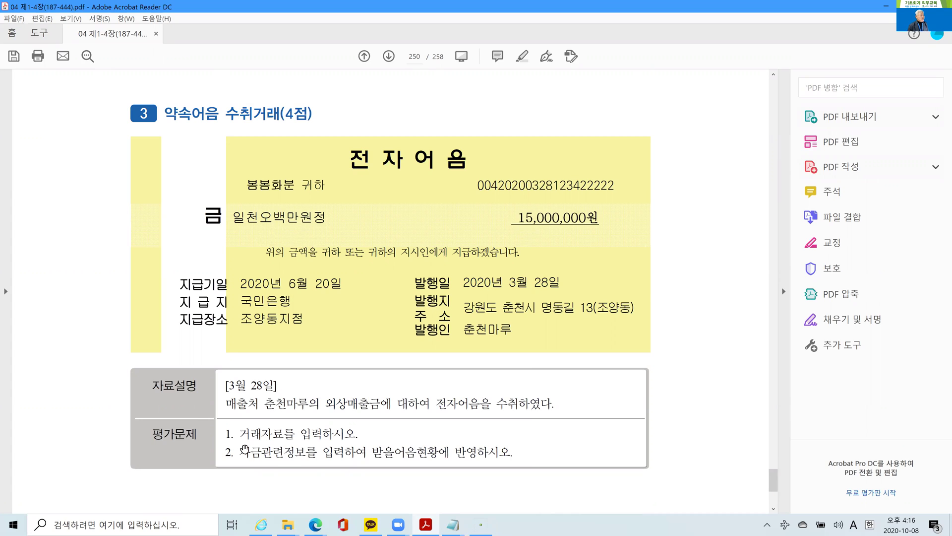
left_click_drag(239, 433, 330, 430)
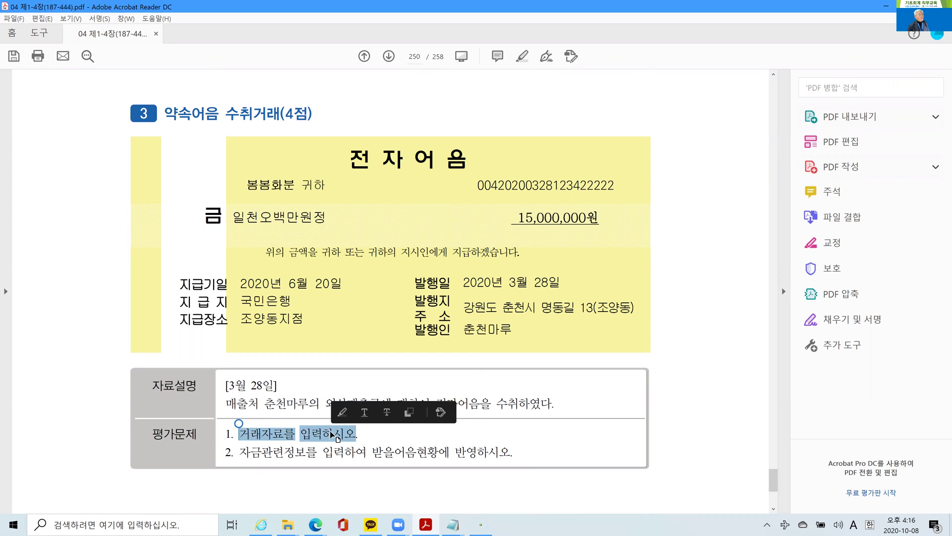
right_click(355, 433)
left_click(357, 374)
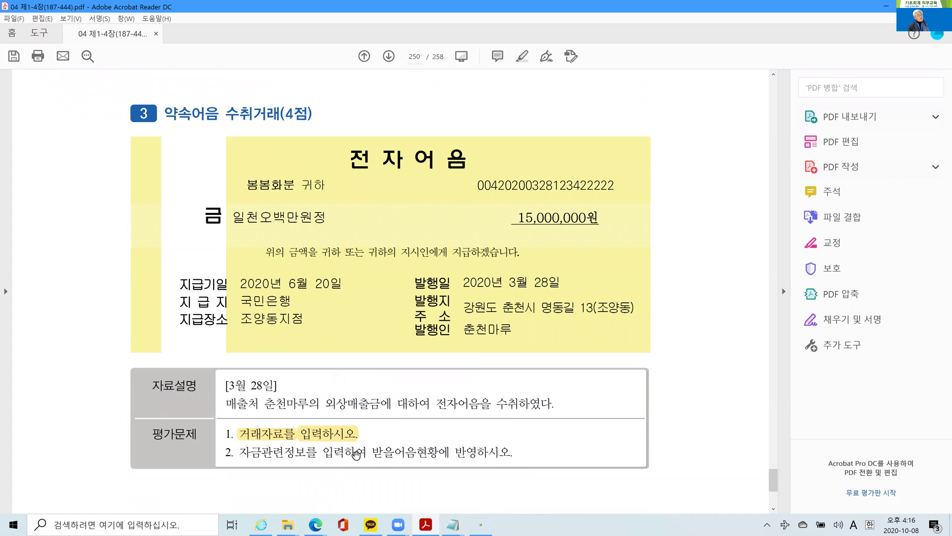
left_click_drag(511, 451, 271, 456)
right_click(271, 452)
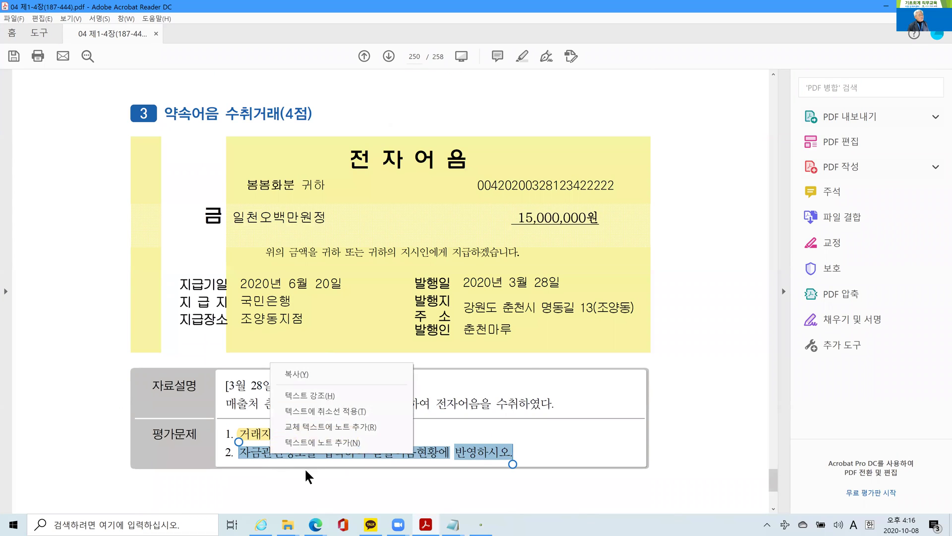
left_click(295, 399)
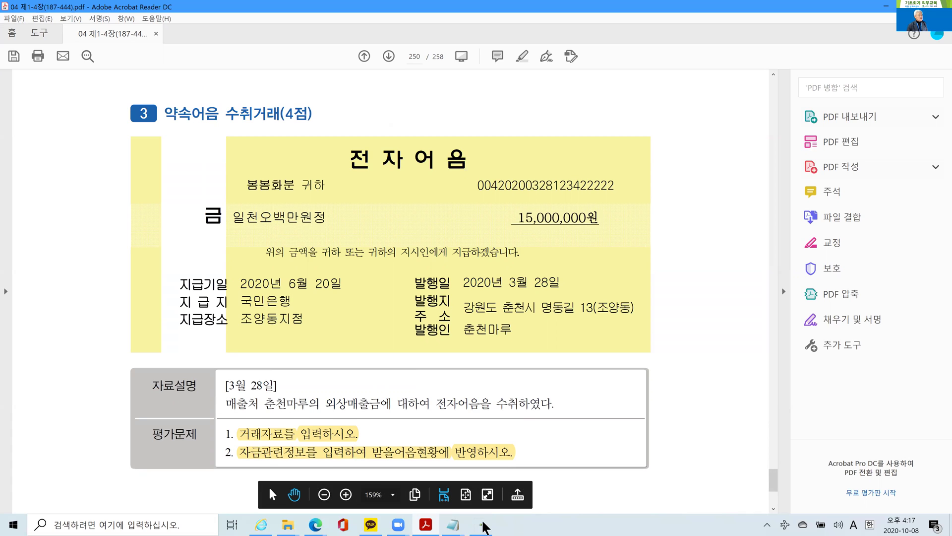
- Set the day to March 28 and debit 110 받을어음 15,000,000 for partner 춘천마루
left_click(480, 525)
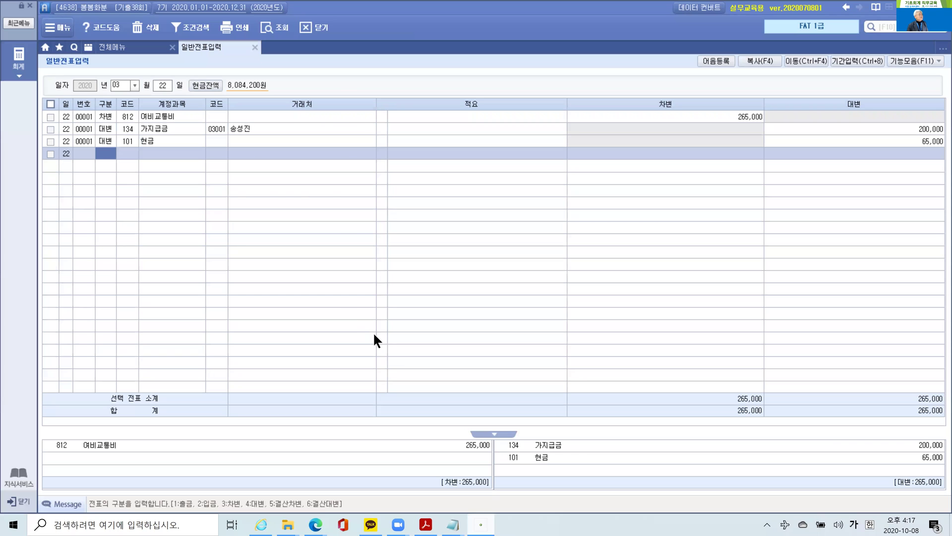
left_click(159, 84)
type("28")
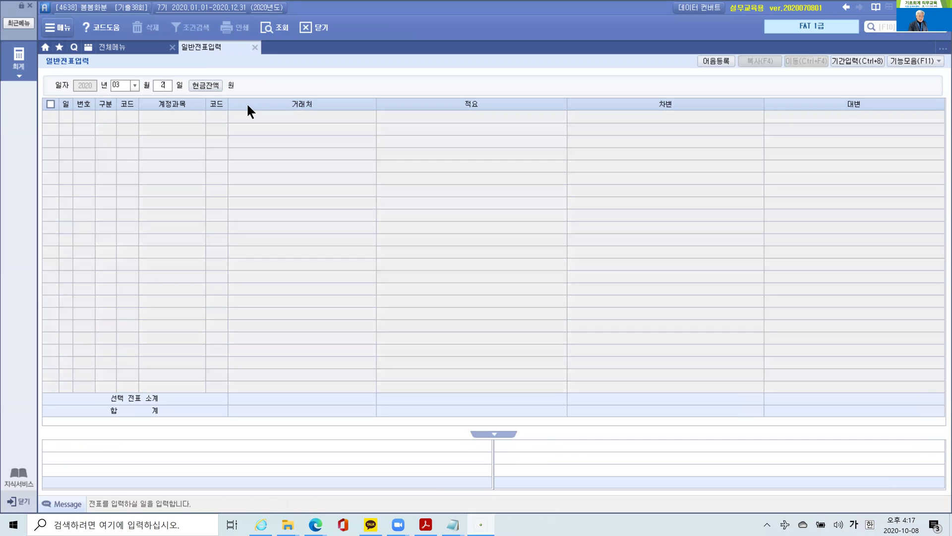
key("Return")
type("3")
key("Return")
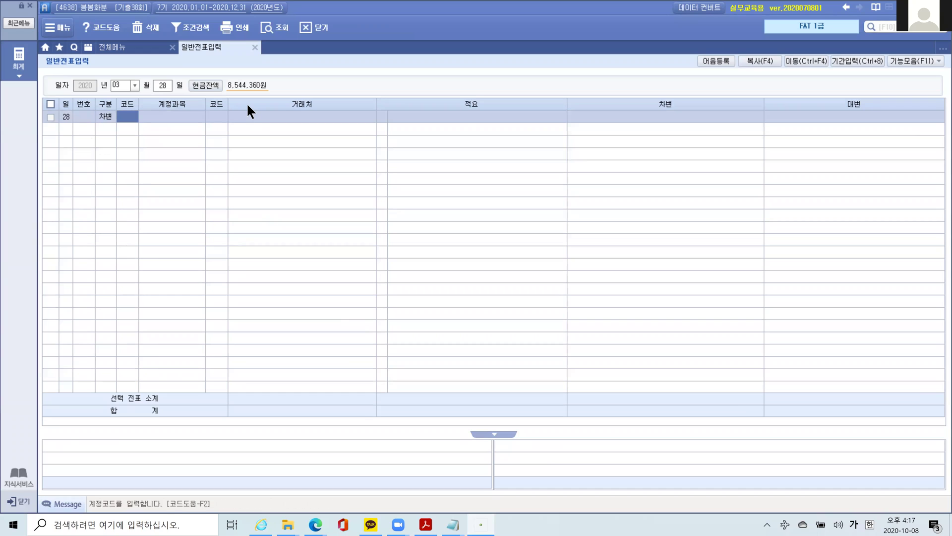
type("110")
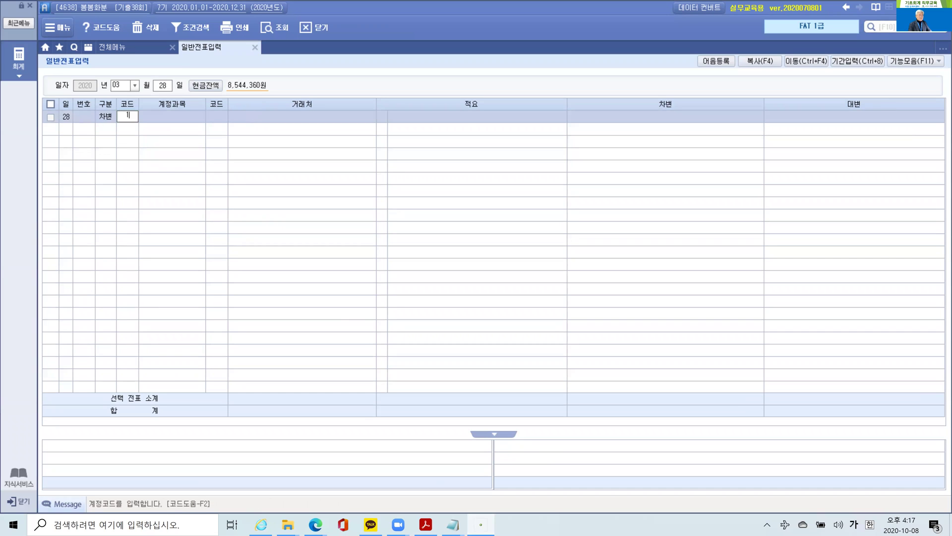
key("Return")
type("춘천")
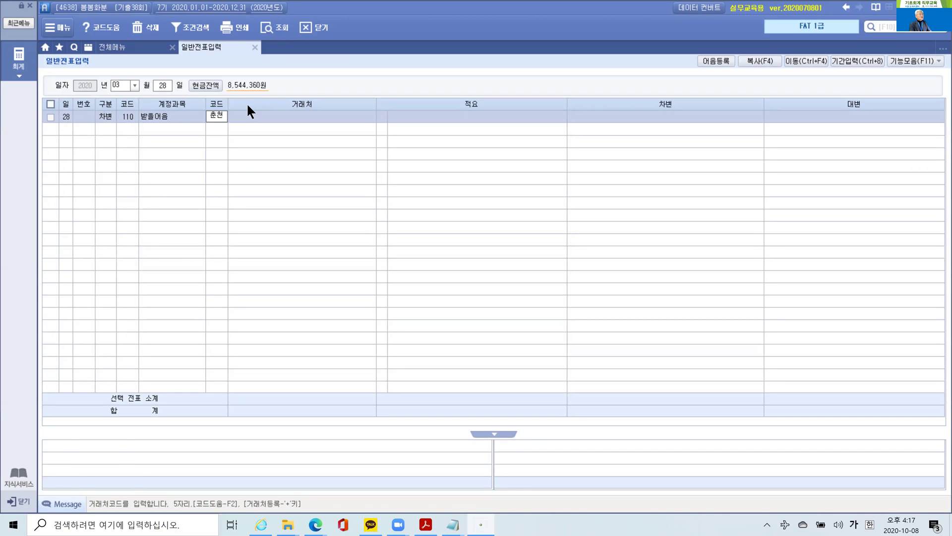
key("Return")
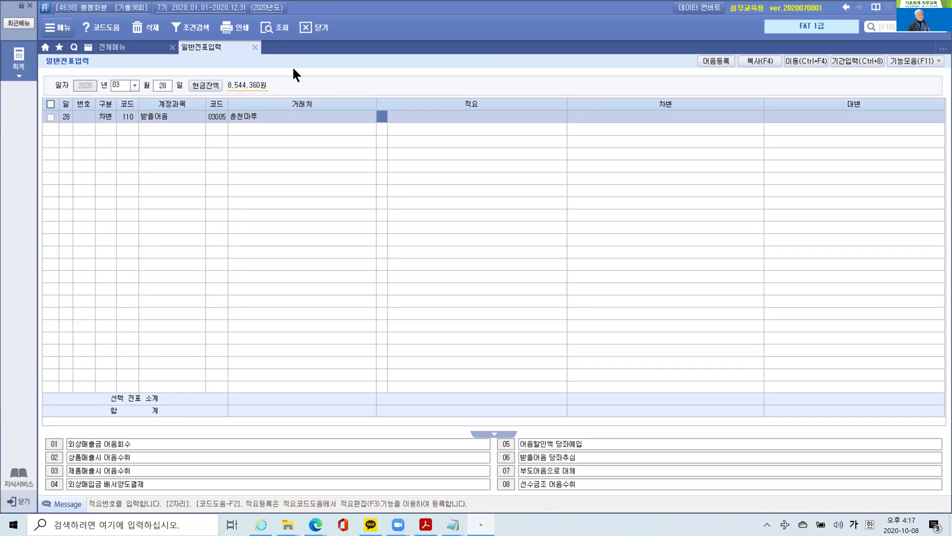
key("Return")
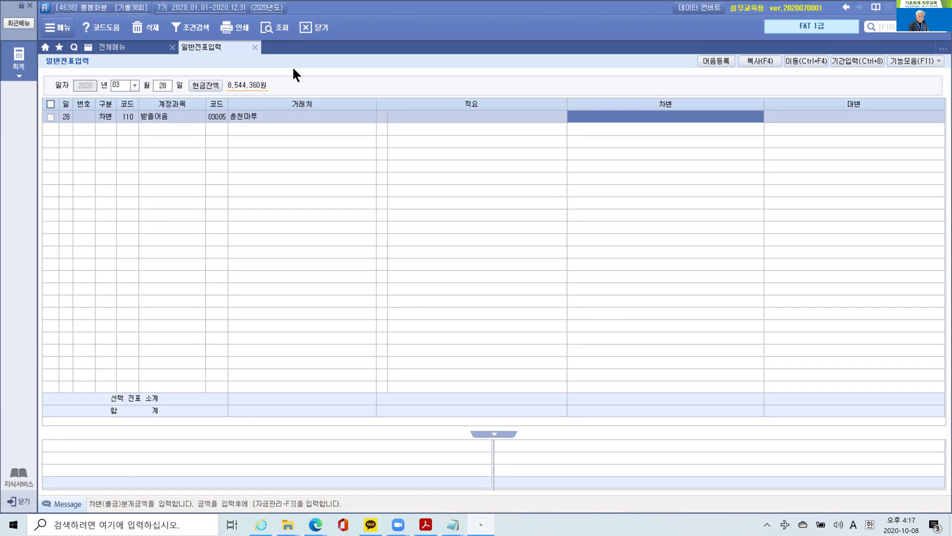
type("15000000")
key("Return")
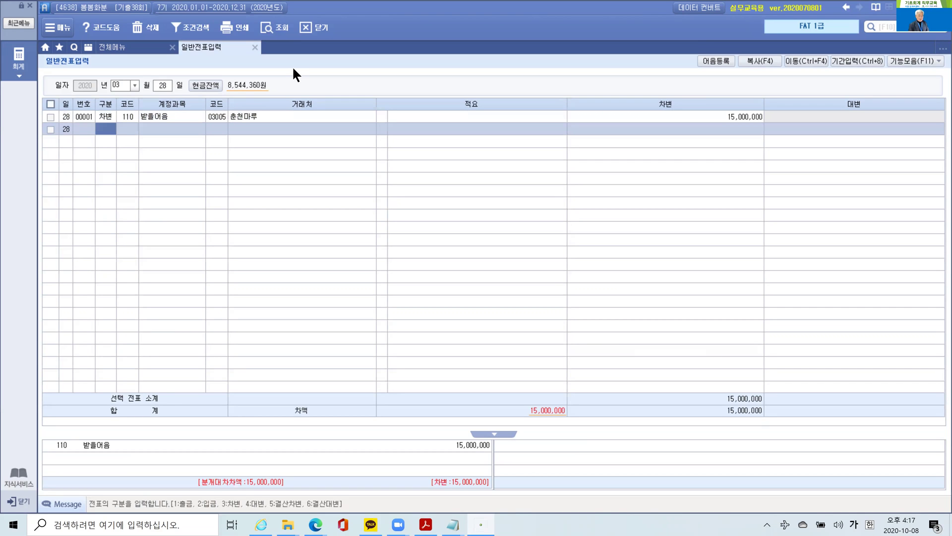
- Credit 108 외상매출금 15,000,000 for partner 03005 춘천마루, balancing the voucher
type("4")
key("Return")
type("108")
key("Return")
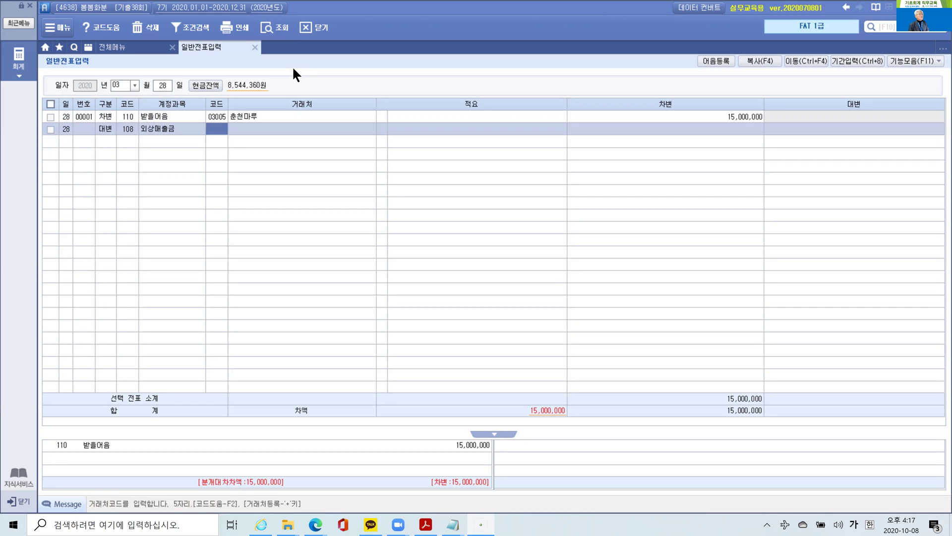
type("3005")
key("Return")
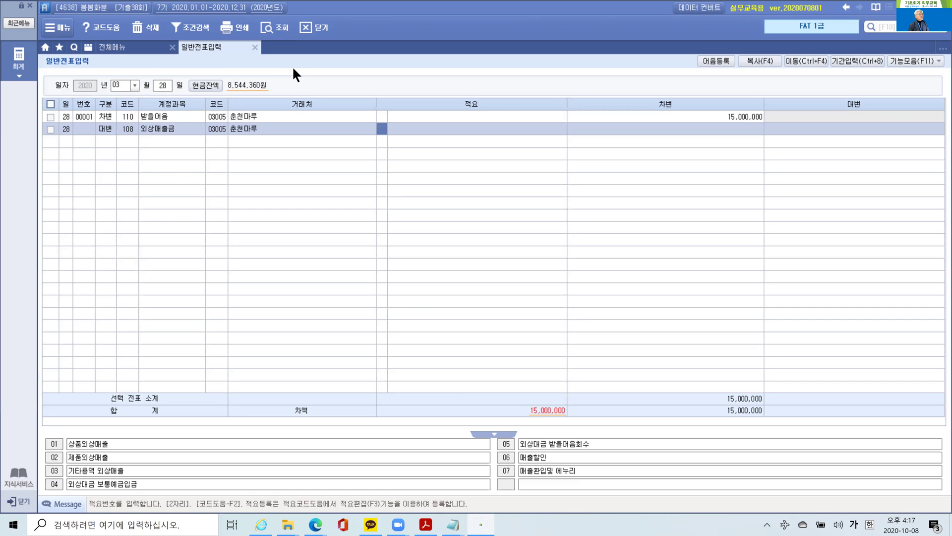
key("Return")
type("15000000")
key("Return")
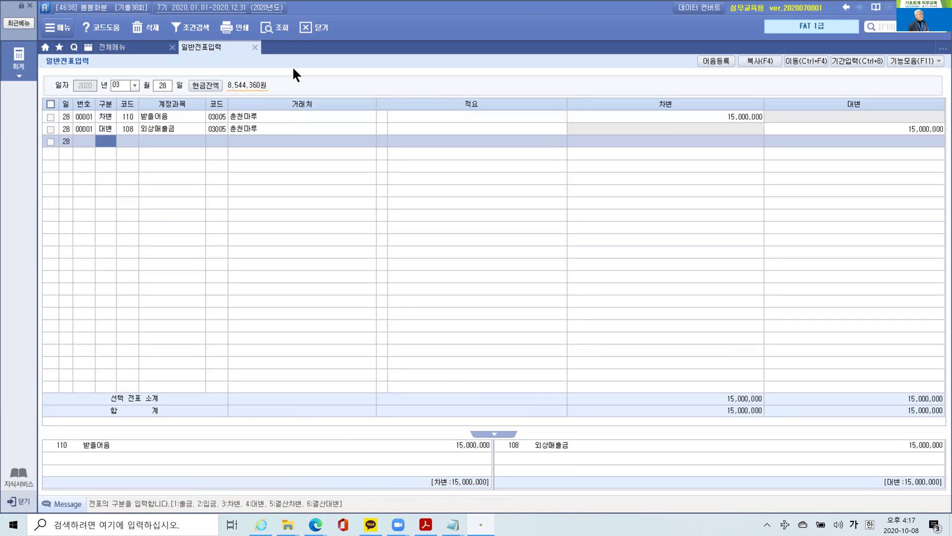
left_click(148, 115)
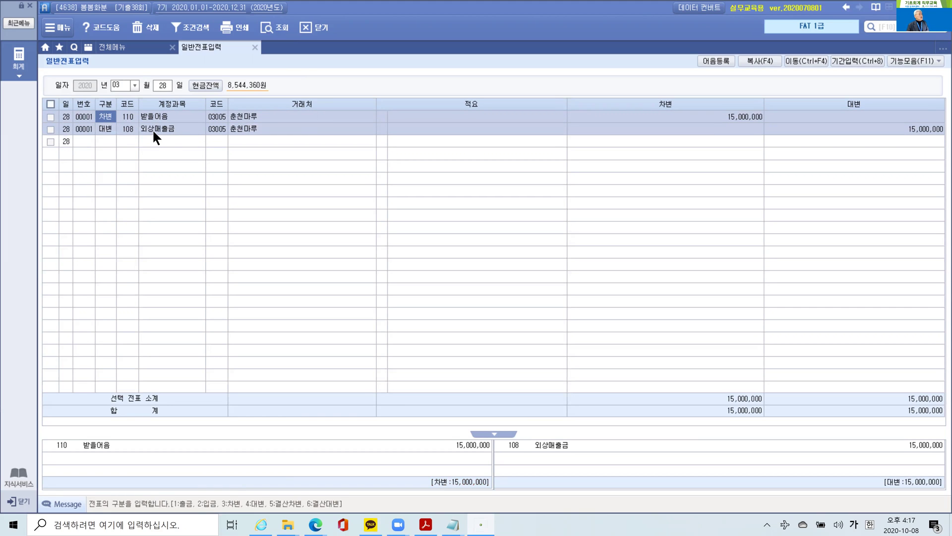
left_click(145, 129)
left_click(224, 128)
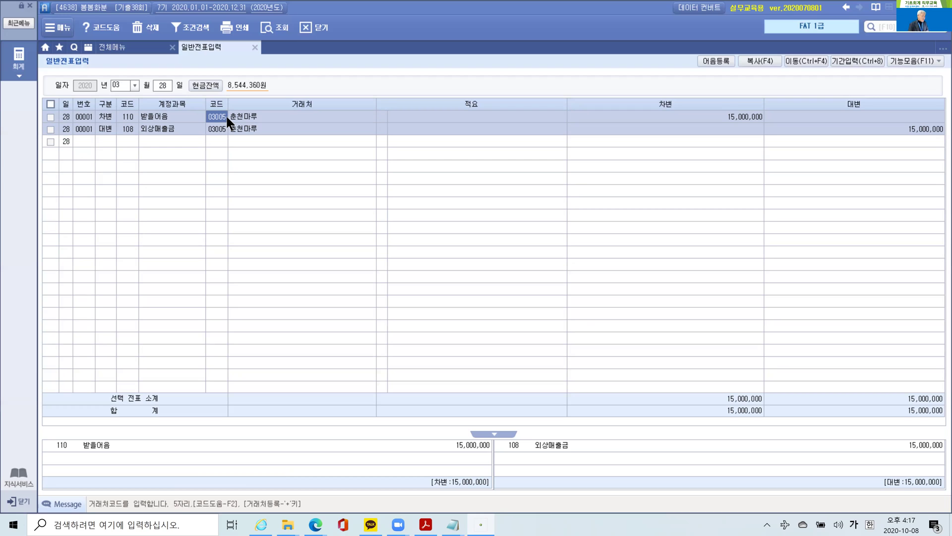
key("Return")
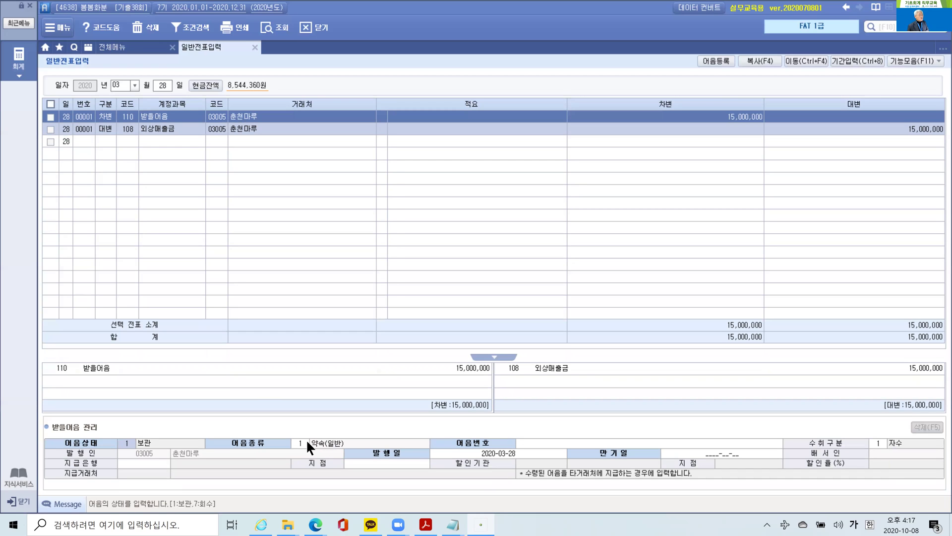
key("Return")
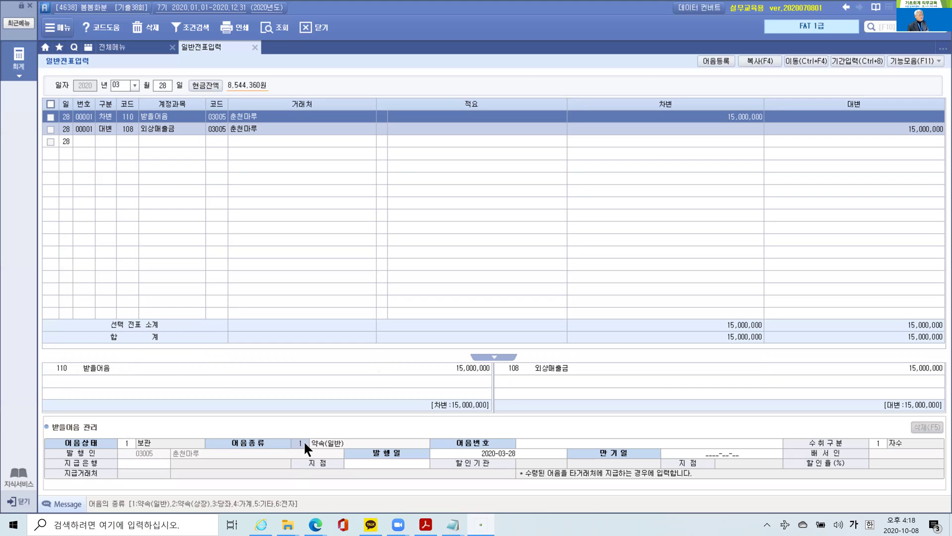
type("6")
key("Return")
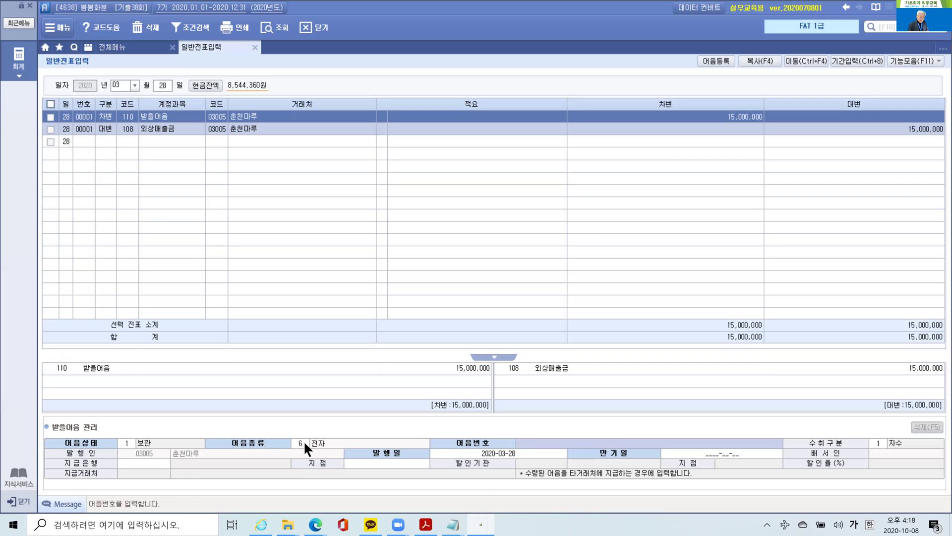
type("004")
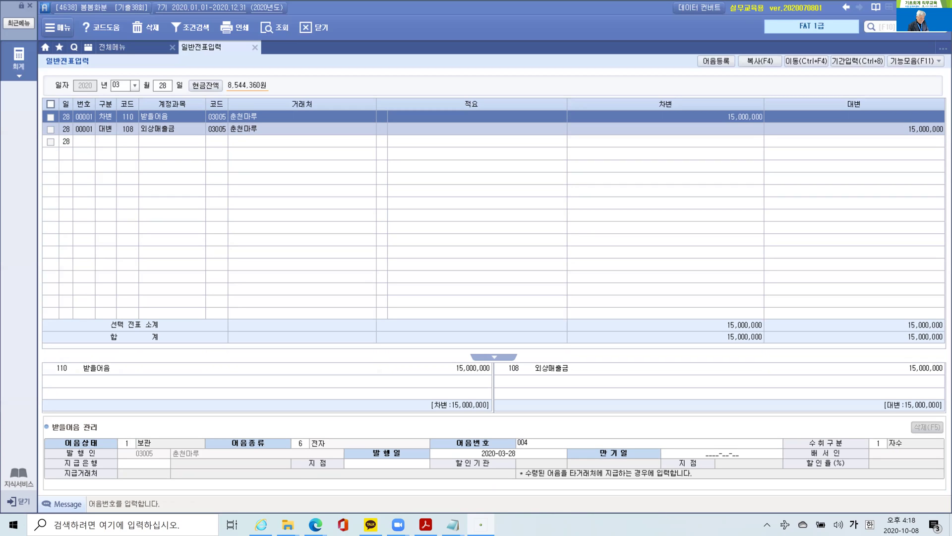
type("20200328123422222")
key("Return")
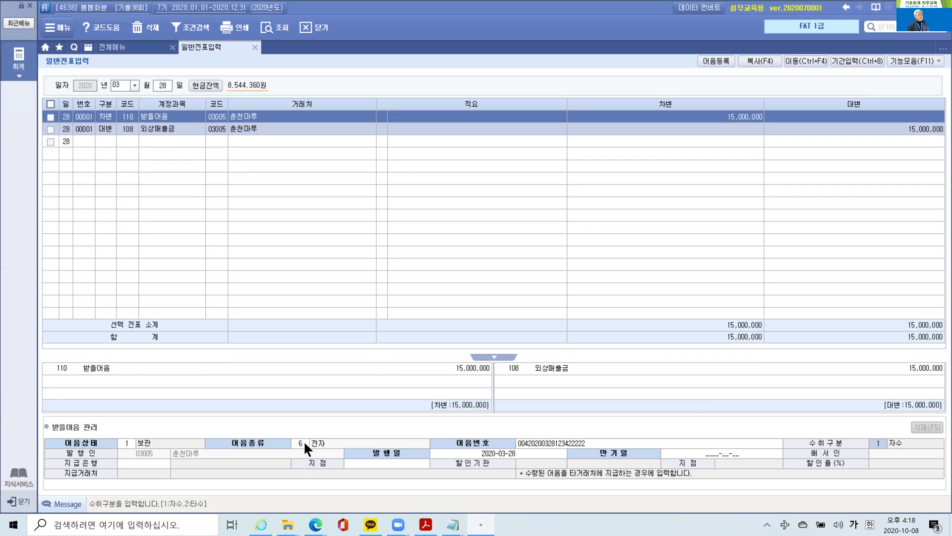
key("Return")
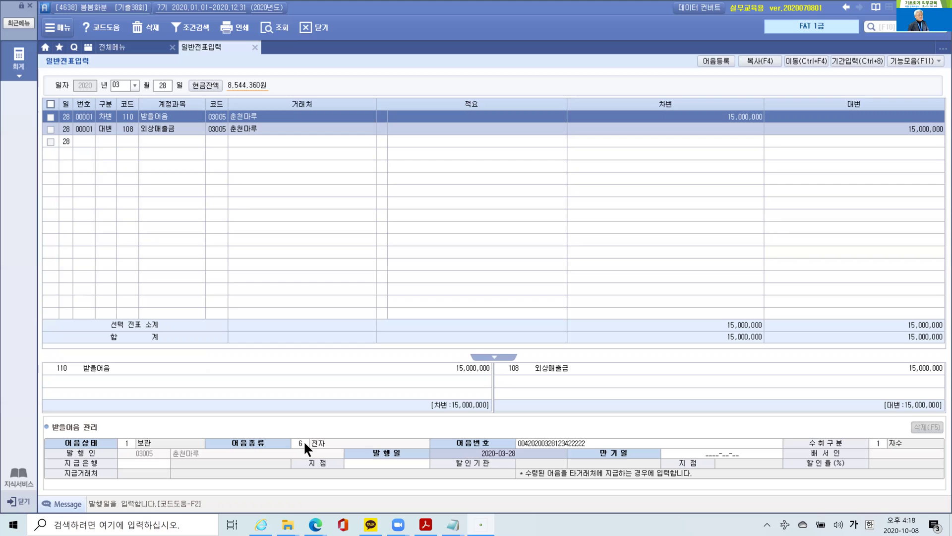
key("Return")
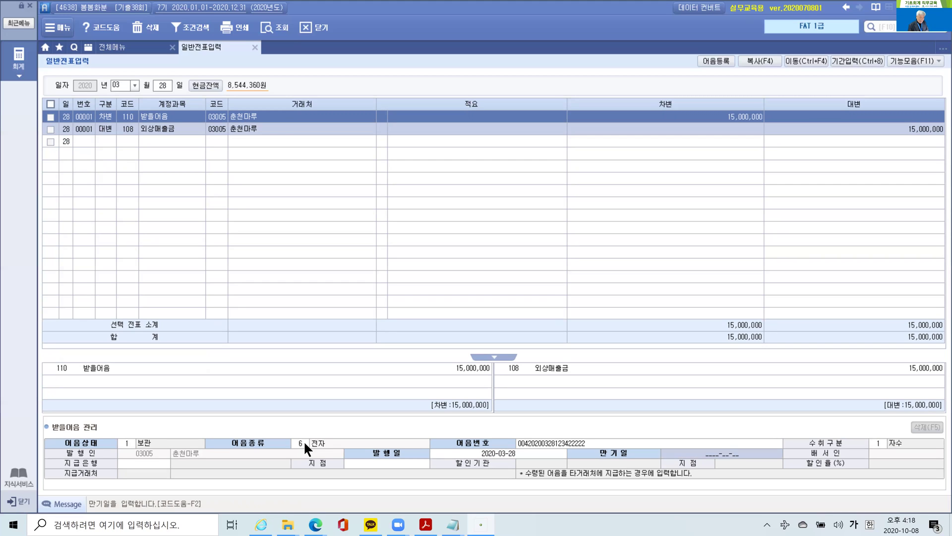
- Set the note's maturity to 2020-06-20, paying bank 국민은행, branch 조양동지점
type("2020-06-20")
key("Return")
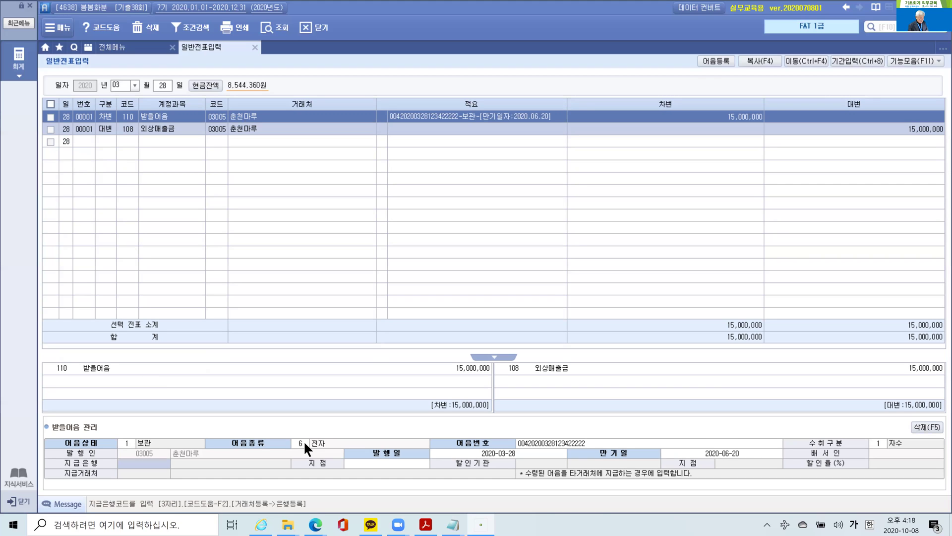
key("F2")
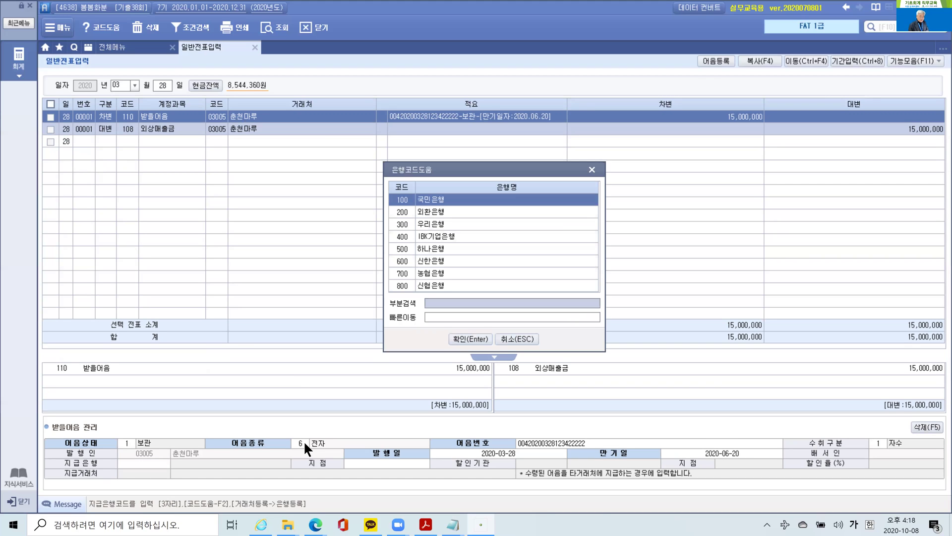
key("Return")
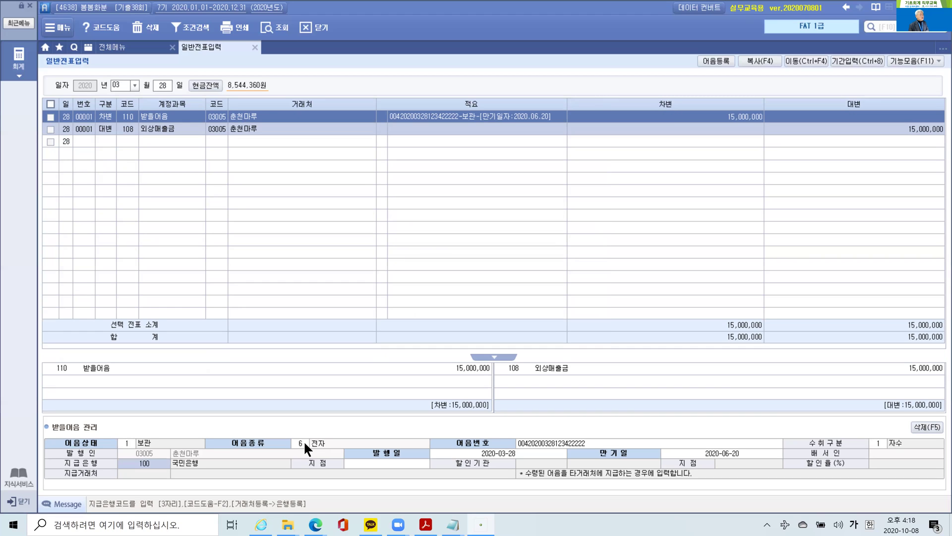
key("Return")
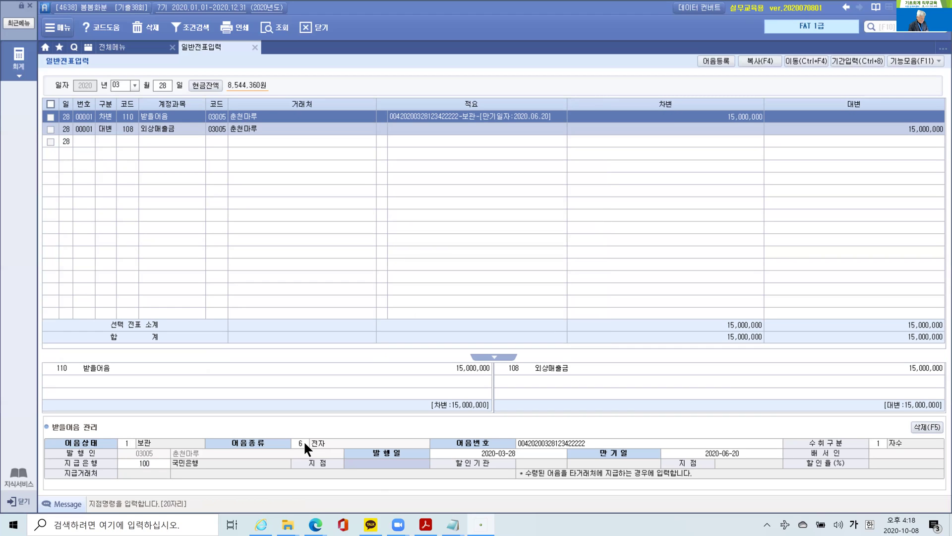
type("조양")
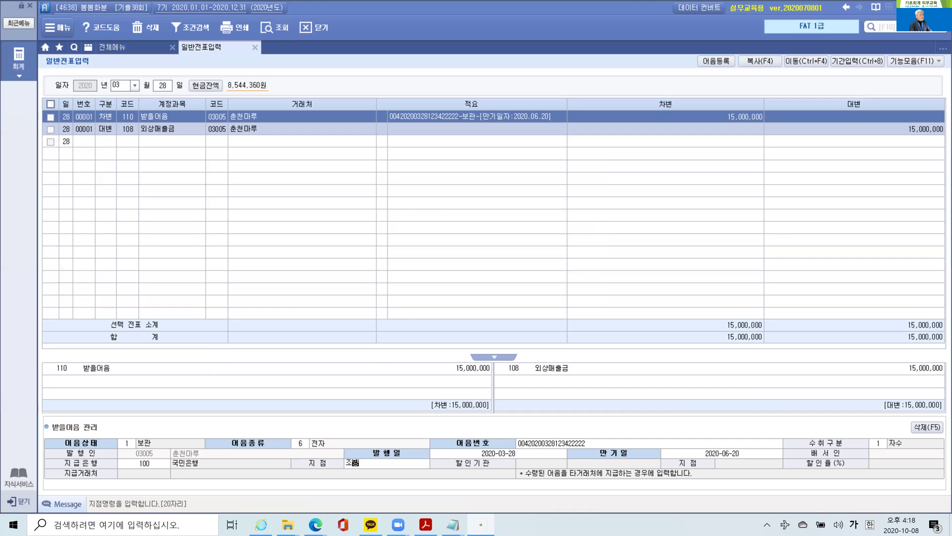
type("동지점")
key("Return")
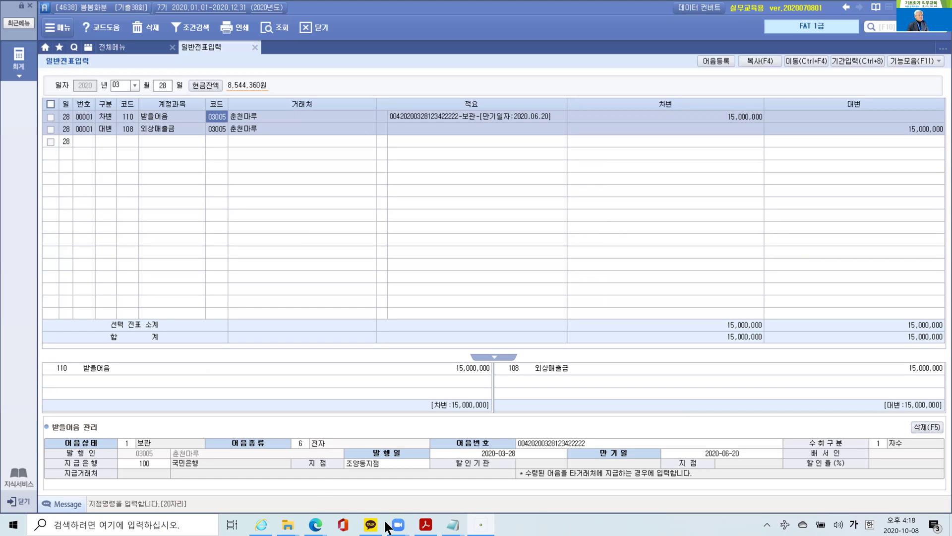
- Read problem 4 on page 251, the 1,320,000 우리은행 deposit, then return to Smart A
left_click(424, 526)
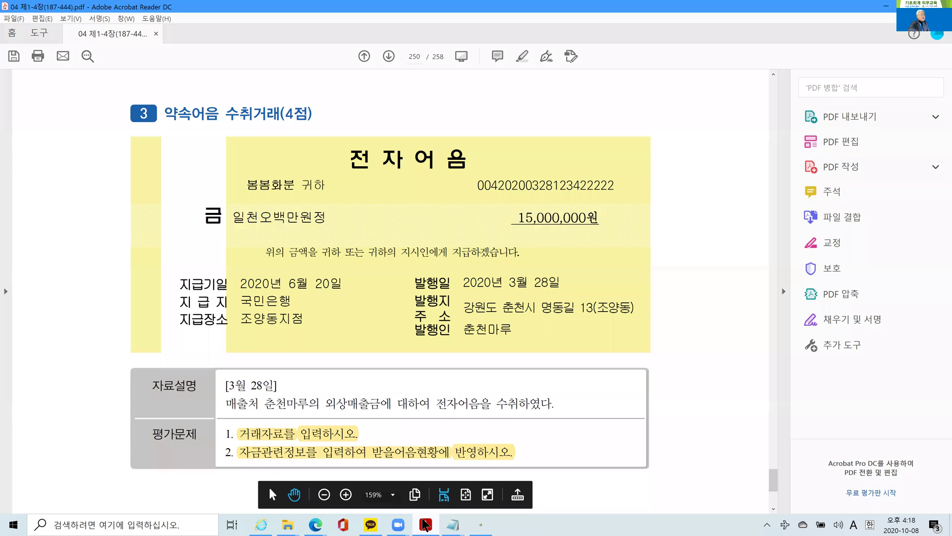
scroll(390, 297, "down", 5)
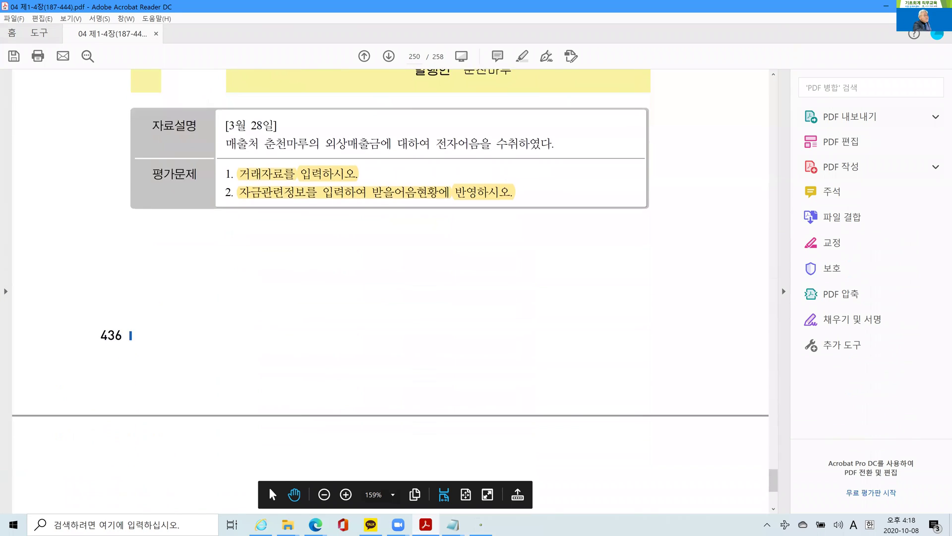
scroll(391, 298, "down", 9)
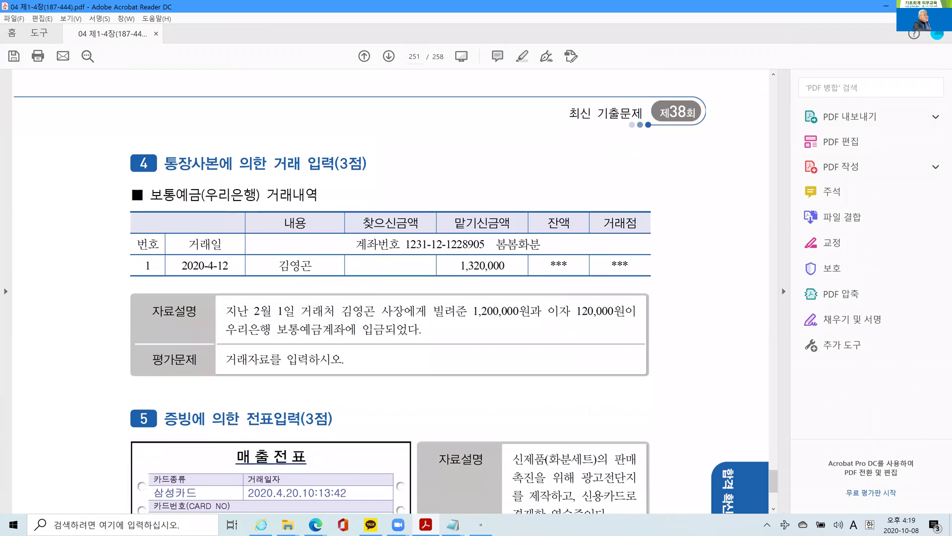
scroll(390, 297, "down", 1)
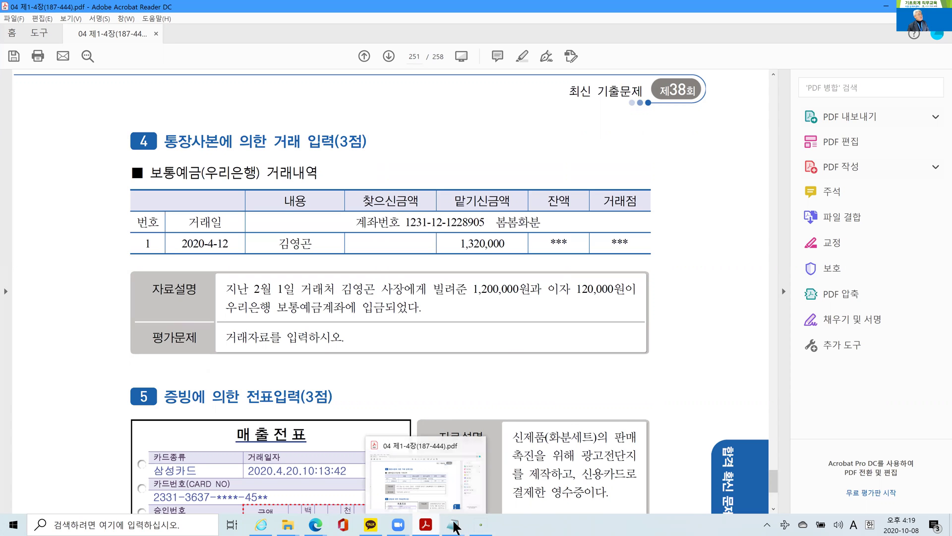
left_click(479, 524)
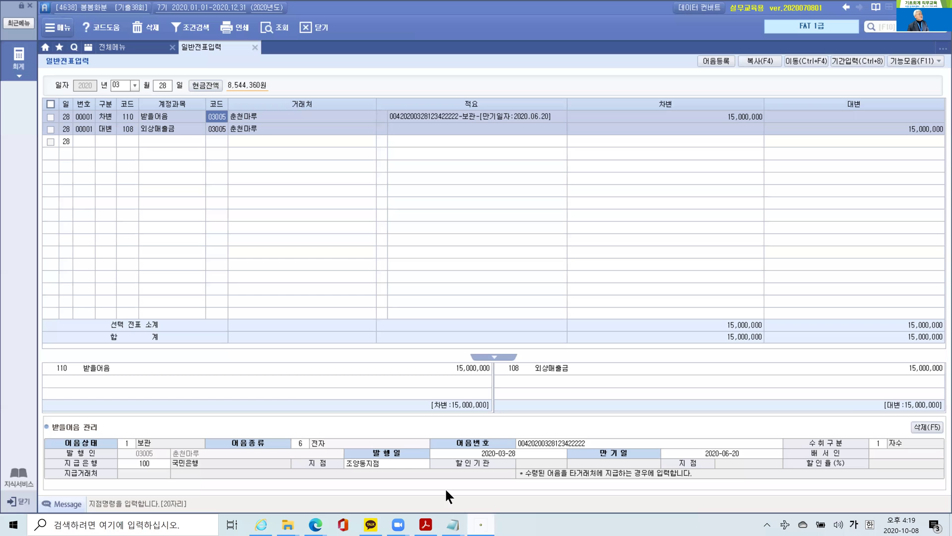
- Set the date to April 12 and debit 103 보통예금 1,320,000 with partner 우리은행
left_click(114, 88)
type("04")
type("12")
key("Return")
type("3")
key("Return")
type("103")
key("Return")
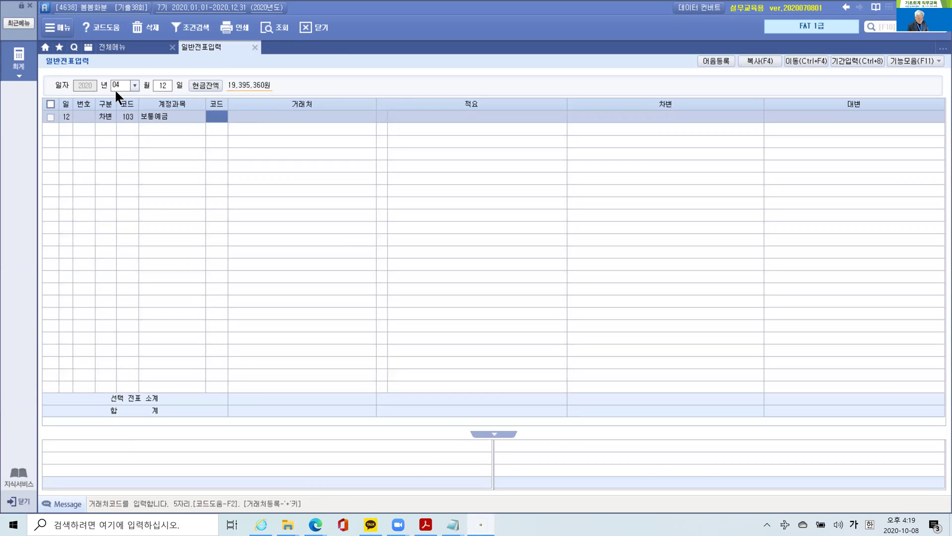
type("우리")
key("Return")
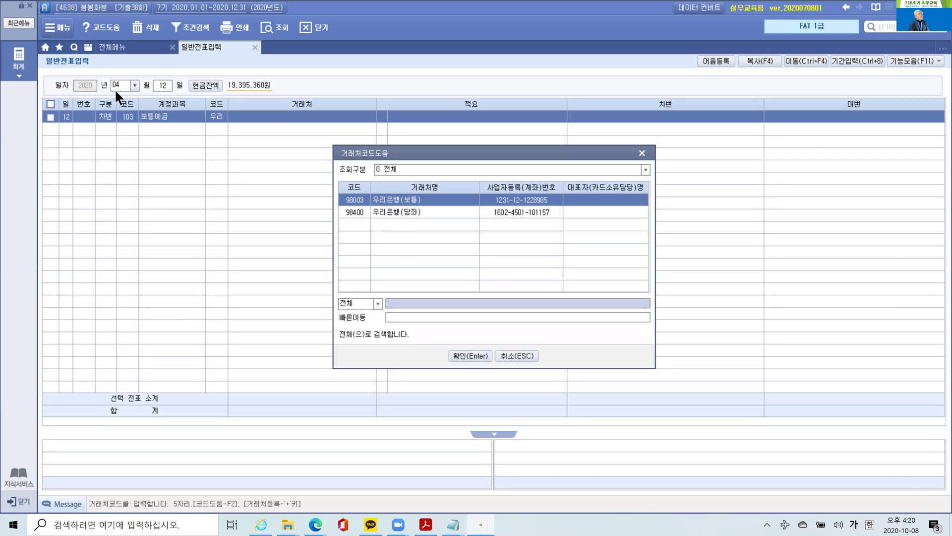
key("Return")
key("Return")
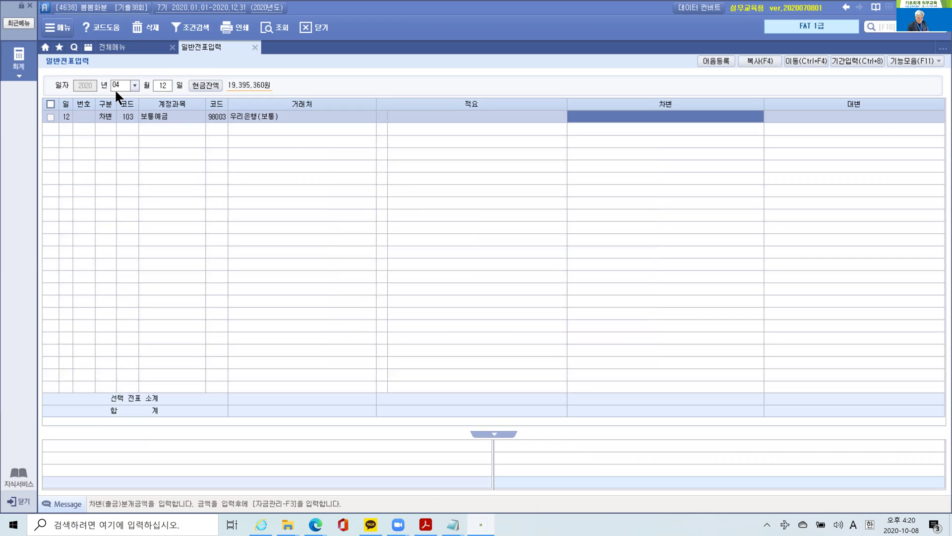
type("1320000")
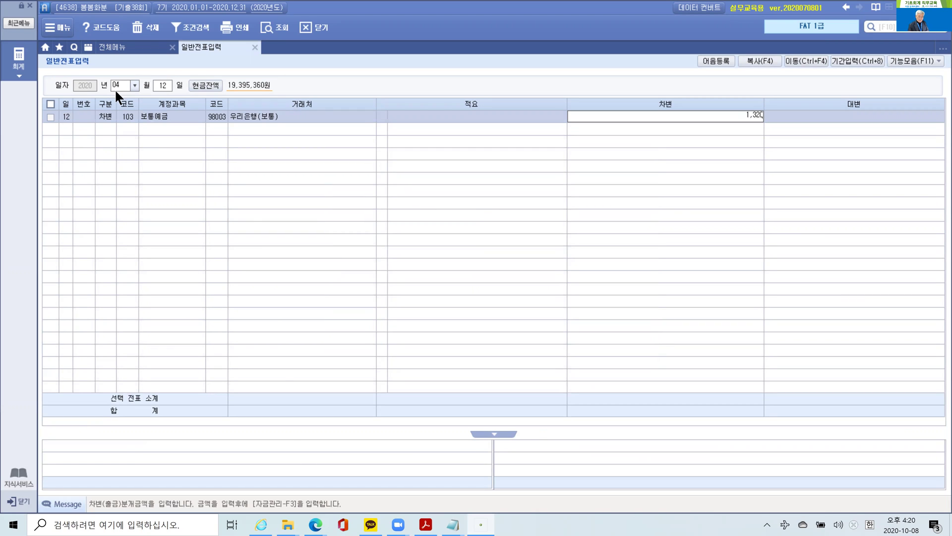
key("Return")
- Credit 114 단기대여금 1,200,000 with the borrower as trading partner
type("4")
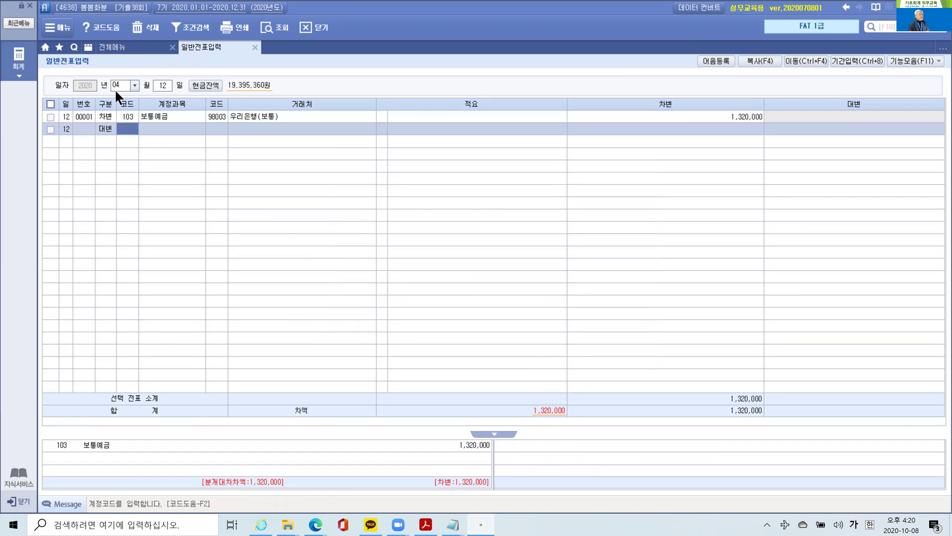
type("단기")
key("Return")
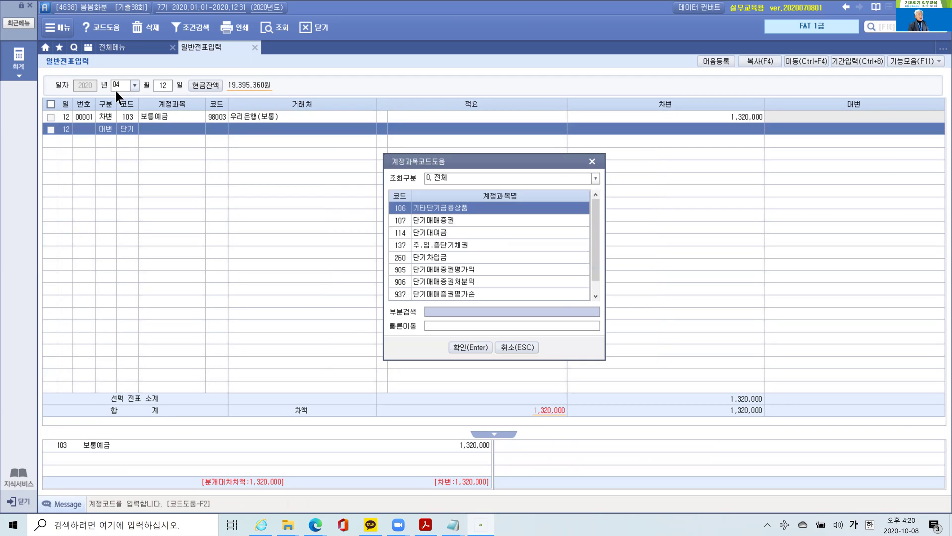
key("Down")
key("Down")
key("Return")
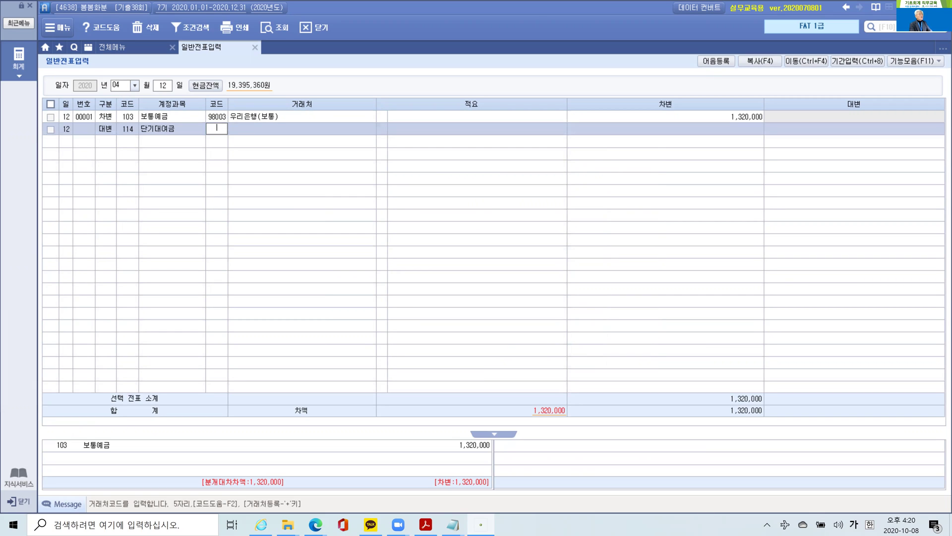
type("김영")
key("Return")
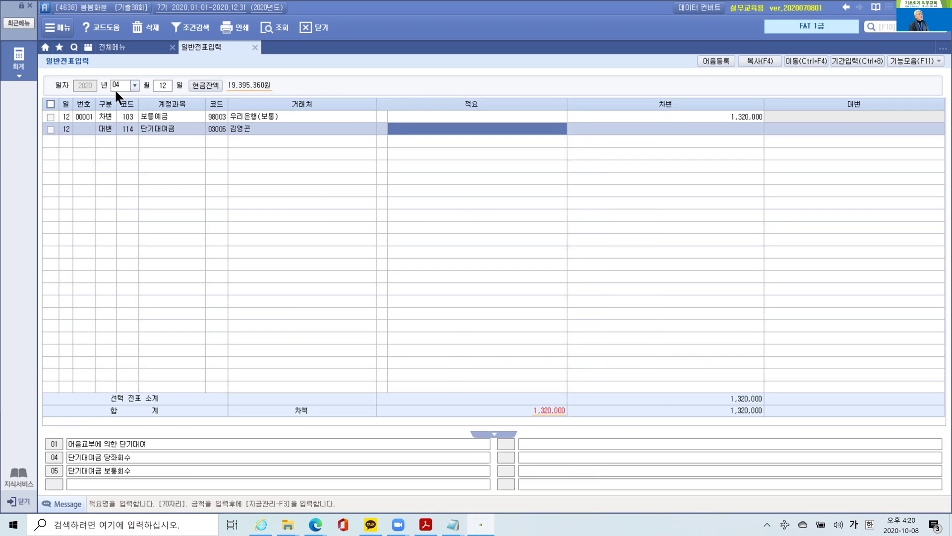
key("Return")
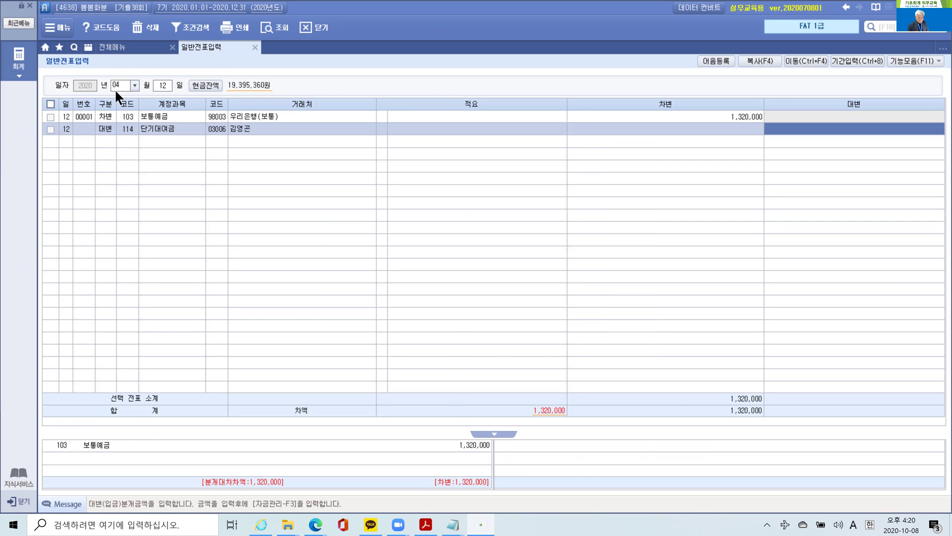
type("12,000,")
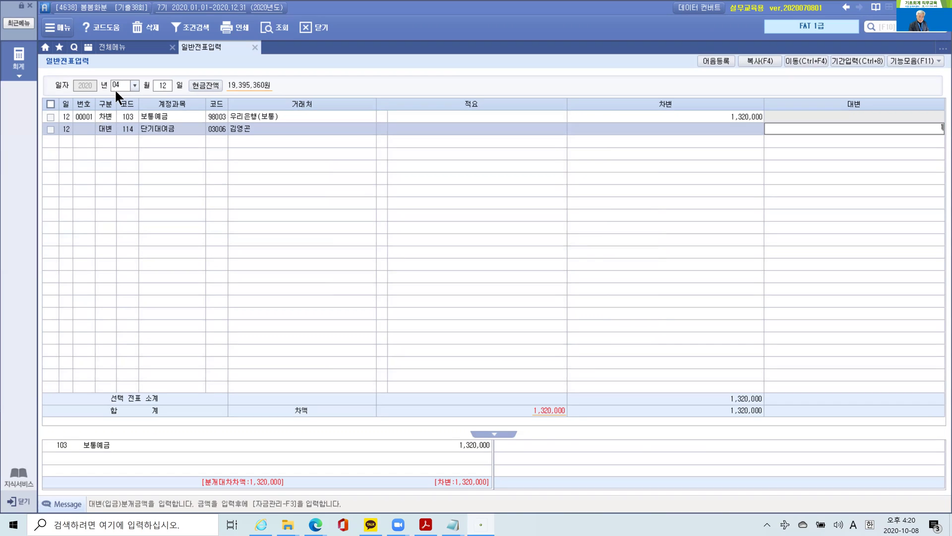
type("000")
key("BackSpace")
key("Return")
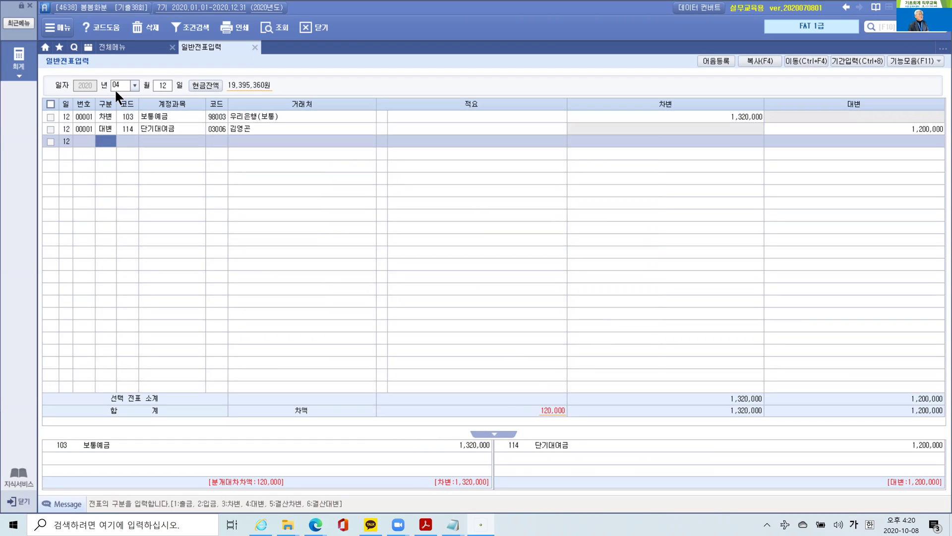
- Credit 901 이자수익 120,000 on the third line
type("4이자")
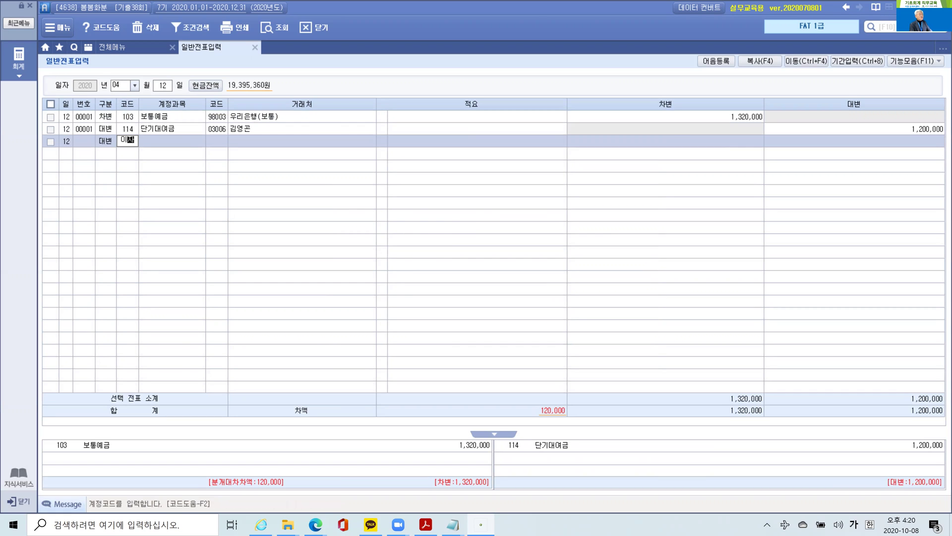
key("Return")
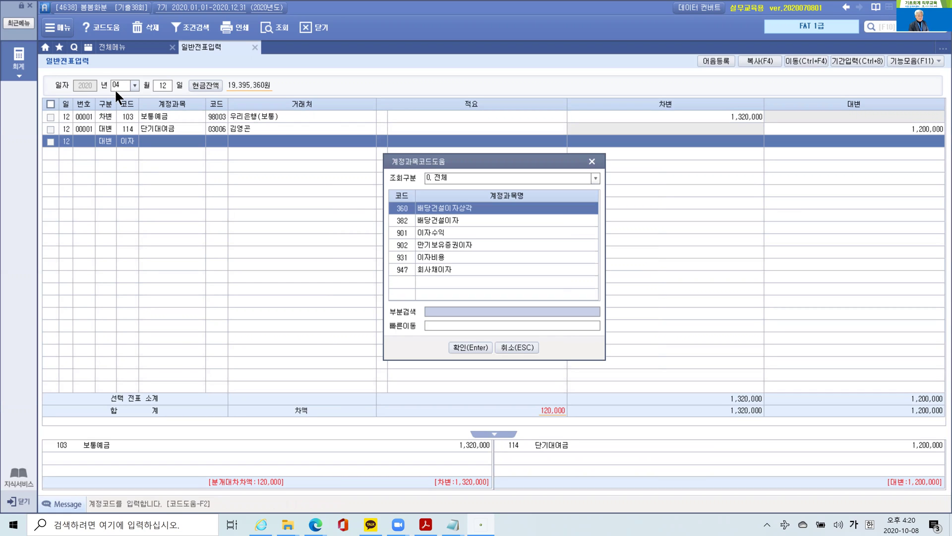
key("Down")
key("Down")
key("Return")
key("Return")
key("Return")
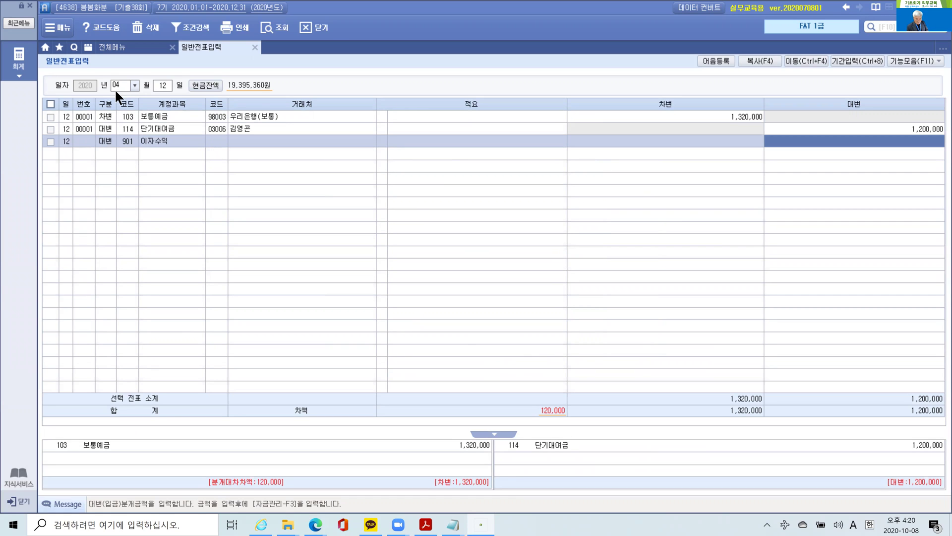
type("120+")
key("Return")
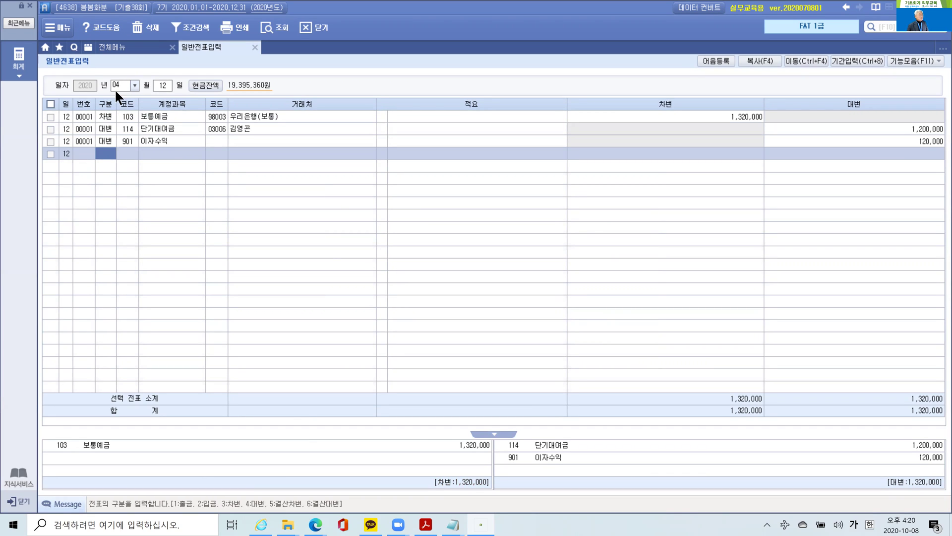
- Scroll the workbook to problem 5's 삼성카드 slip for leaflet advertising from 해오름광고
left_click(426, 525)
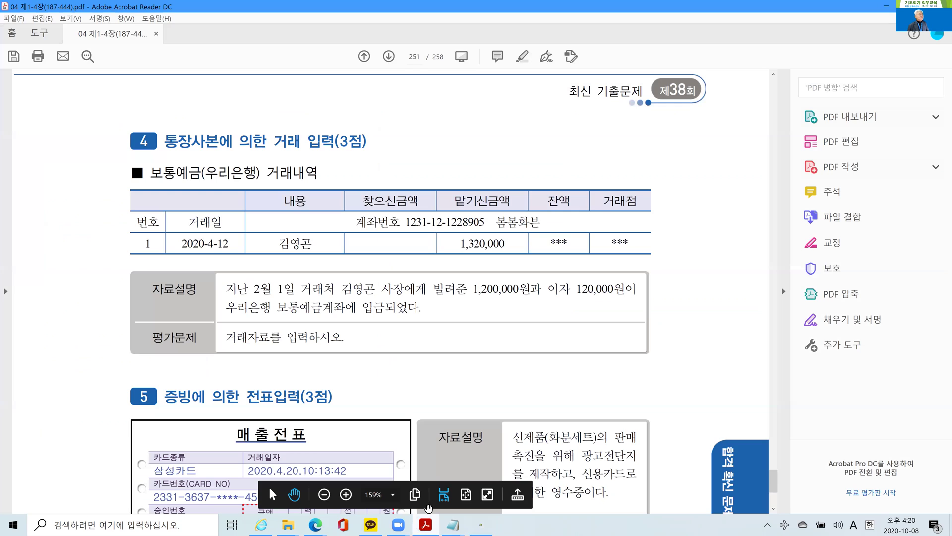
scroll(427, 507, "down", 4)
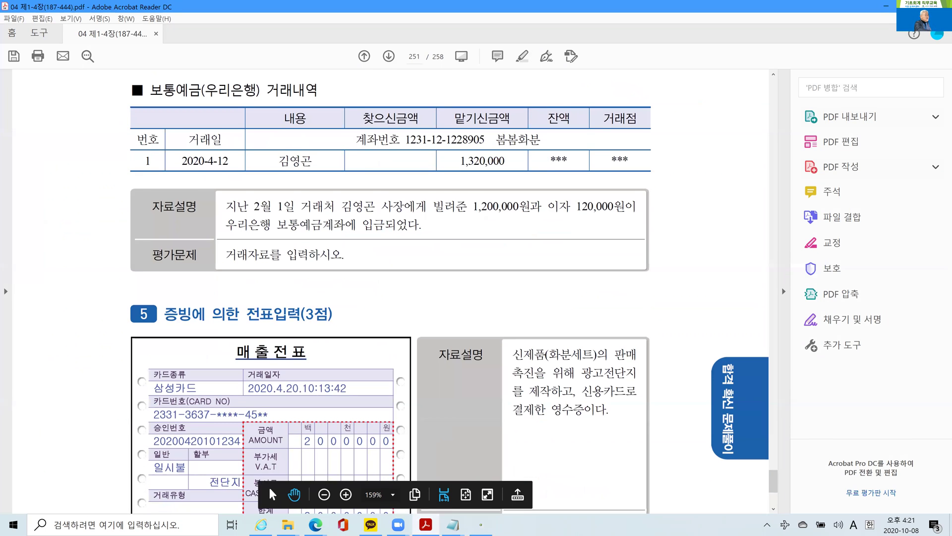
scroll(428, 507, "down", 1)
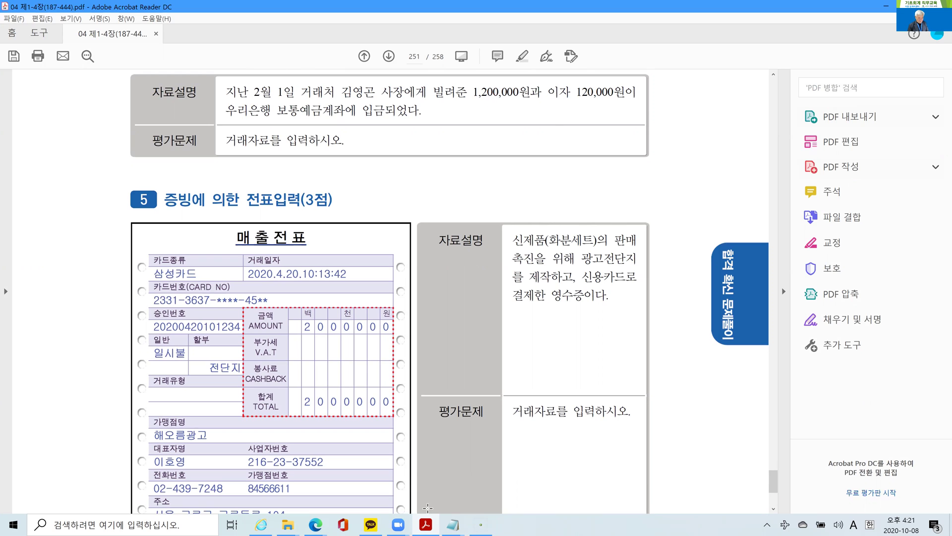
mouse_move(269, 487)
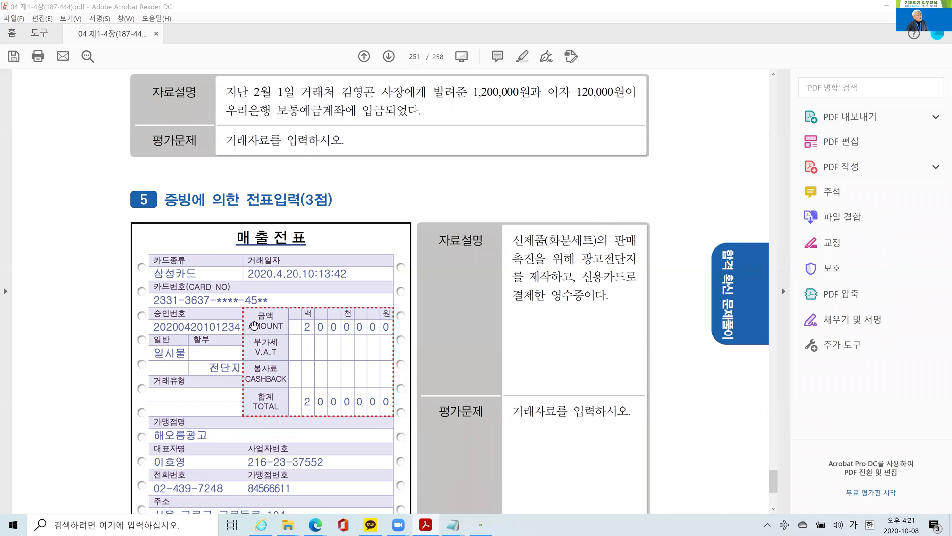
scroll(254, 325, "down", 3)
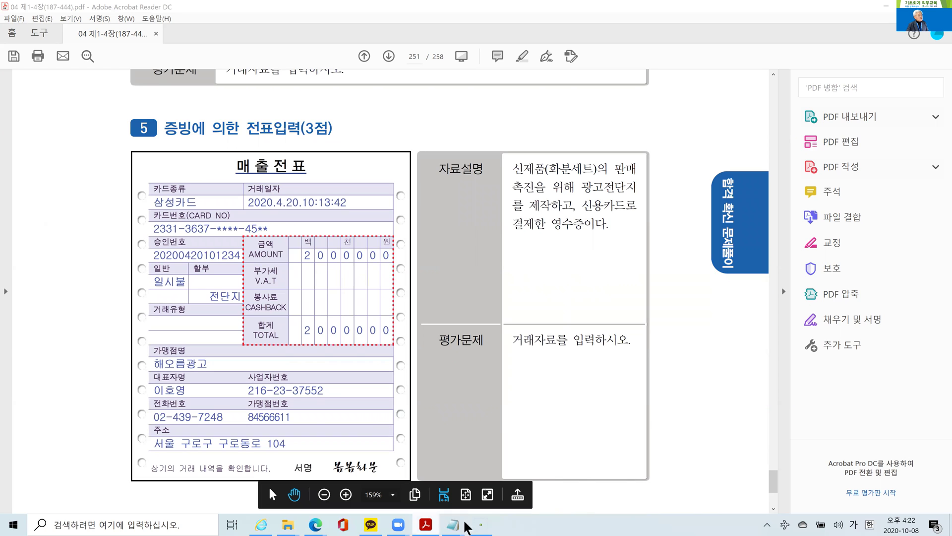
mouse_move(485, 527)
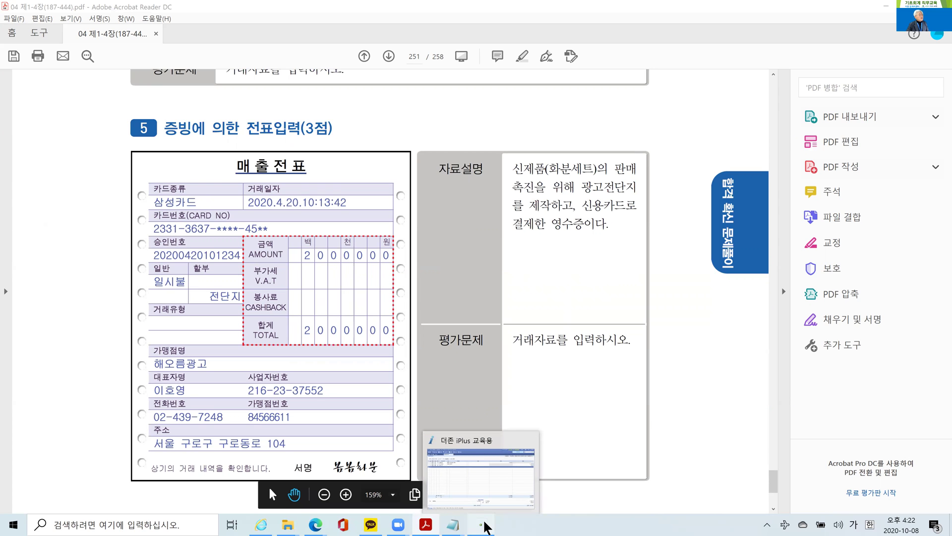
- Set the day to 20 and debit 833 광고선전비 2,000,000
left_click(484, 526)
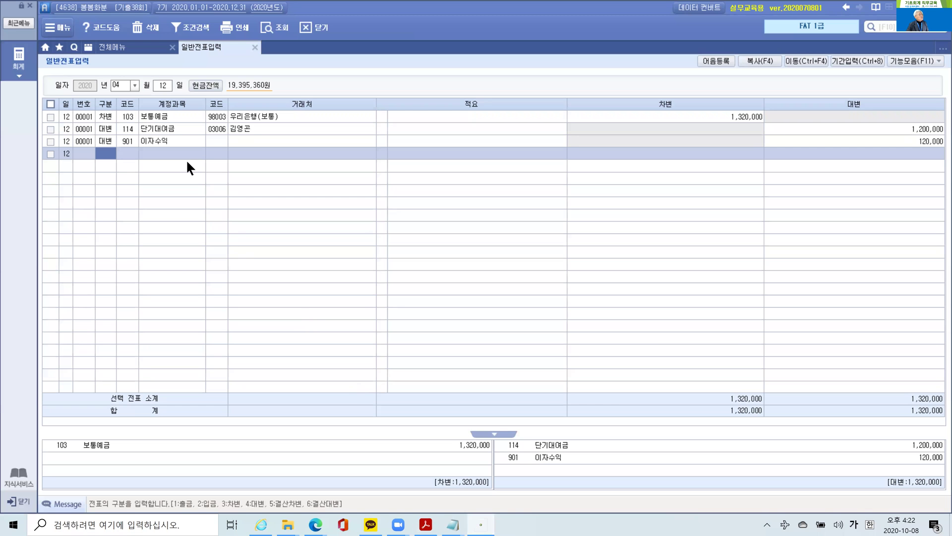
left_click(162, 86)
type("20")
key("Return")
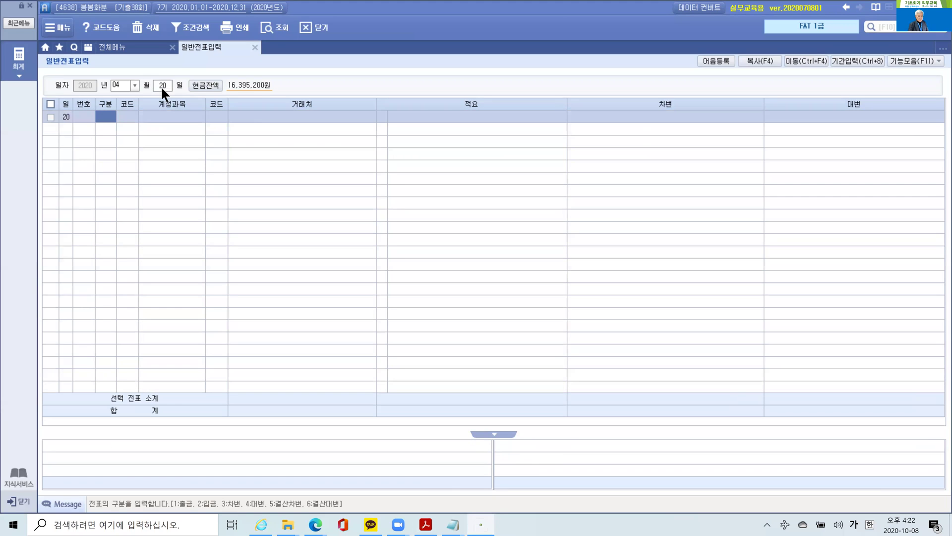
type("3")
type("광고")
key("Return")
key("Down")
key("Return")
key("Return")
key("Return")
key("Return")
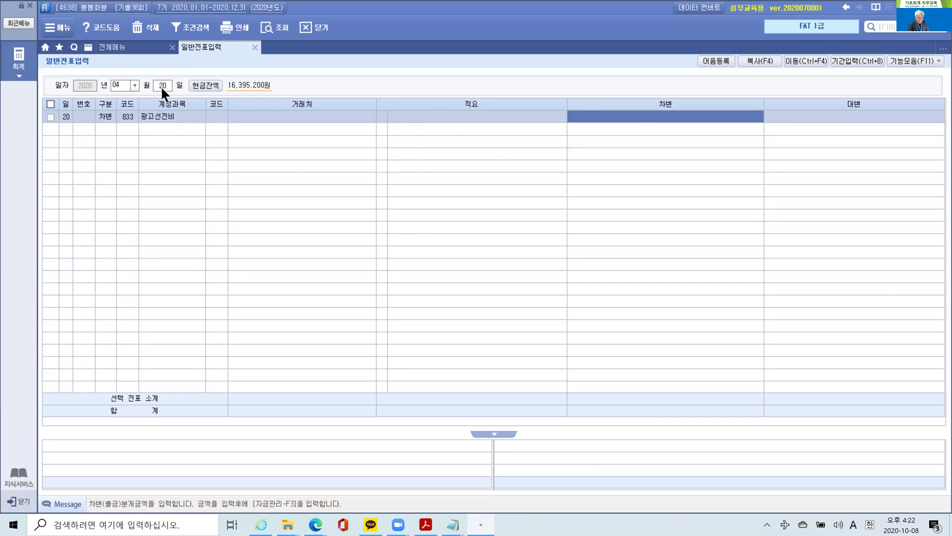
type("2000000")
key("Return")
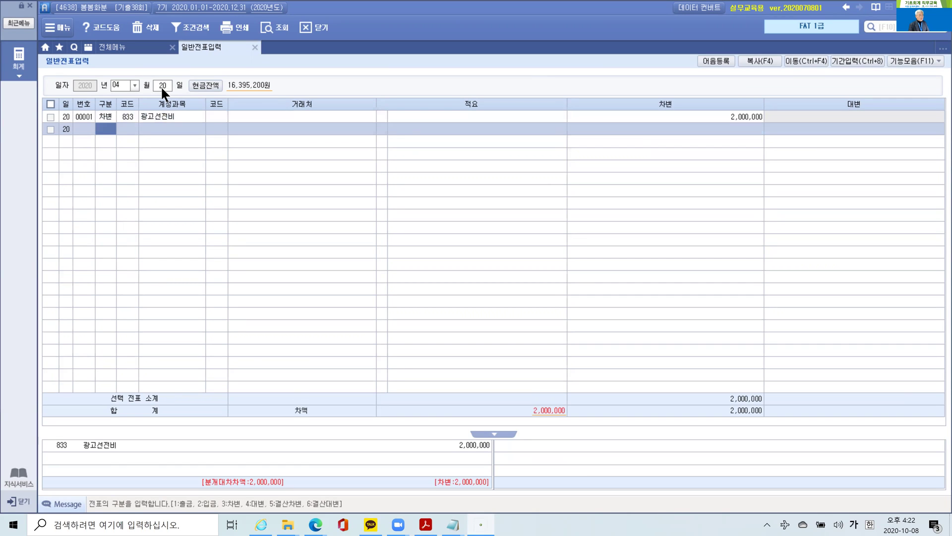
- Credit 253 미지급금 2,000,000 with partner 99600 삼성카드
type("4")
type("252")
key("Return")
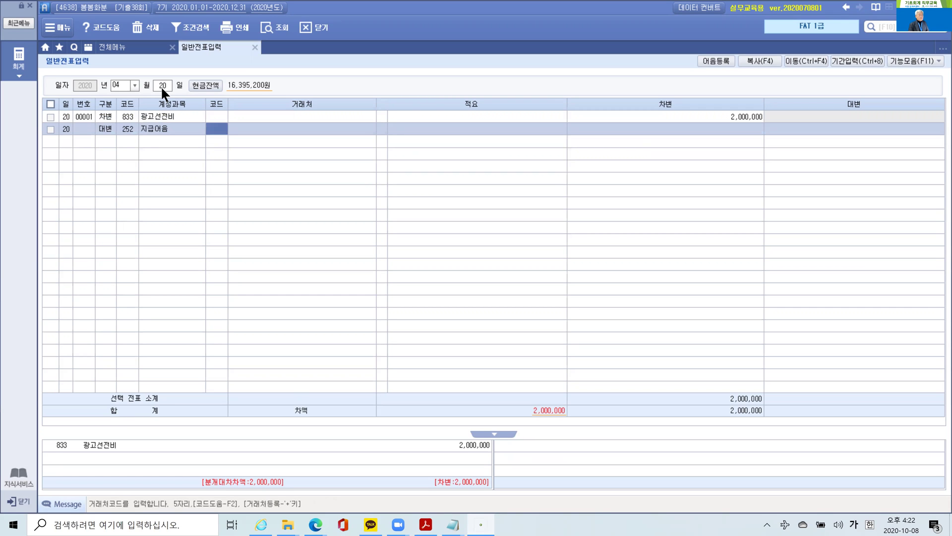
key("Left")
type("253")
key("Return")
type("99600")
key("Return")
key("Return")
type("2000000")
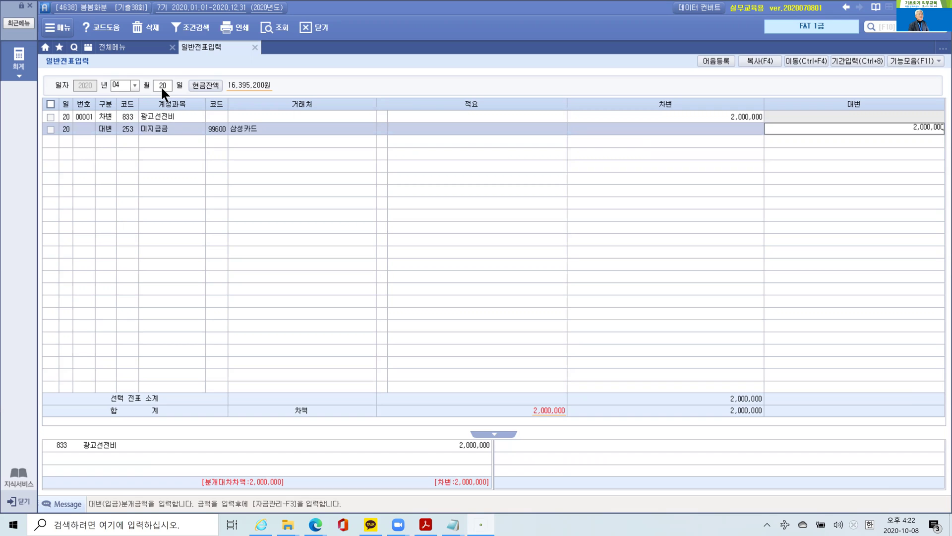
key("Return")
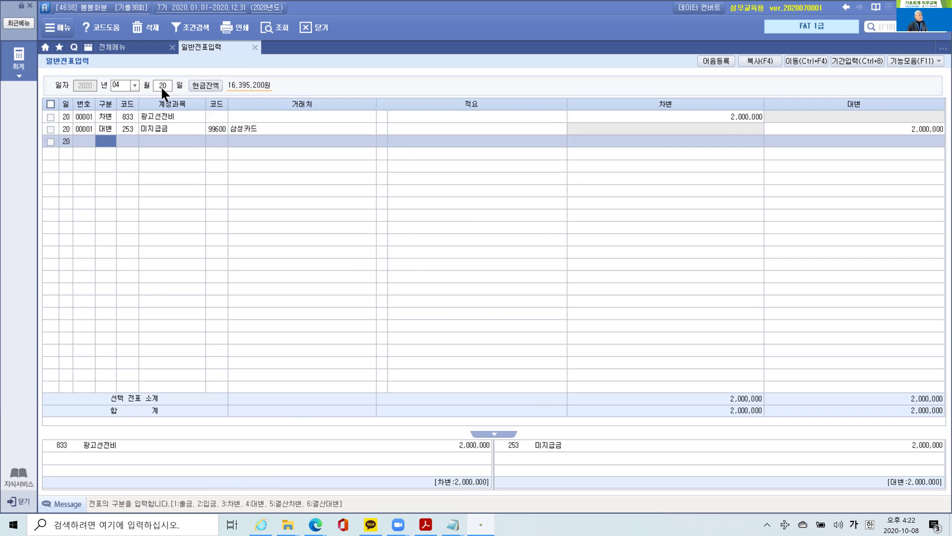
- Scroll the workbook to page 252's problem 6, the 7,000,000 sale to 강남통상
left_click(425, 524)
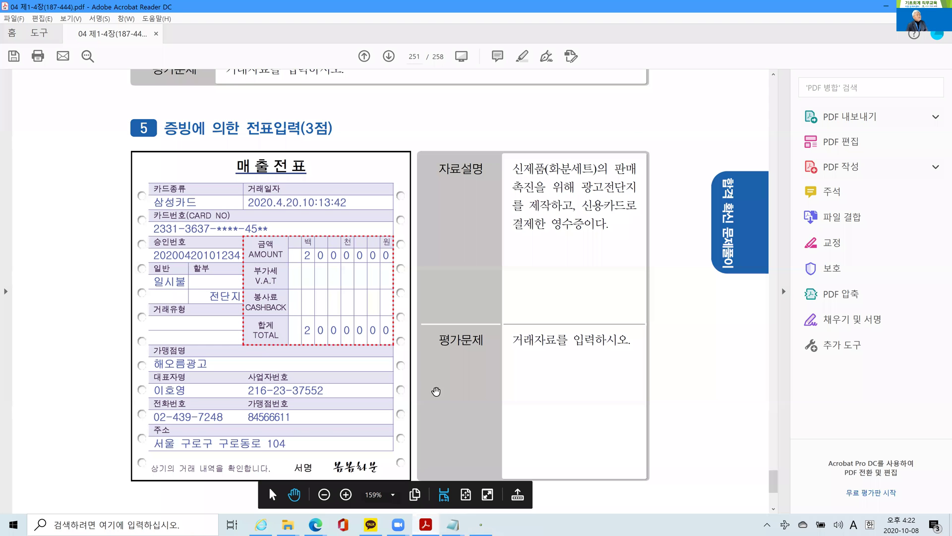
scroll(398, 324, "down", 8)
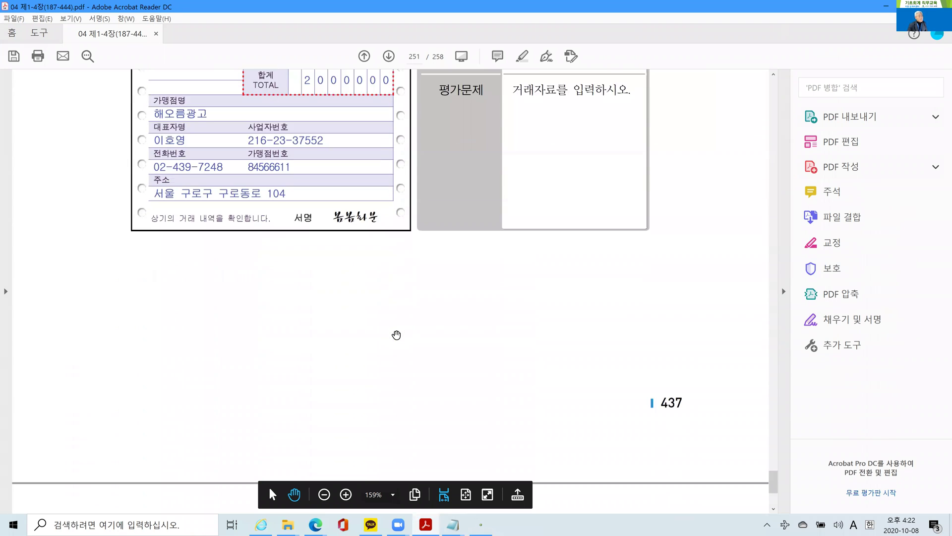
scroll(396, 334, "down", 6)
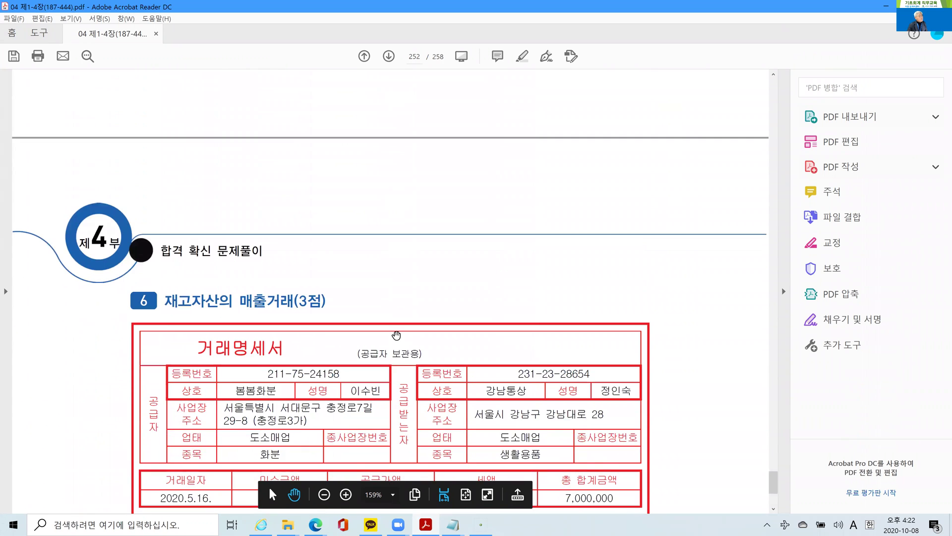
scroll(396, 335, "down", 2)
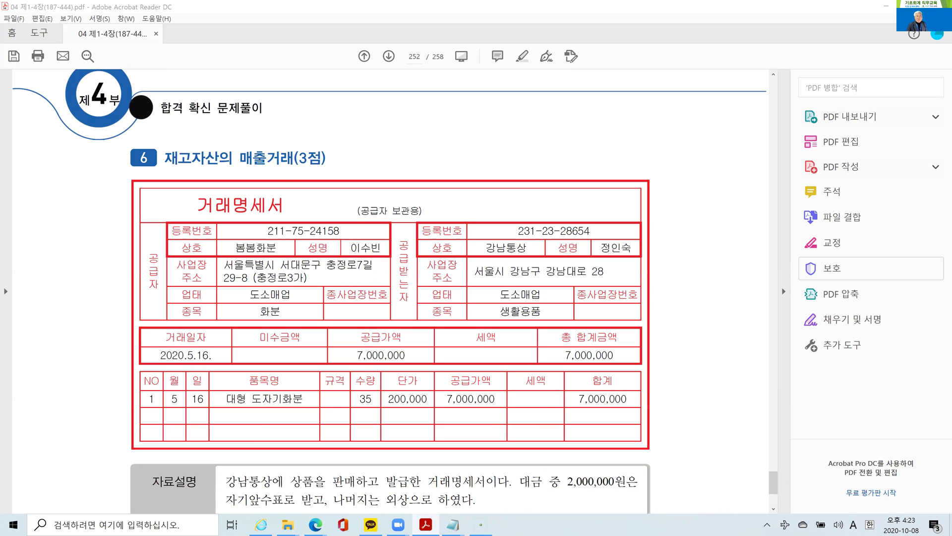
scroll(373, 326, "down", 2)
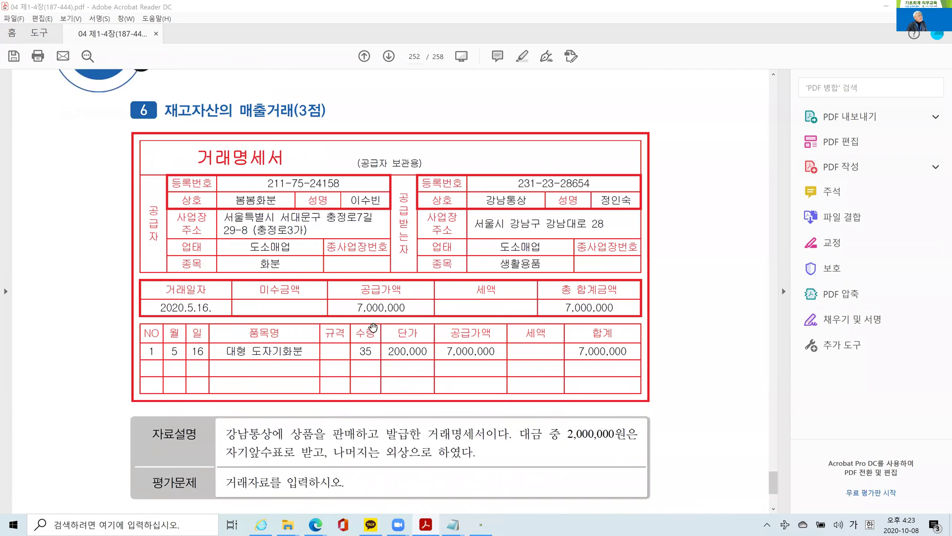
scroll(373, 327, "down", 4)
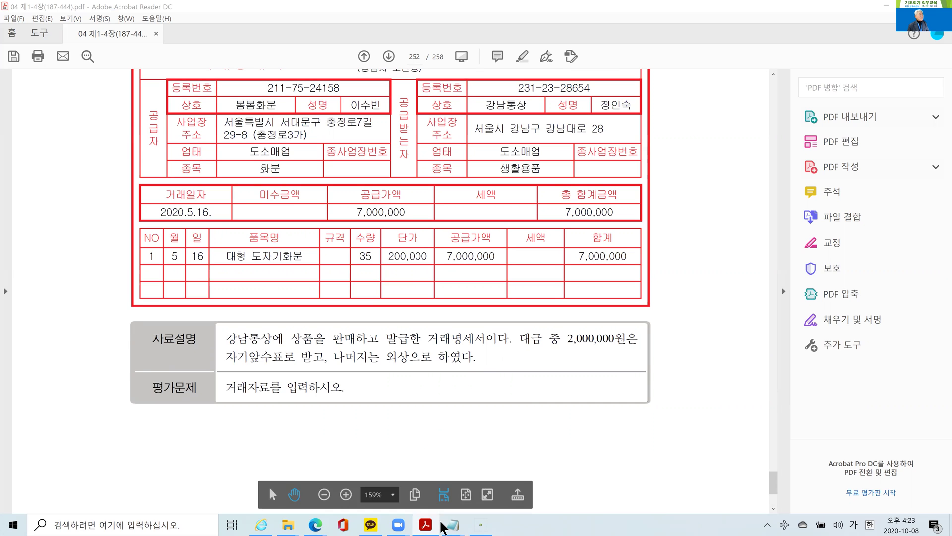
- Change the voucher date to May 16
left_click(480, 524)
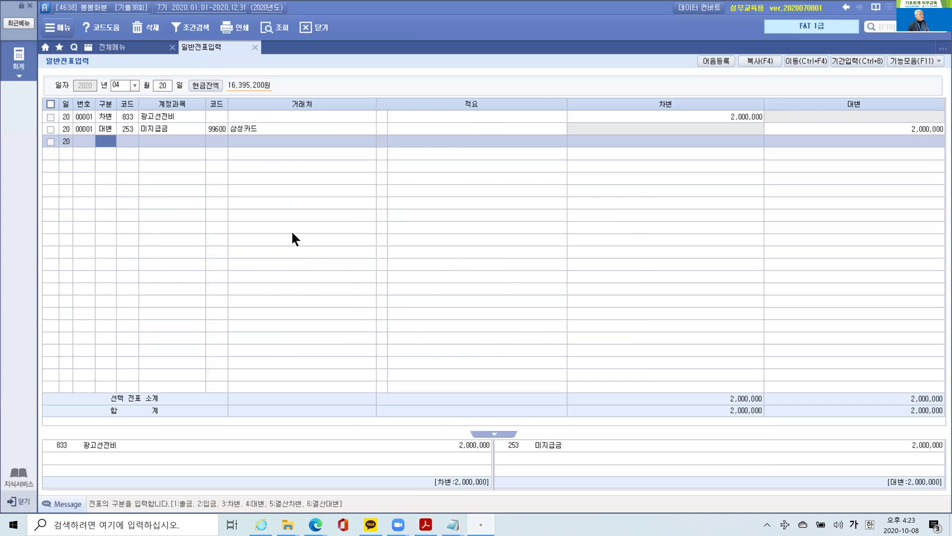
left_click(128, 86)
type("05")
key("Return")
type("16")
key("Return")
- Credit 401 상품매출 7,000,000 without a trading partner
type("4")
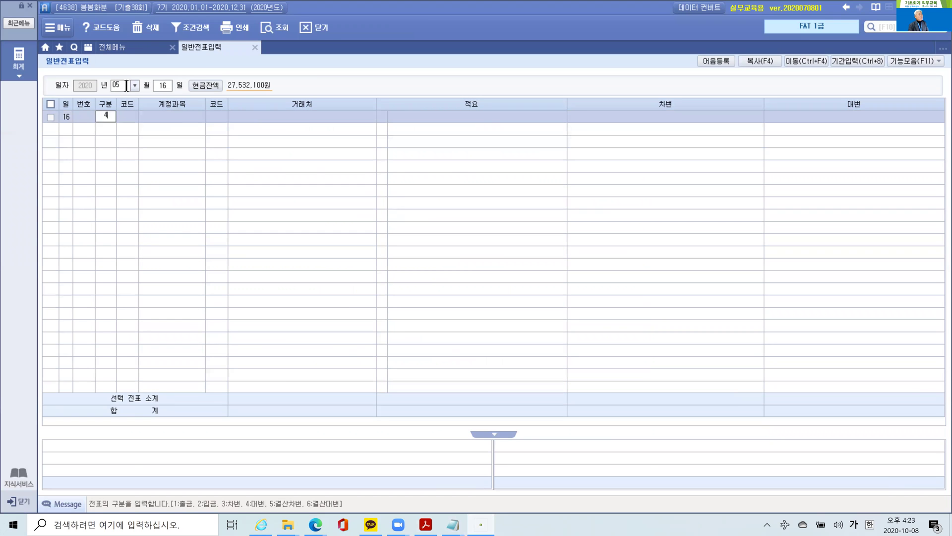
key("Return")
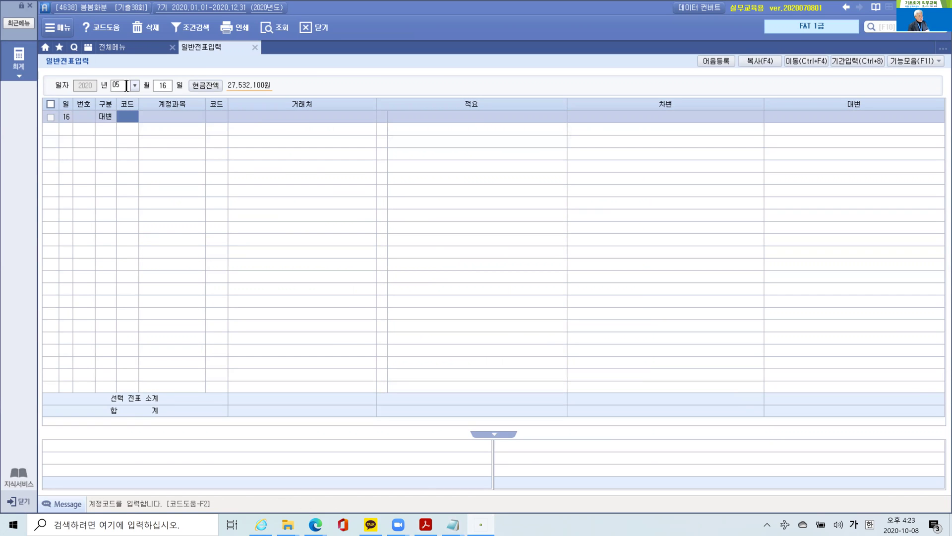
type("상품")
key("Return")
key("Down")
key("Down")
key("Return")
key("Return")
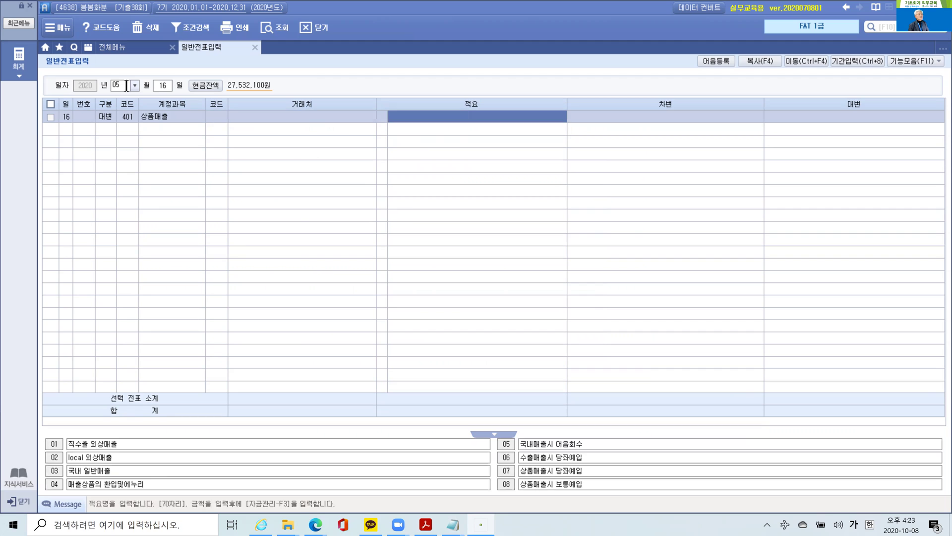
key("Return")
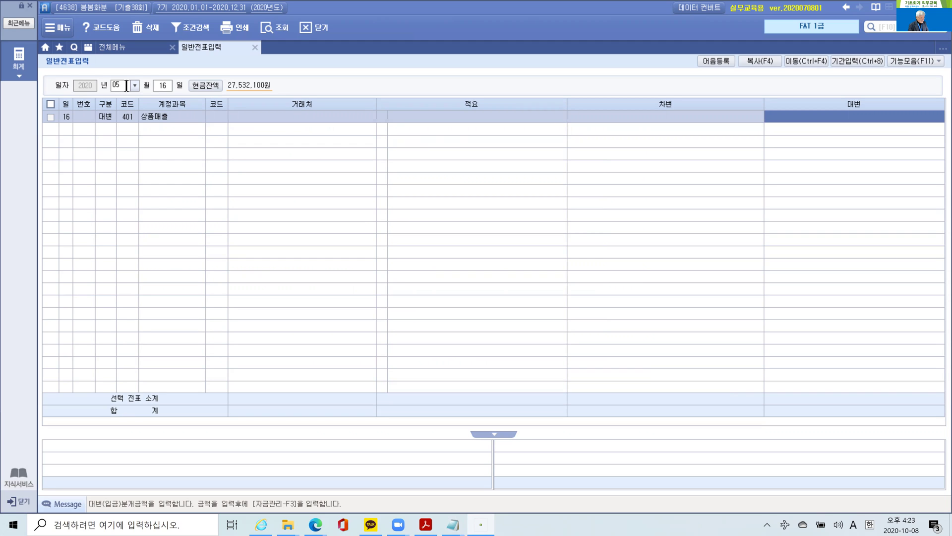
type("7000000")
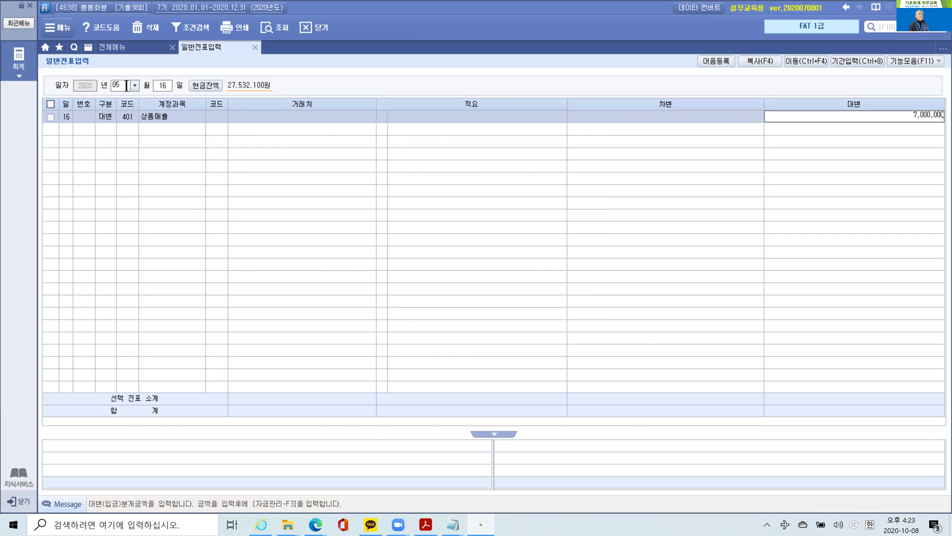
key("Return")
- Debit 101 현금 2,000,000 and 108 외상매출금 5,000,000 for 강남통상
type("3")
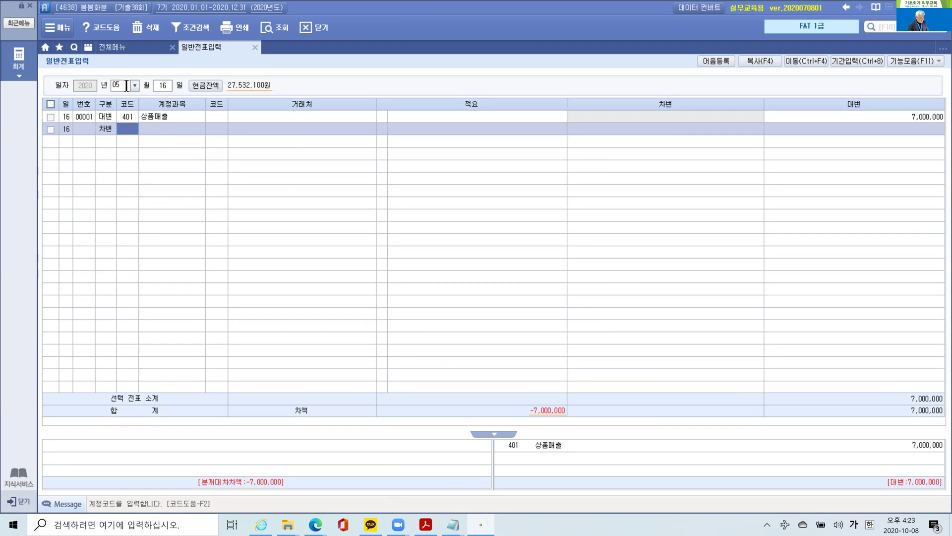
type("101")
key("Return")
key("Return")
key("Return")
key("Return")
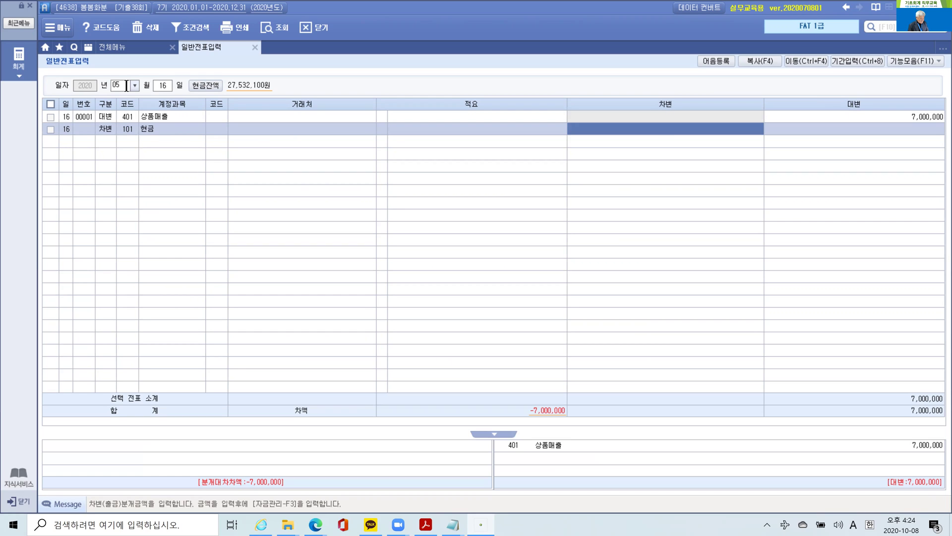
type("2000000")
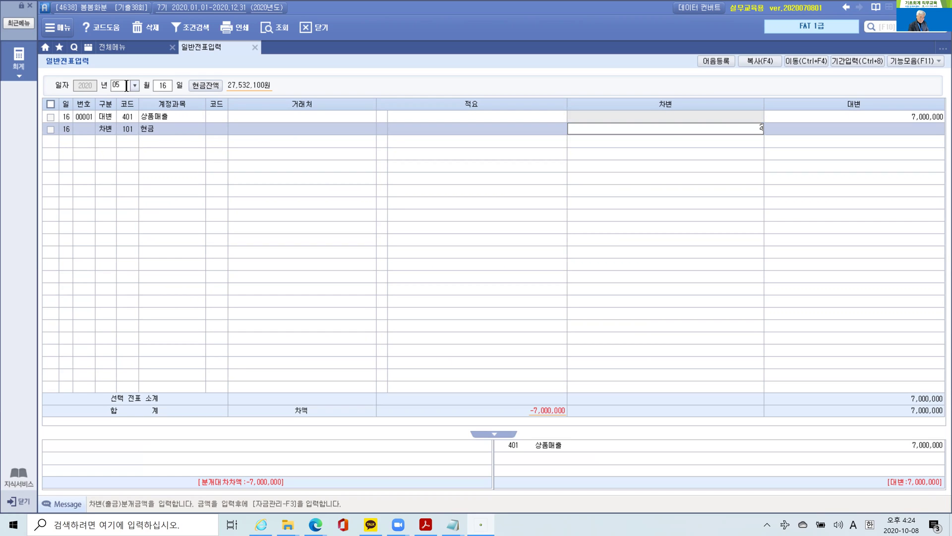
key("Return")
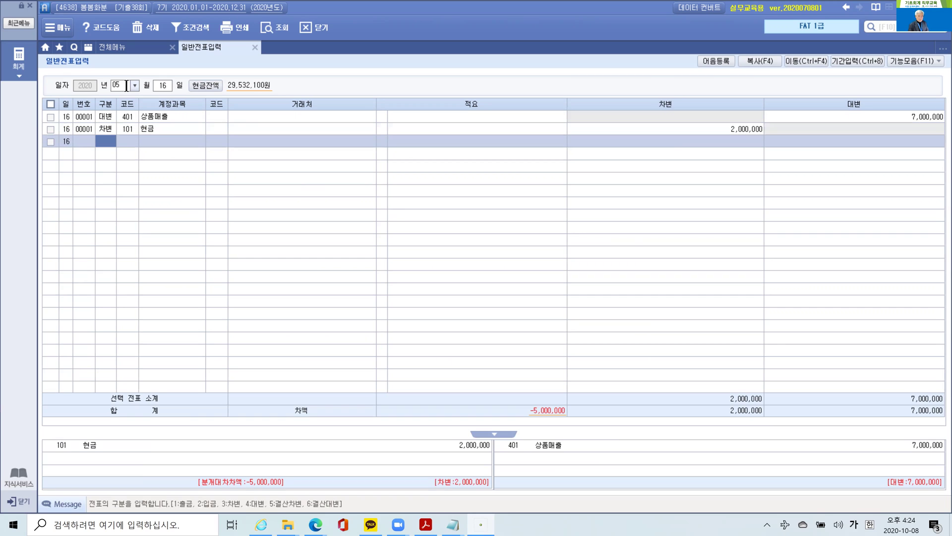
type("3108")
key("Return")
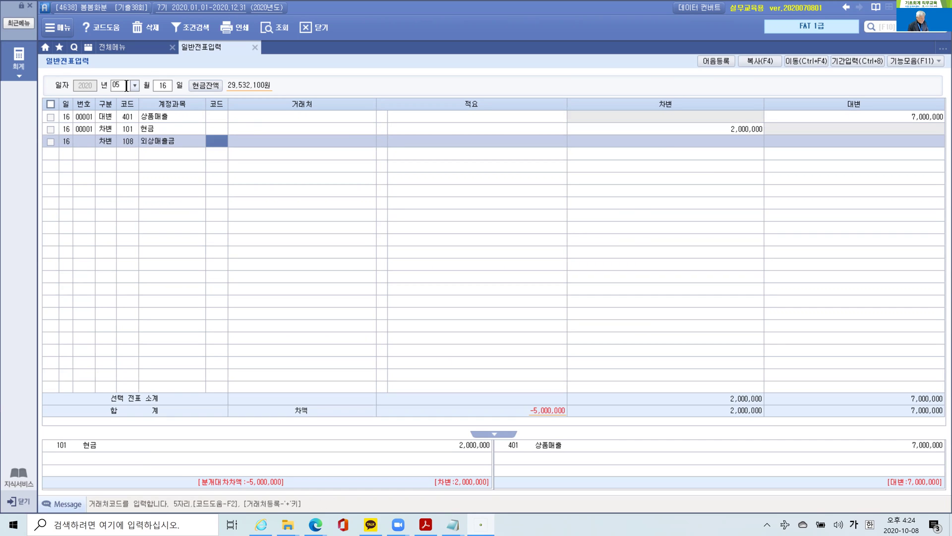
type("강남")
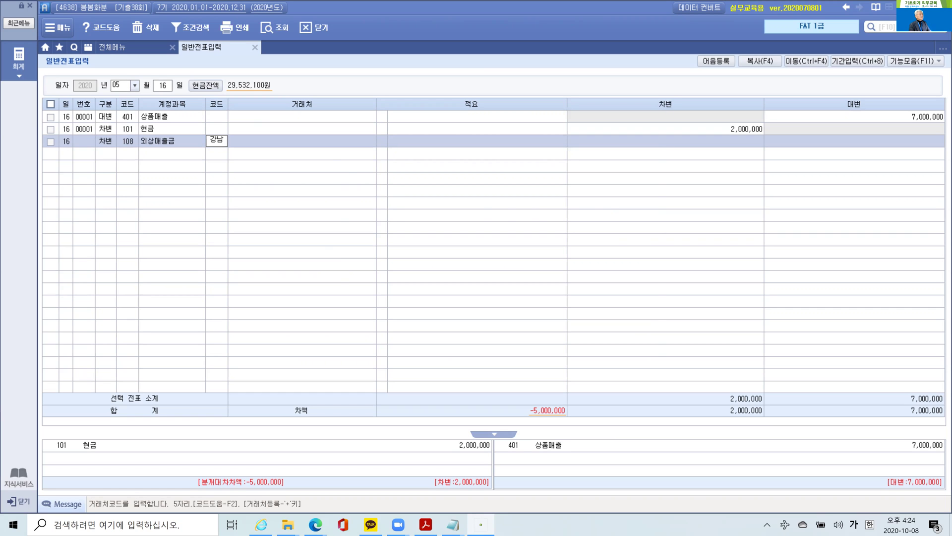
key("Return")
key("Return")
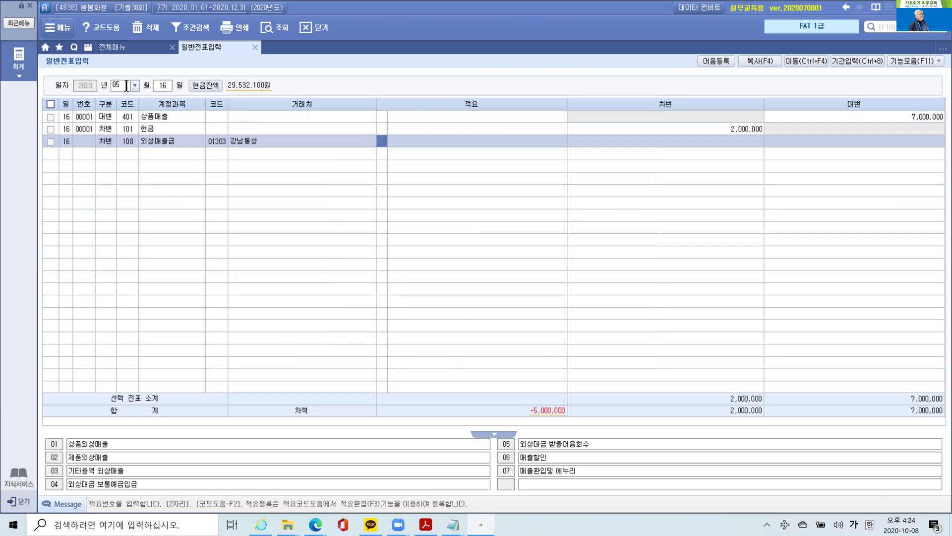
key("Return")
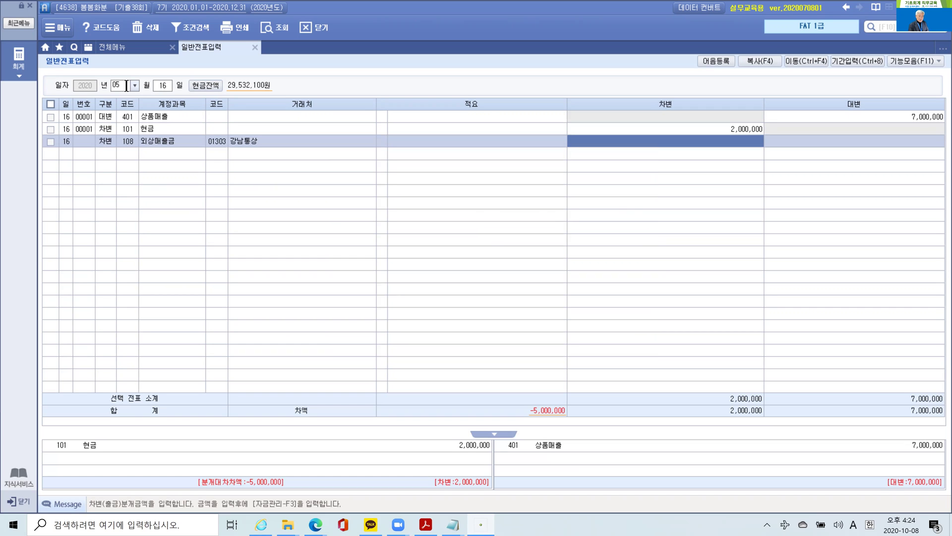
key("space")
key("Return")
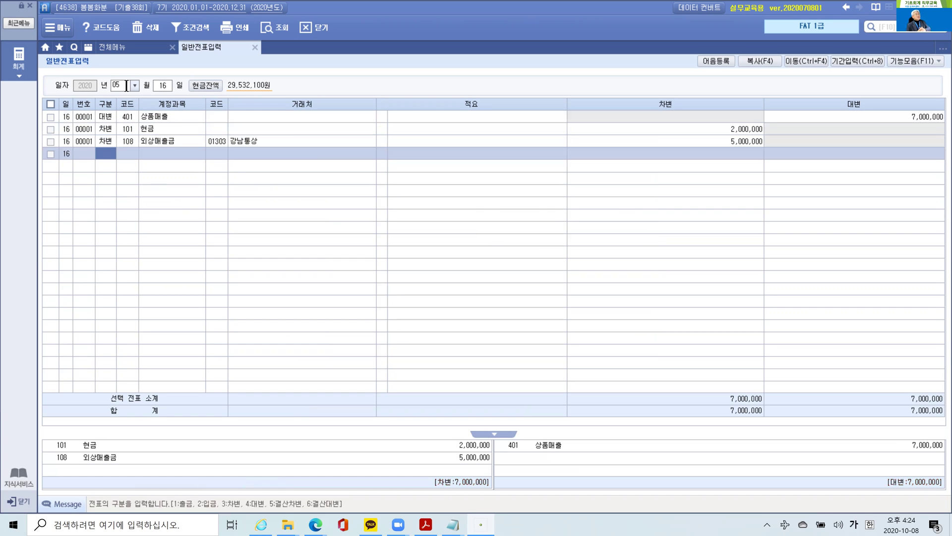
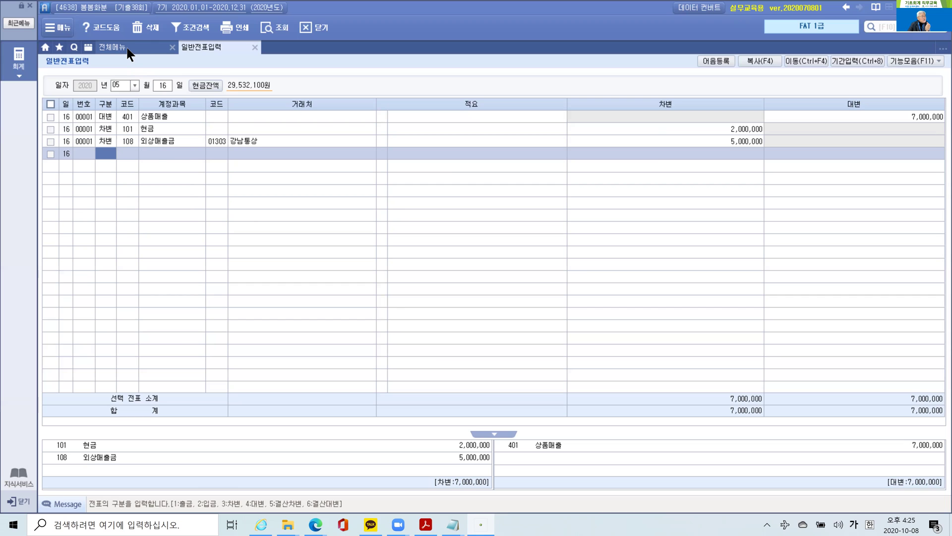
- Bring up 매입매출전표입력 from the 전체메뉴, then close that screen
left_click(127, 48)
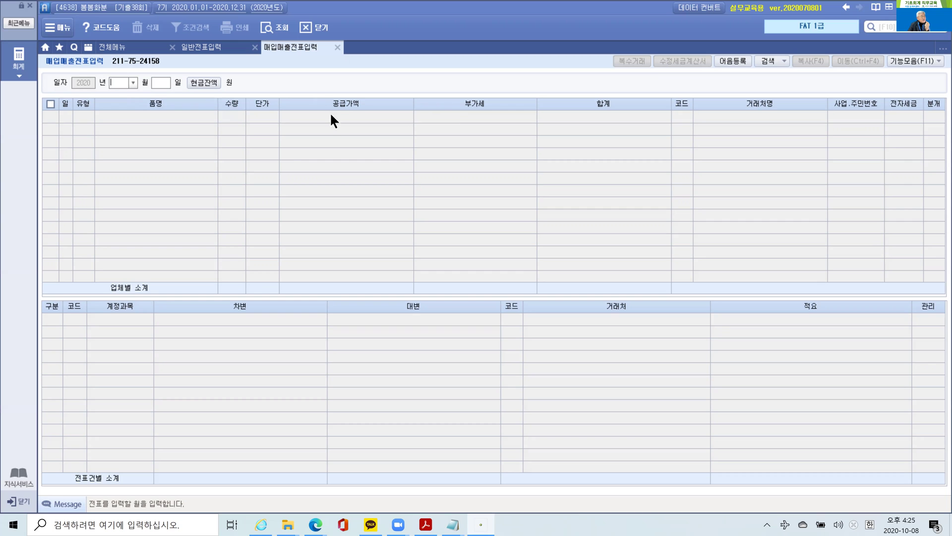
left_click(337, 48)
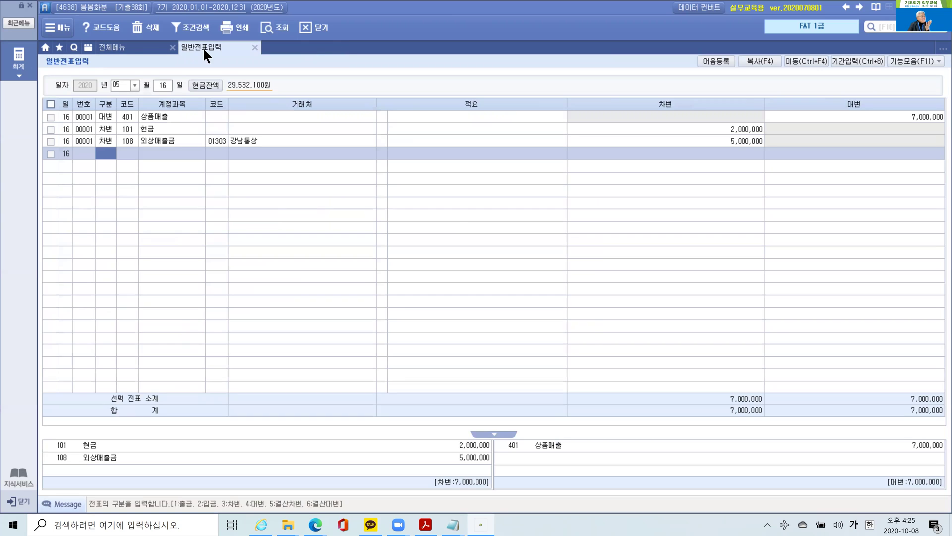
- Return to 일반전표입력 through the 전체메뉴, with the May 16 7,000,000 sales slip shown
left_click(130, 44)
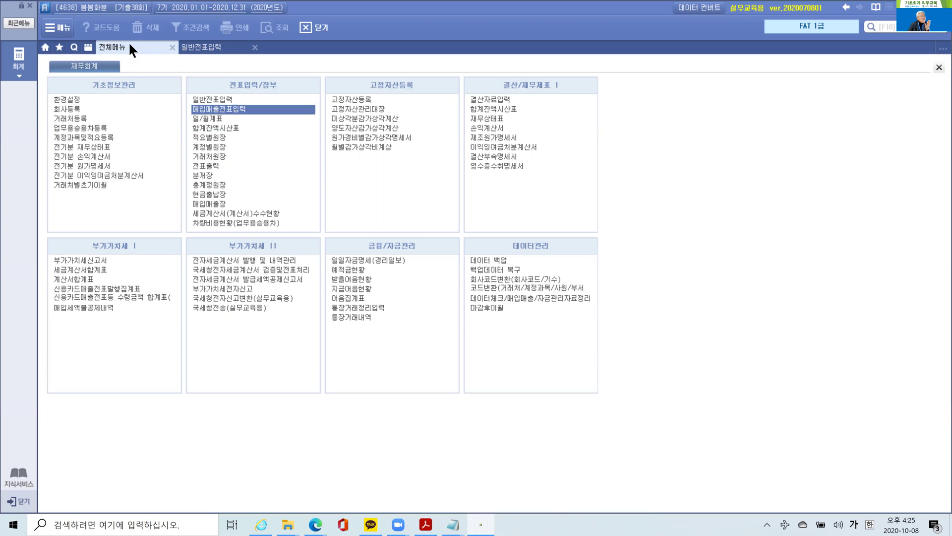
left_click(236, 106)
left_click(222, 108)
left_click(223, 107)
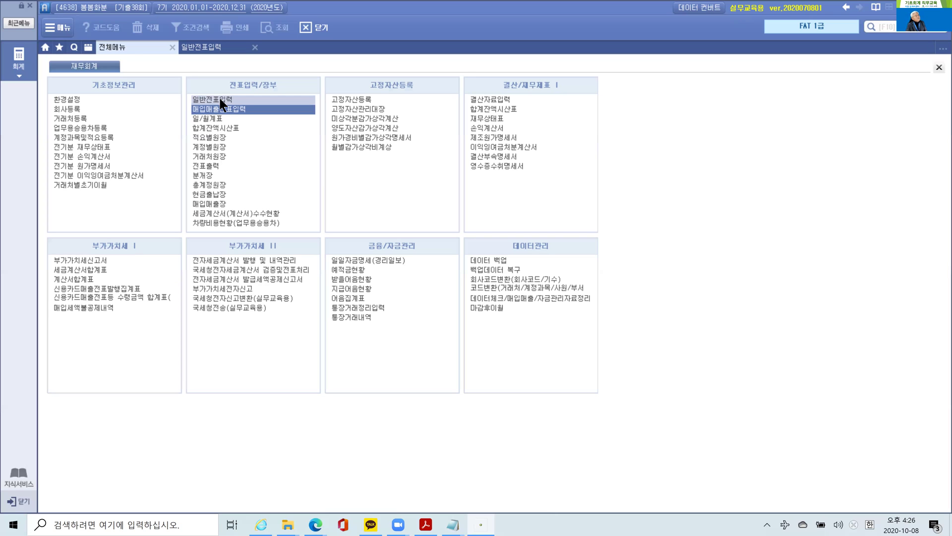
double_click(219, 98)
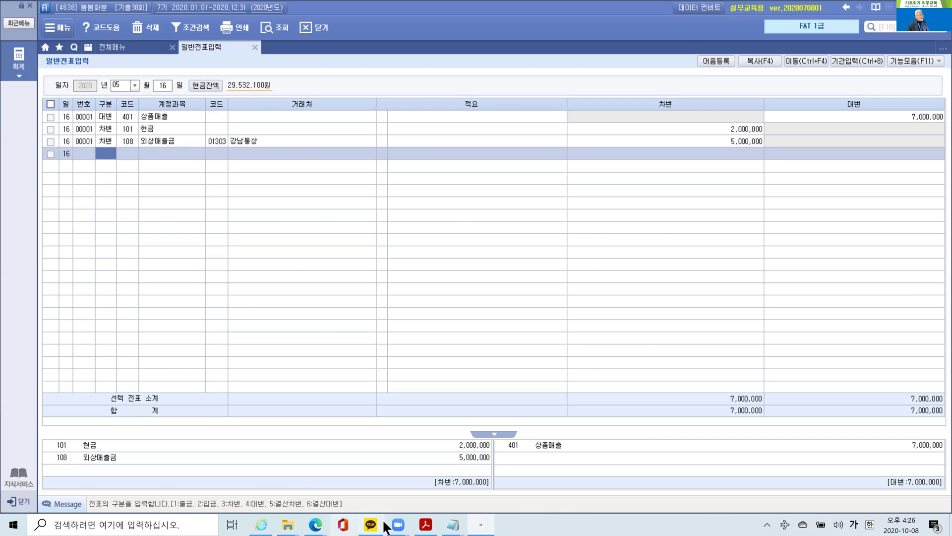
left_click(436, 525)
- Highlight '수수료 30,000원과' in exam question 7 in yellow
scroll(426, 429, "down", 5)
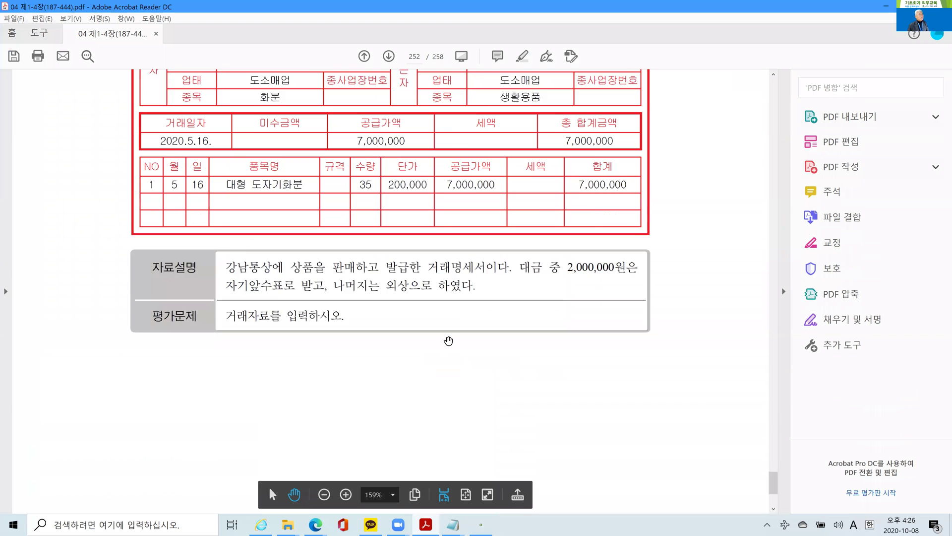
scroll(446, 347, "down", 8)
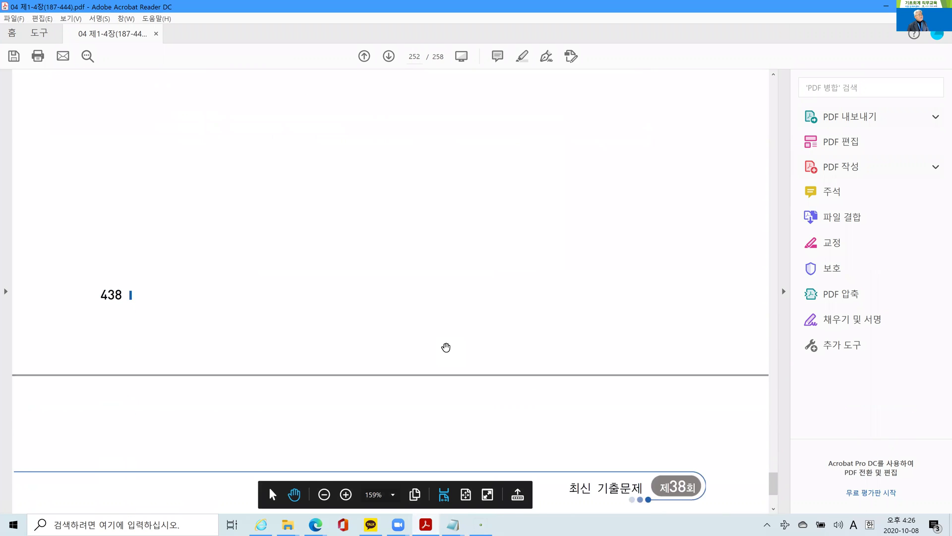
scroll(445, 349, "down", 3)
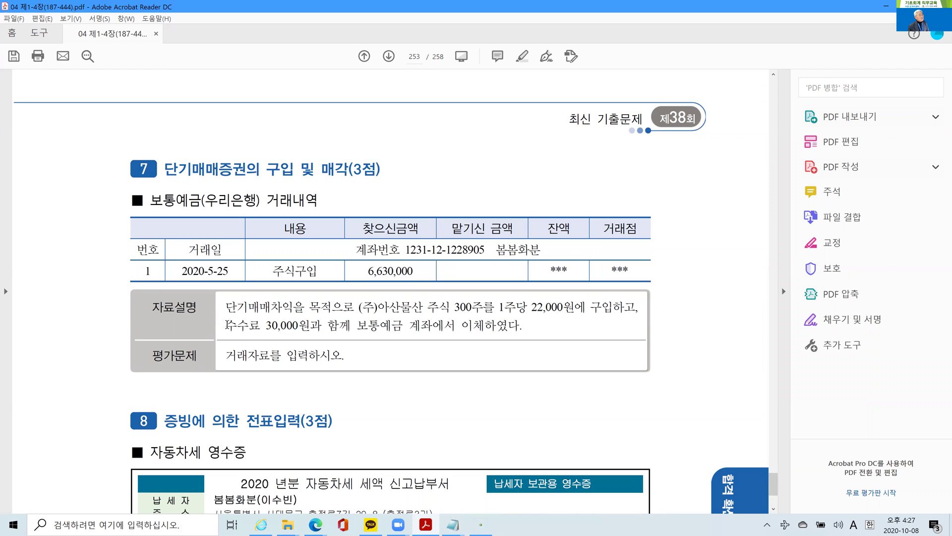
left_click_drag(226, 325, 322, 325)
right_click(295, 328)
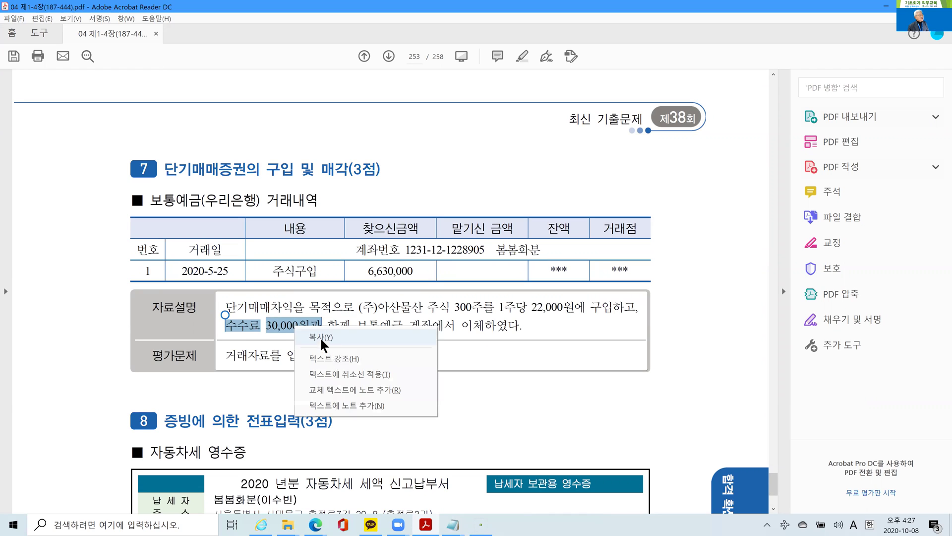
left_click(331, 359)
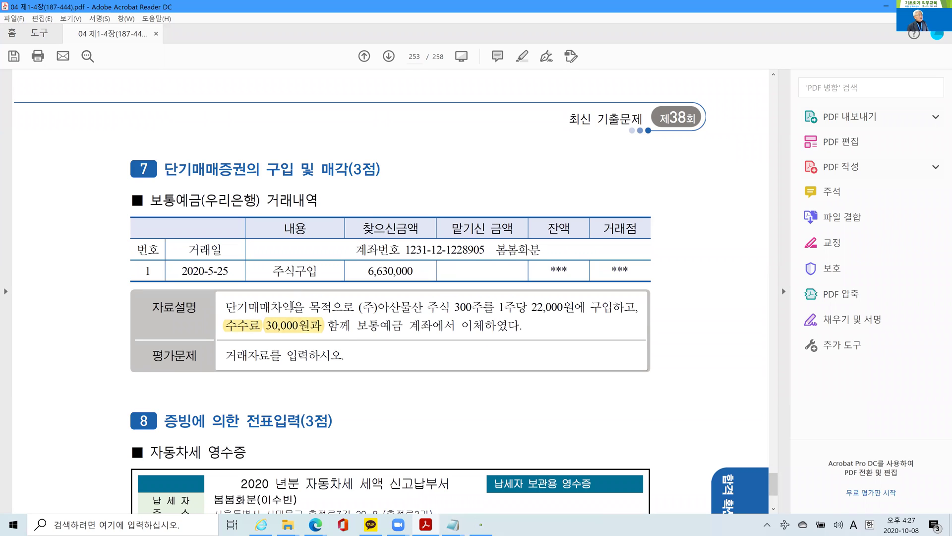
left_click_drag(293, 306, 227, 307)
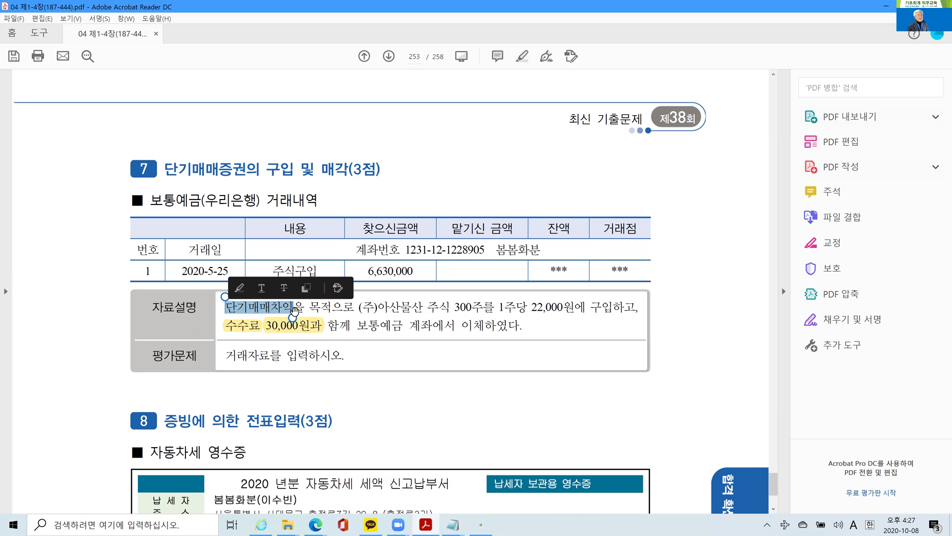
left_click(297, 329)
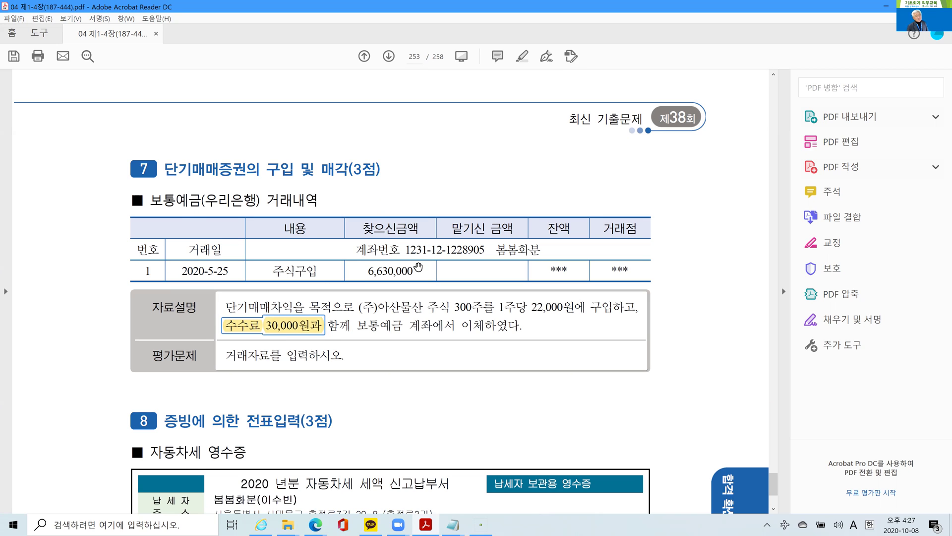
left_click(481, 524)
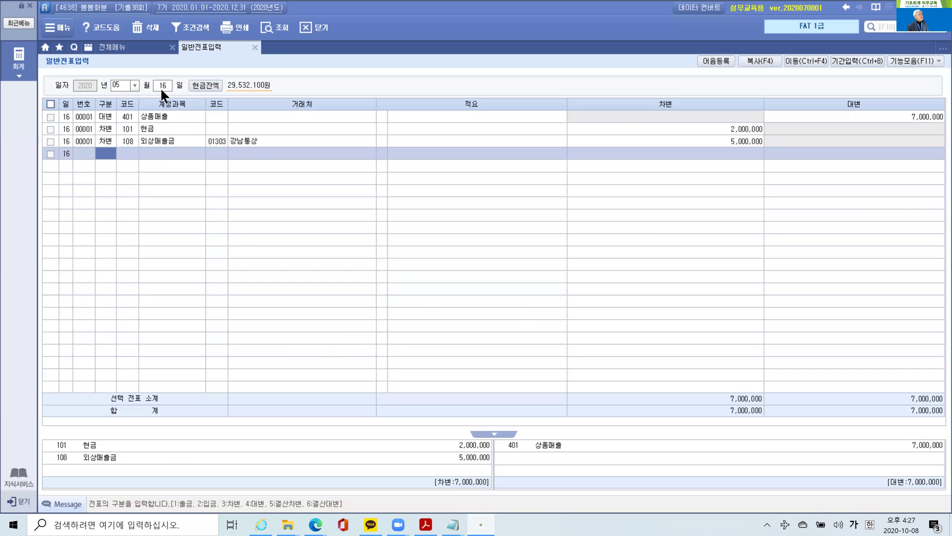
- On a May 25 voucher, credit 103 보통예금 (우리은행) 6,630,000
left_click(161, 88)
type("25")
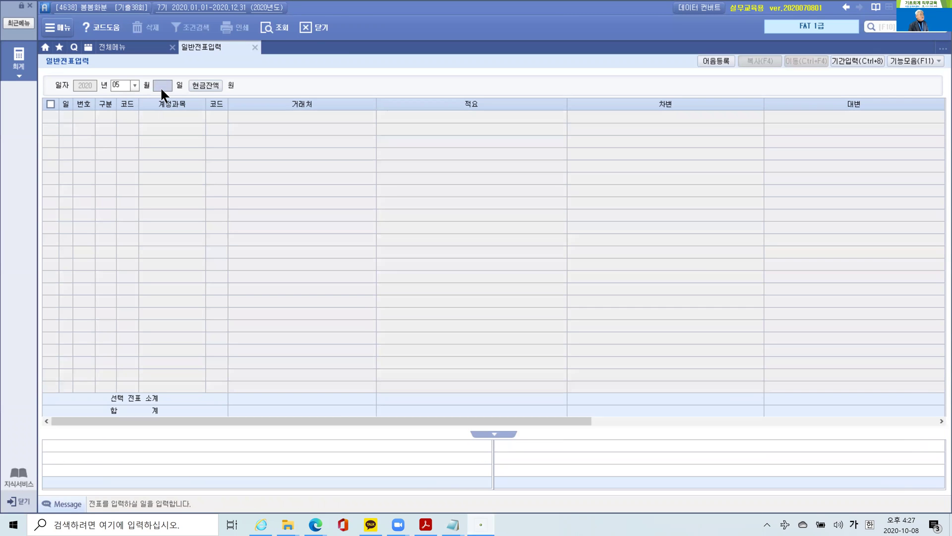
key("Return")
type("4")
key("Return")
type("103")
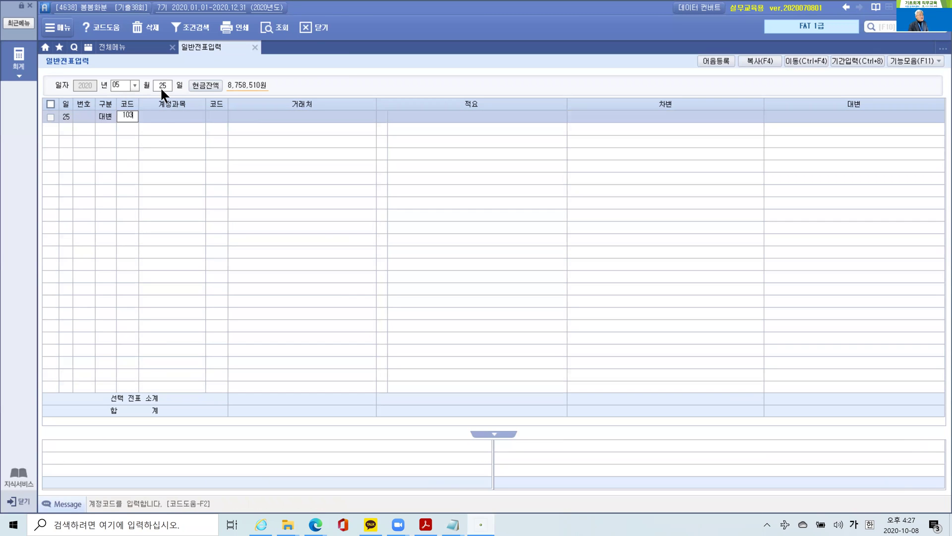
key("Return")
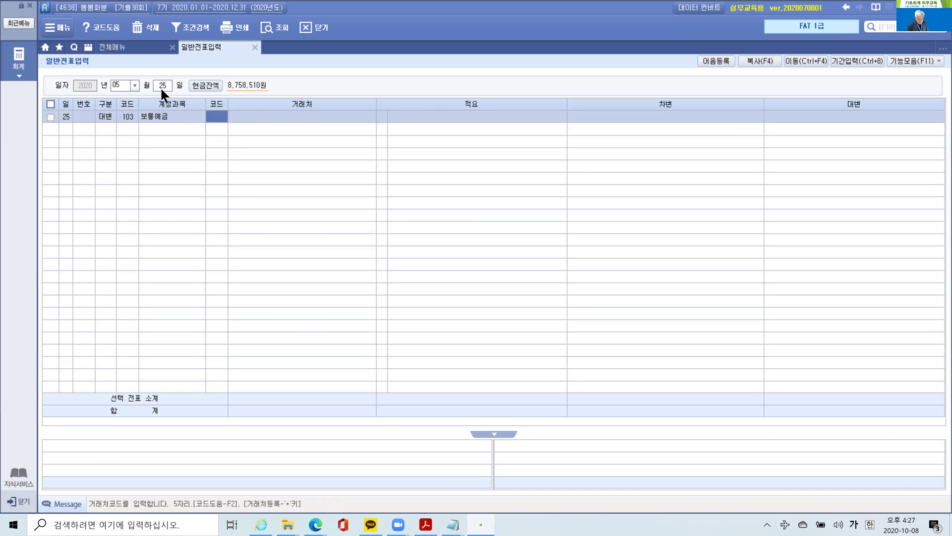
type("우리")
key("Return")
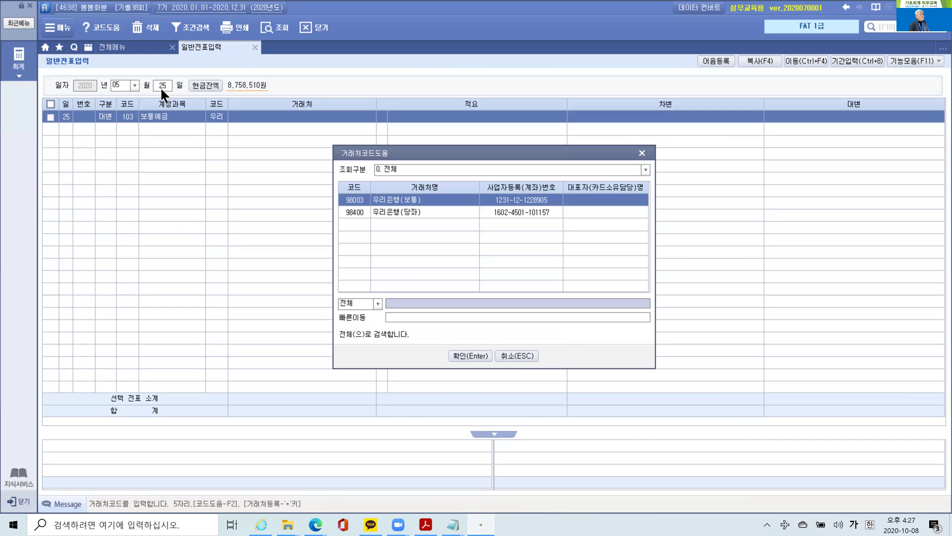
key("Return")
key("Return")
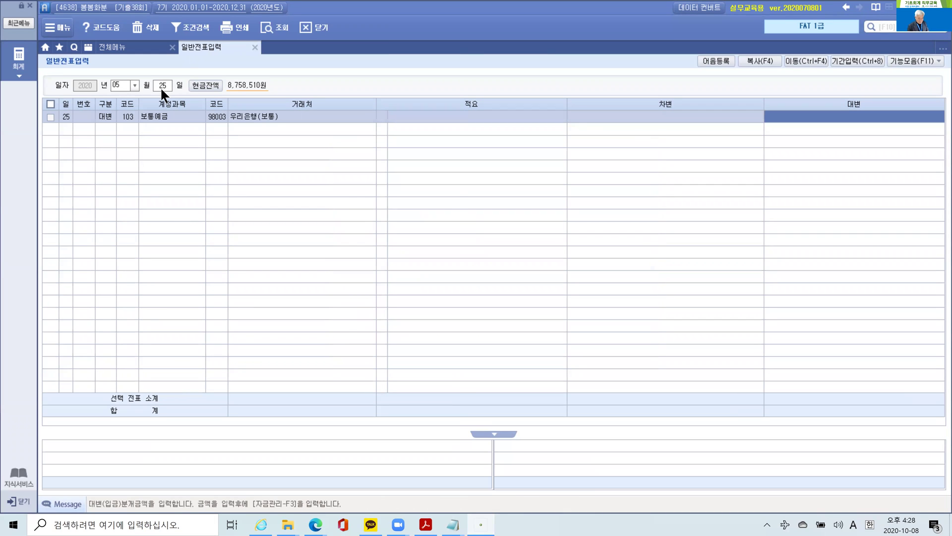
type("6630000")
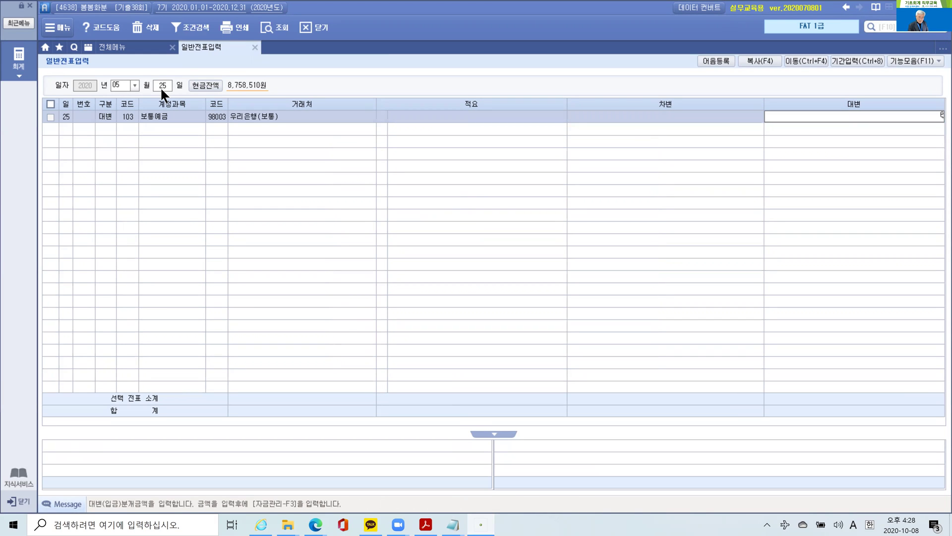
key("Return")
- Debit 107 단기매매증권 6,600,000
type("30,000")
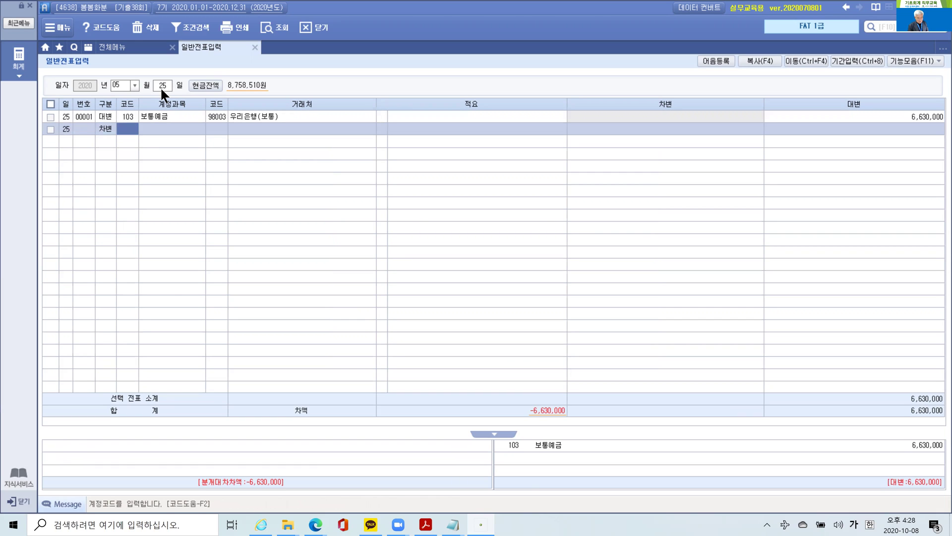
type("단기")
key("Return")
key("Down")
key("Down")
key("Up")
key("Return")
key("Return")
key("Return")
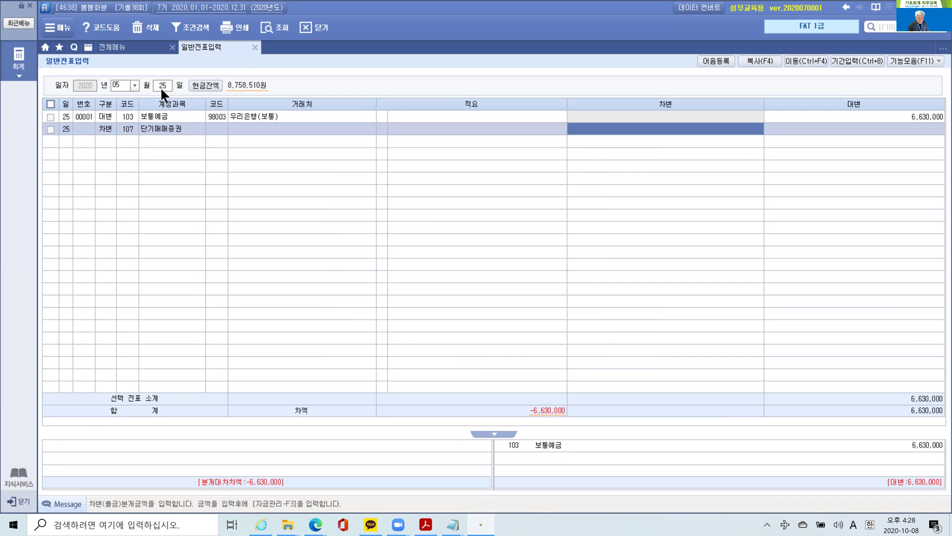
type("6600000")
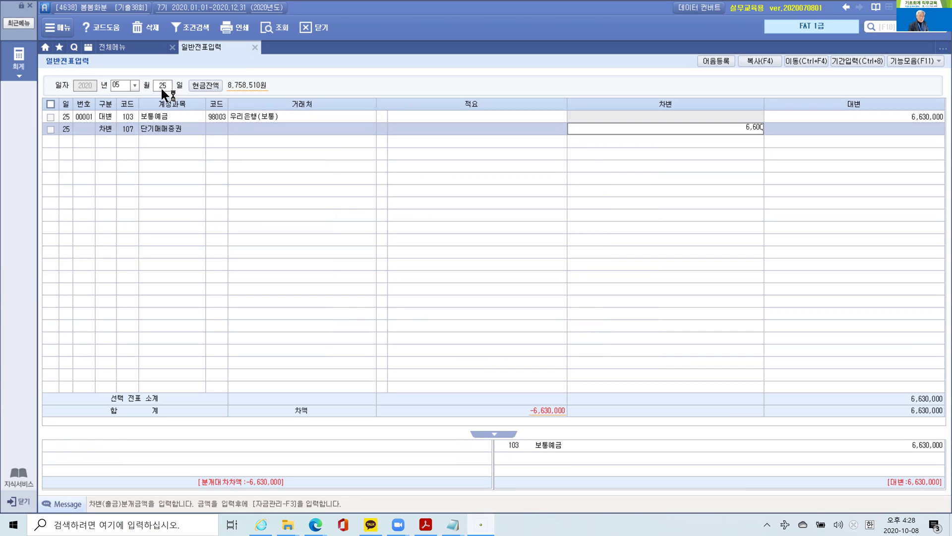
key("Return")
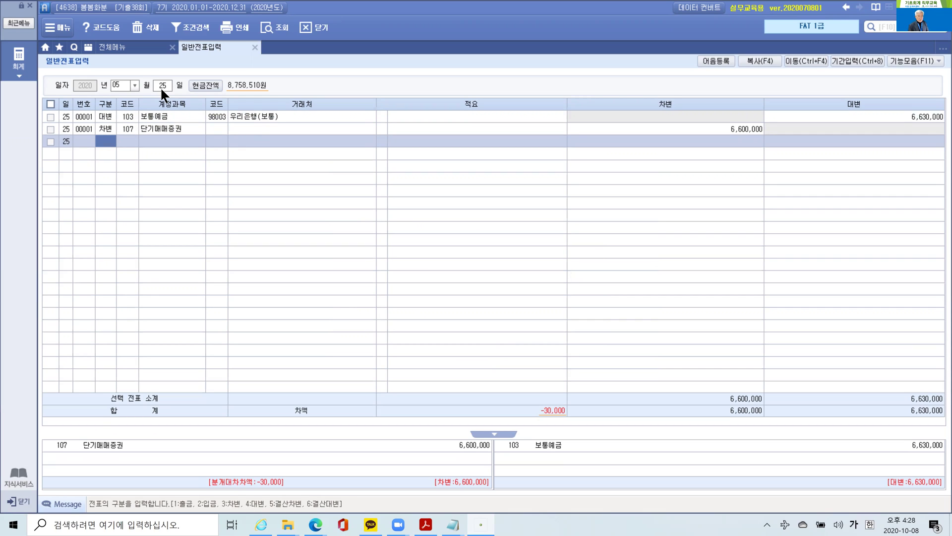
- Debit 945 수수료비용 30,000 to balance the slip
type("3")
type("수수")
key("Return")
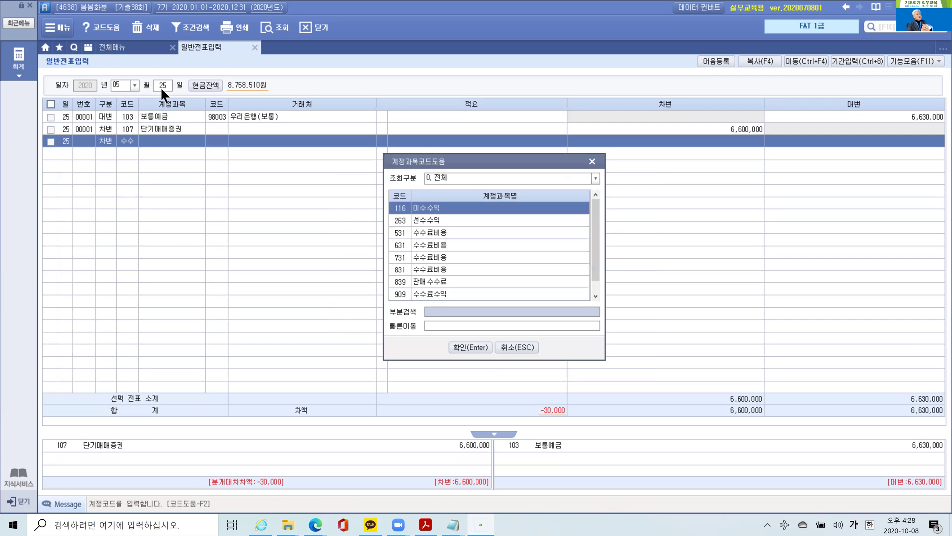
key("Down")
key("Down")
key("Down")
key("Down")
key("Down")
key("Down")
key("Down")
key("Down")
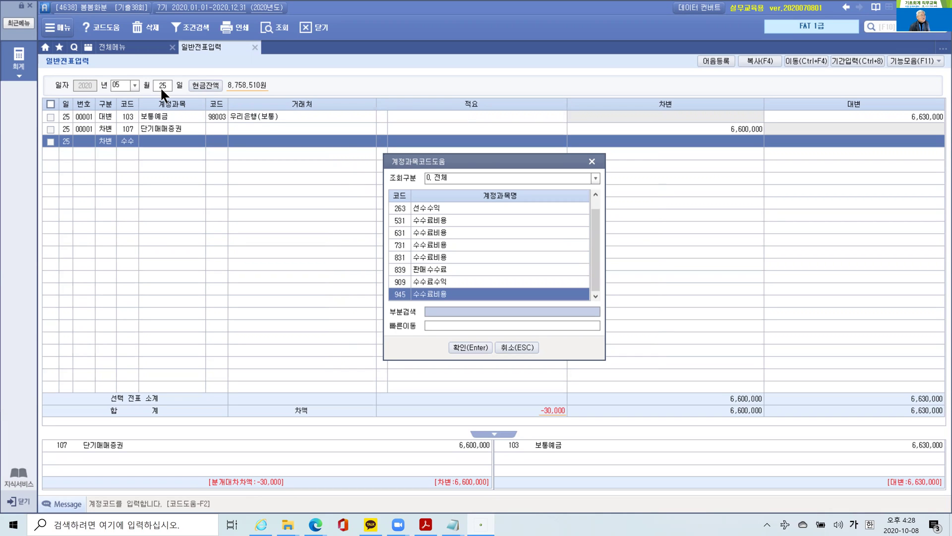
key("Return")
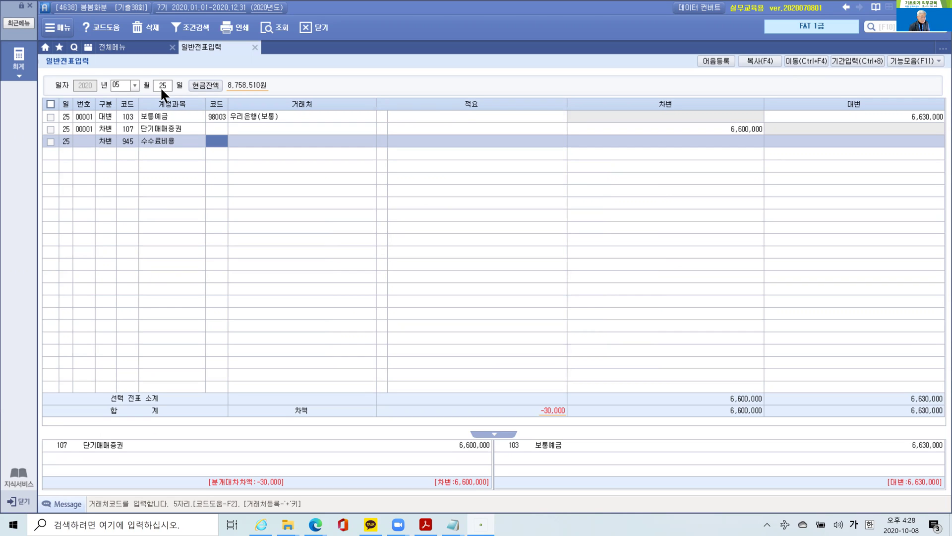
key("Return")
key("Return")
key("Return")
key("Return")
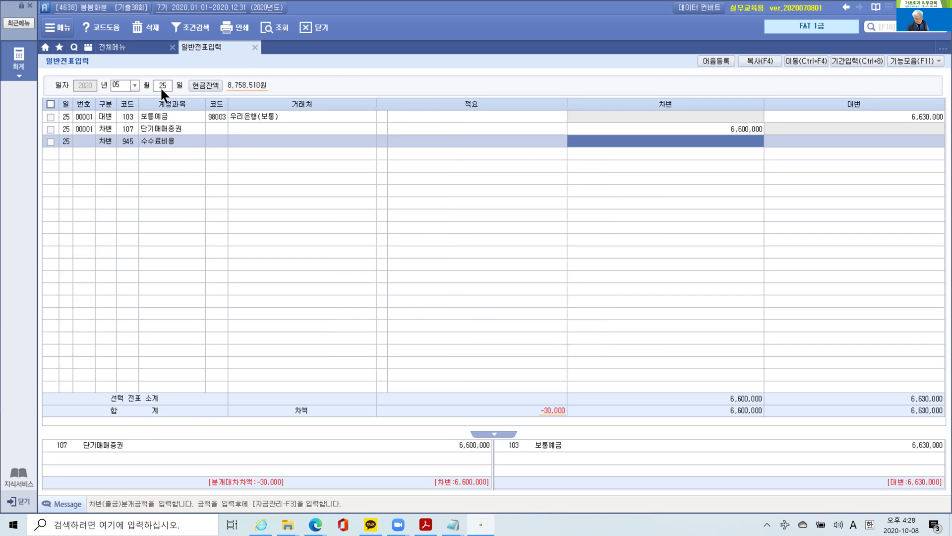
type("30,000")
key("Return")
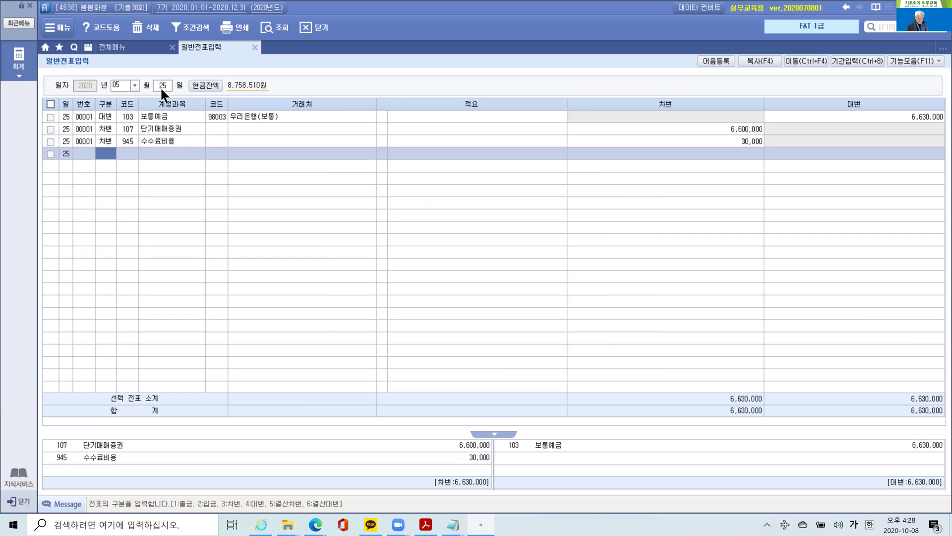
- Highlight 자동차세를 in question 8's June 20 description in yellow
left_click(425, 524)
scroll(387, 377, "down", 5)
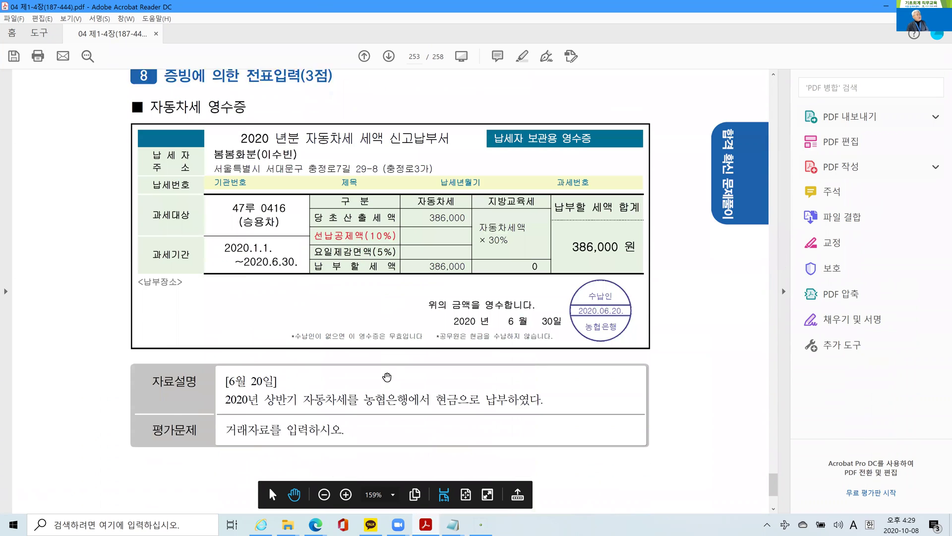
scroll(384, 379, "down", 1)
scroll(341, 391, "down", 1)
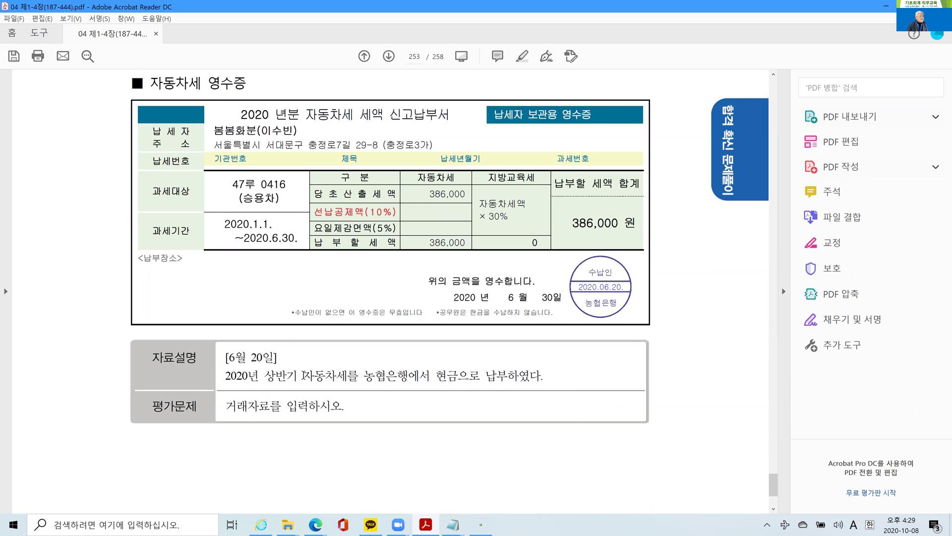
left_click_drag(303, 376, 362, 375)
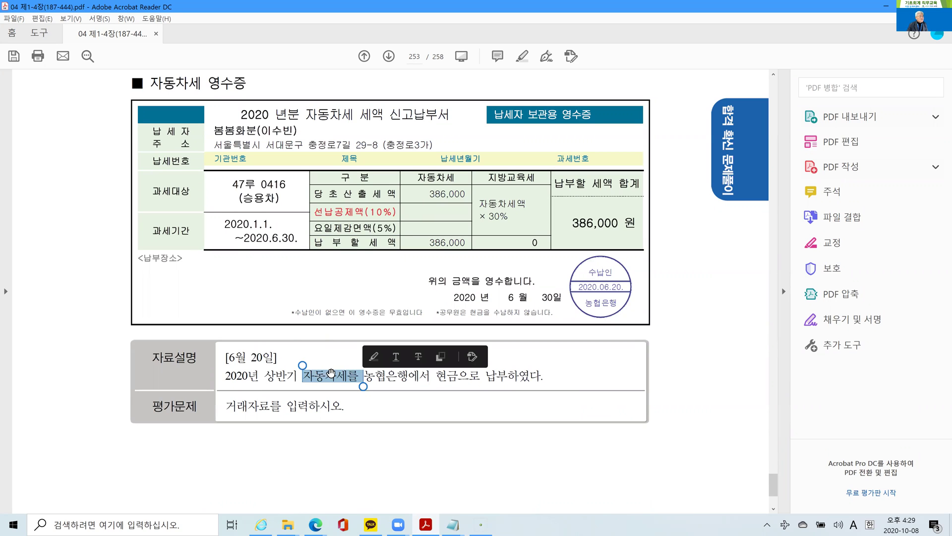
right_click(333, 377)
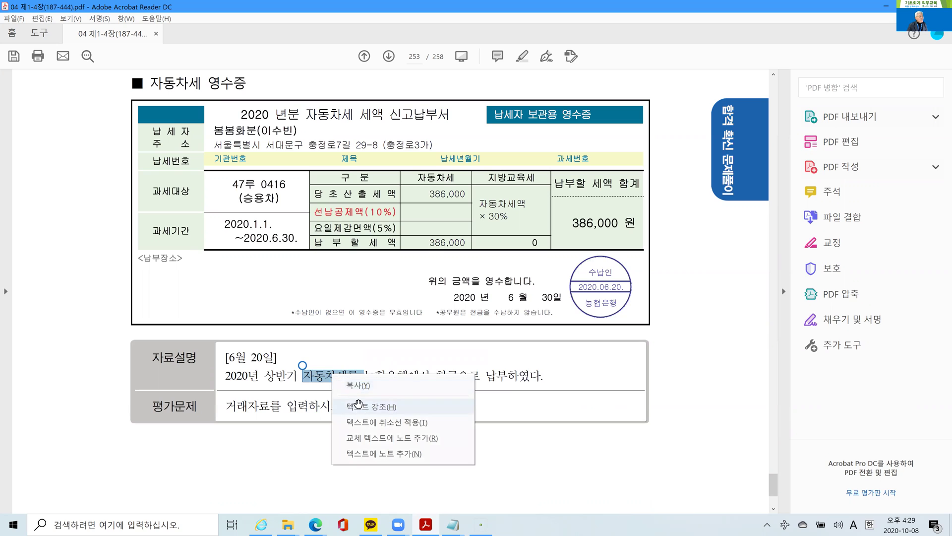
left_click(364, 407)
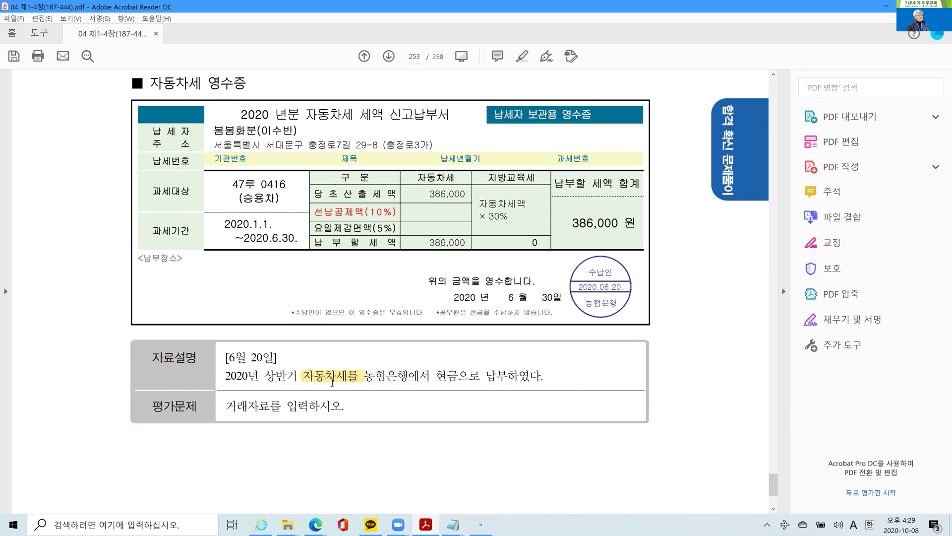
scroll(333, 382, "up", 1)
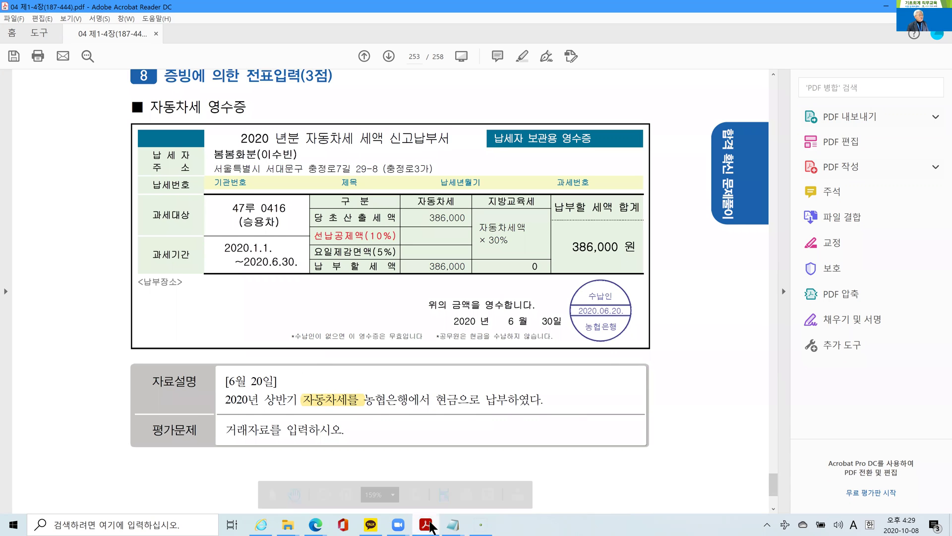
left_click(481, 524)
- On a June 20 voucher, debit 817 세금과공과금 386,000
left_click(119, 85)
type("06")
key("Return")
type("20")
key("Return")
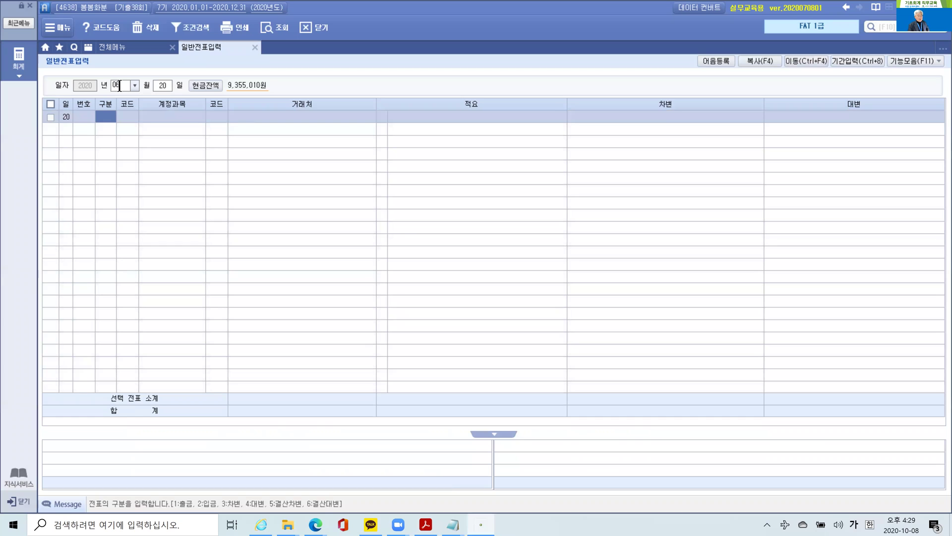
type("3")
key("Return")
type("세금")
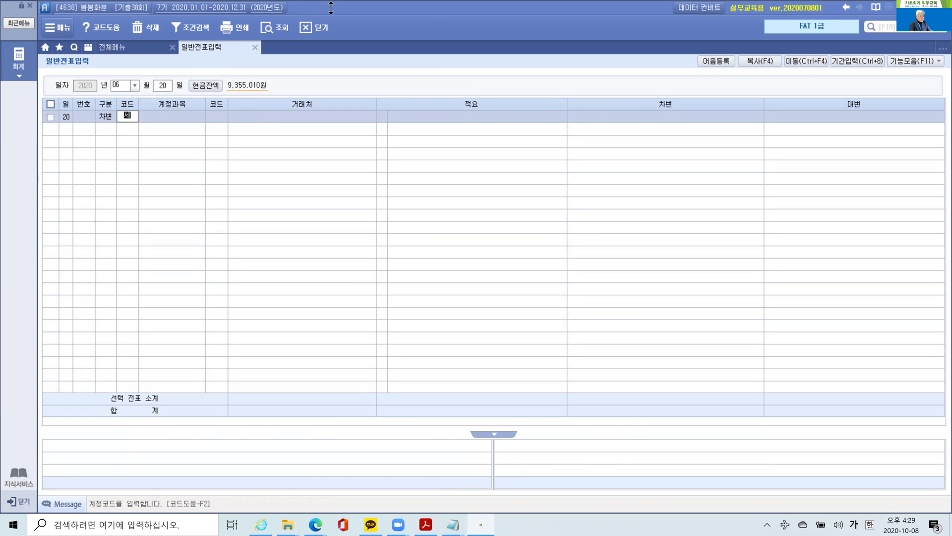
key("Return")
key("Down")
key("Down")
key("Down")
key("Down")
key("Down")
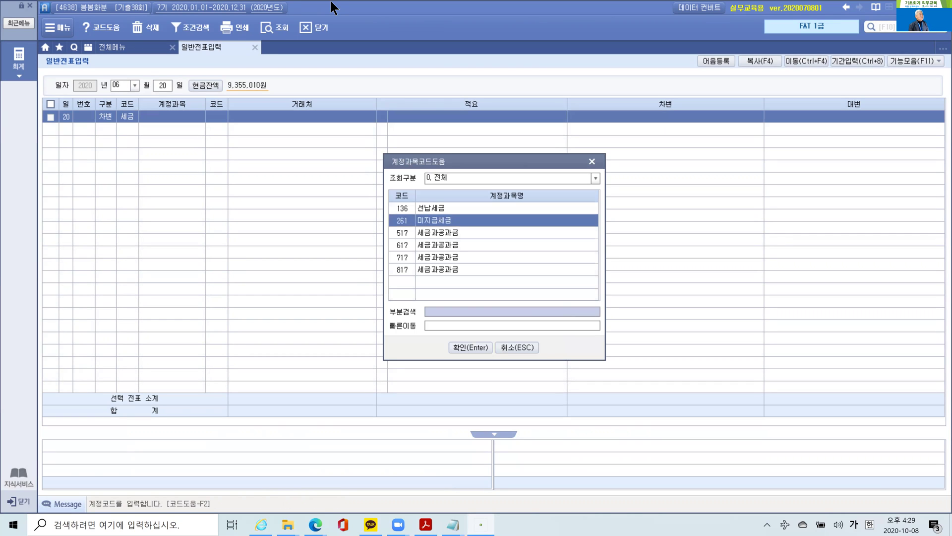
key("Return")
key("Return")
key("Return")
key("Return")
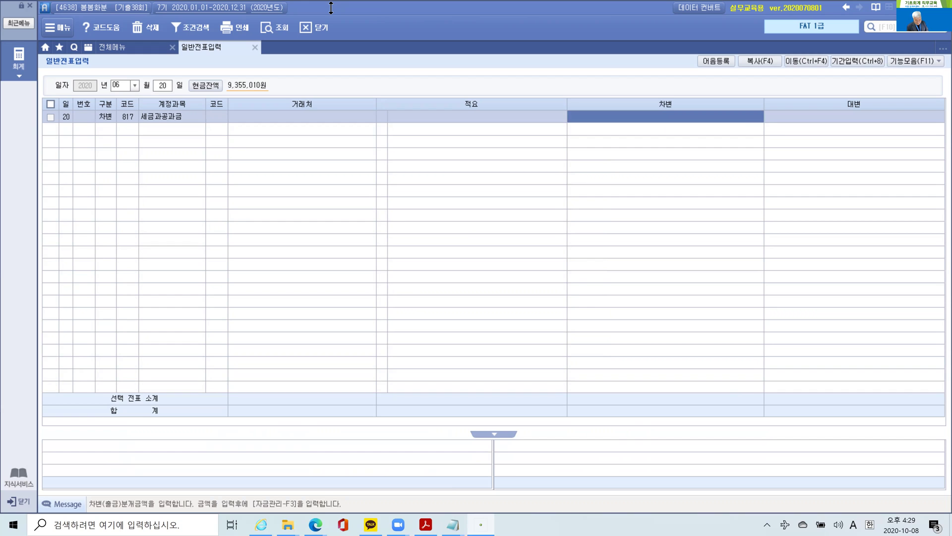
type("3860000")
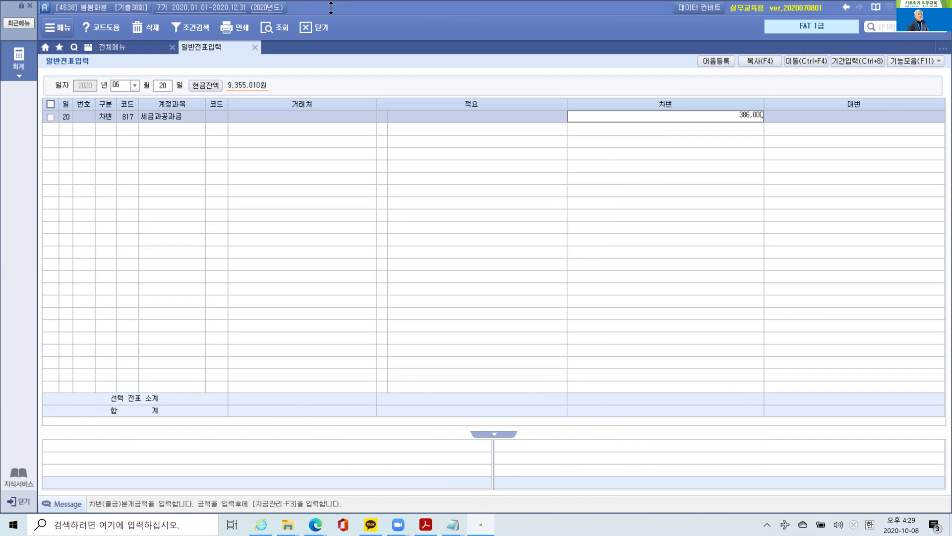
key("Return")
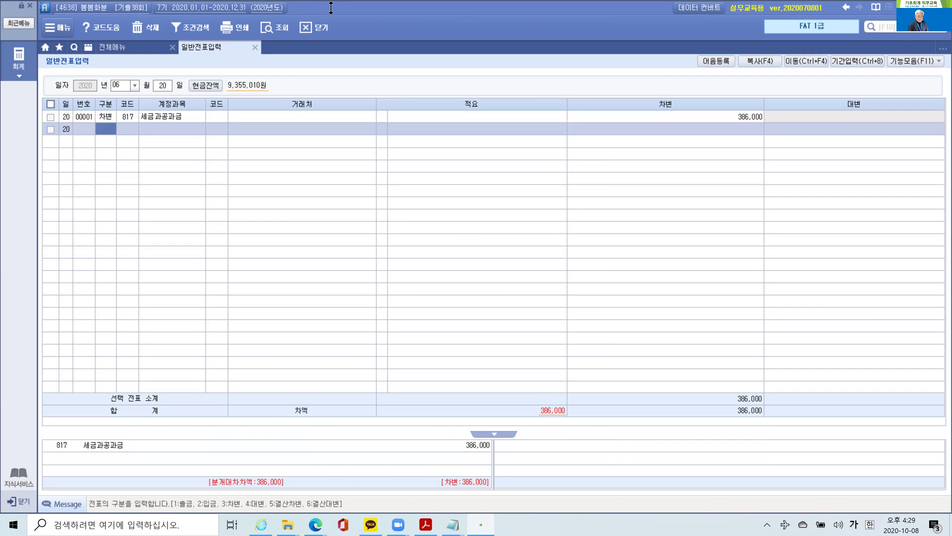
- Credit 101 현금 386,000 to balance the voucher
type("4")
type("10")
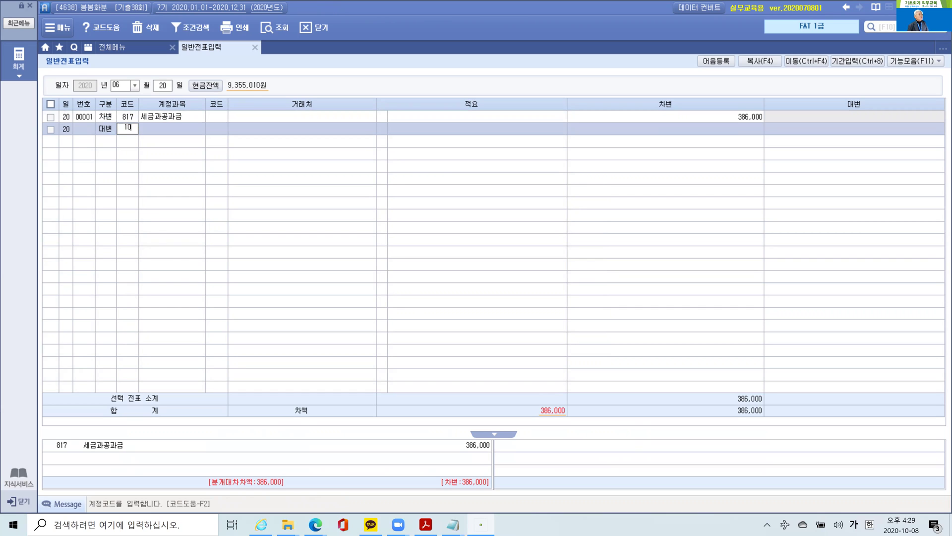
type("1")
key("Return")
key("Return")
key("Return")
key("Return")
type("386,000")
key("Return")
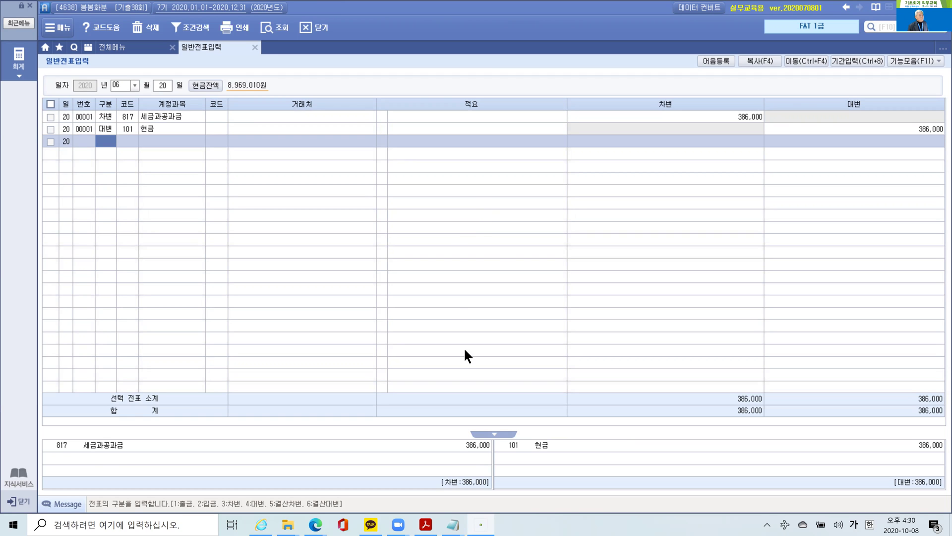
- Scroll the exam PDF to problem 9, the July 20 5,000,000 전자어음 to (주)오성상사
mouse_move(455, 525)
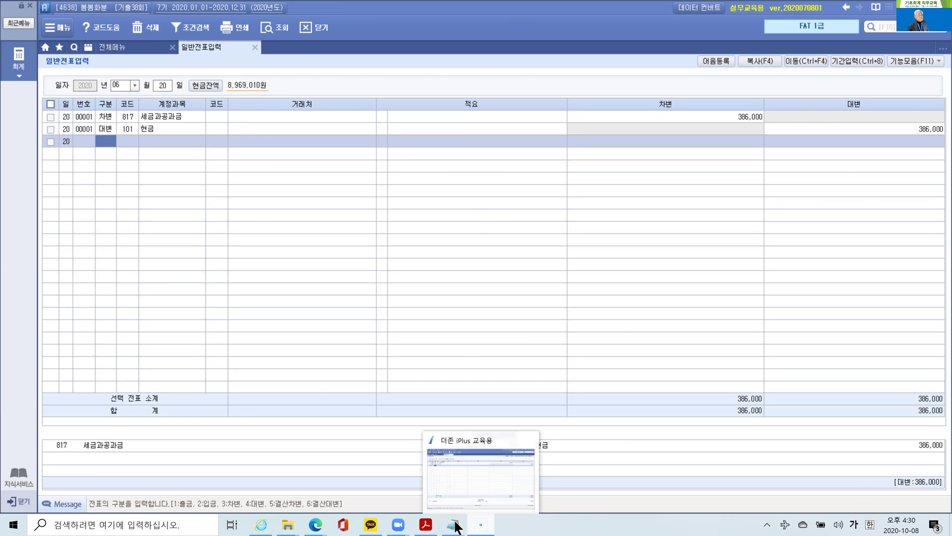
left_click(425, 524)
scroll(416, 331, "down", 4)
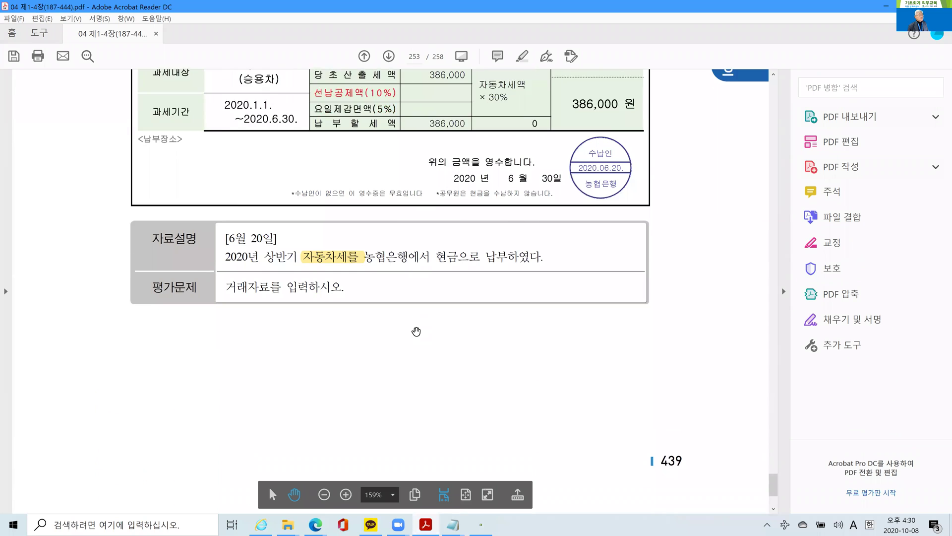
scroll(416, 331, "down", 14)
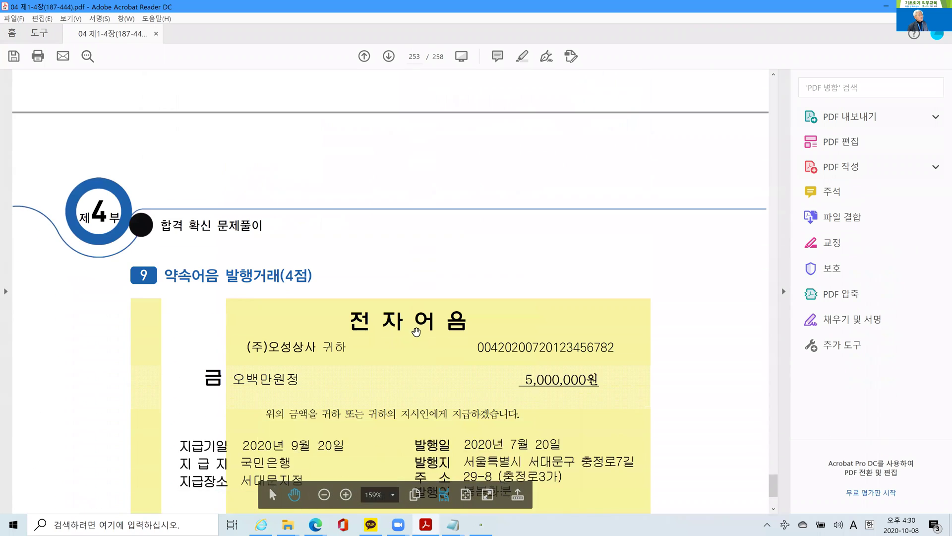
scroll(416, 331, "down", 5)
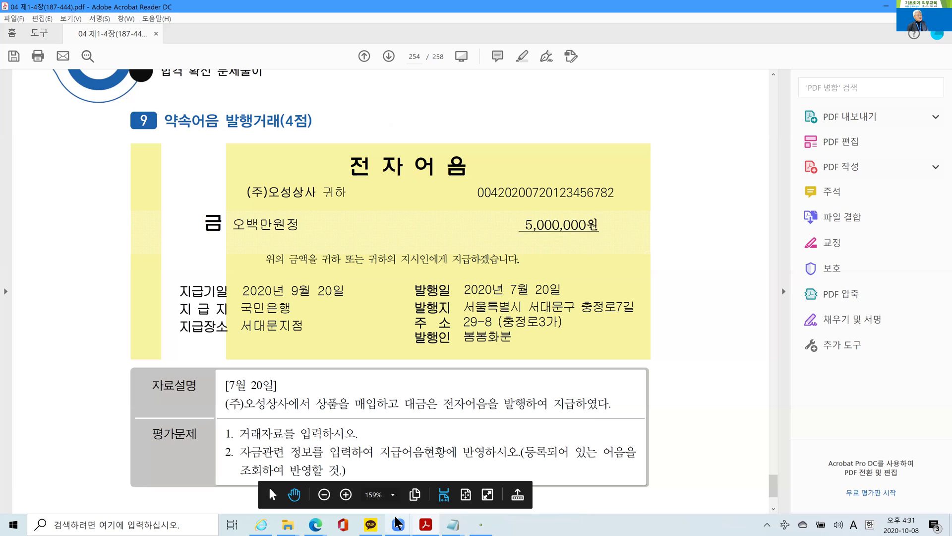
left_click(480, 524)
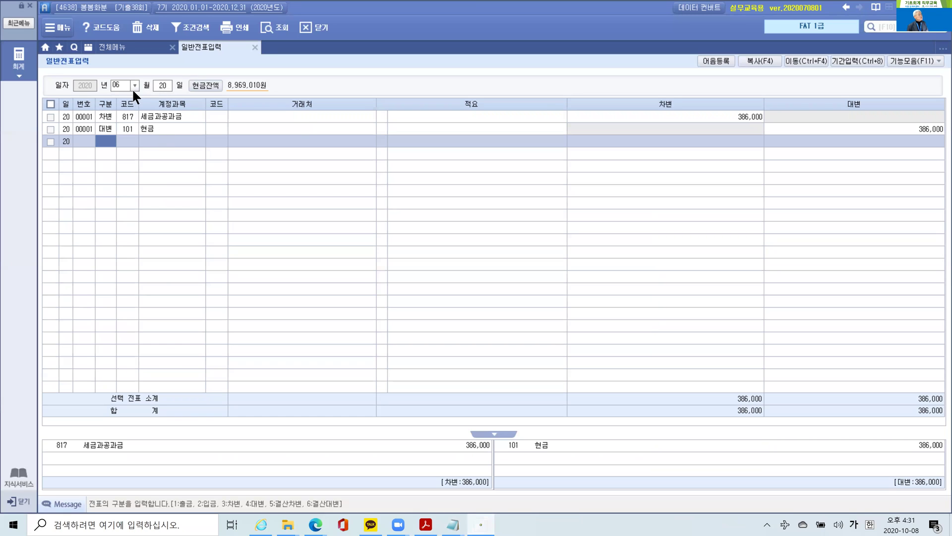
- On a July 20 voucher, debit 146 상품 5,000,000
scroll(133, 89, "down", 1)
key("Return")
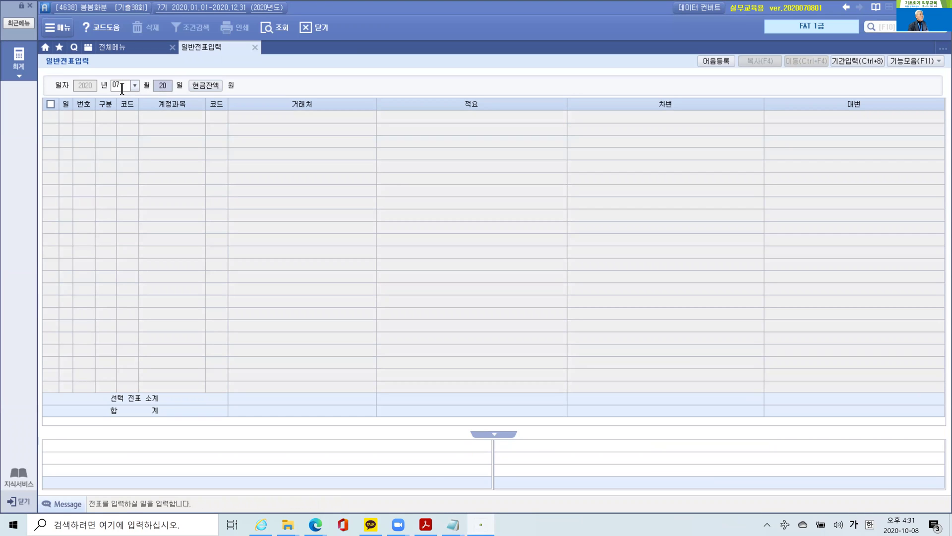
key("Return")
type("3")
type("상품")
key("Return")
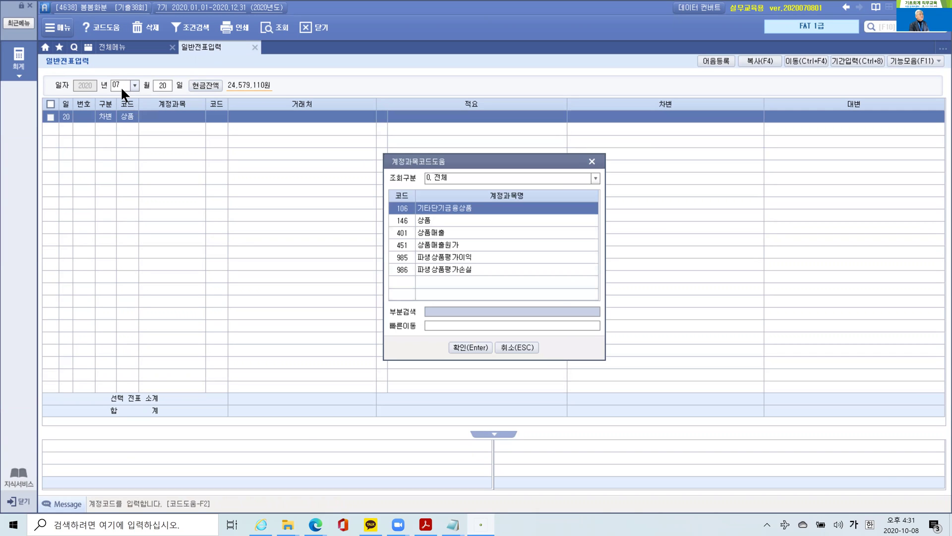
key("Down")
key("Return")
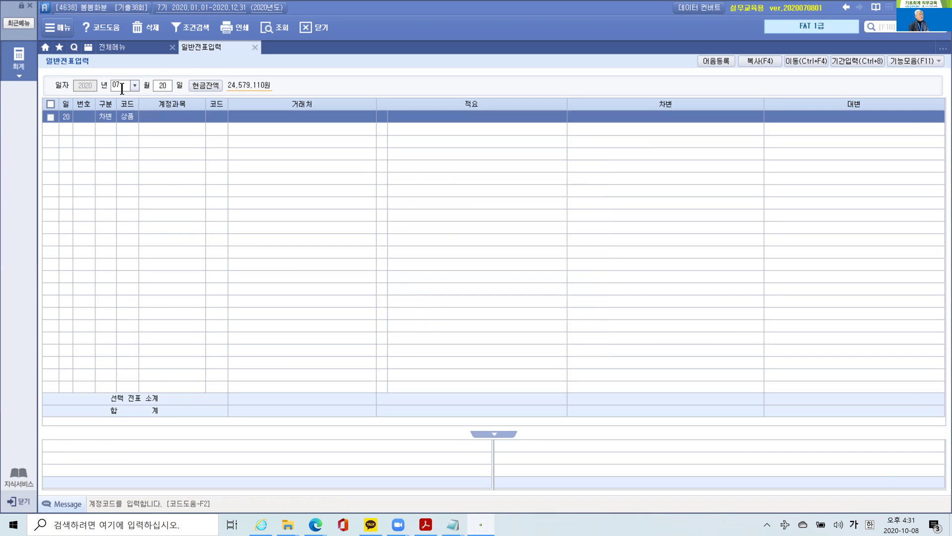
key("Return")
key("Return")
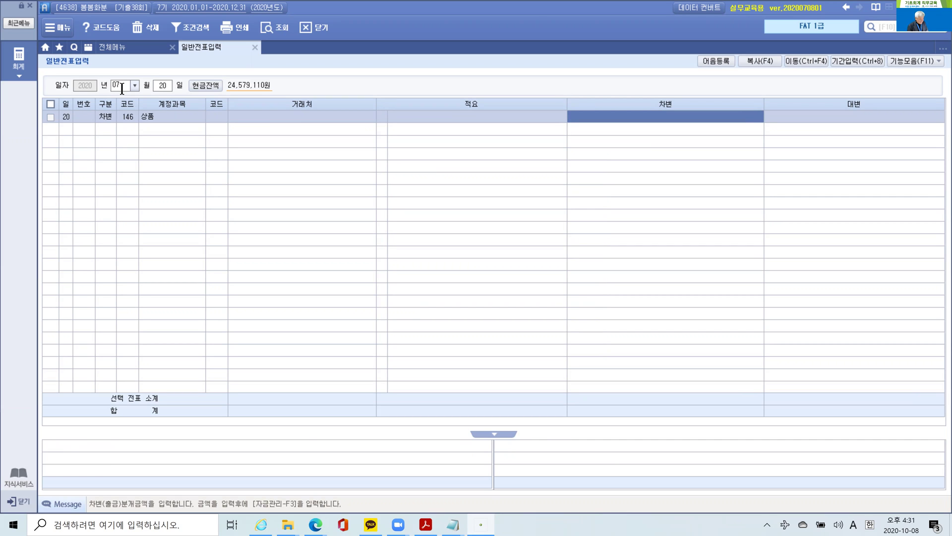
type("5000000")
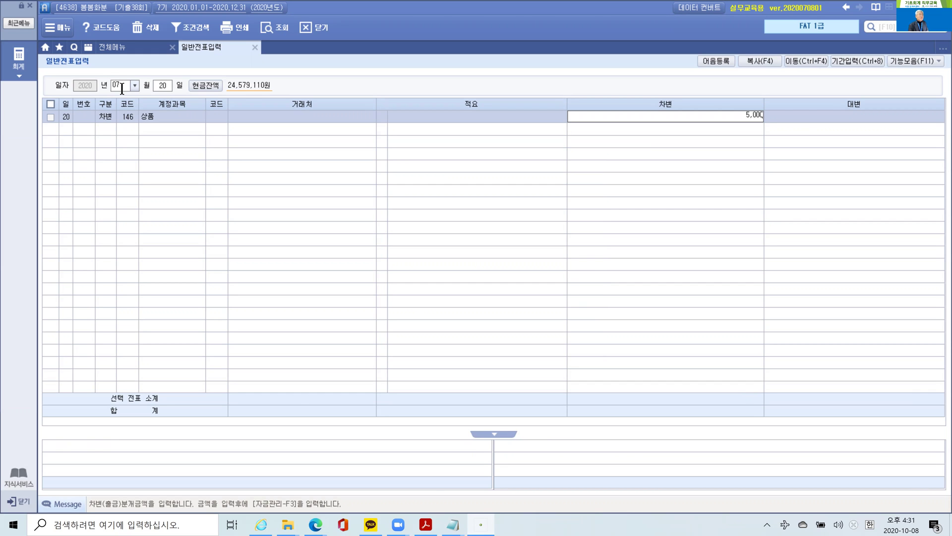
key("Return")
- Credit 252 지급어음 5,000,000 to (주)오성상사 and bring up its note management
type("4")
key("Return")
type("252")
key("Return")
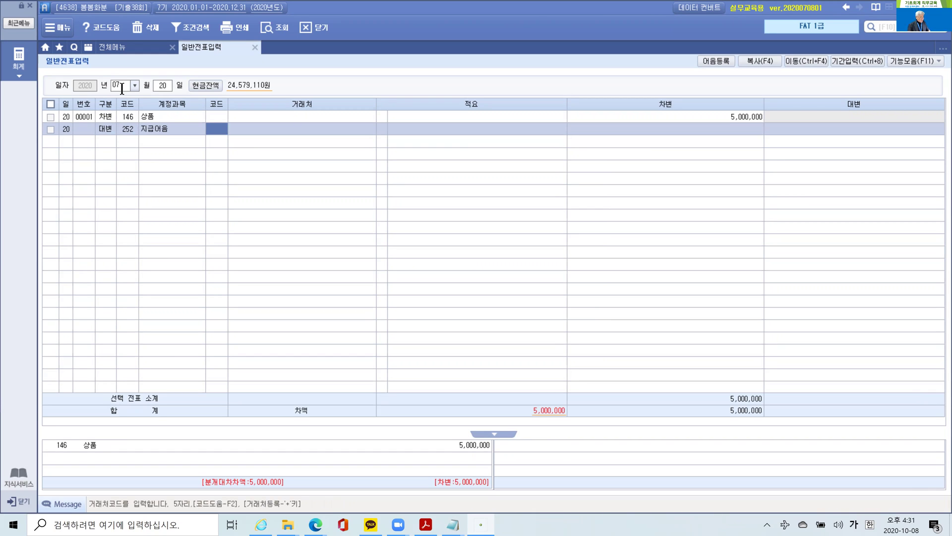
type("오성")
key("Return")
key("Return")
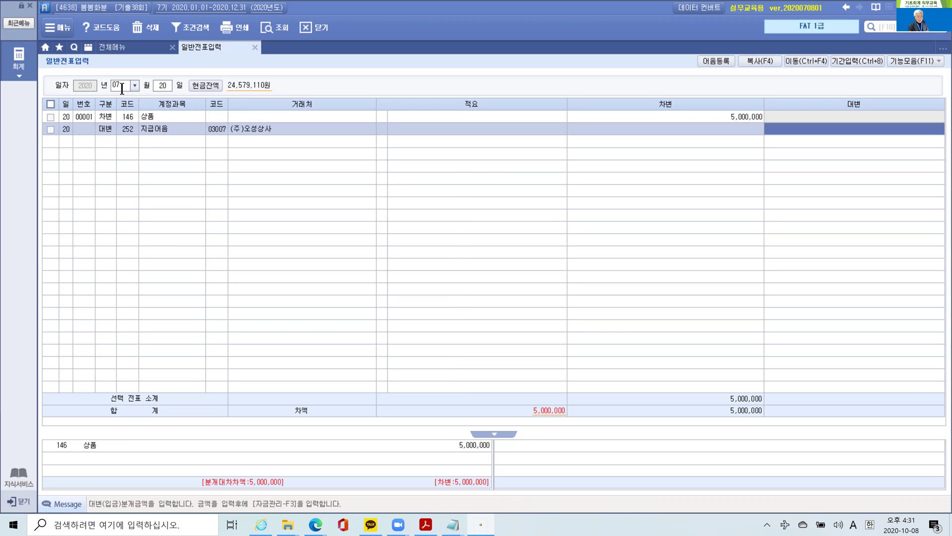
key("Return")
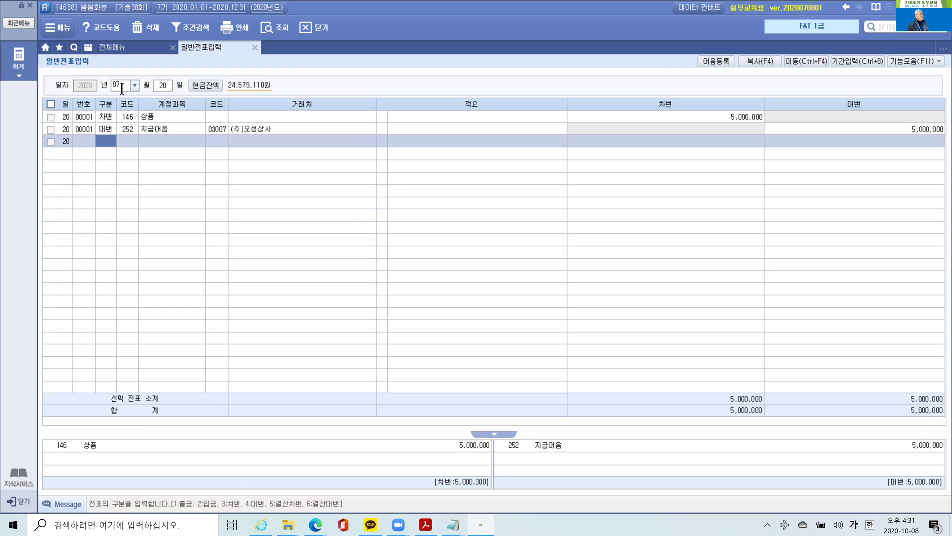
left_click(876, 130)
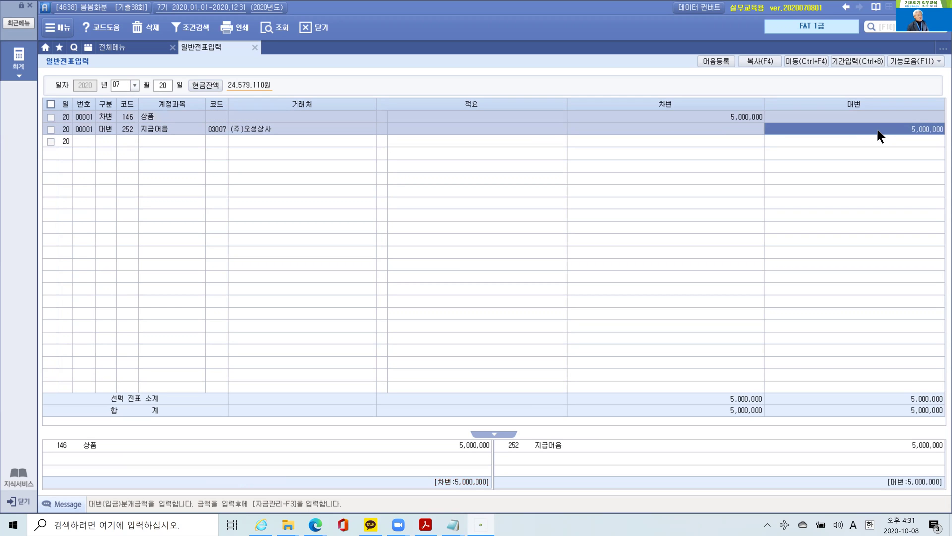
key("Return")
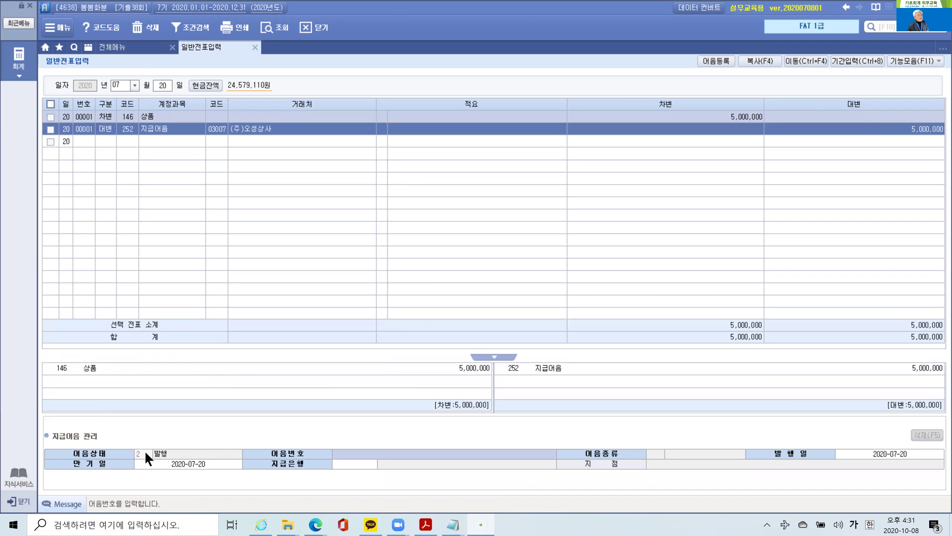
- Apply the registered 국민은행 electronic note with maturity date 2020-09-20
left_click(402, 455)
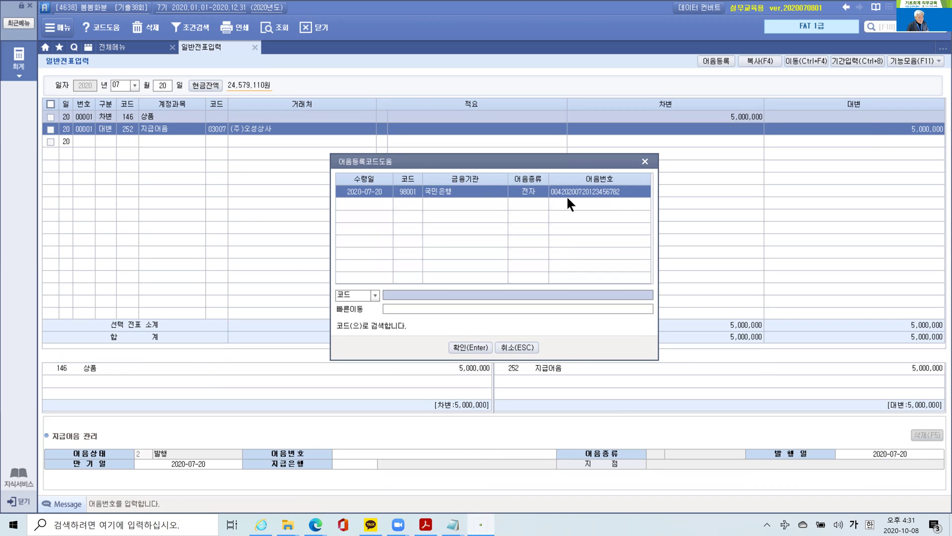
left_click(466, 348)
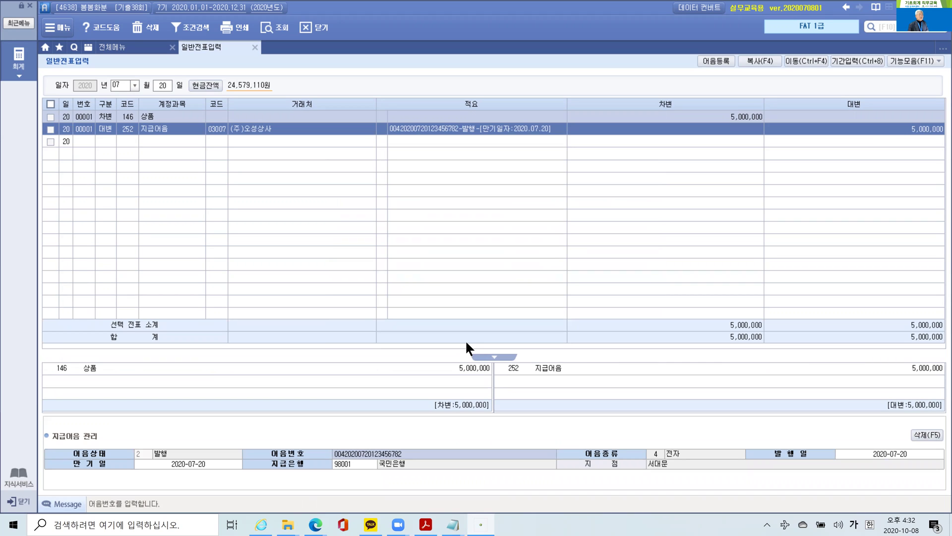
key("Return")
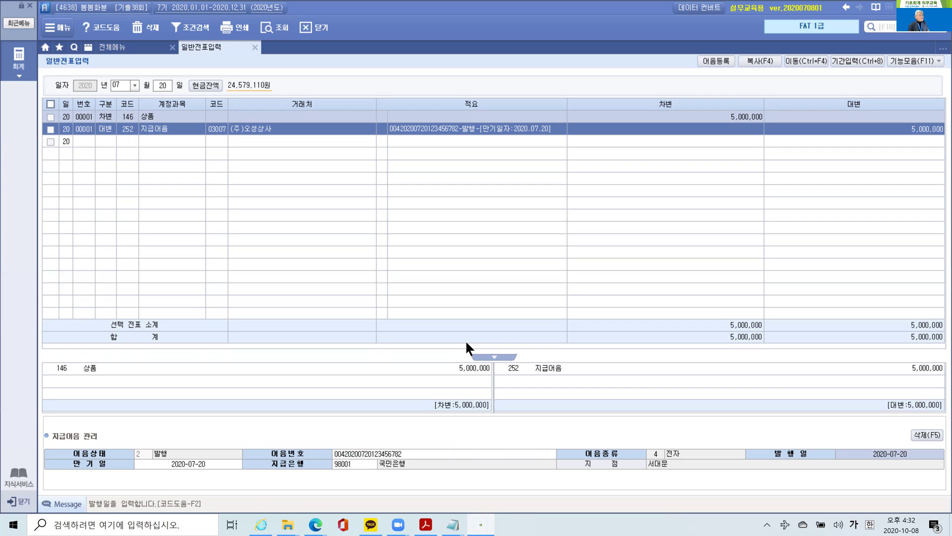
key("Return")
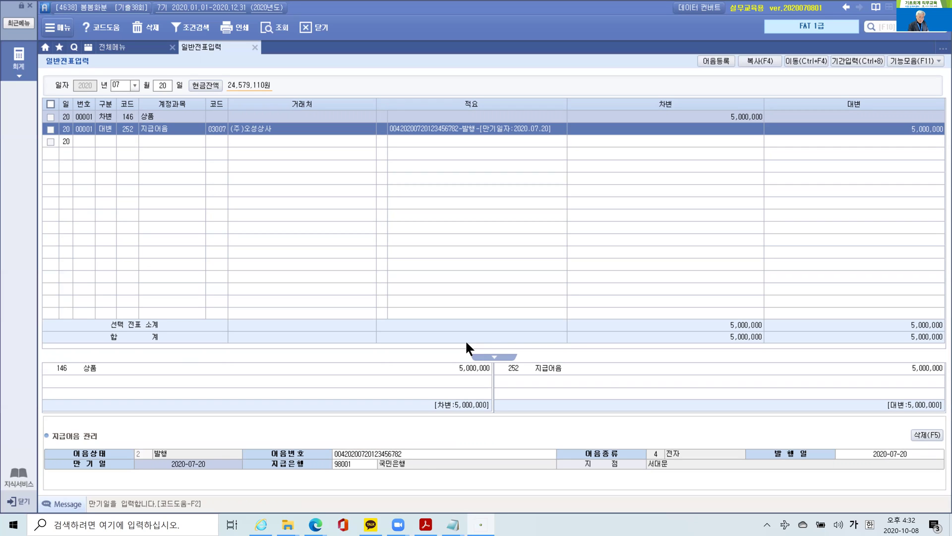
type("2020-")
type("09-20")
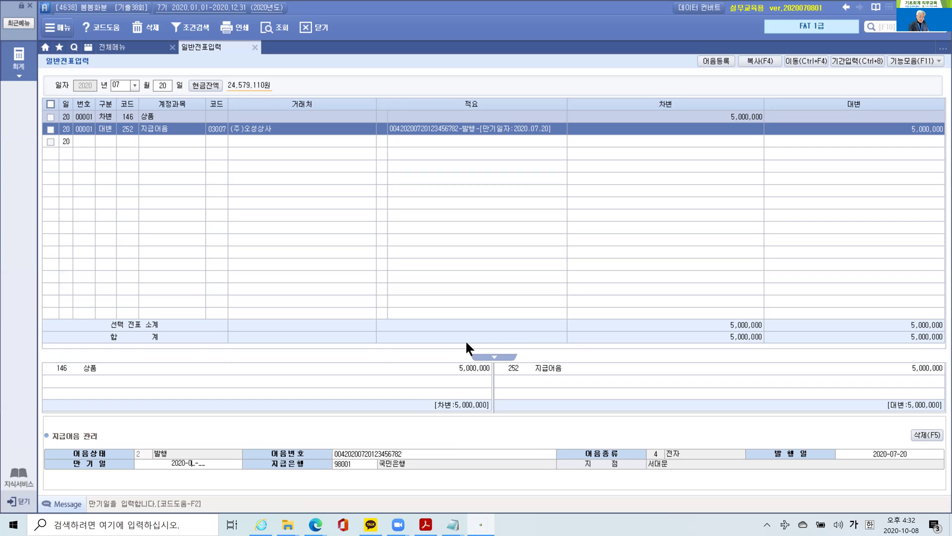
key("Return")
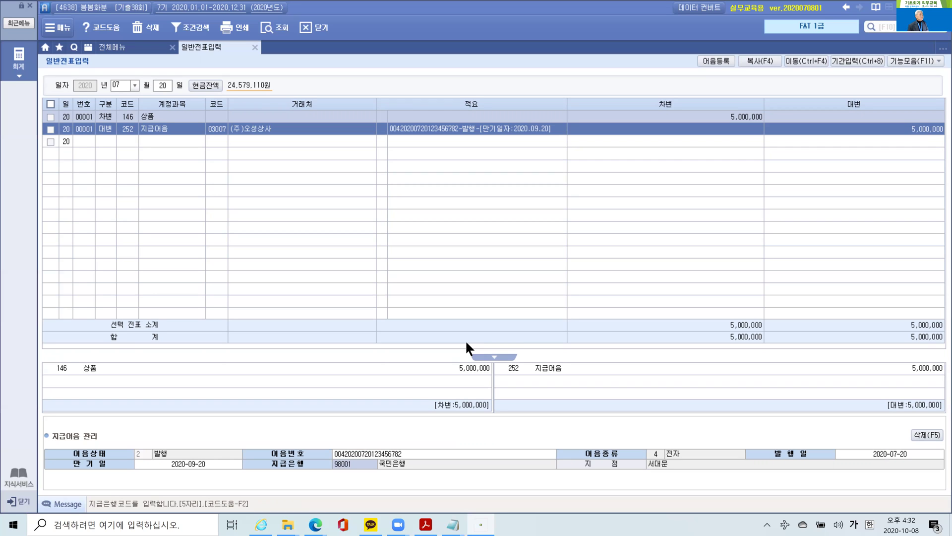
key("Return")
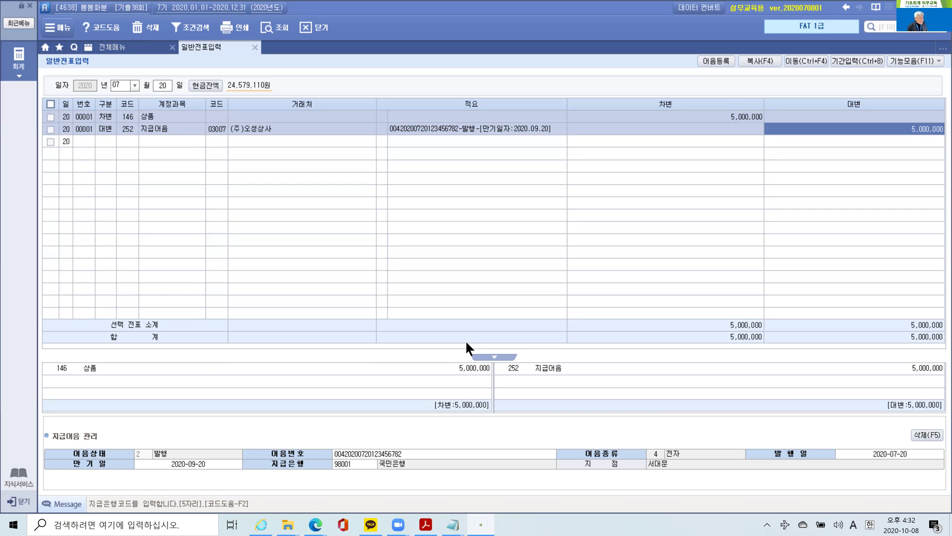
left_click(479, 524)
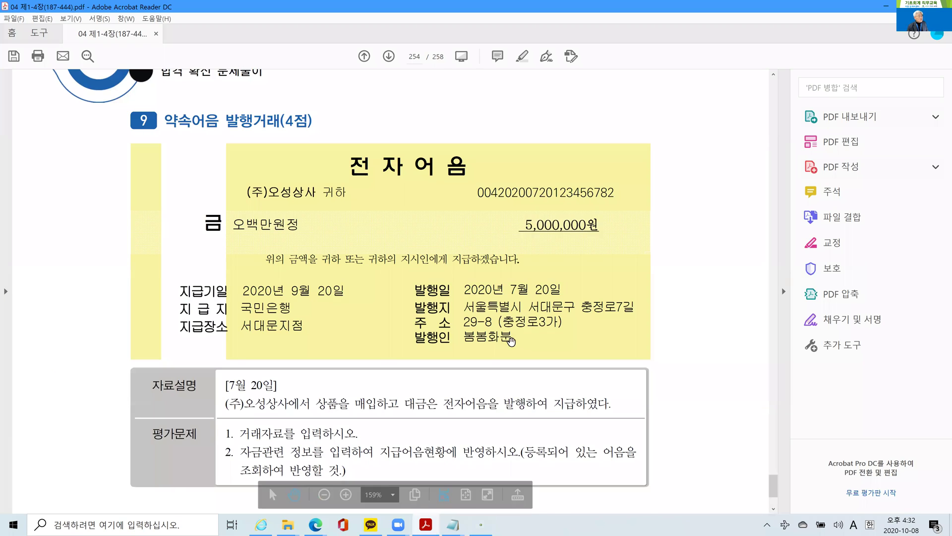
- Scroll the PDF to problem 10, the July 31 6,500,000 외상매출금 bad-debt write-off
scroll(530, 314, "down", 3)
scroll(530, 314, "down", 2)
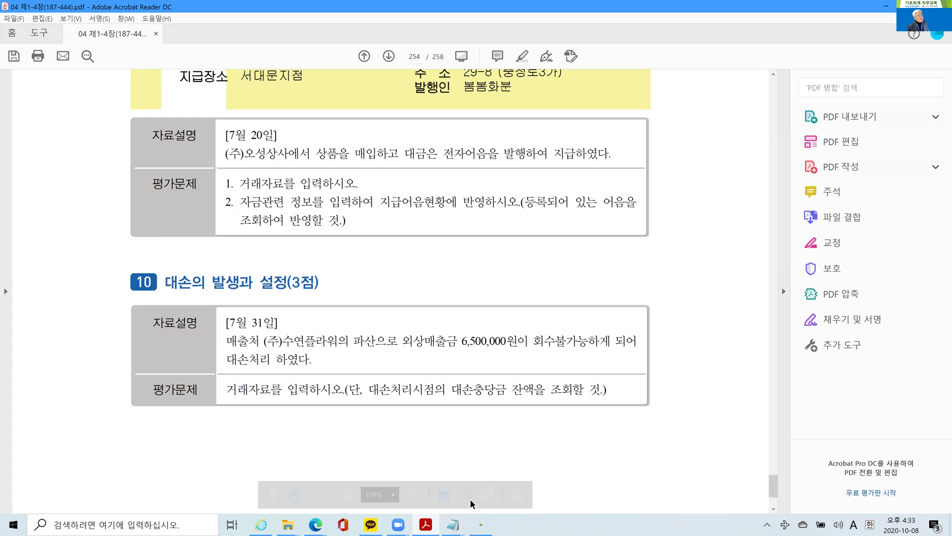
left_click(479, 527)
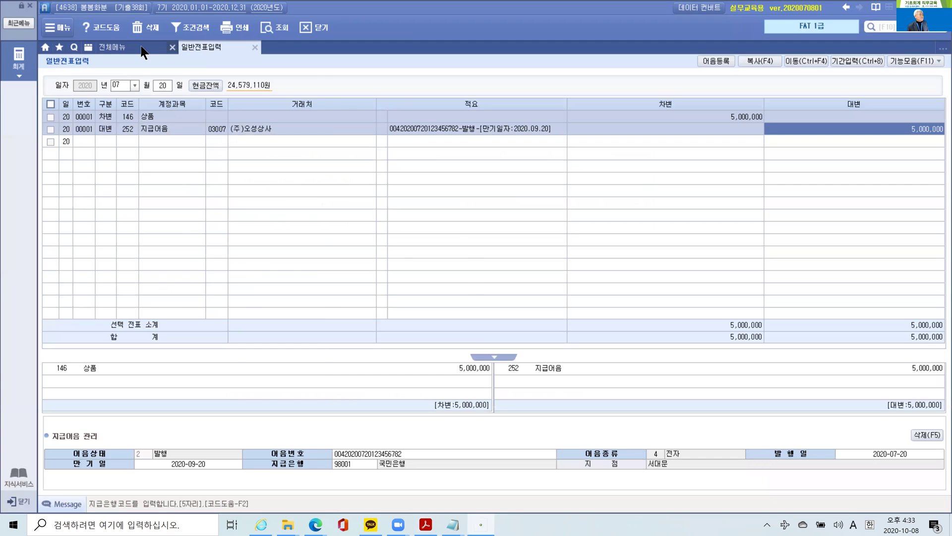
- Open the 합계잔액시산표 through July 31 and read the 대손충당금 balance of 4,500,000
left_click(134, 47)
left_click(195, 128)
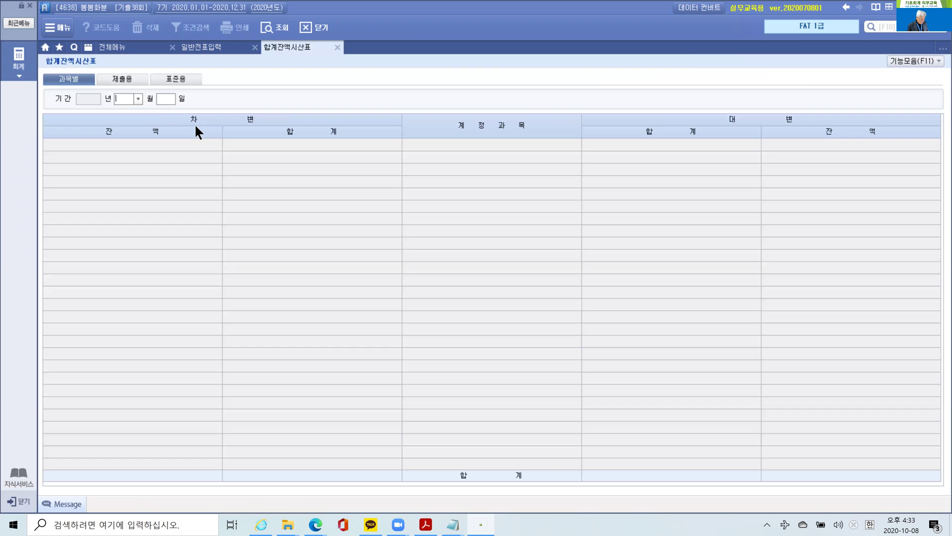
type("7")
key("Return")
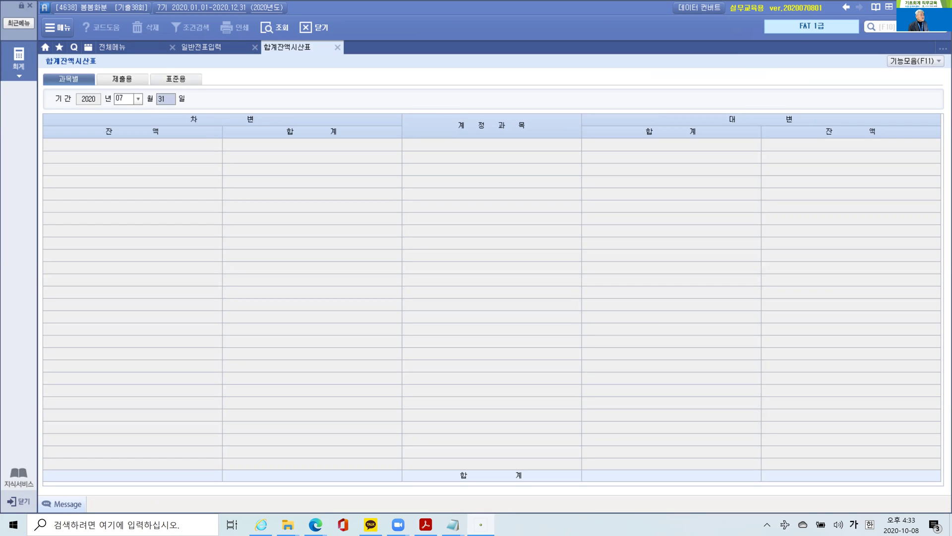
key("Return")
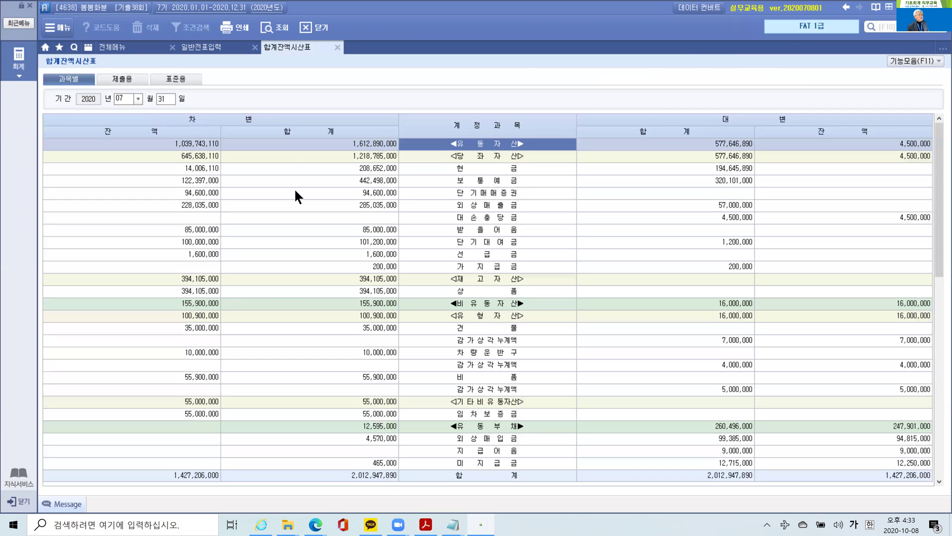
left_click_drag(496, 205, 499, 218)
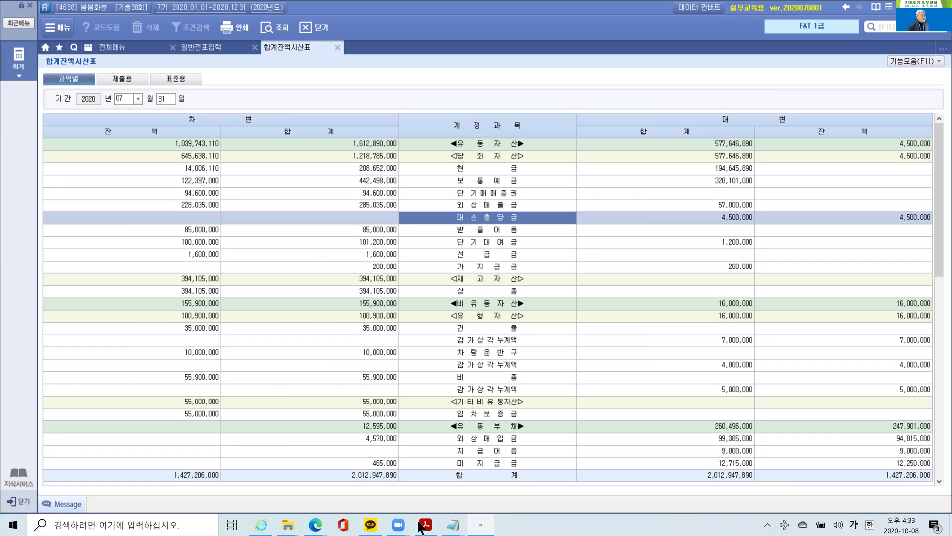
- Return to general voucher entry and switch to the July 31 vouchers
left_click(194, 48)
left_click(155, 86)
type("30")
key("Return")
type("4")
key("Return")
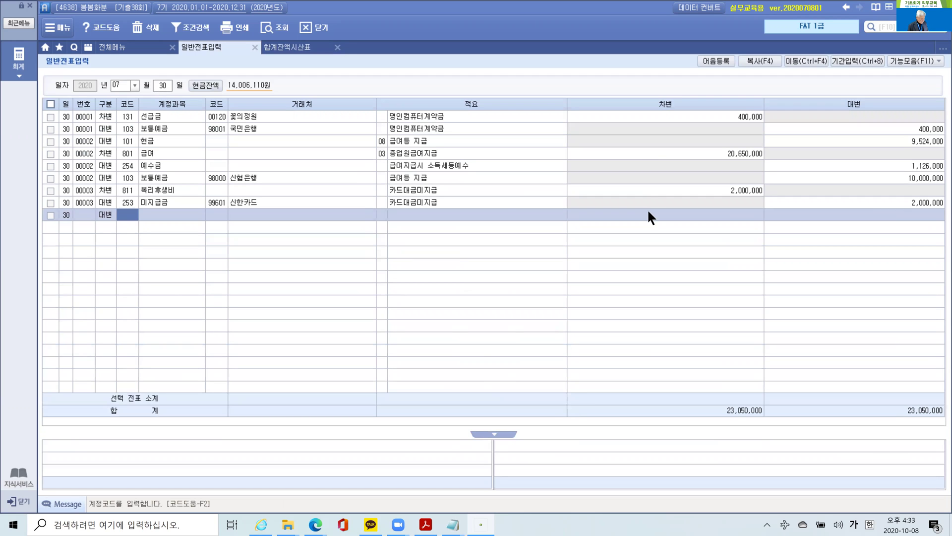
left_click(167, 89)
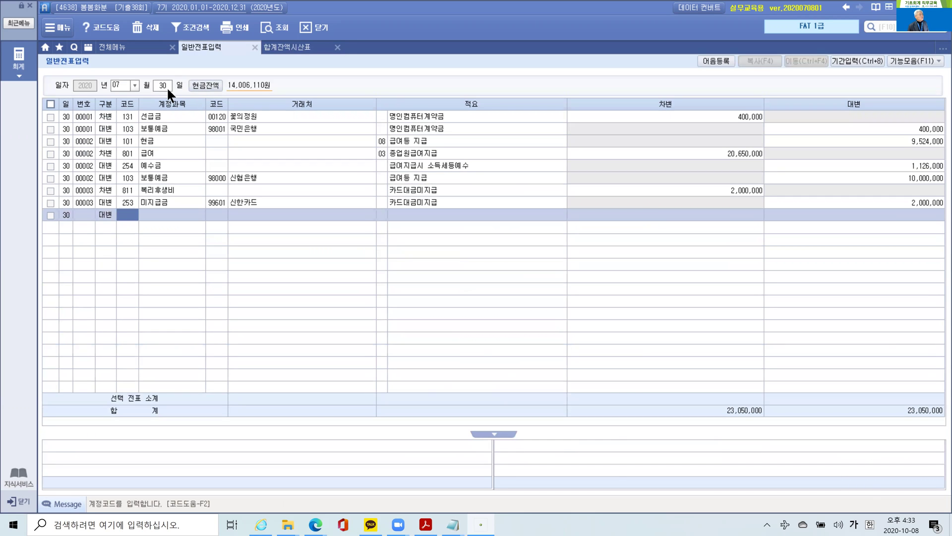
type("31")
key("Return")
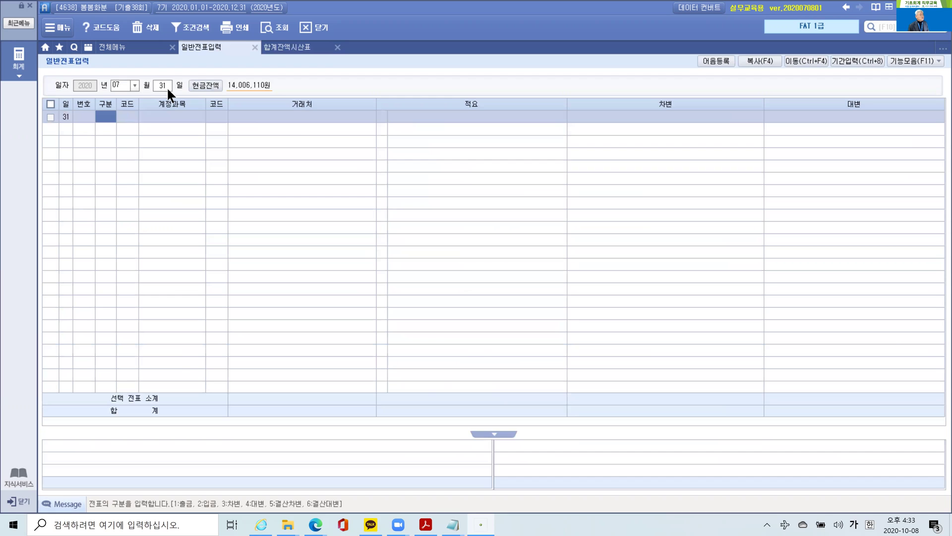
- Credit 108 외상매출금 for customer 03008 (주)수연플라워 with 6,500,000
type("4")
key("Return")
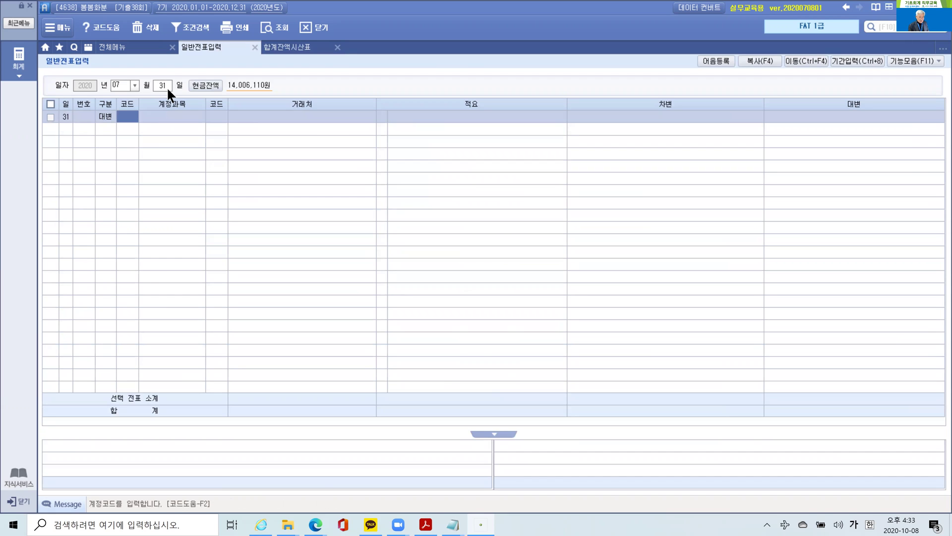
type("108")
key("Return")
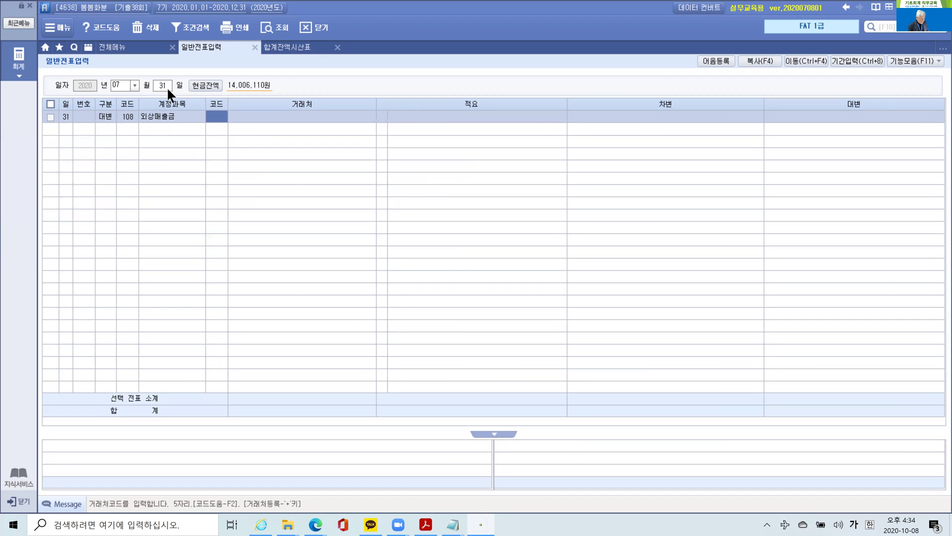
type("03008")
key("Return")
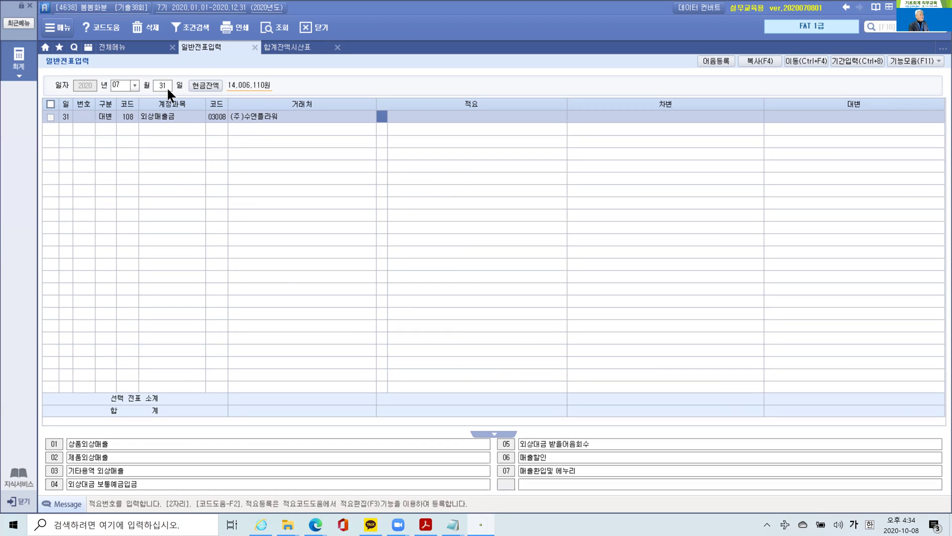
key("Return")
key("Return")
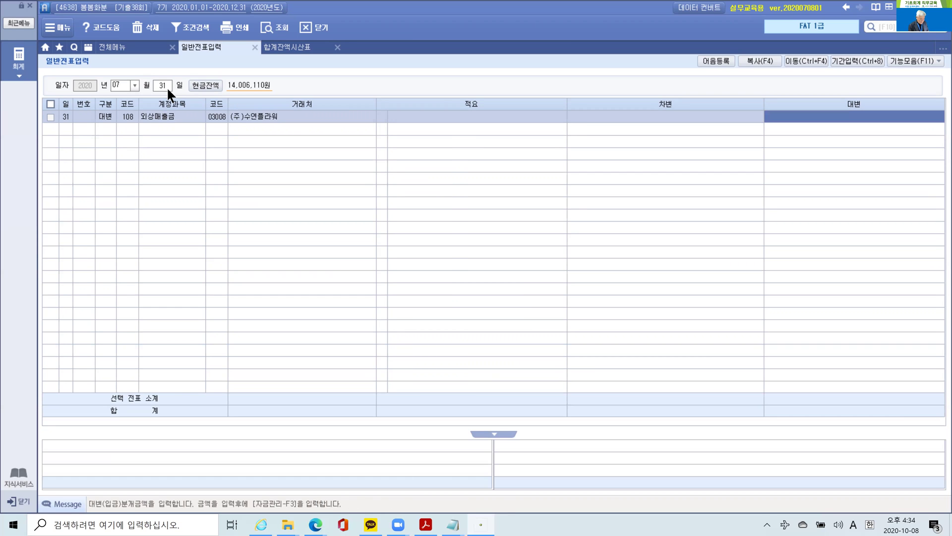
type("6500000")
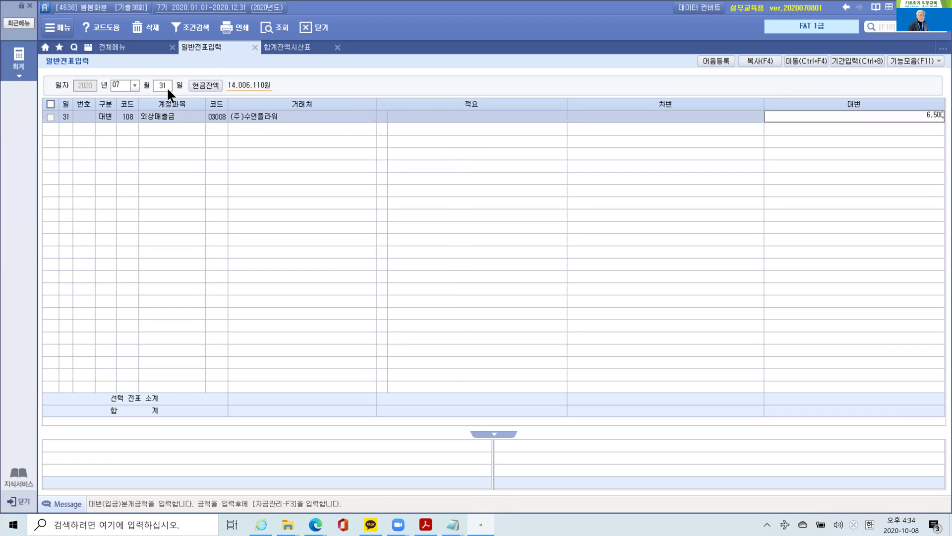
key("Return")
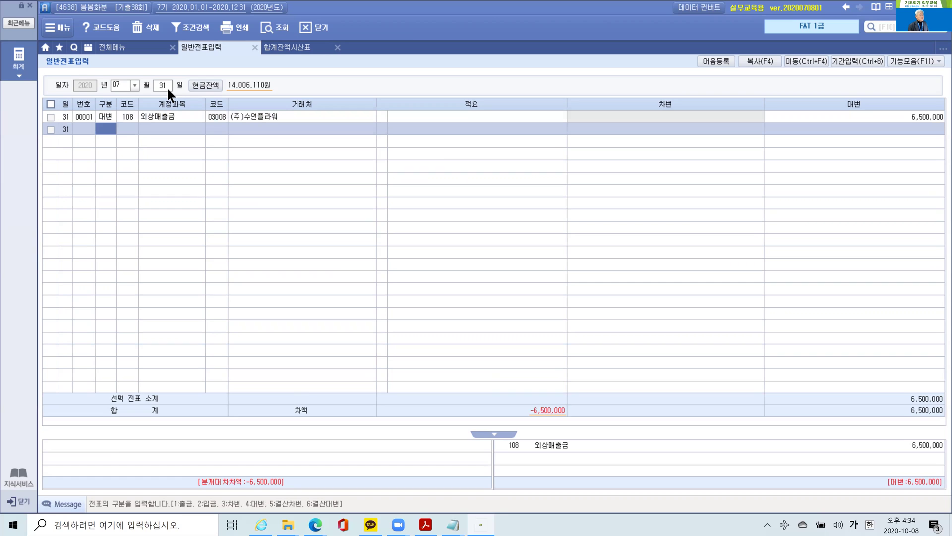
- Debit 대손충당금 (109) with 4,500,000
type("3")
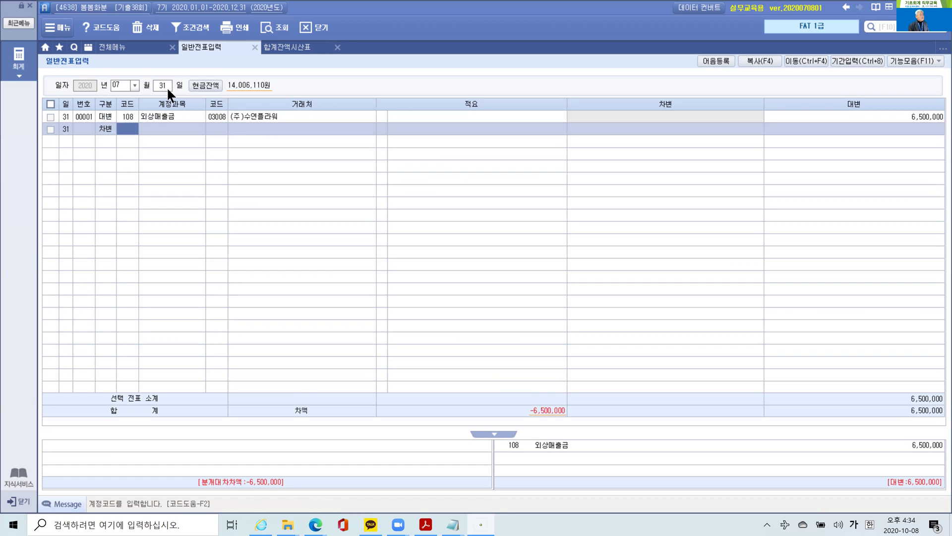
type("109")
key("Return")
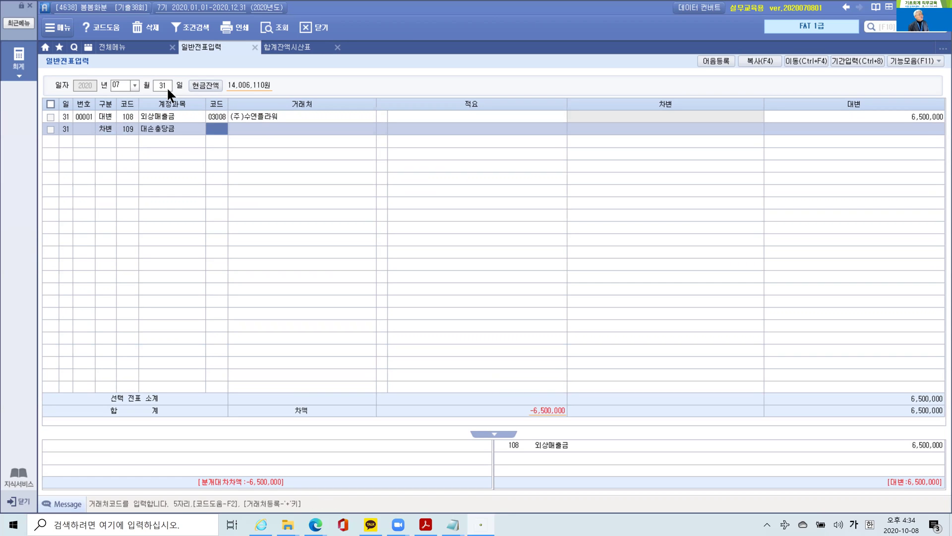
key("Return")
key("Return")
key("Return")
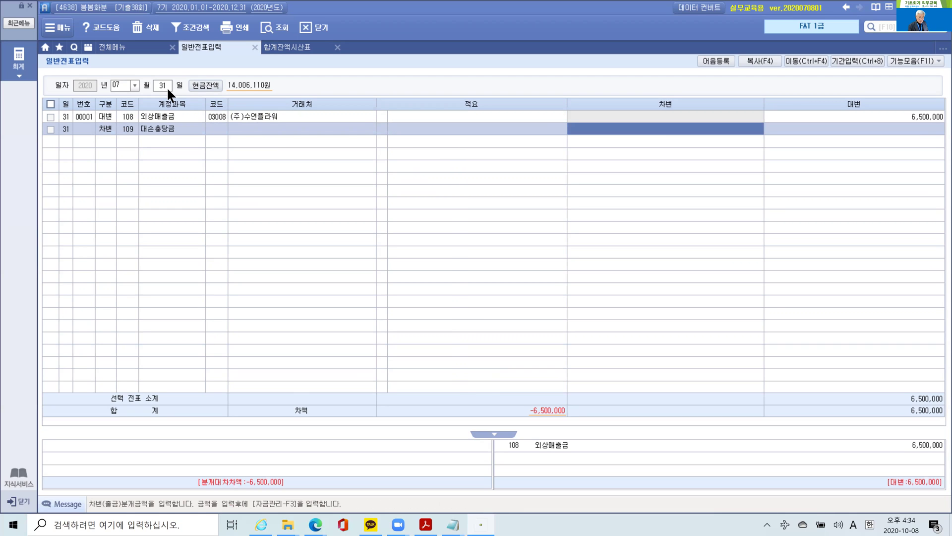
type("4500000")
key("Return")
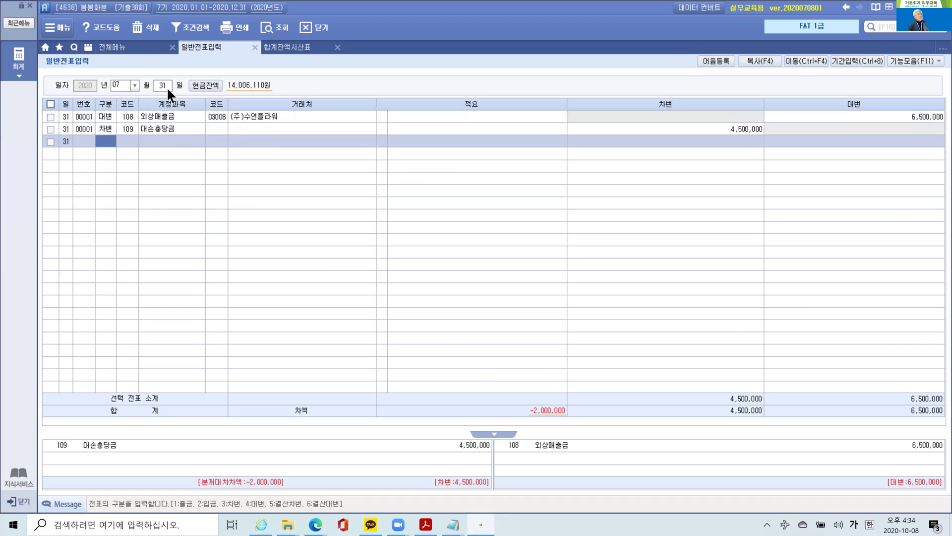
- Add an 835 대손상각비 debit of 2,000,000 so both sides total 6,500,000
type("3")
key("Return")
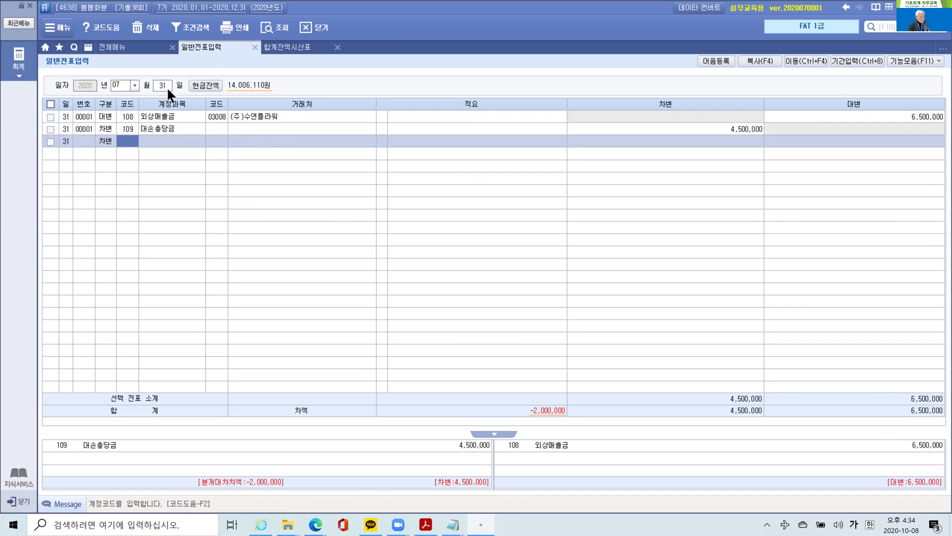
type("대손")
key("Return")
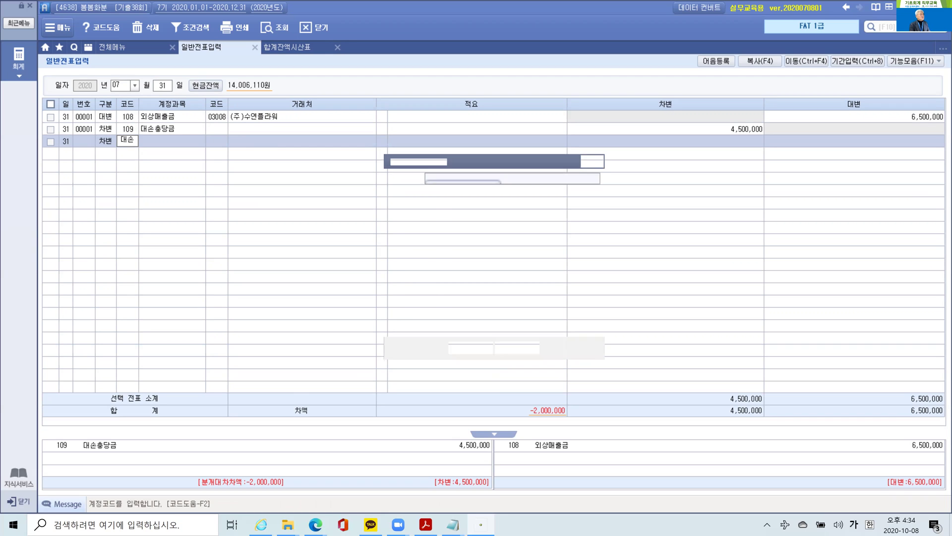
key("Down")
key("Down")
key("Down")
key("Down")
key("Down")
key("Down")
key("Down")
key("Down")
key("Down")
key("Down")
key("Down")
key("Down")
key("Down")
key("Down")
key("Down")
key("Down")
key("Down")
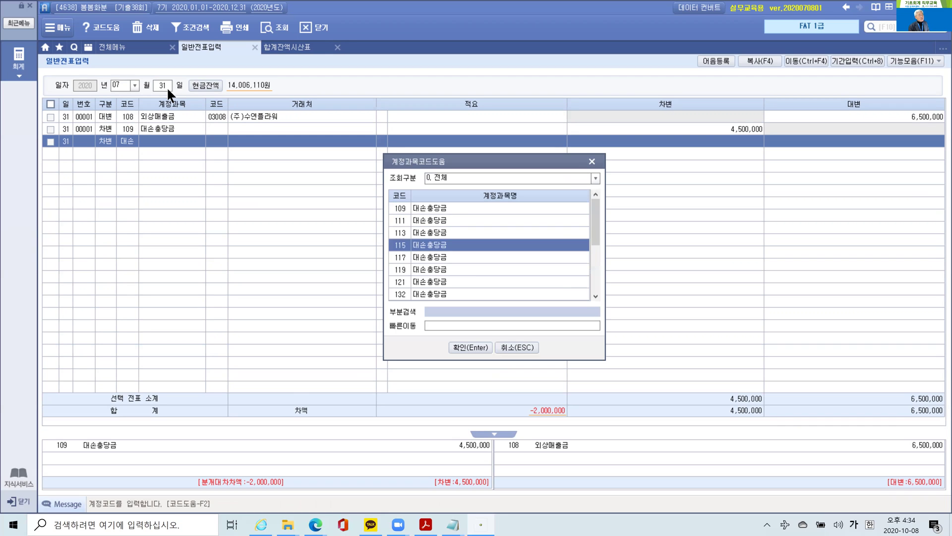
key("Up")
key("Up")
key("Up")
key("Up")
key("Up")
key("Up")
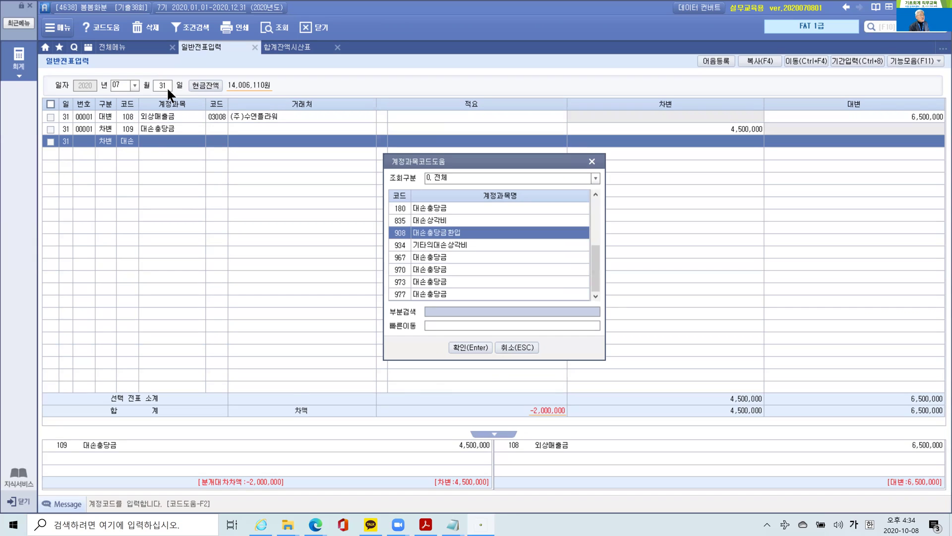
key("Return")
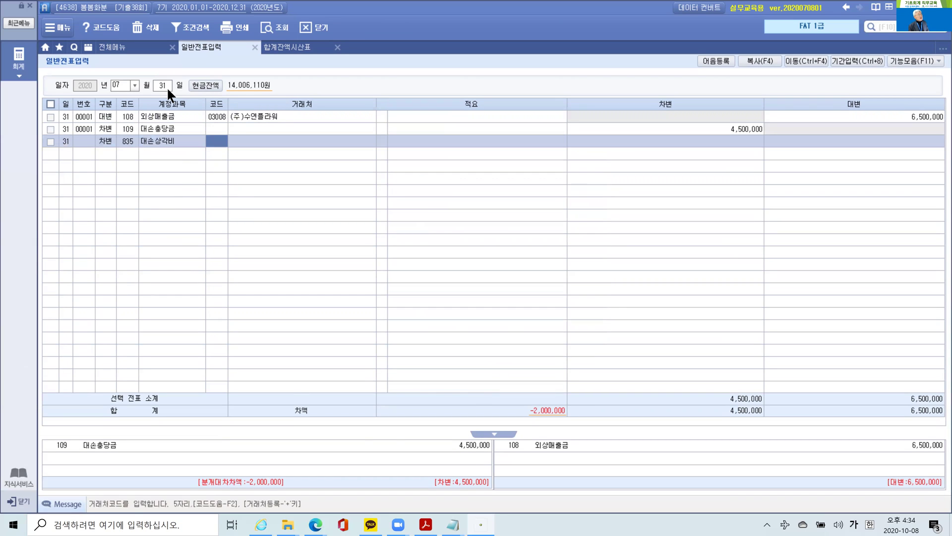
key("Return")
key("Return")
key("Return")
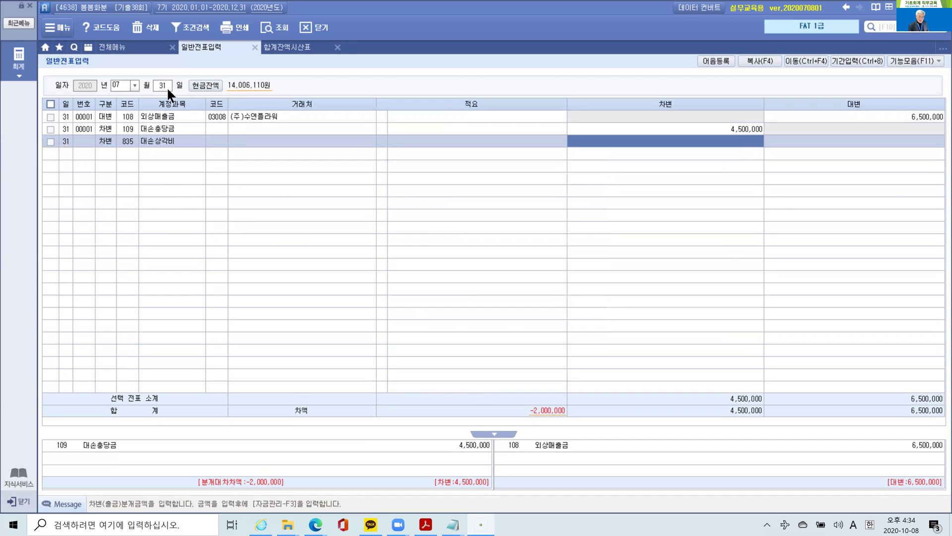
type("2000000")
key("Return")
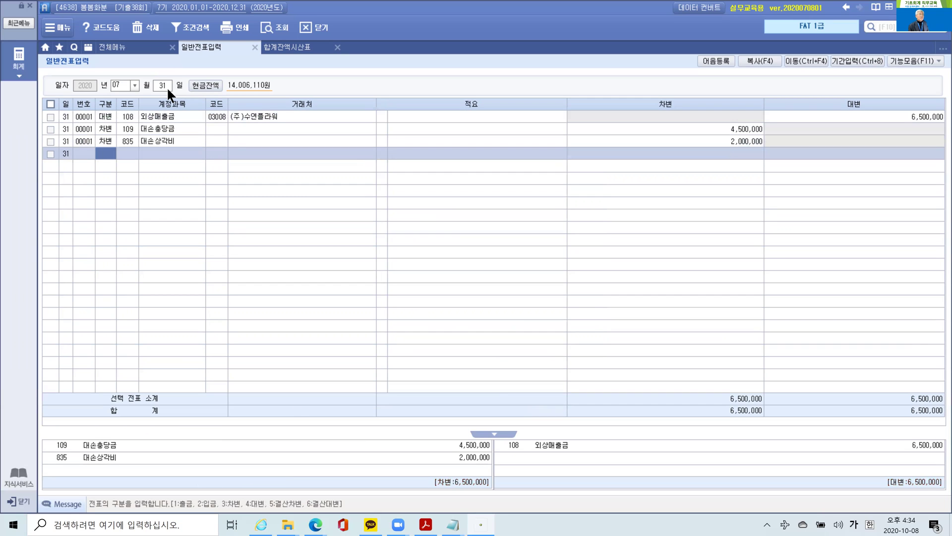
key("Up")
key("Up")
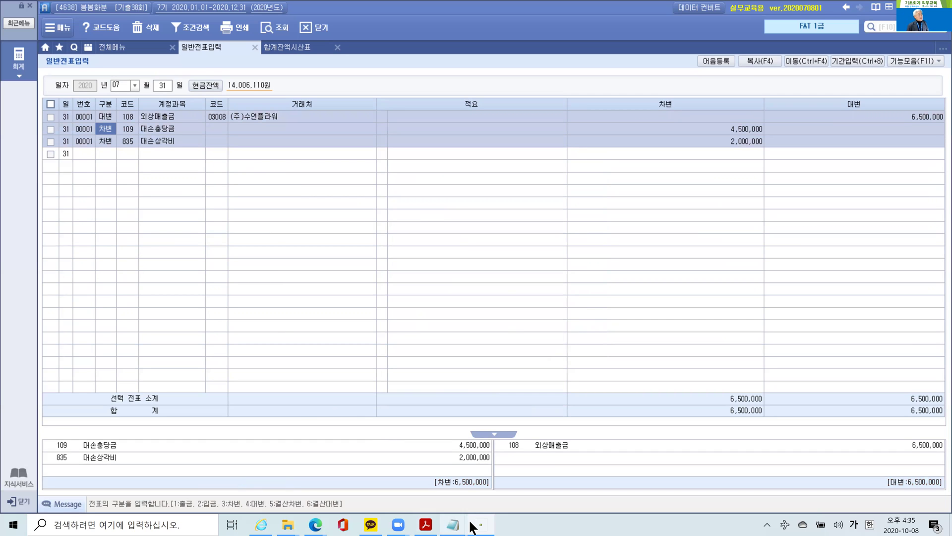
mouse_move(455, 526)
left_click(436, 401)
- Scroll the exam PDF to 문제 3's August 4 거래명세서 correction task, then return to voucher entry
scroll(549, 272, "down", 3)
scroll(550, 304, "down", 3)
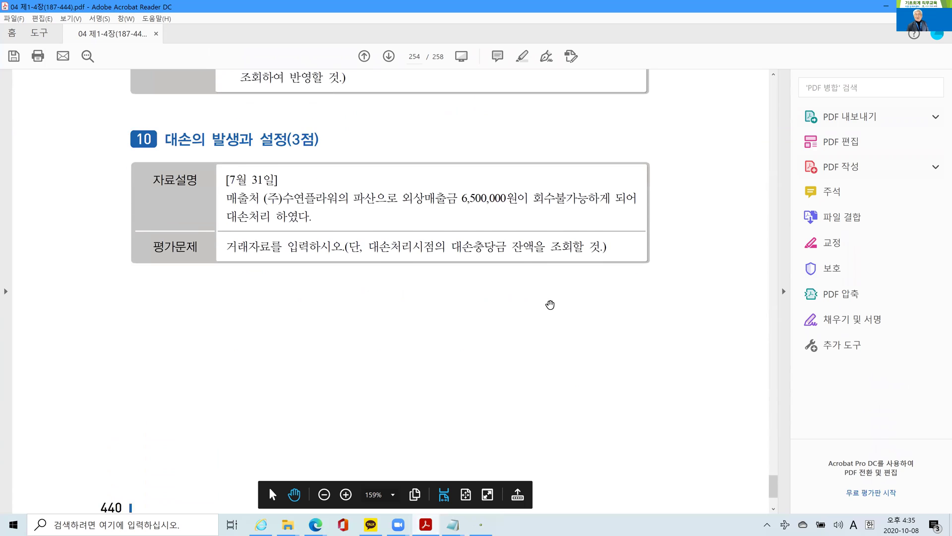
scroll(550, 306, "down", 7)
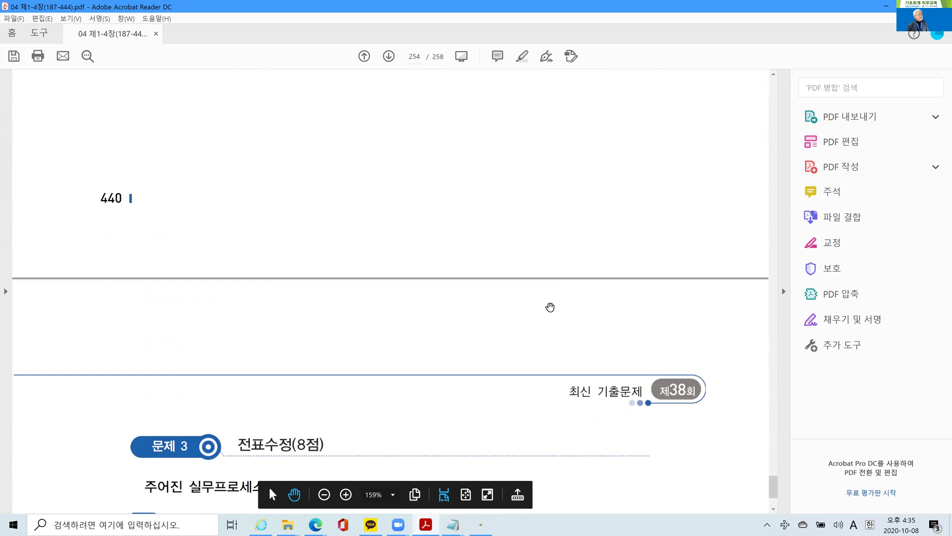
scroll(550, 308, "down", 4)
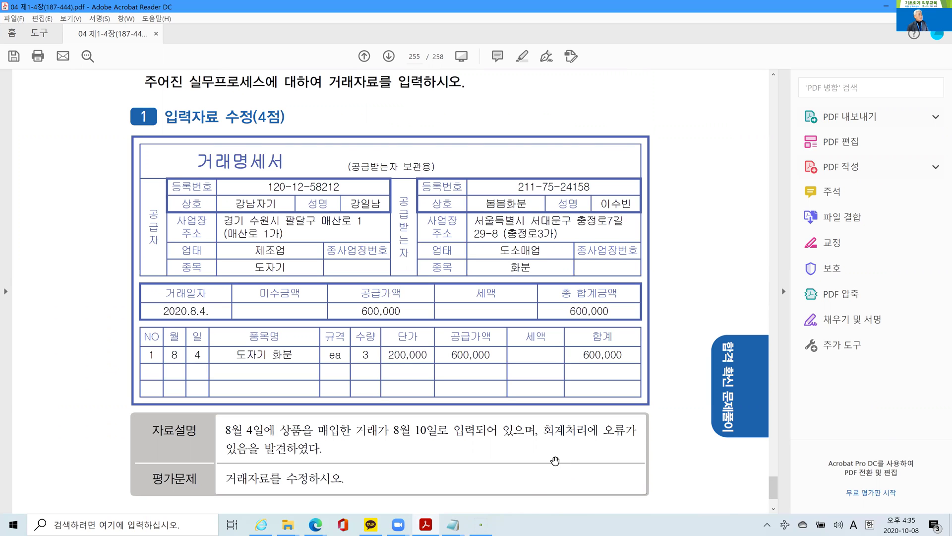
left_click(481, 524)
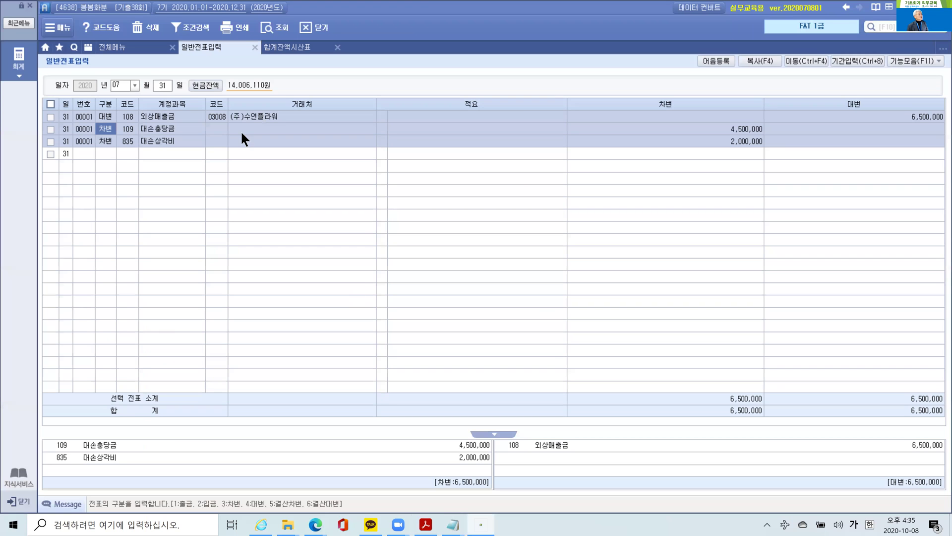
- Display the August 10 vouchers, check the 강남자기 vendor code, and compare with the invoice PDF
left_click(124, 81)
type("8")
key("Return")
type("10")
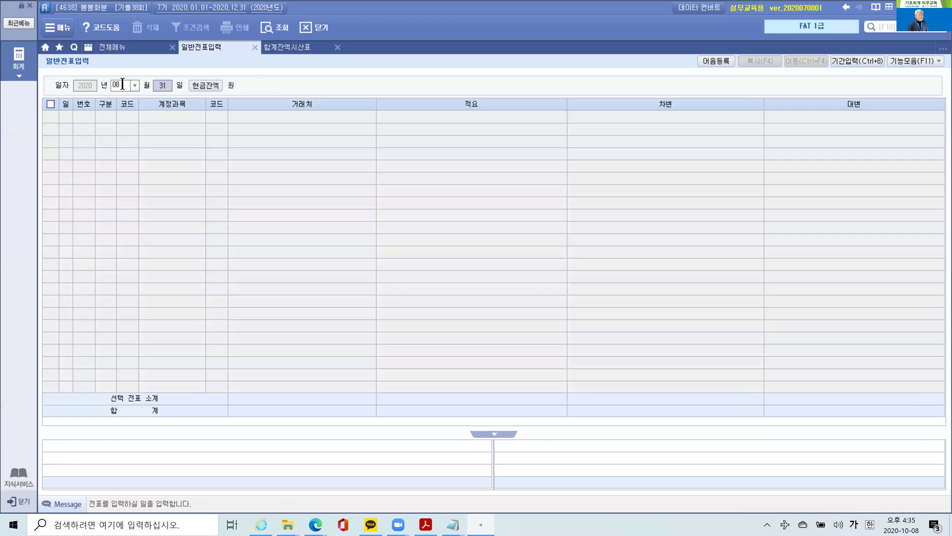
key("Return")
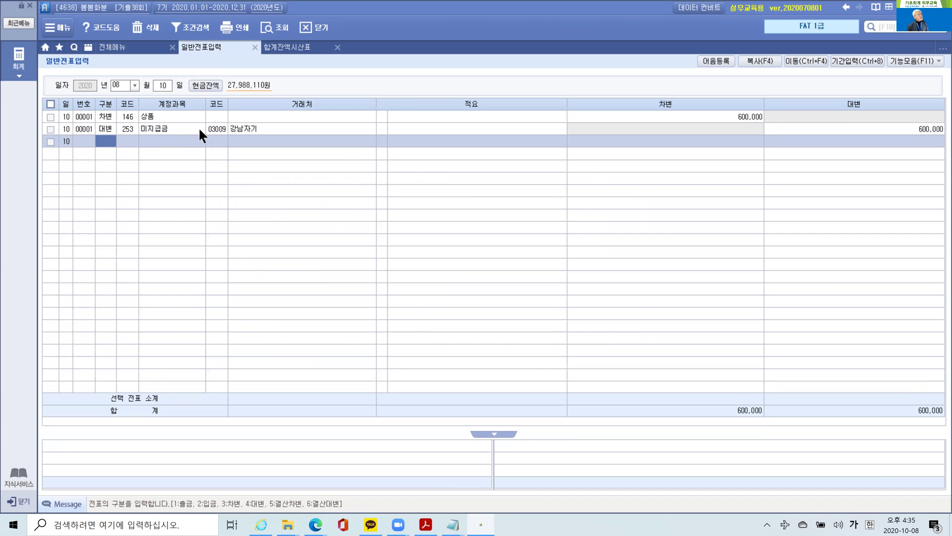
left_click(219, 129)
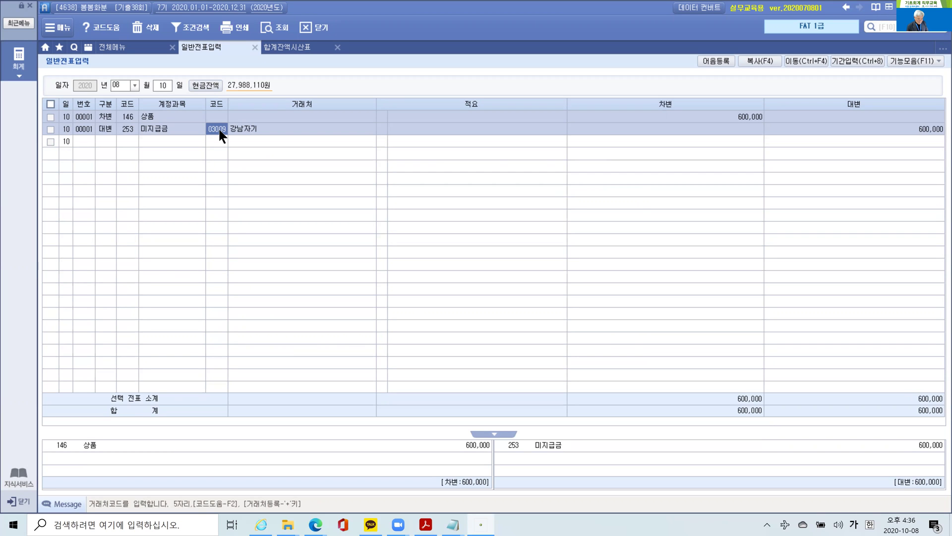
left_click(426, 524)
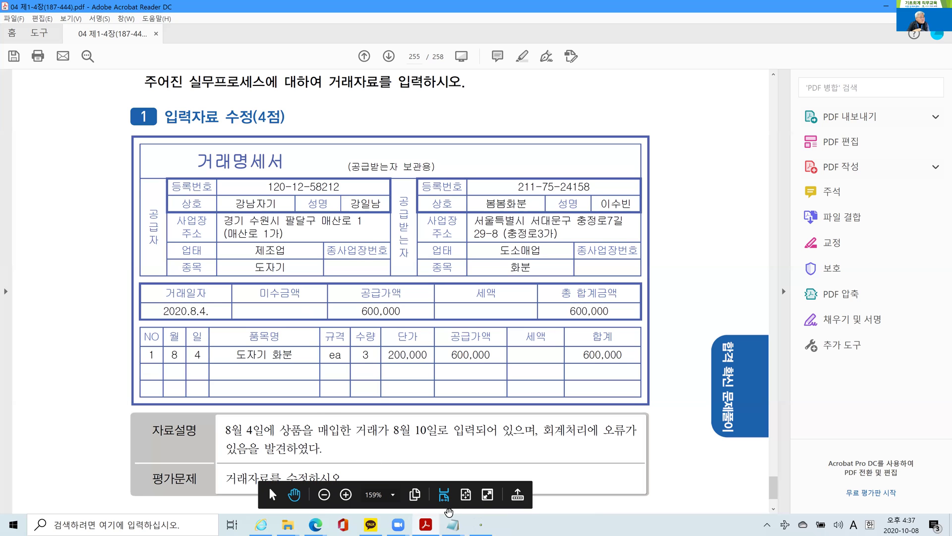
- Return to the August 10 vouchers in 일반전표입력
left_click(453, 525)
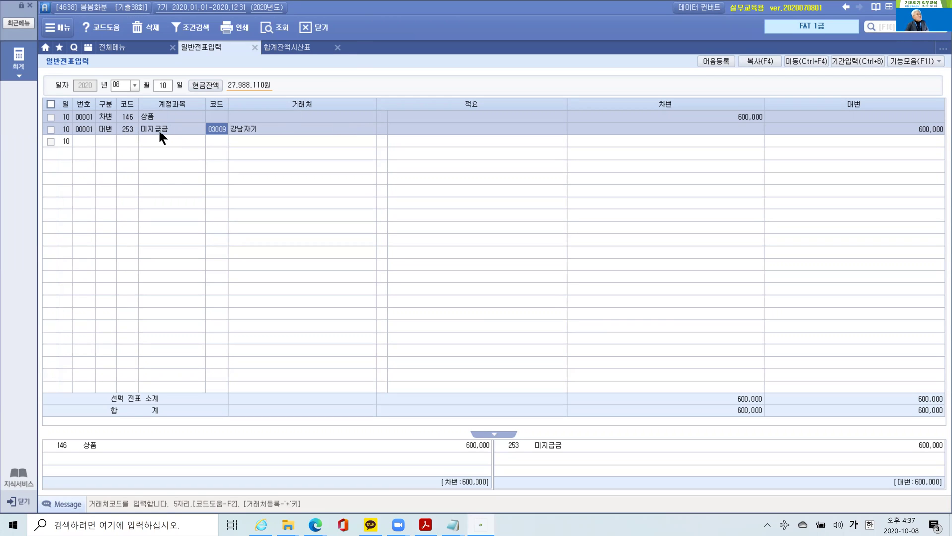
- Change the credit account from 253 미지급금 to 251 외상매입금 and mark the voucher lines
left_click(130, 128)
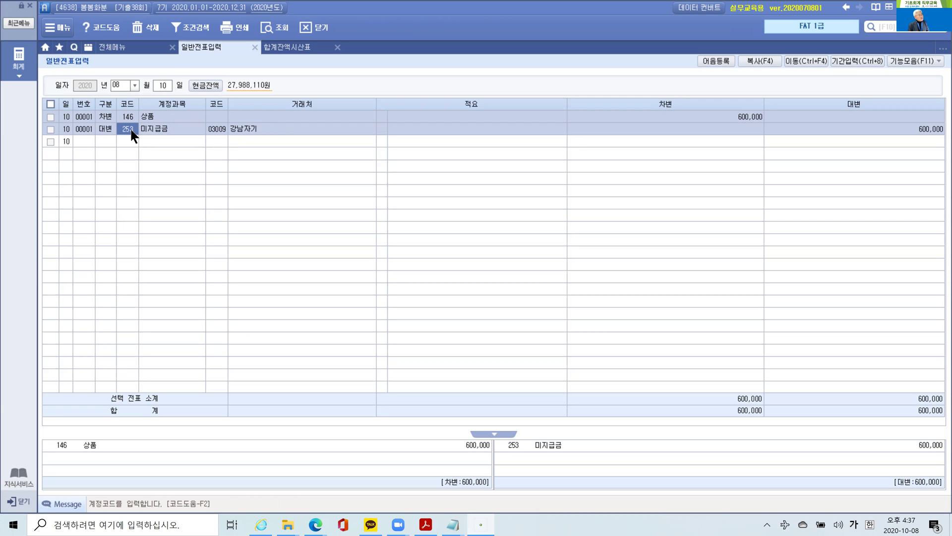
type("108")
key("Return")
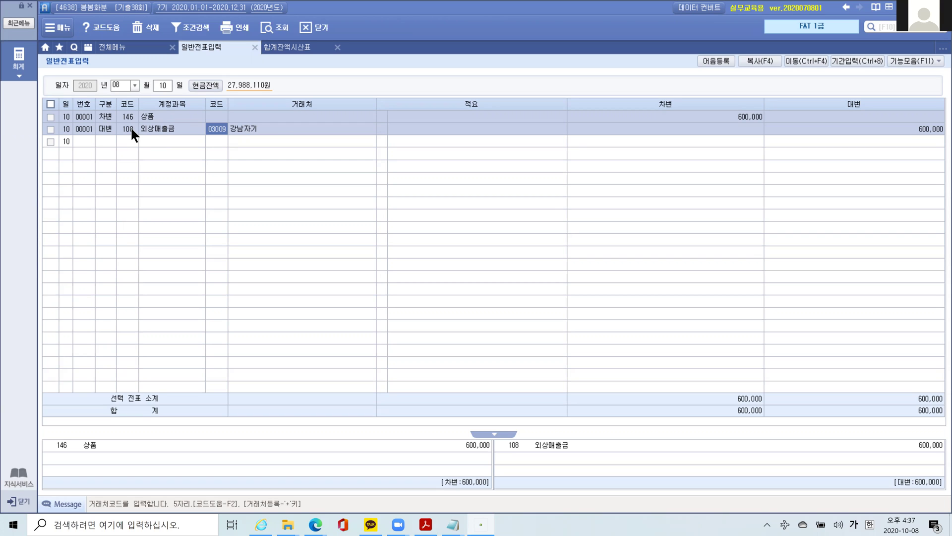
left_click(129, 128)
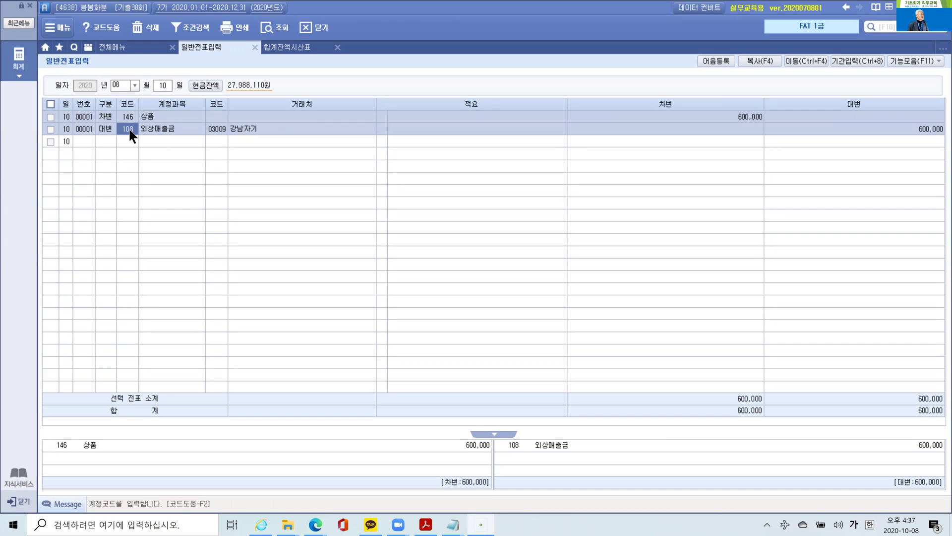
type("251")
key("Return")
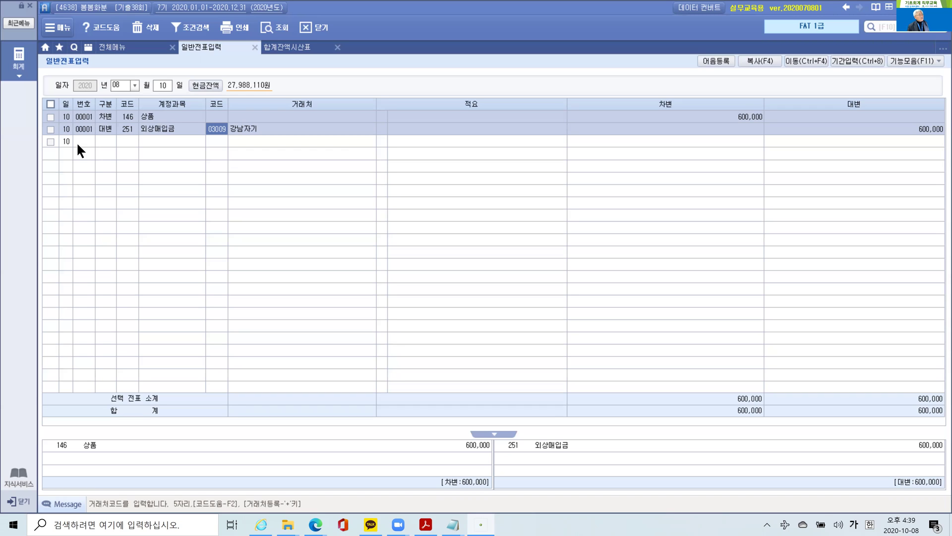
left_click(50, 116)
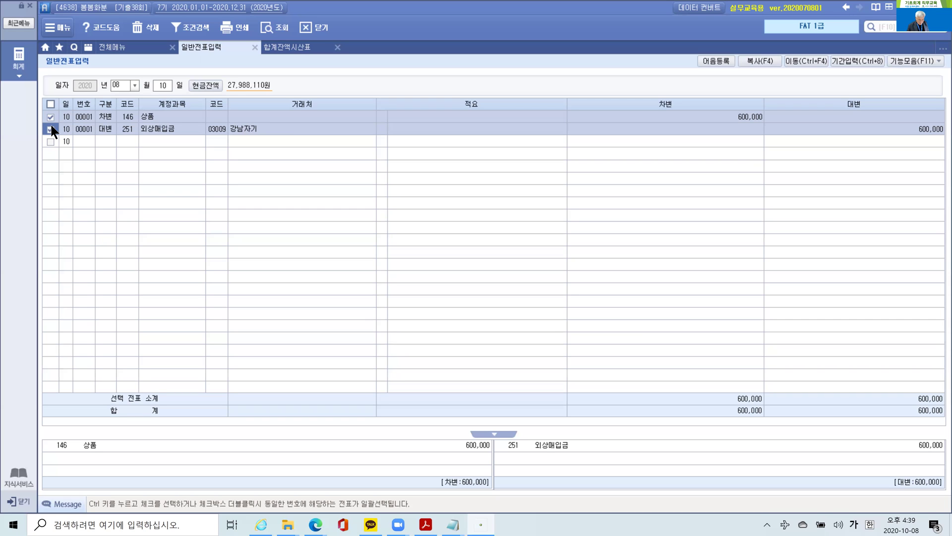
- Move the marked voucher to 08월 04일 and acknowledge the success notice
left_click(803, 60)
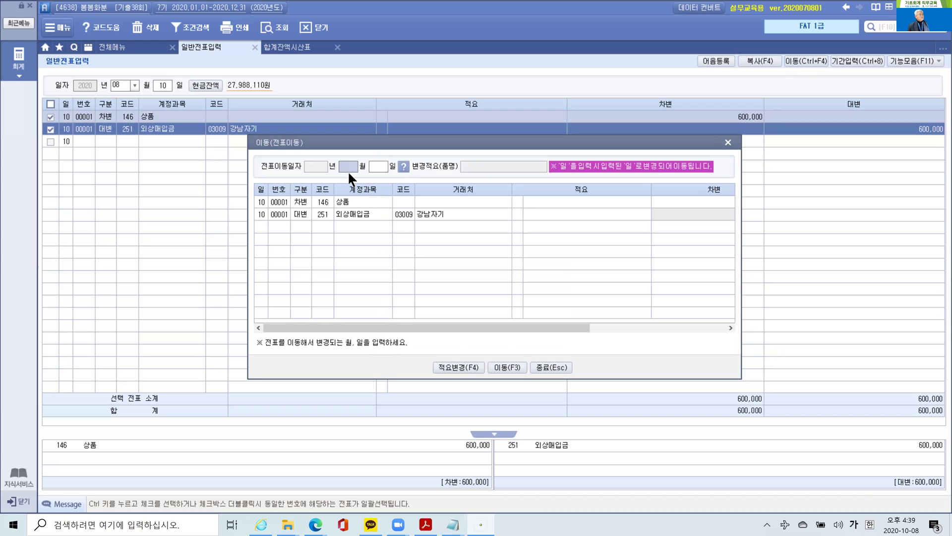
type("08")
key("Return")
type("04")
left_click(517, 368)
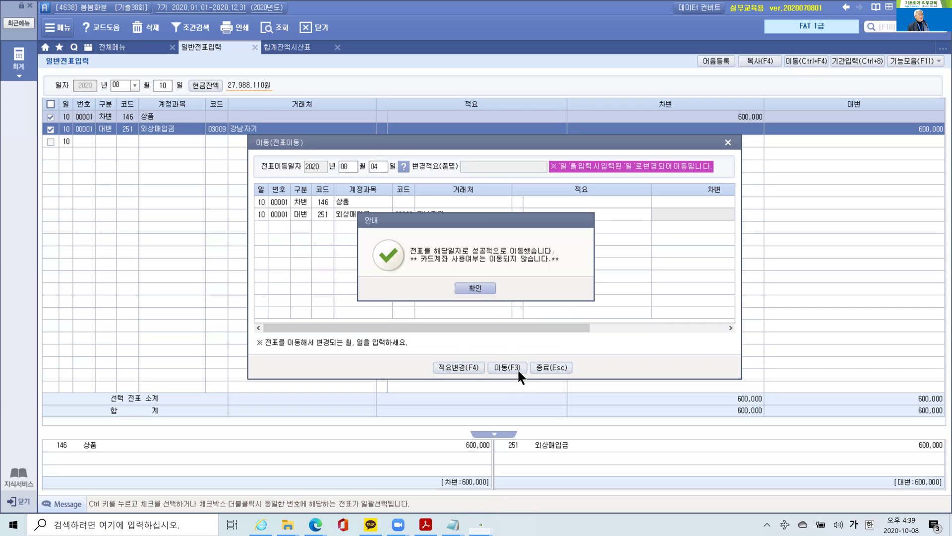
left_click(471, 287)
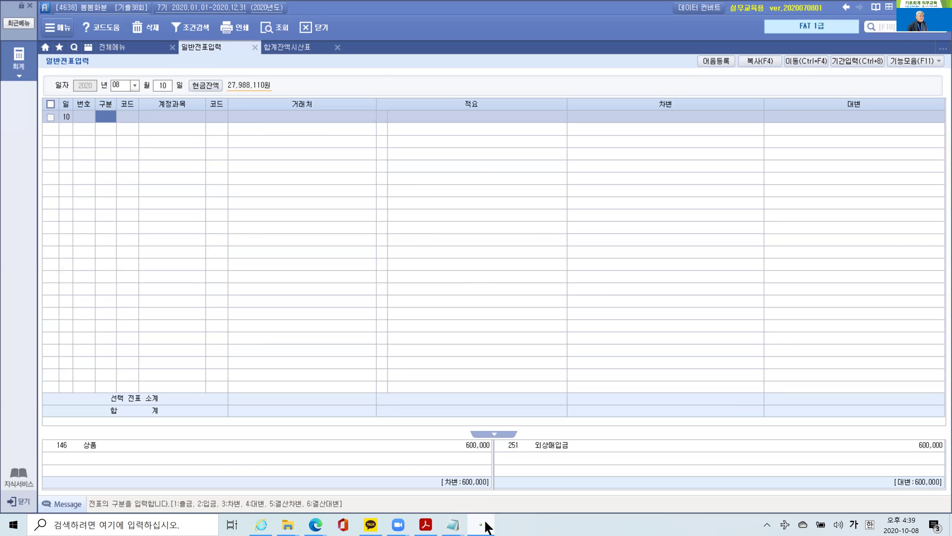
left_click(438, 506)
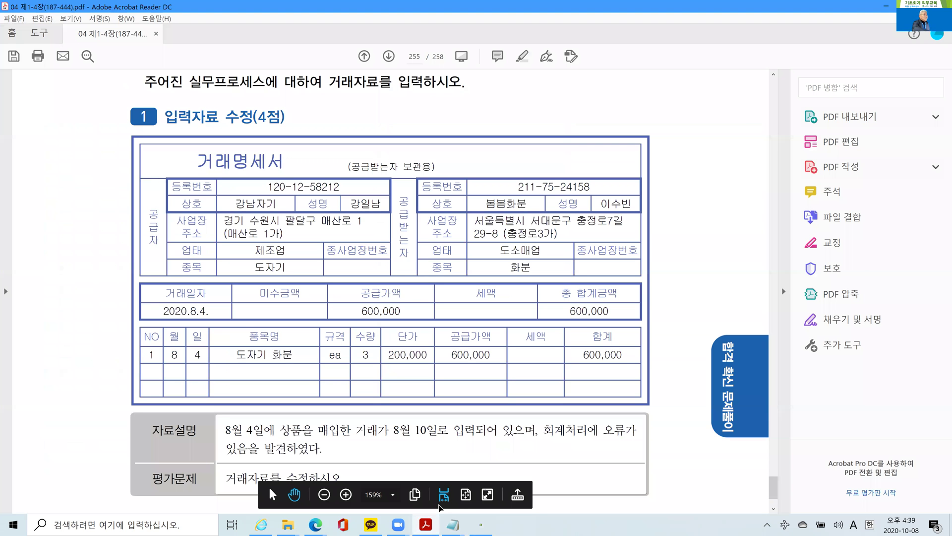
- Review correction task 2, the 2020-9-20 1,800,000 payment to (주)예스도자기
scroll(439, 506, "down", 8)
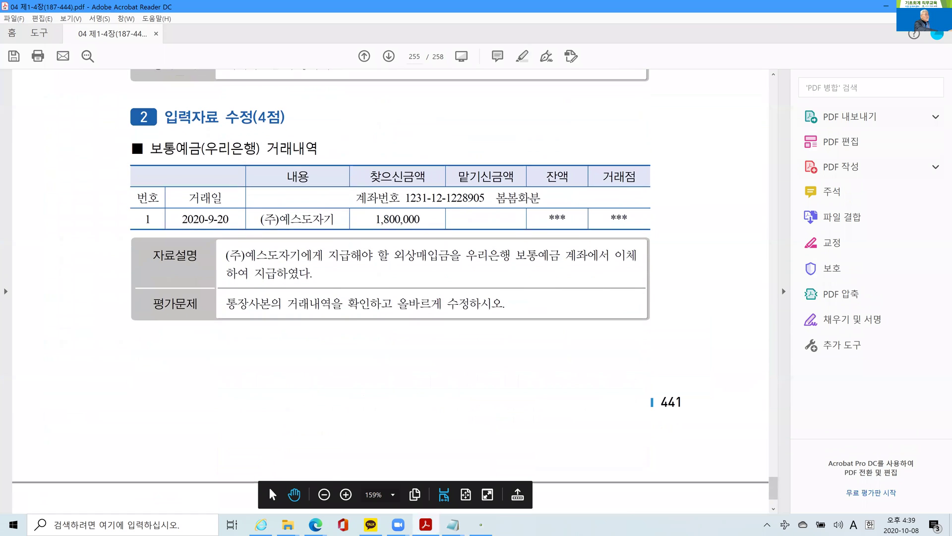
scroll(439, 506, "up", 1)
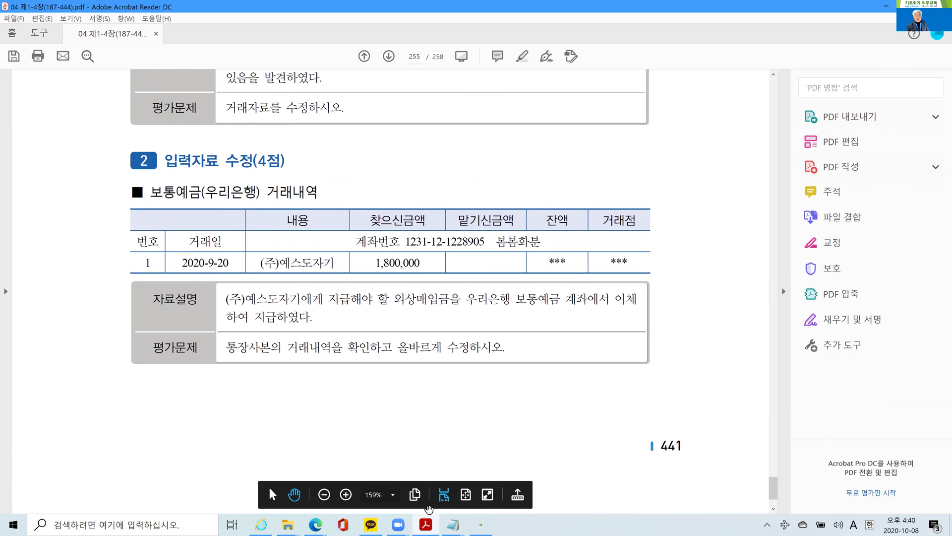
mouse_move(429, 526)
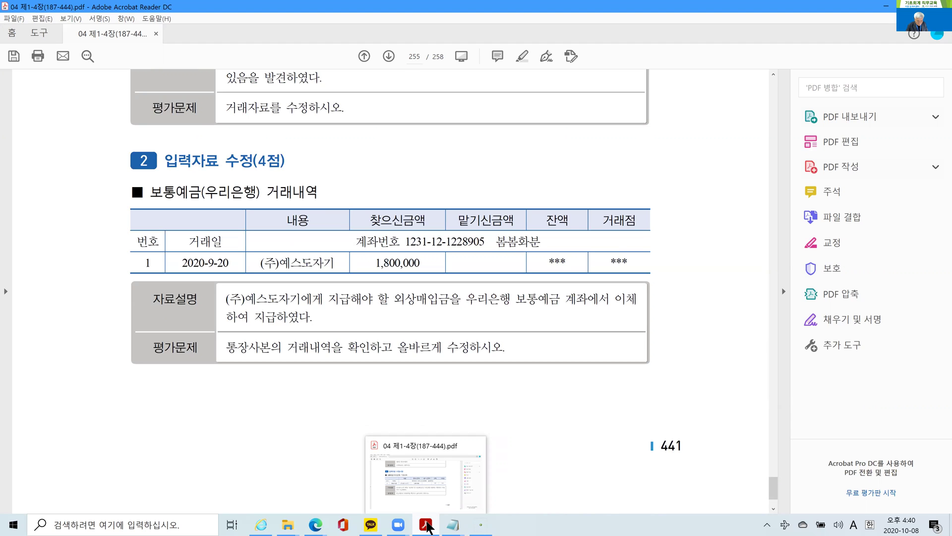
left_click(425, 526)
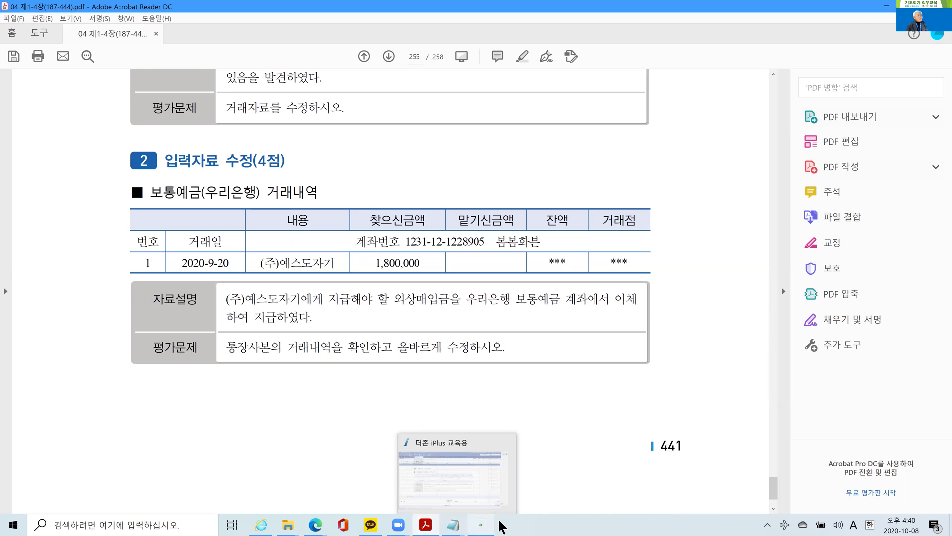
left_click(483, 525)
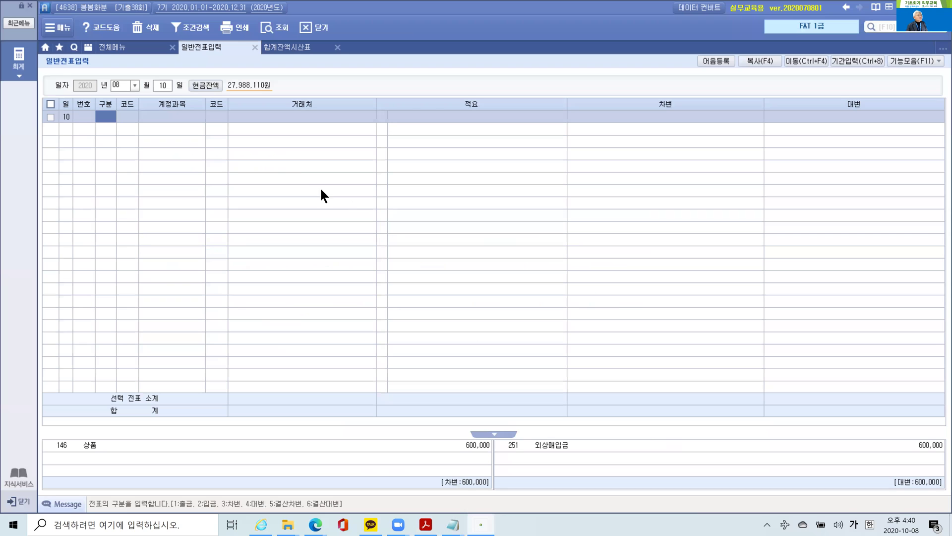
- On the 9/20 voucher, set the 보통예금 credit line's partner to 98003 우리은행(보통)
left_click(126, 86)
type("09")
key("Return")
type("20")
key("Return")
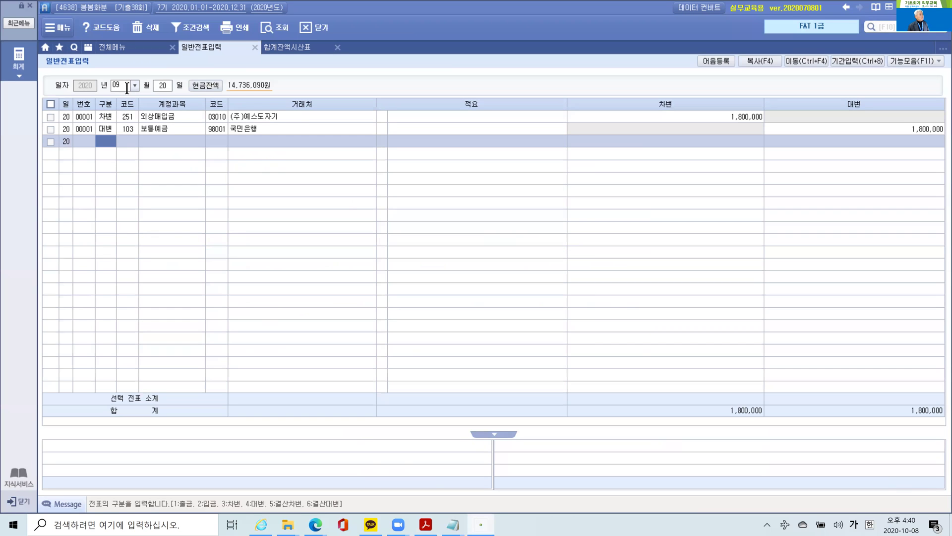
left_click(105, 118)
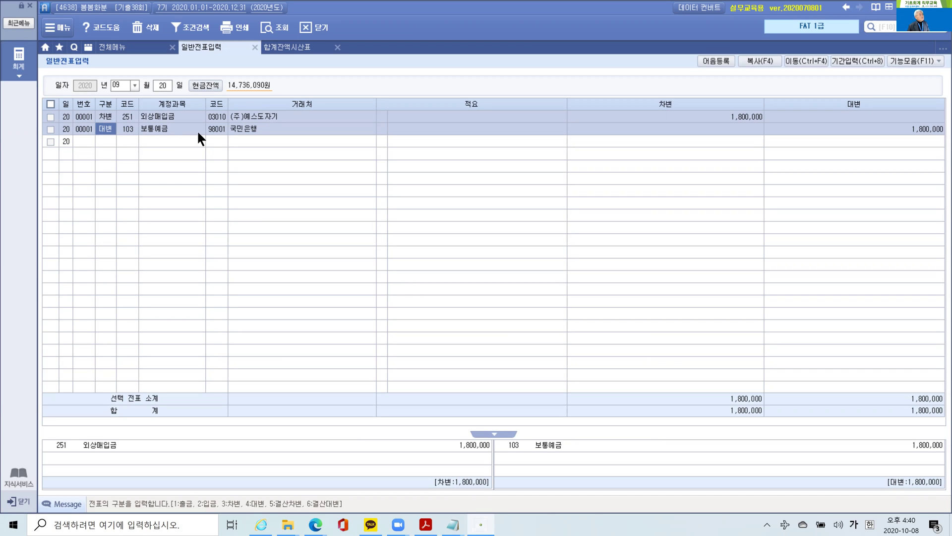
left_click(216, 129)
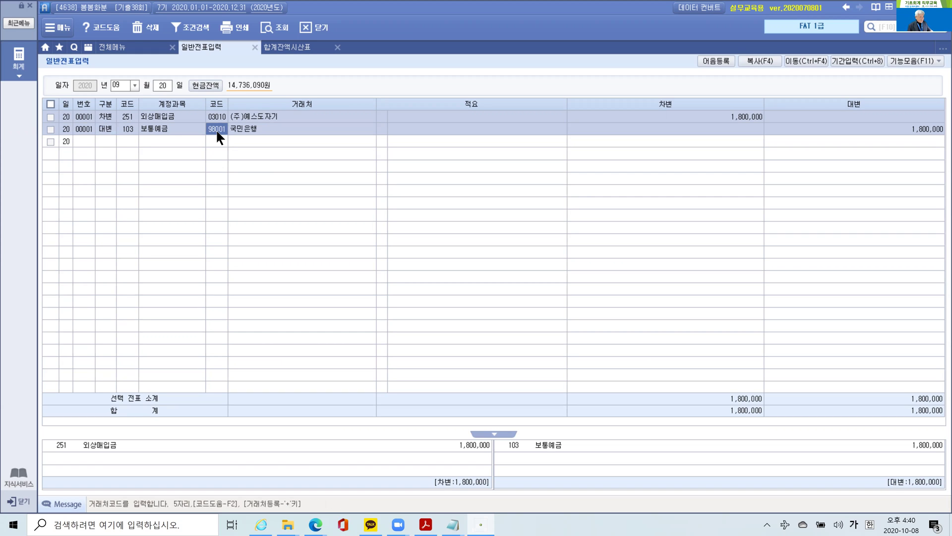
type("우리")
key("Return")
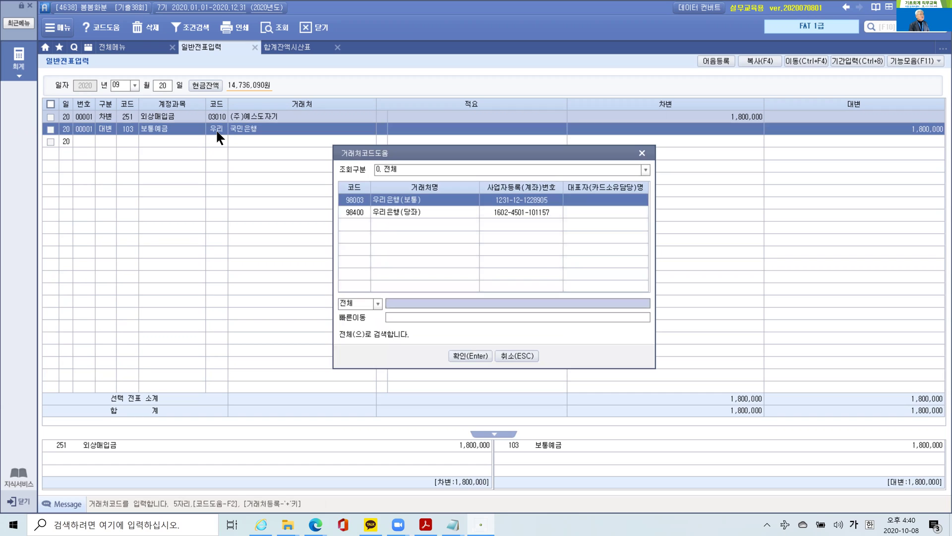
key("Return")
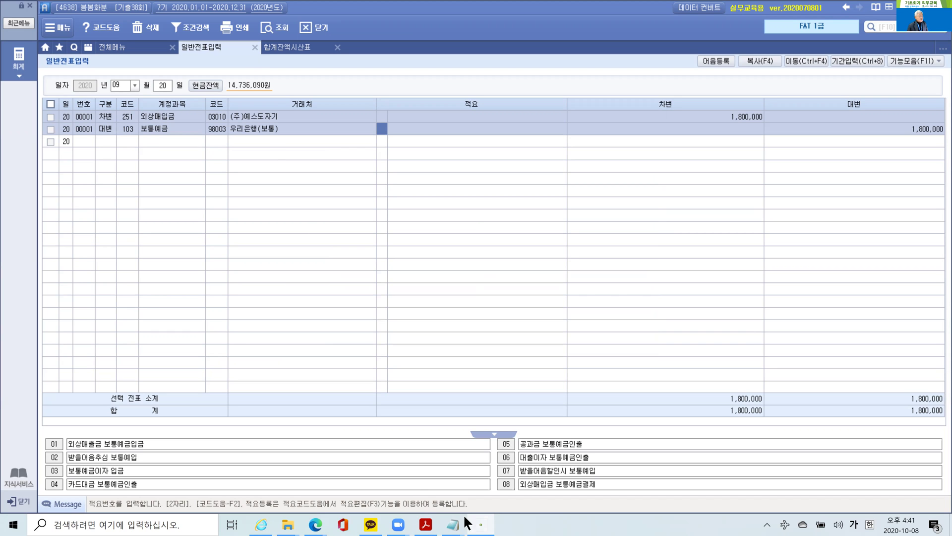
left_click(425, 524)
- Highlight the 손익의 예상과 이연 heading and '보험료 600,000원을' in 문제 4
scroll(462, 380, "down", 1)
scroll(468, 379, "down", 10)
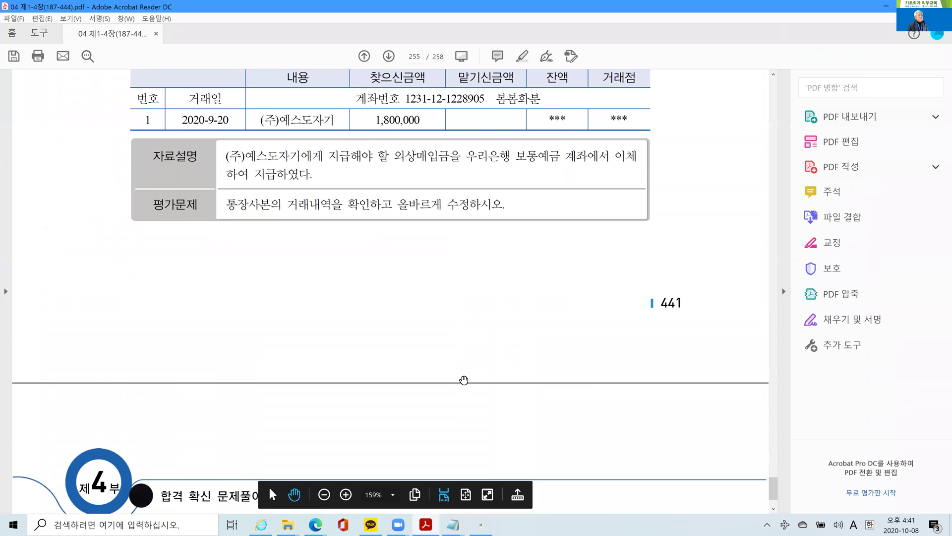
scroll(475, 378, "down", 5)
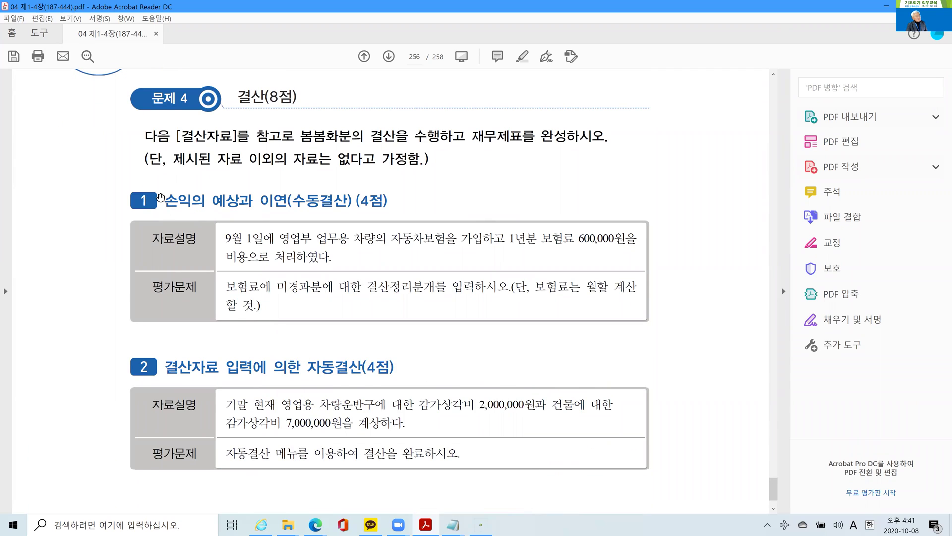
left_click_drag(164, 201, 265, 200)
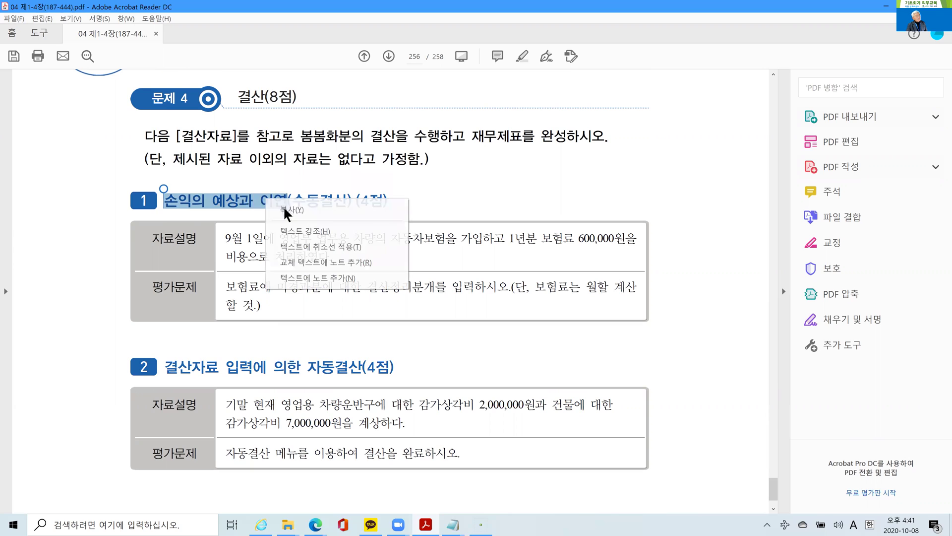
left_click(293, 227)
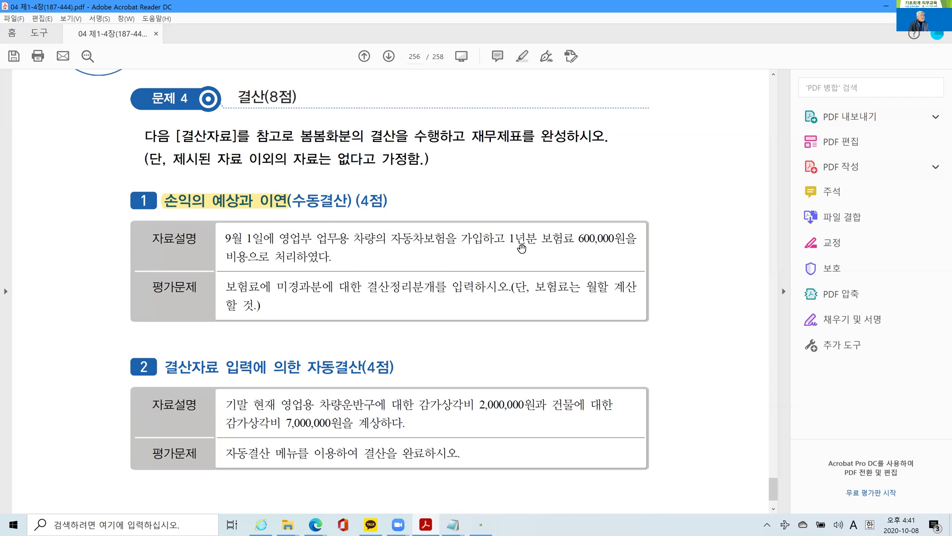
left_click_drag(542, 239, 599, 240)
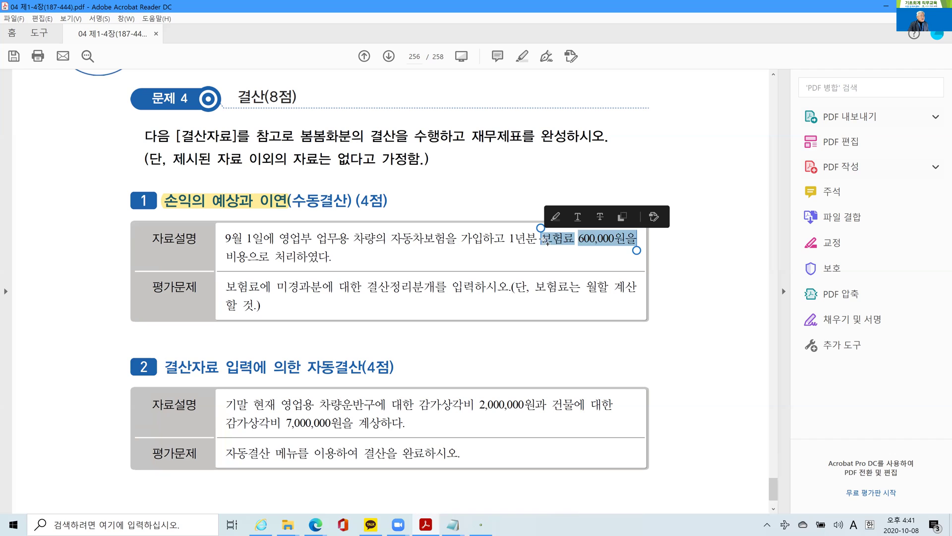
right_click(603, 240)
left_click(640, 272)
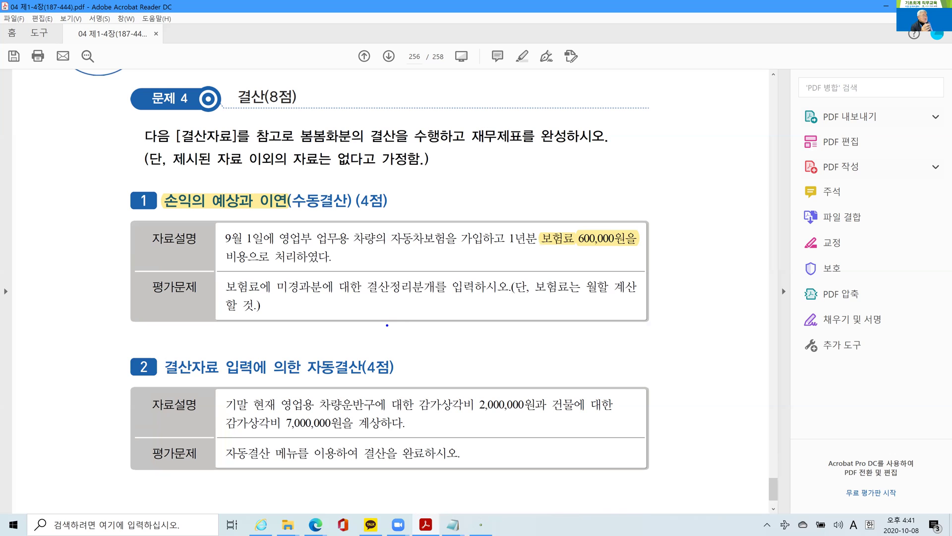
- Sketch the 600,000 × 8/12 prepaid insurance calculation in ink, then clear it
mouse_move(622, 253)
left_mouse_down()
mouse_move(573, 250)
mouse_move(615, 217)
mouse_move(628, 256)
left_mouse_up()
mouse_move(642, 198)
left_mouse_down()
mouse_move(640, 228)
mouse_move(652, 216)
left_mouse_up()
mouse_move(681, 180)
left_mouse_down()
mouse_move(677, 191)
mouse_move(690, 168)
left_mouse_up()
left_click_drag(722, 138, 727, 198)
mouse_move(745, 139)
left_mouse_down()
mouse_move(748, 169)
mouse_move(801, 155)
left_mouse_up()
left_click_drag(690, 268, 717, 256)
left_click_drag(696, 284, 717, 273)
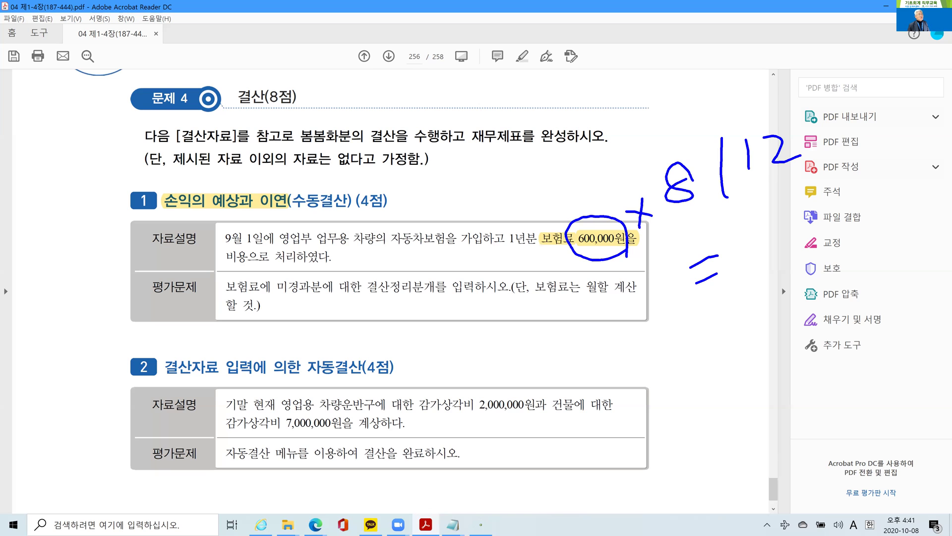
key("Escape")
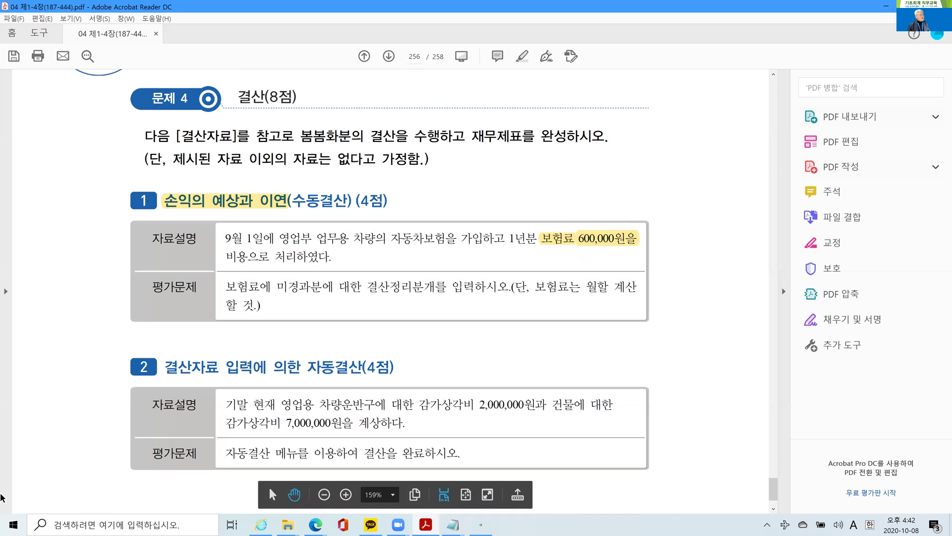
- Compute the unexpired premium 600000*8/12 = 400,000 in Calculator, then minimize it
key("super")
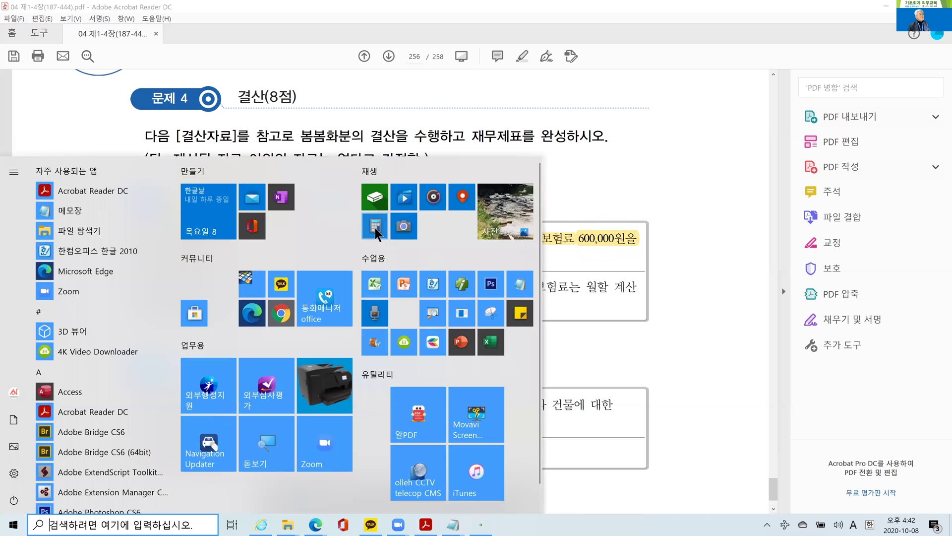
key("Escape")
type("6000000")
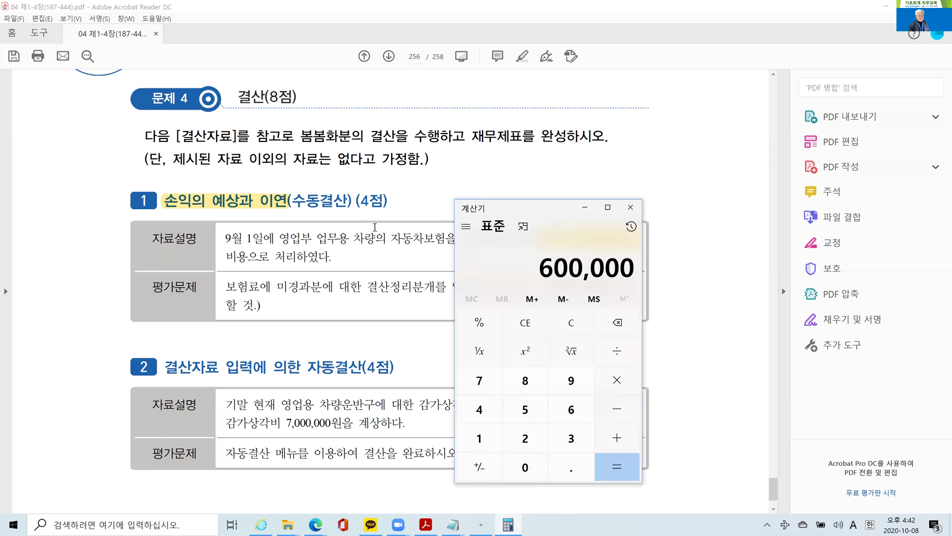
type("*8/12")
key("Return")
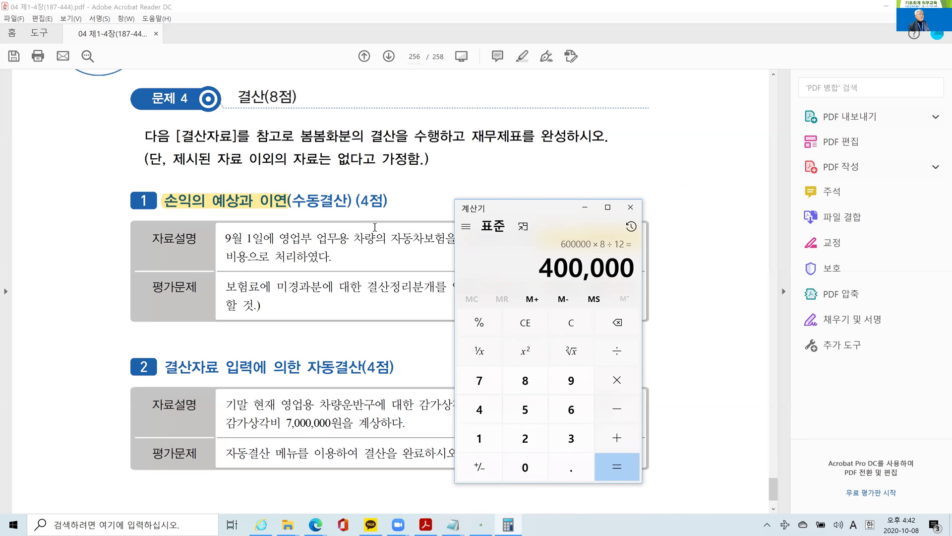
left_click(584, 208)
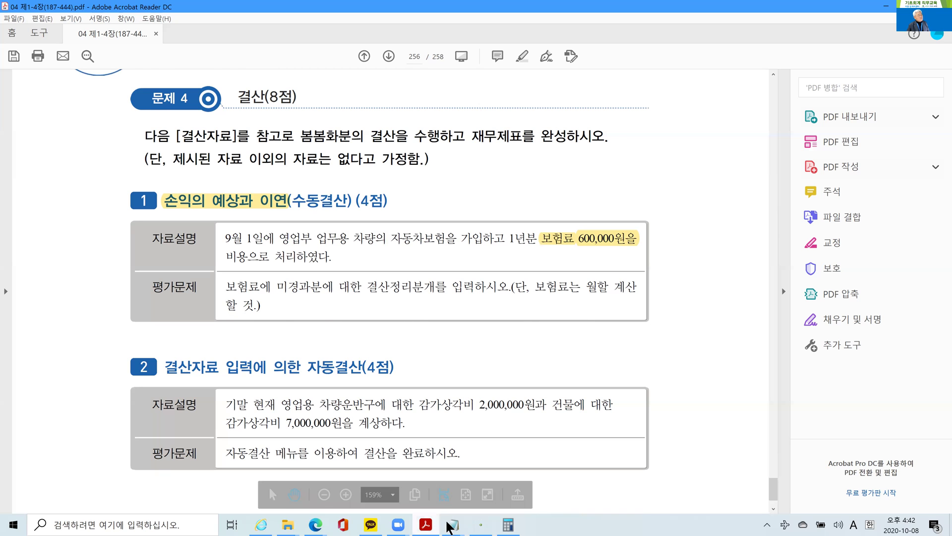
- Start a 12/31 voucher with a debit row to account 133 선급비용
left_click(481, 524)
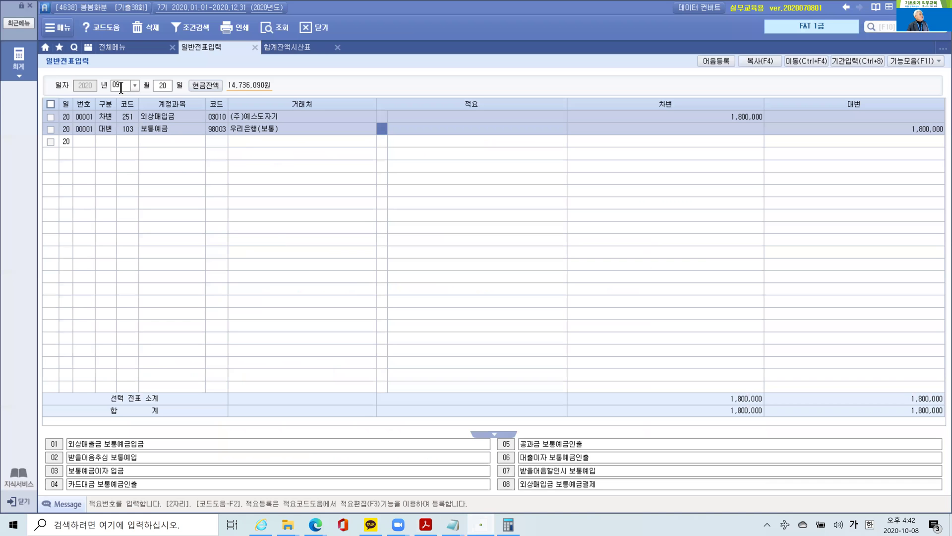
type("12")
key("Return")
type("31")
key("Return")
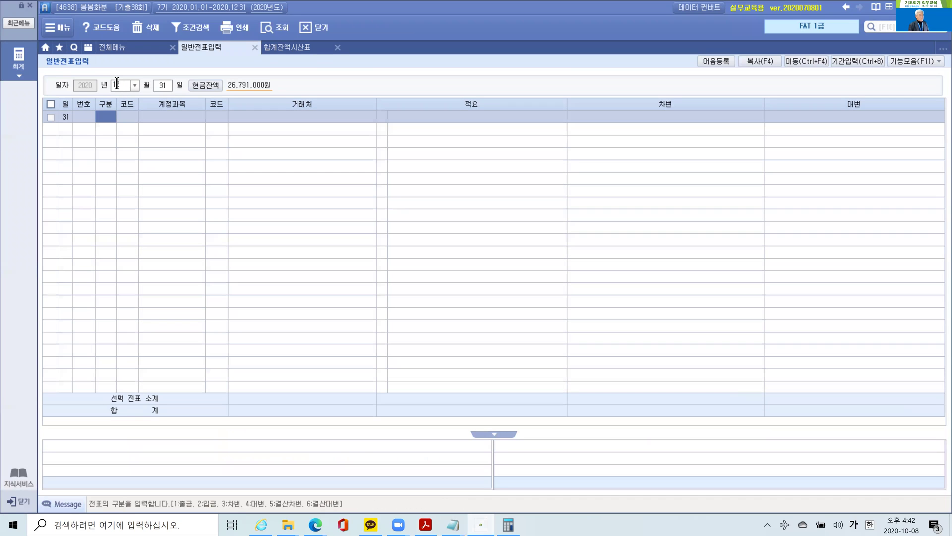
type("3")
key("Return")
type("선급")
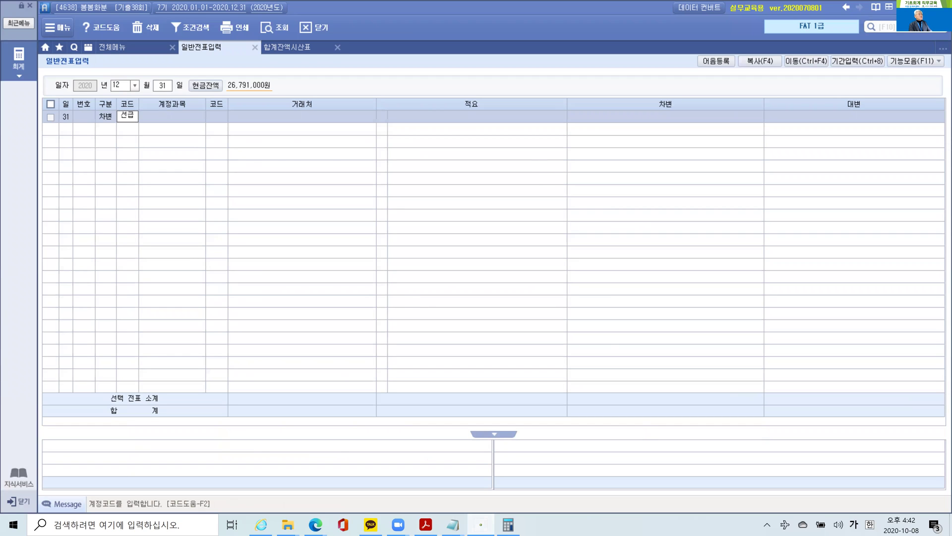
key("Return")
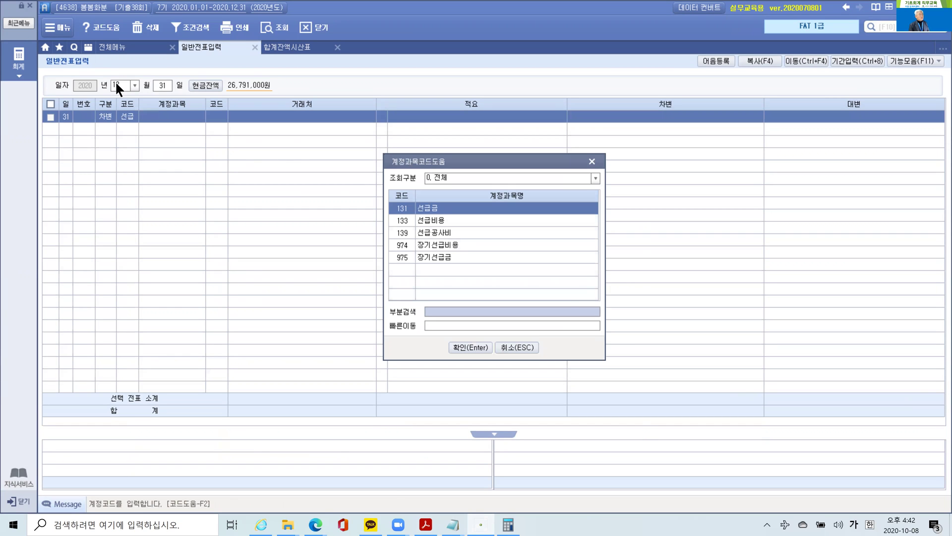
key("Down")
key("Return")
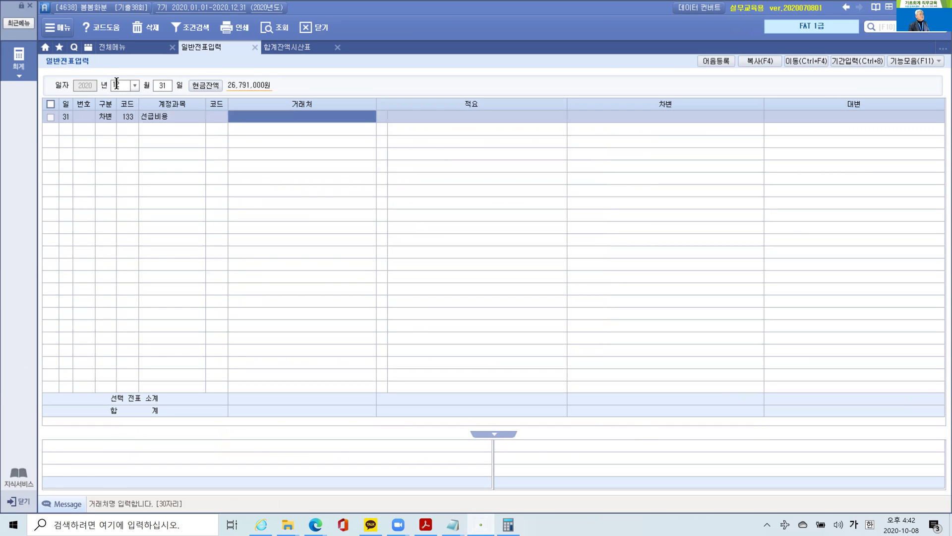
- Enter the debit amount, correcting 600,000 to 400,000 after checking the calculator
key("Return")
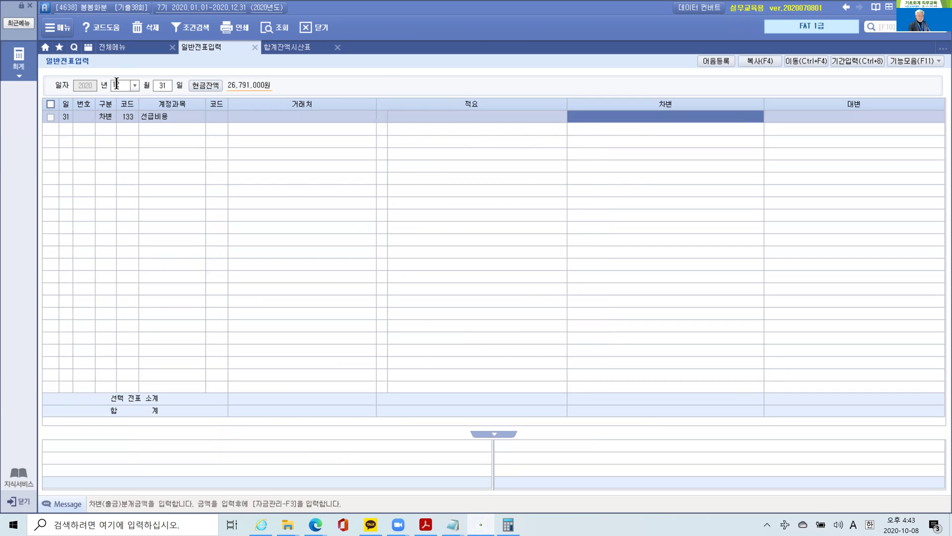
type("6000000")
key("Return")
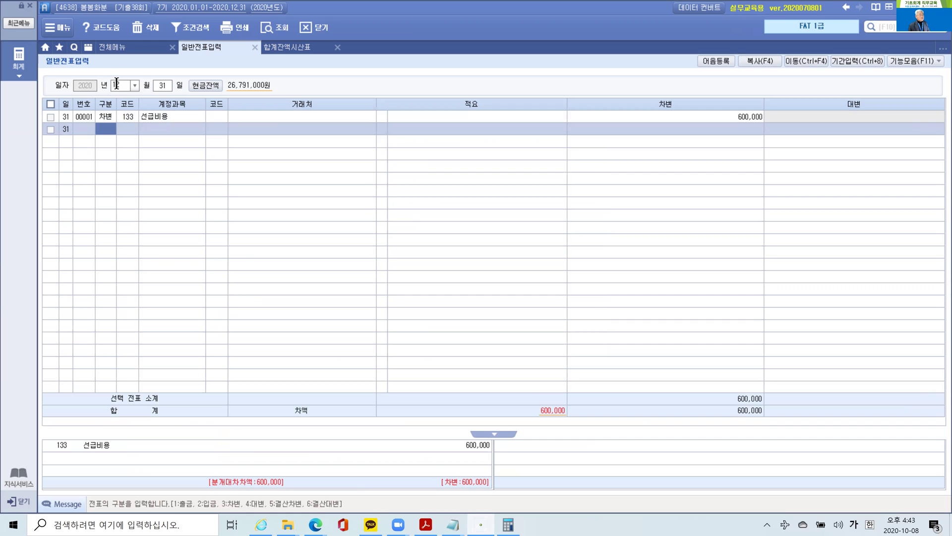
left_click(508, 524)
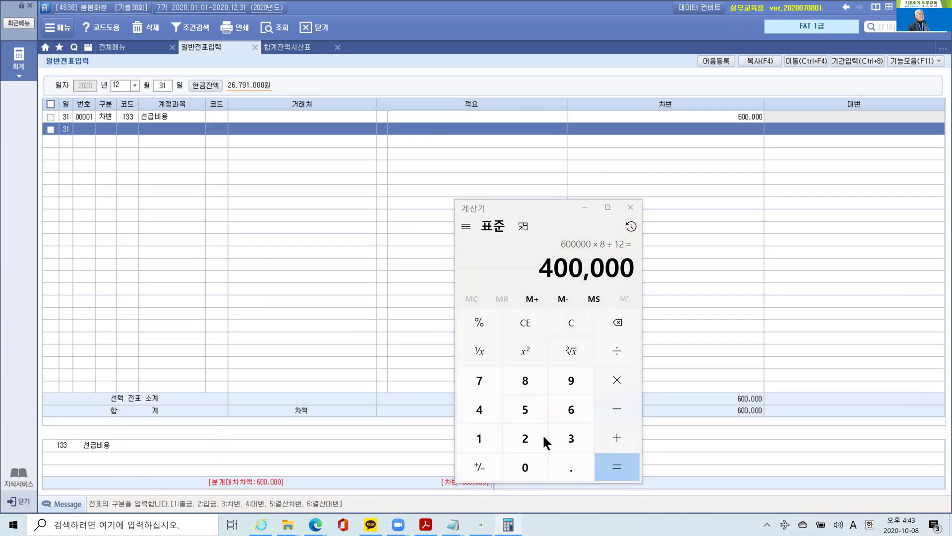
left_click(721, 129)
left_click(725, 120)
type("400000")
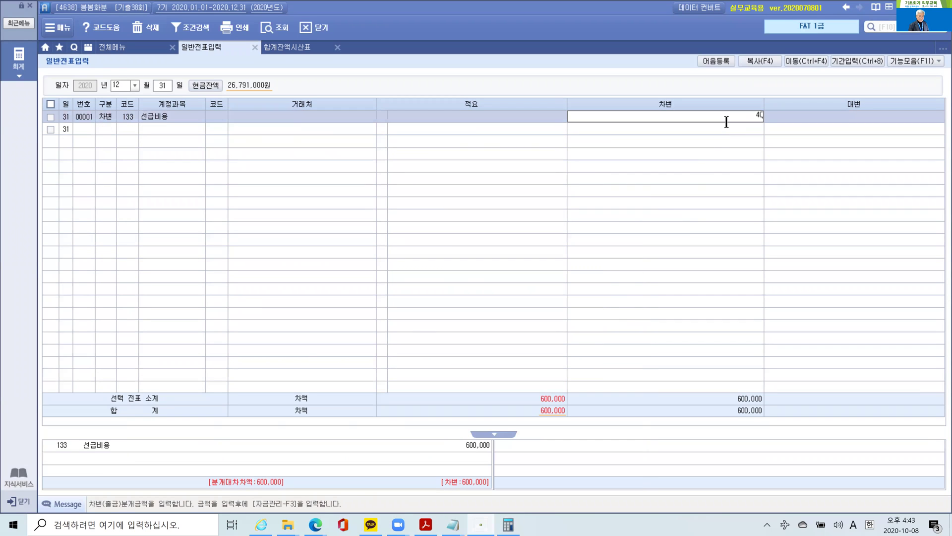
key("Return")
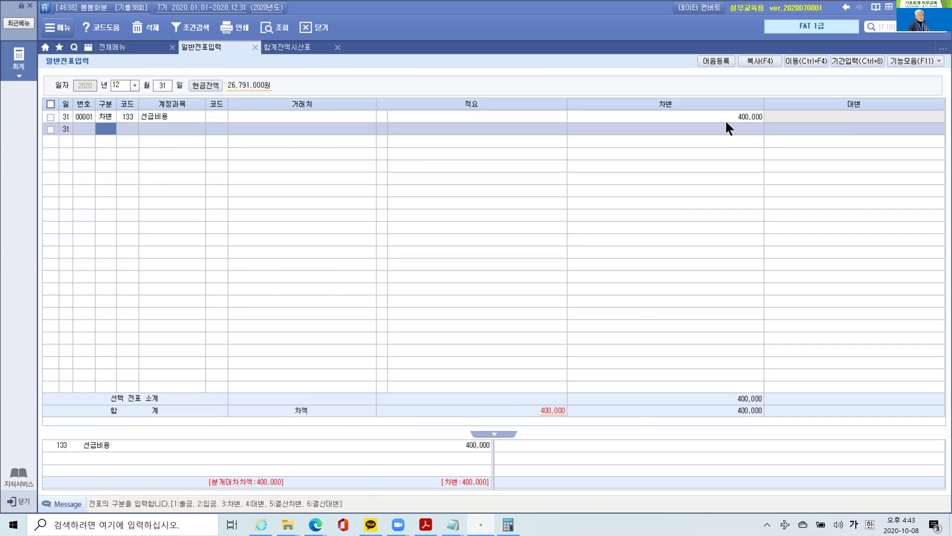
- Credit 821 보험료 for 400,000 to balance the voucher
type("4")
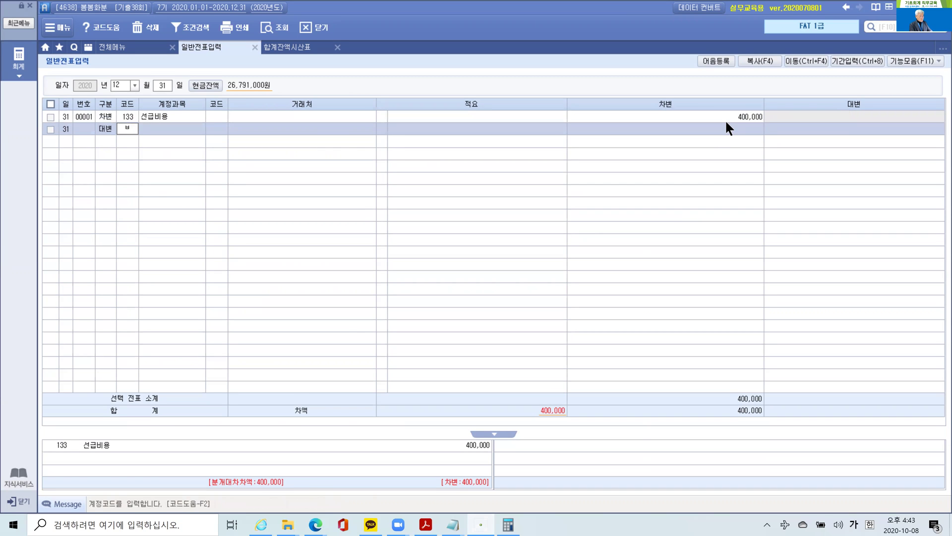
type("보험")
key("Return")
key("Down")
key("Down")
key("Down")
key("Down")
key("Down")
key("Down")
key("Down")
key("Down")
key("Down")
key("Down")
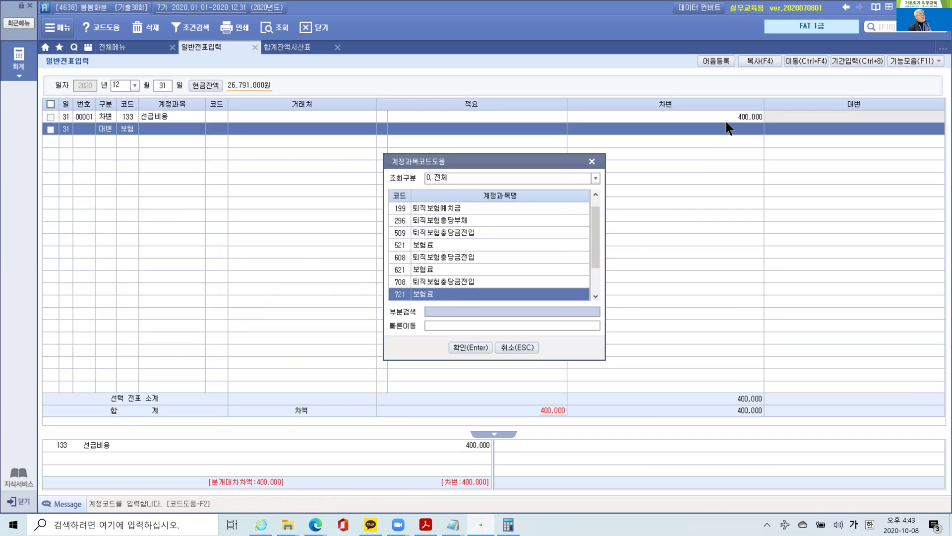
key("Down")
key("Up")
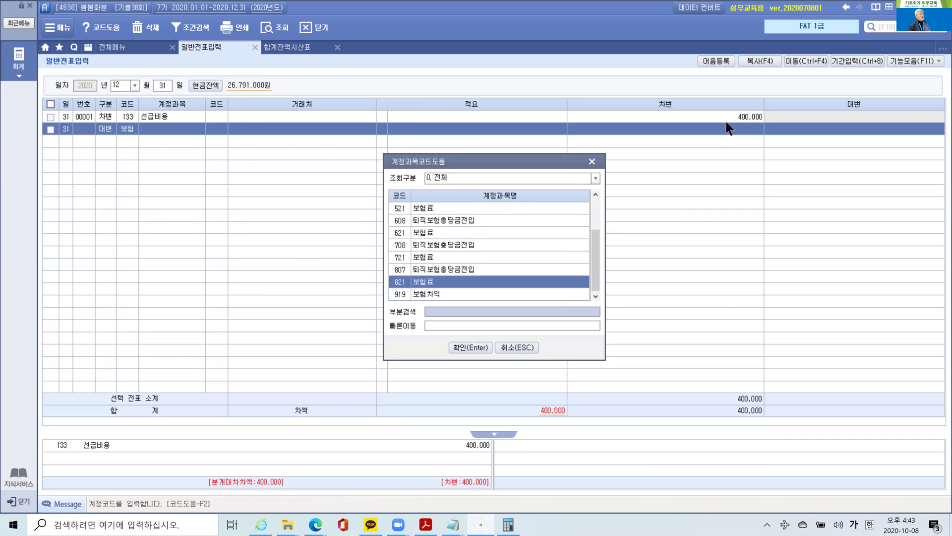
key("Return")
key("Return")
key("Return")
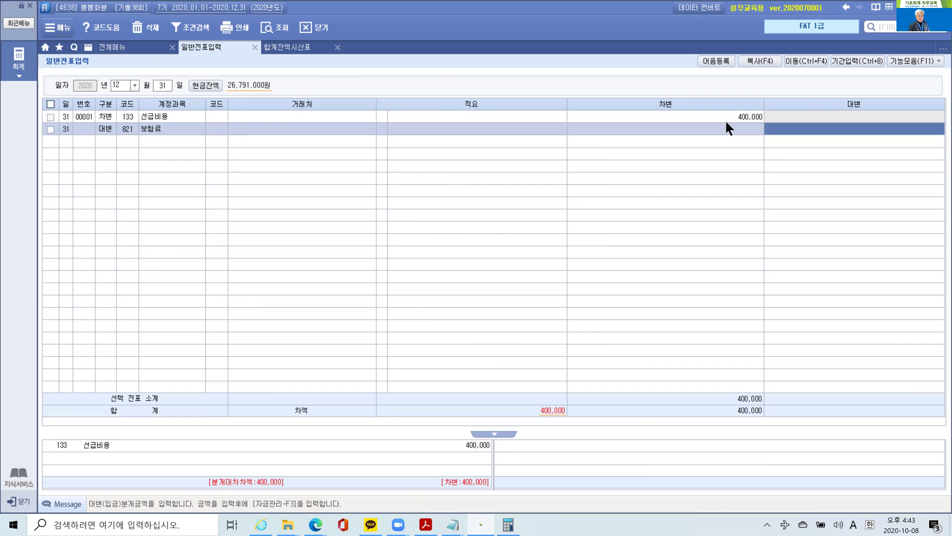
type("4000000")
key("Return")
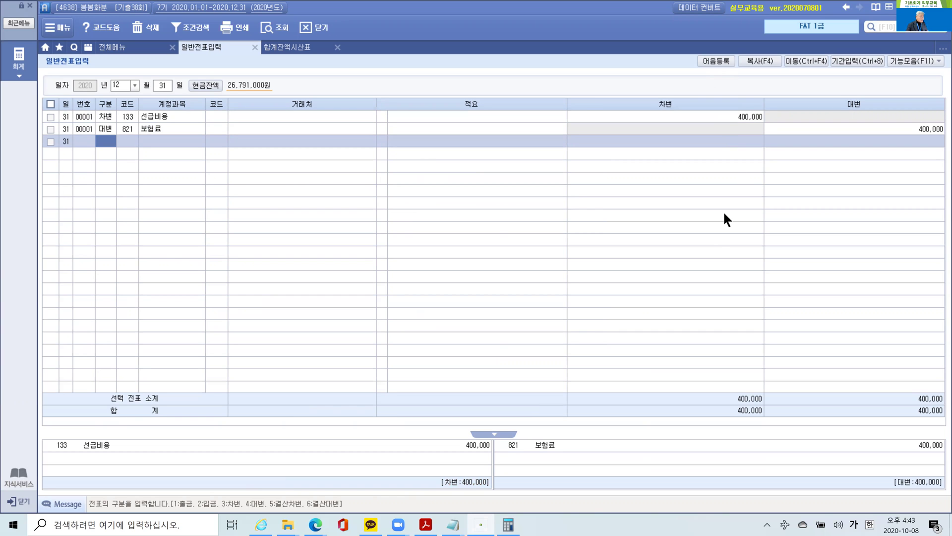
left_click(426, 524)
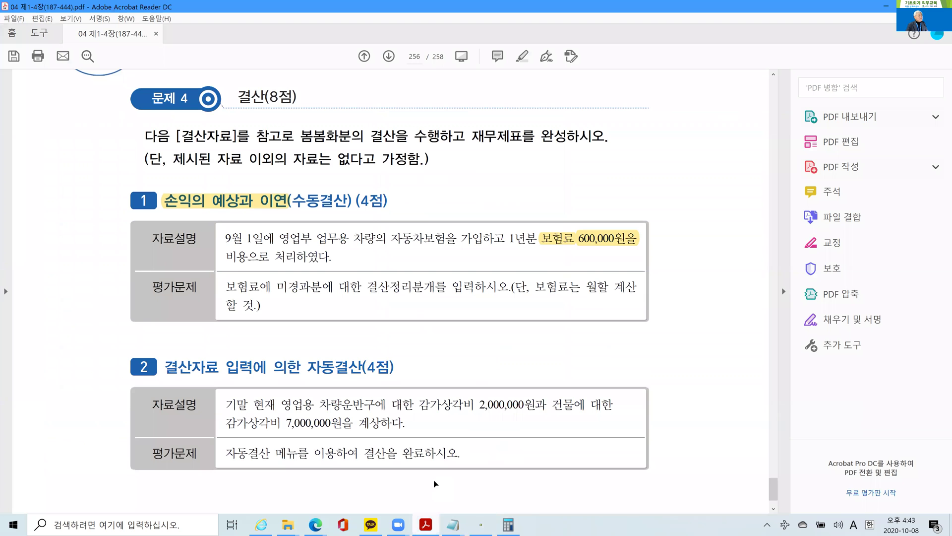
- Scroll through the closing problem in the PDF, then return to Smart A's 전체메뉴
scroll(474, 342, "down", 1)
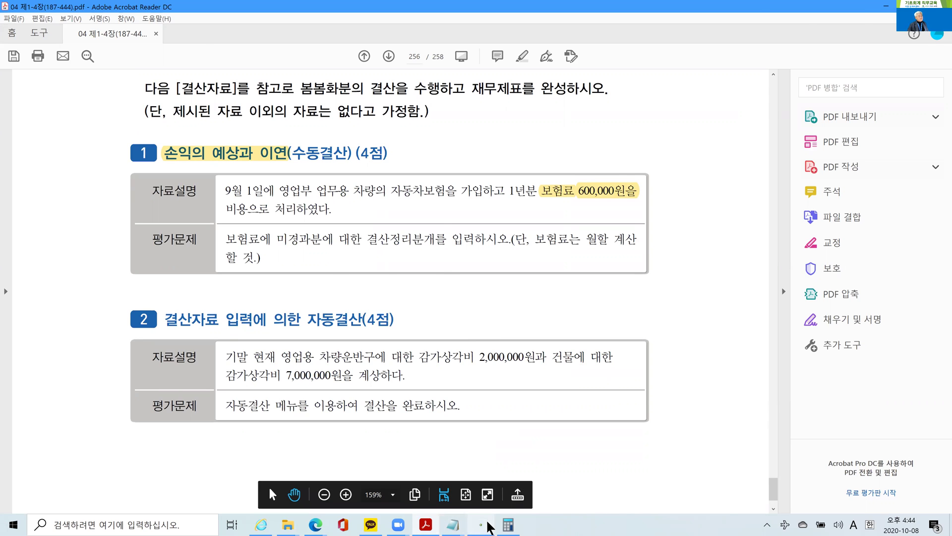
left_click(487, 523)
left_click(128, 43)
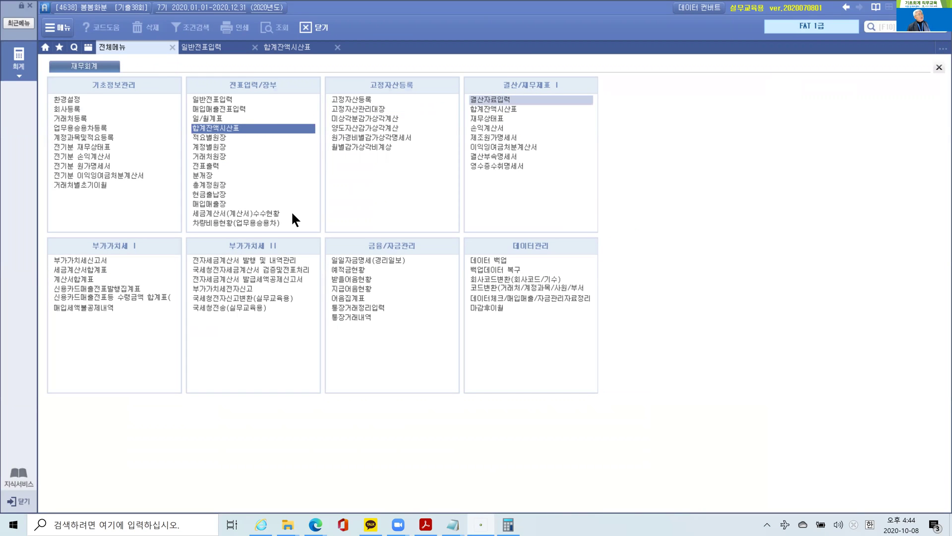
- Set the 결산자료입력 period to months 01–12 and accept the cost-of-sales setup
type("01")
key("Return")
type("12")
key("Return")
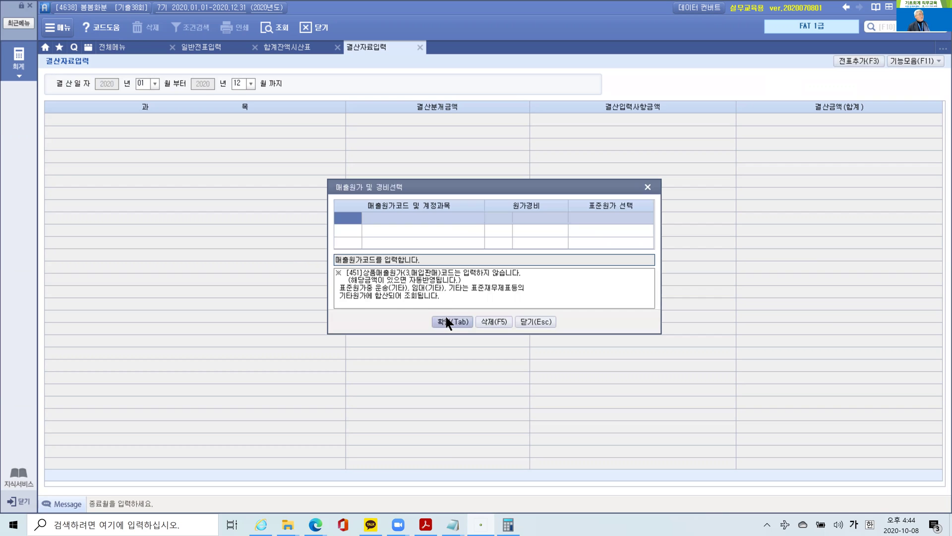
left_click(445, 321)
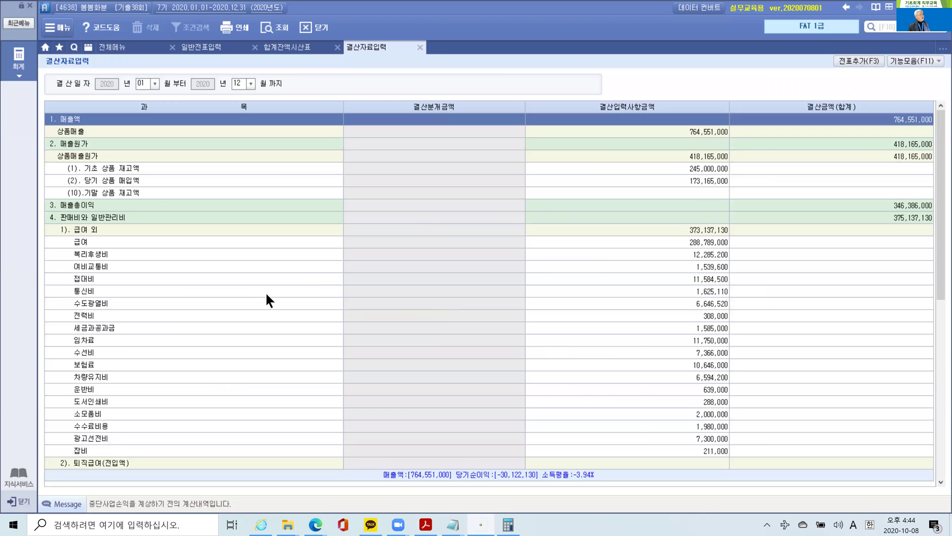
scroll(278, 384, "down", 6)
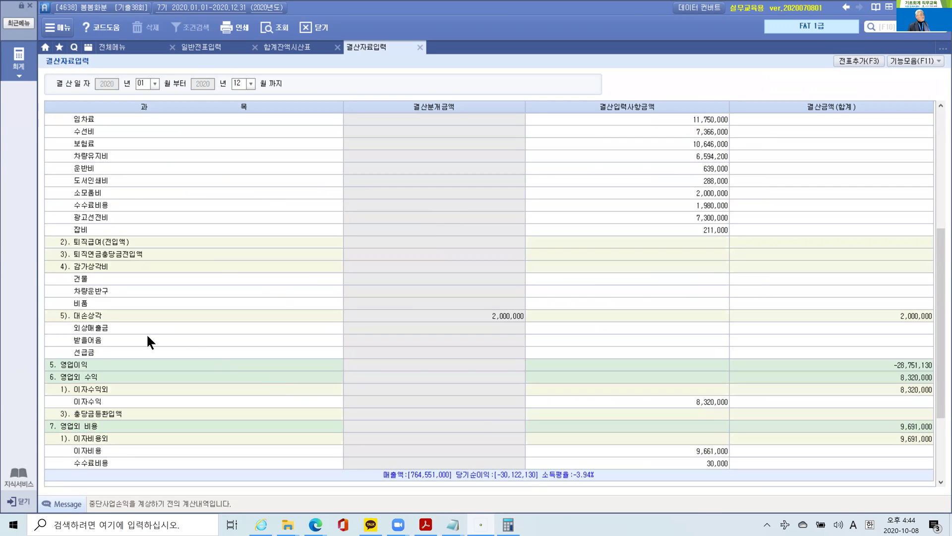
- Enter depreciation of 7,000,000 for 건물 and 2,000,000 for 차량운반구, totalling 9,000,000
left_click(585, 279)
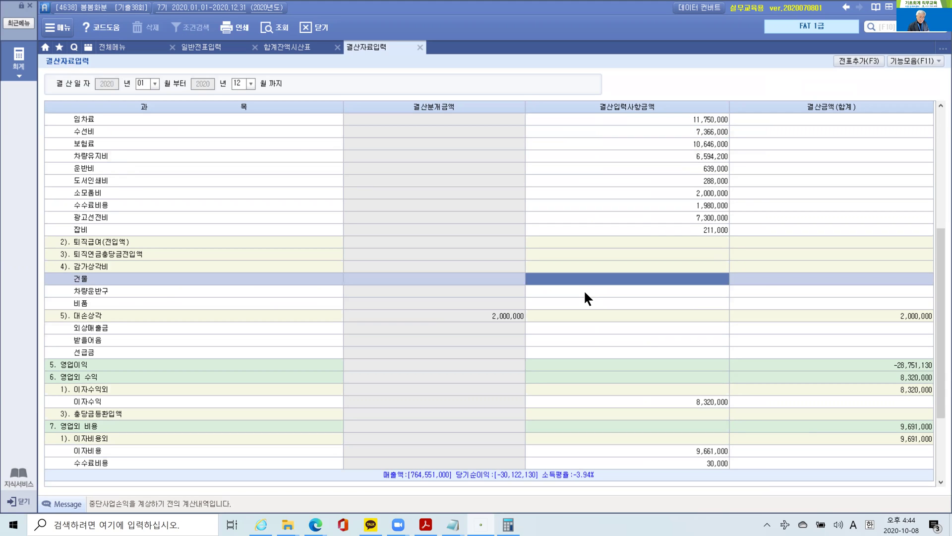
type("7000000")
key("Return")
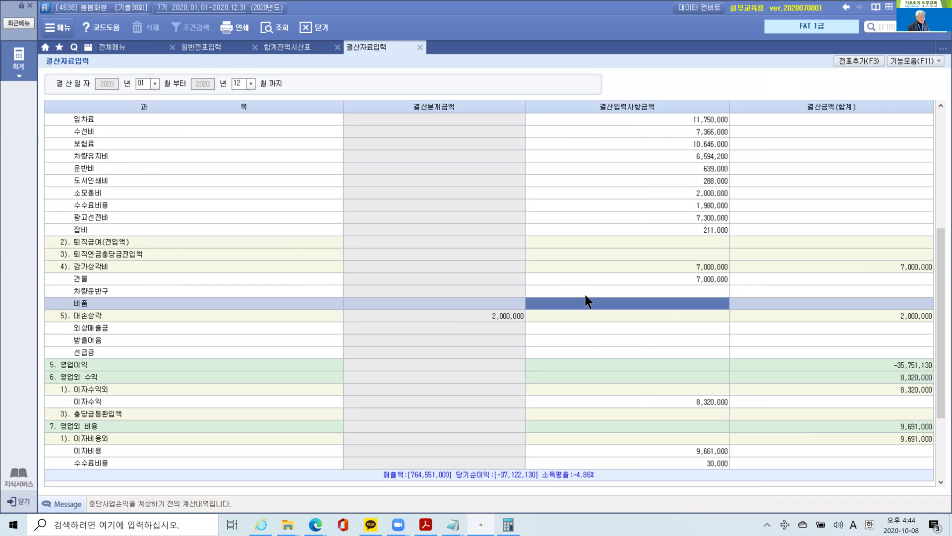
left_click(684, 289)
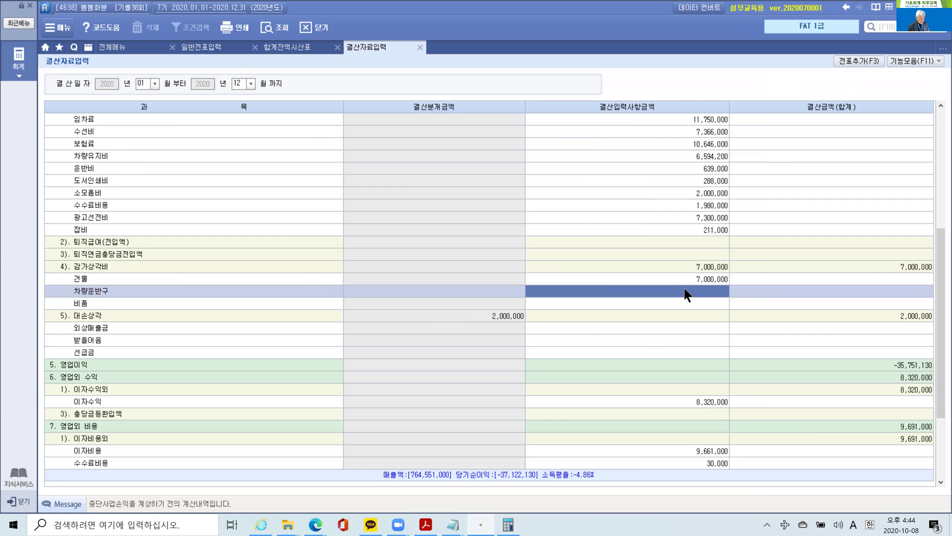
type("2000000")
key("Return")
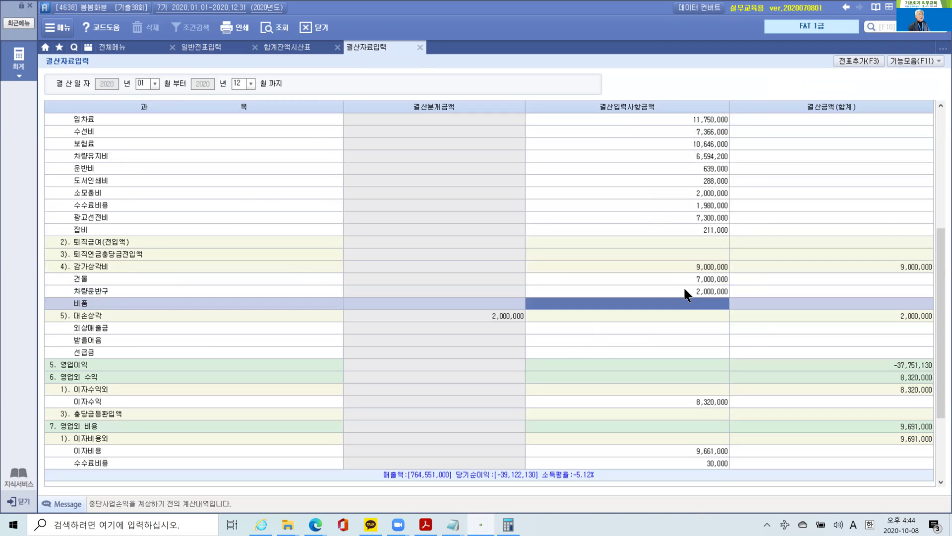
left_click(695, 266)
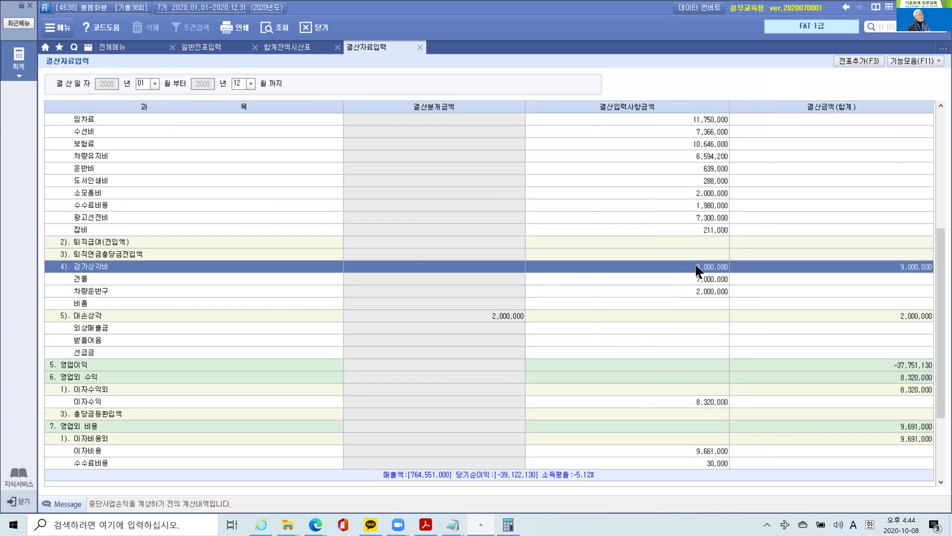
left_click(689, 279)
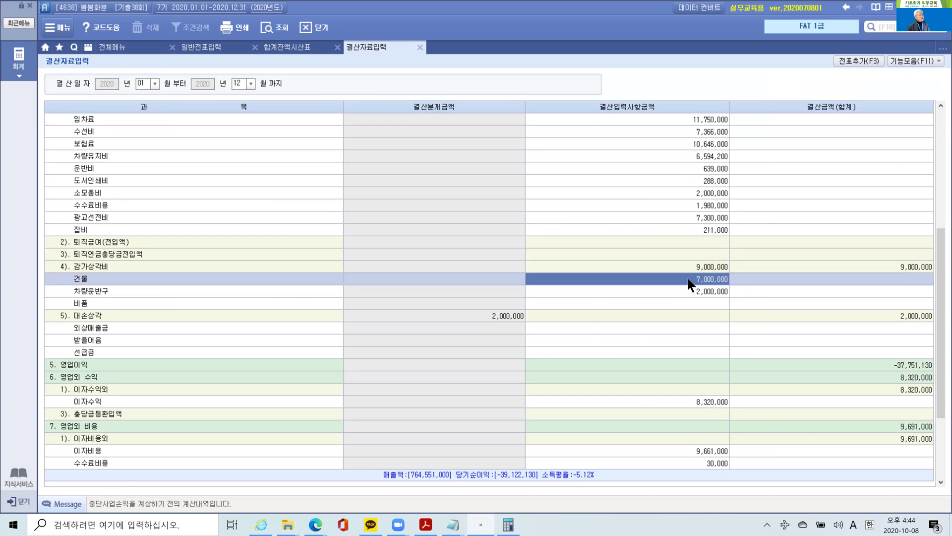
left_click(685, 292)
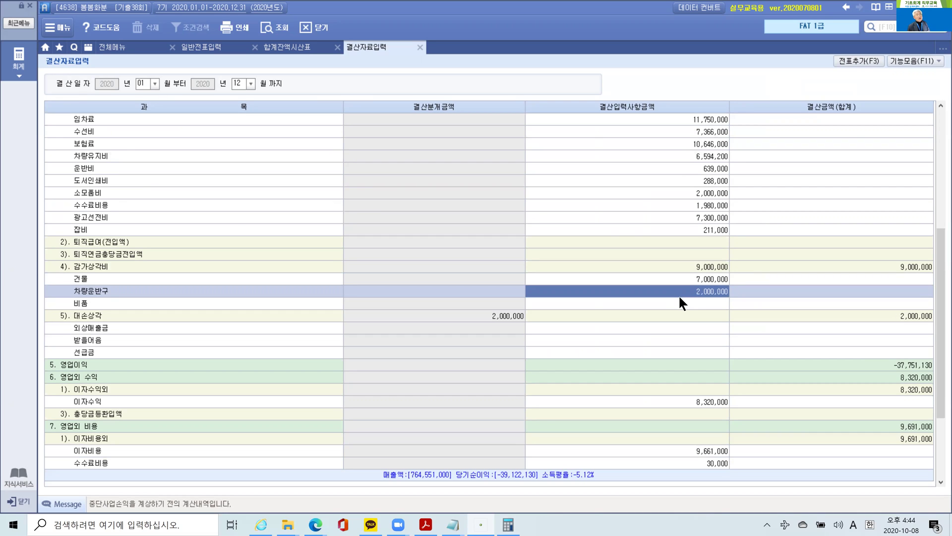
- Post the closing amounts with 전표추가 and view entry 00002 in 일반전표입력
left_click(844, 61)
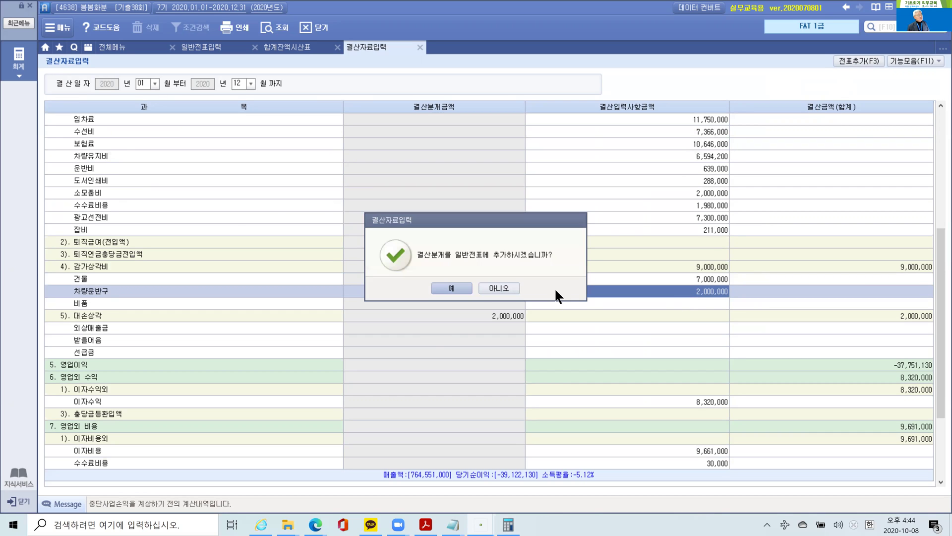
left_click(451, 288)
left_click(461, 288)
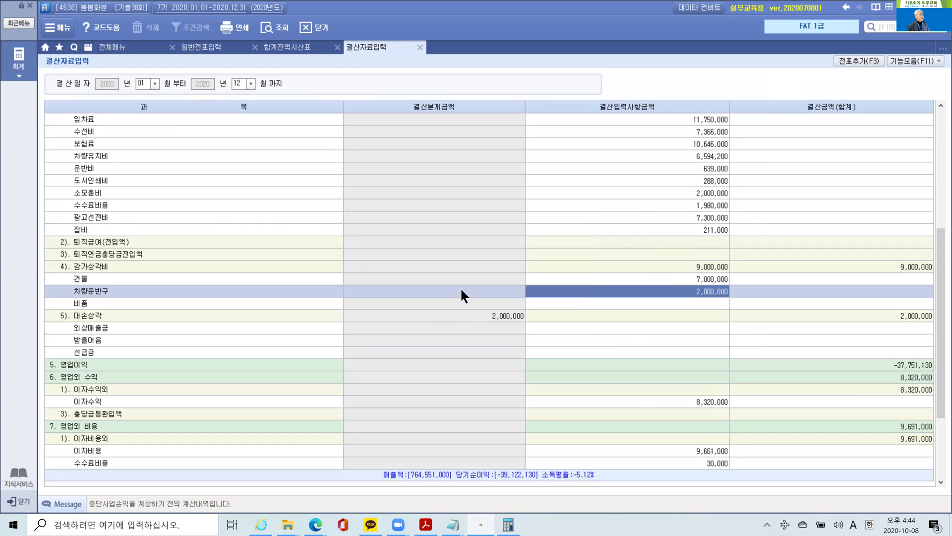
left_click(210, 48)
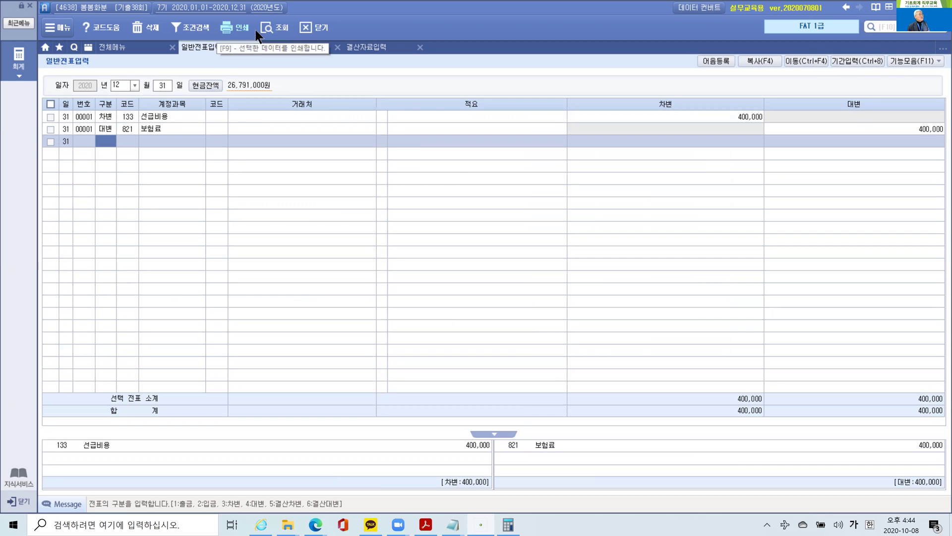
left_click(108, 153)
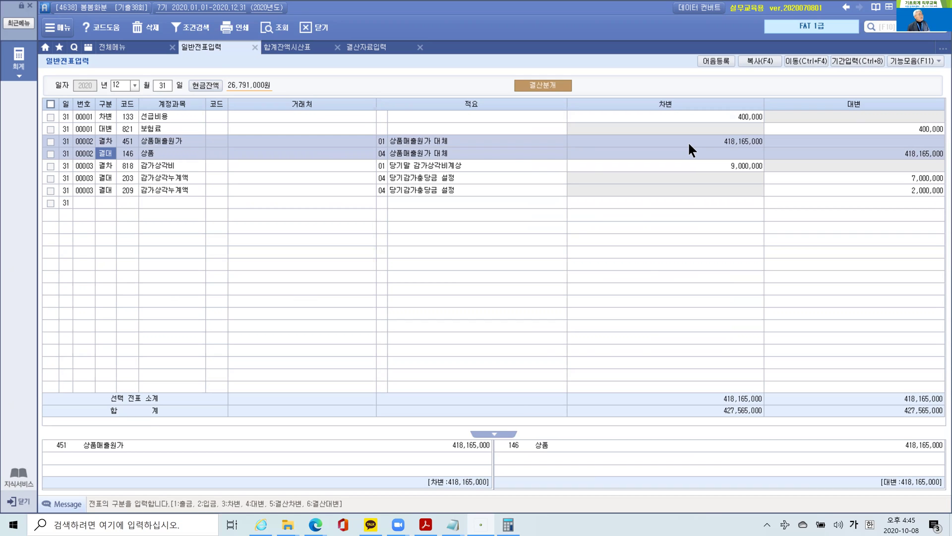
- Review the 9,000,000 depreciation closing entry 00003, then switch to the exam PDF
left_click(108, 177)
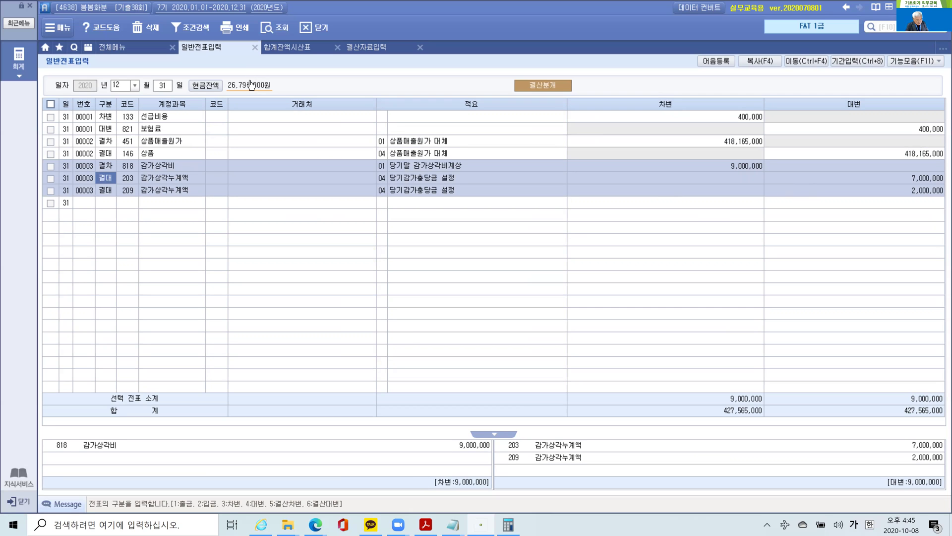
left_click(486, 519)
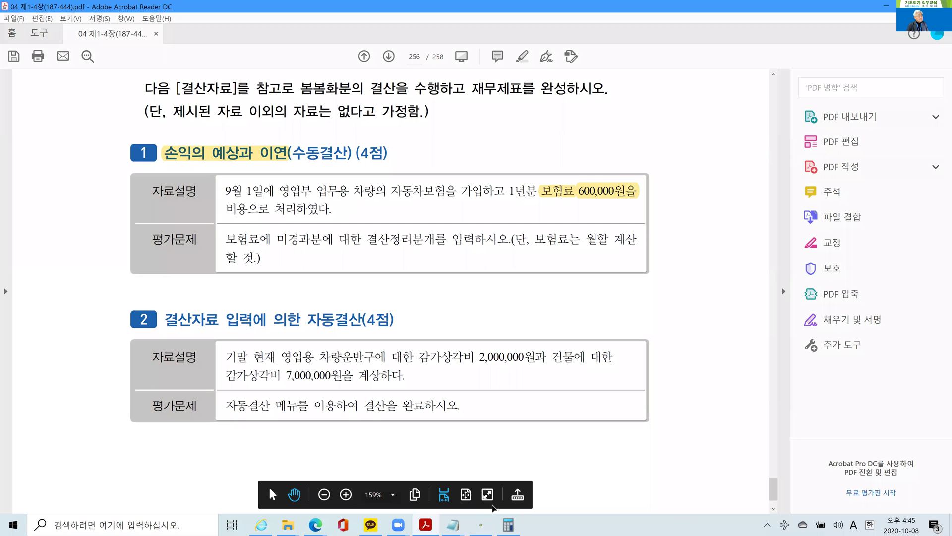
- Scroll the PDF to 문제 5's inquiry questions, then return to Smart A's full menu
left_click(425, 525)
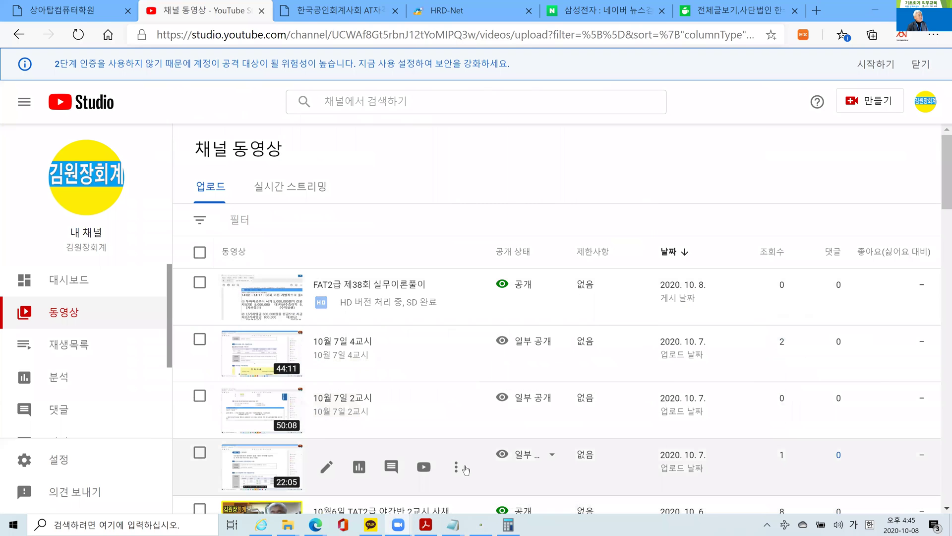
left_click(487, 523)
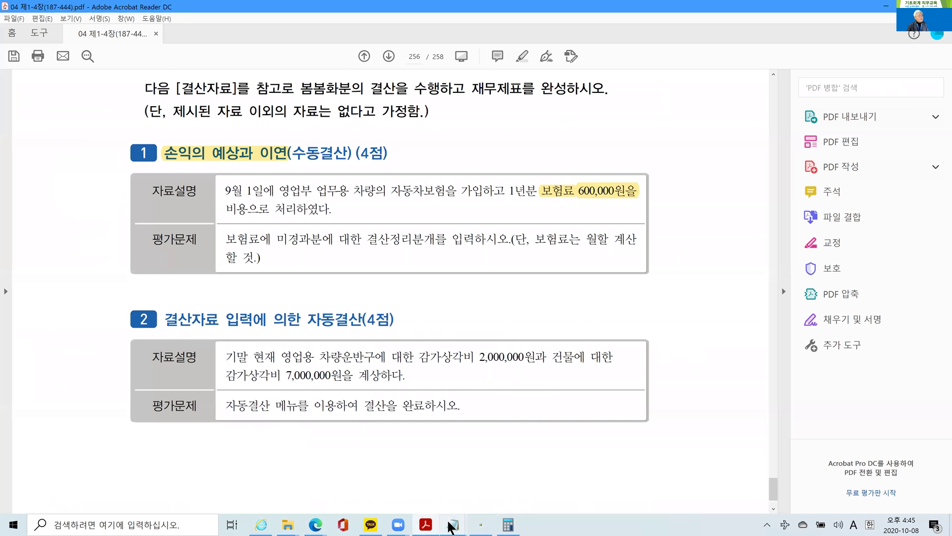
scroll(442, 411, "down", 5)
scroll(504, 411, "down", 10)
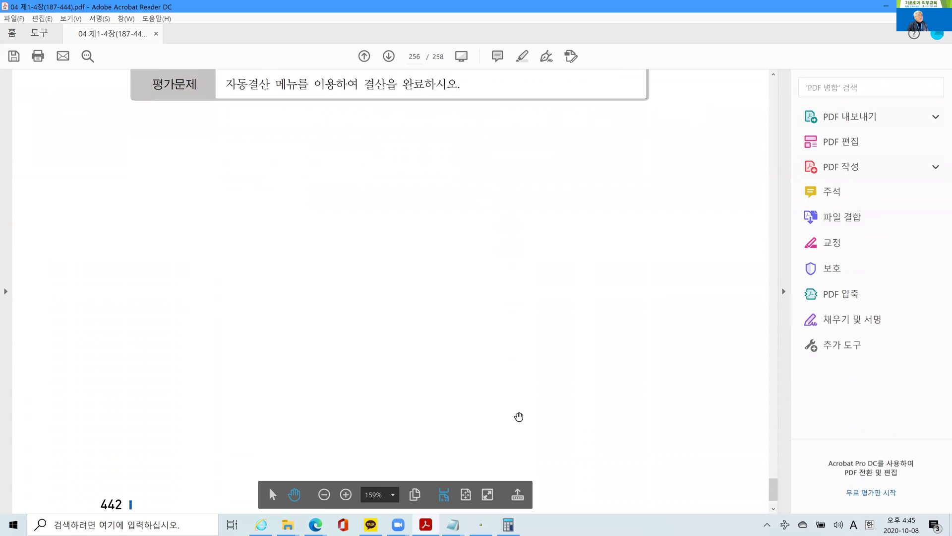
scroll(540, 419, "down", 10)
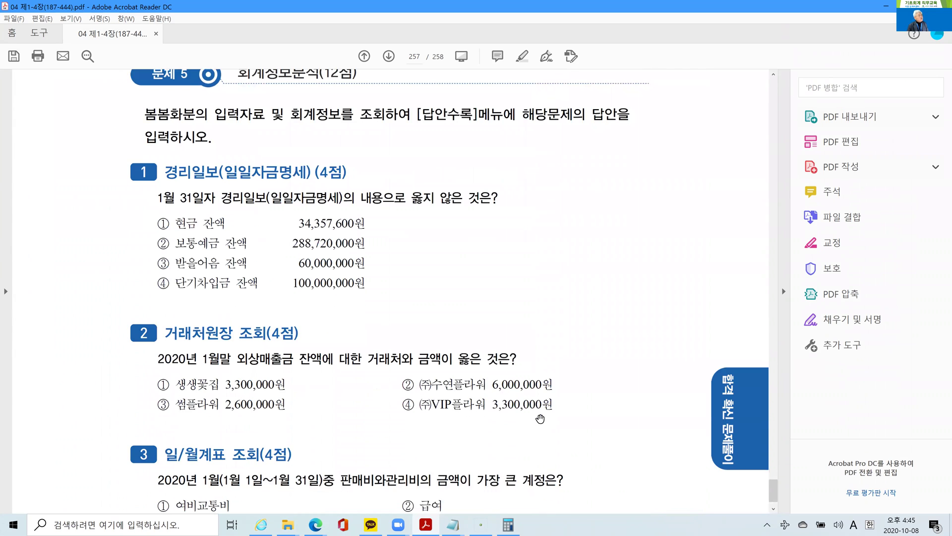
left_click(481, 526)
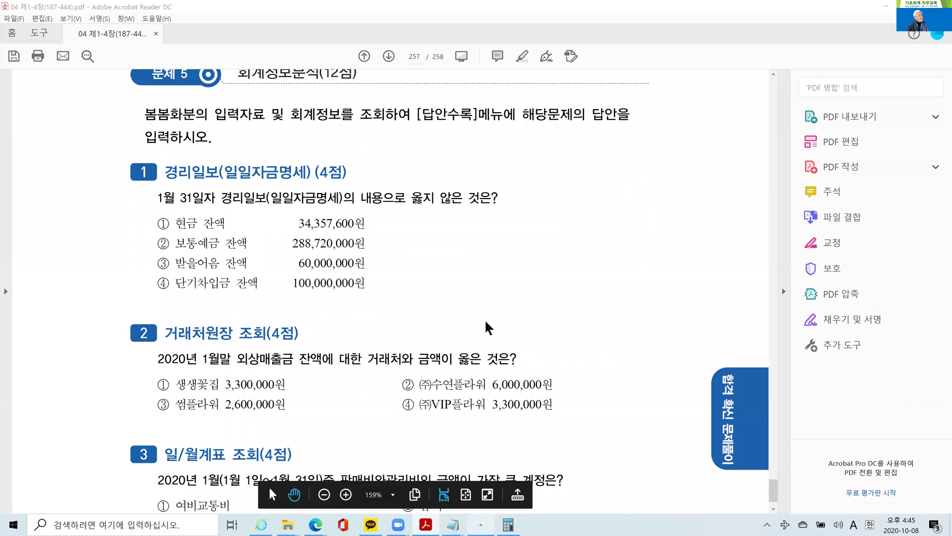
left_click(125, 45)
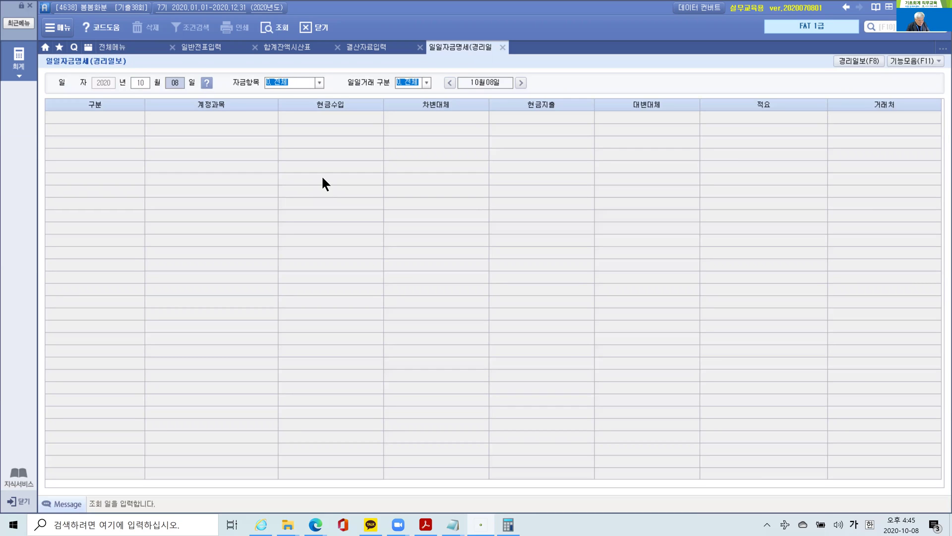
- Load the 경리일보 for 01월 31일
left_click(139, 81)
type("01월31")
key("Return")
key("Return")
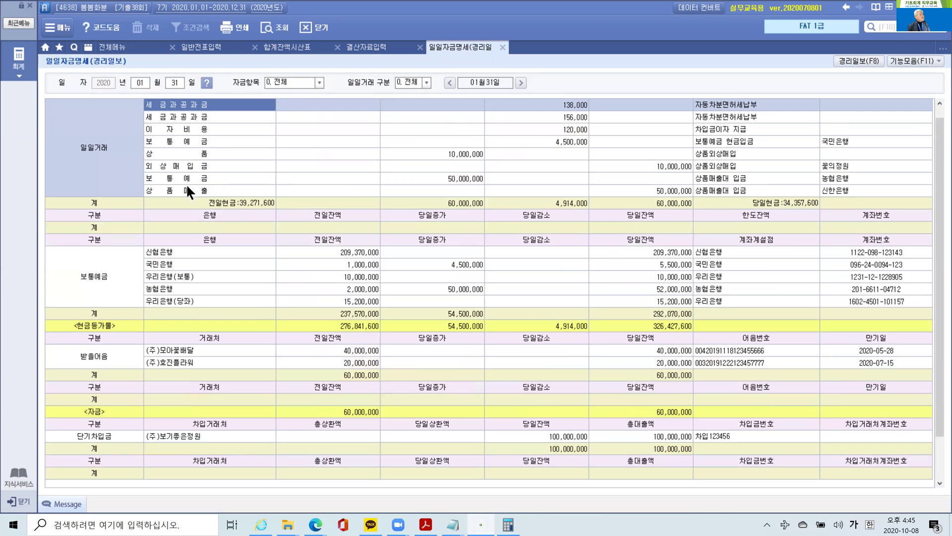
- Check cash 34,357,600, deposits 292,070,000, 받을어음 60,000,000 and 단기차입금 100,000,000
left_click(231, 202)
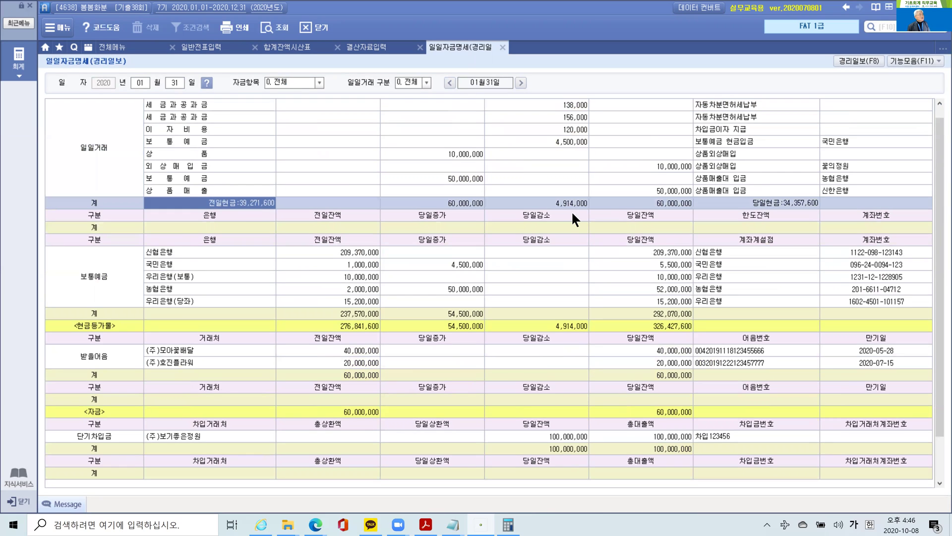
left_click(750, 201)
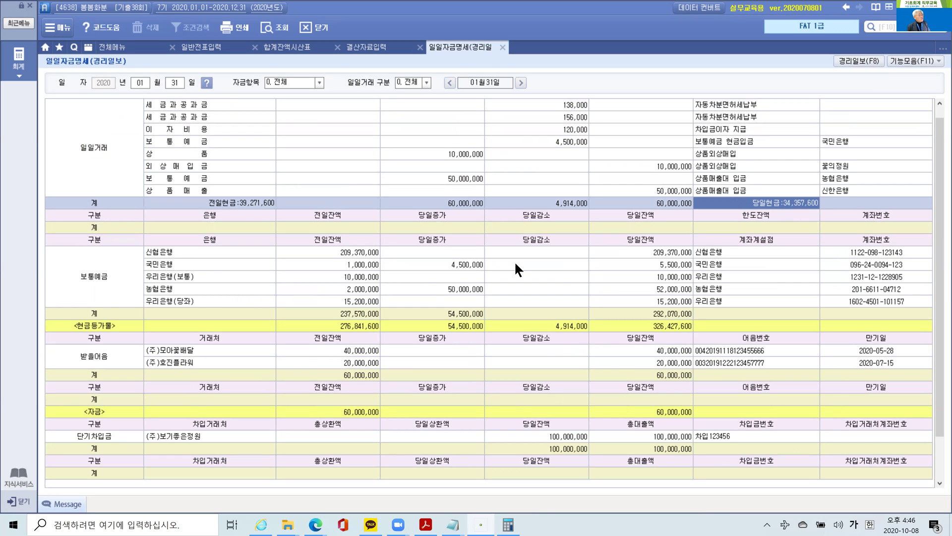
left_click(653, 244)
left_click(658, 309)
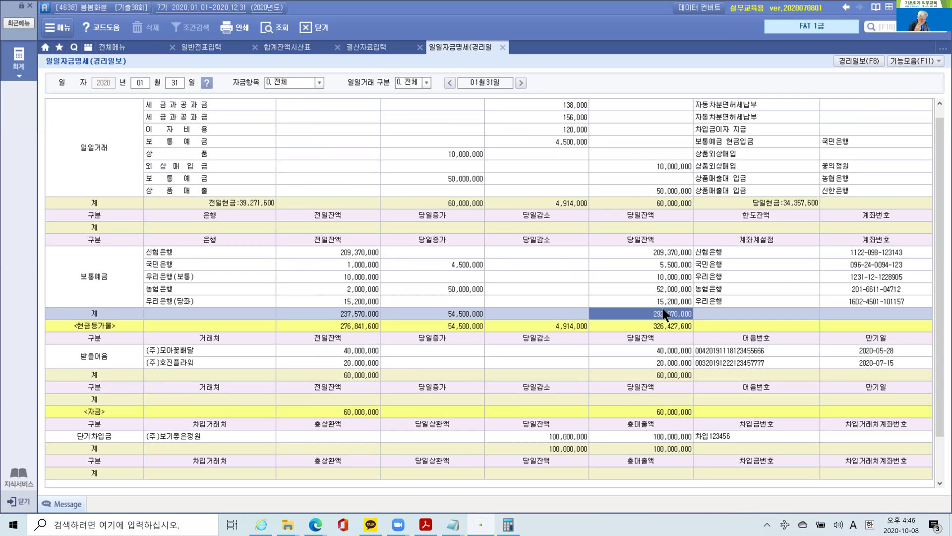
left_click(676, 374)
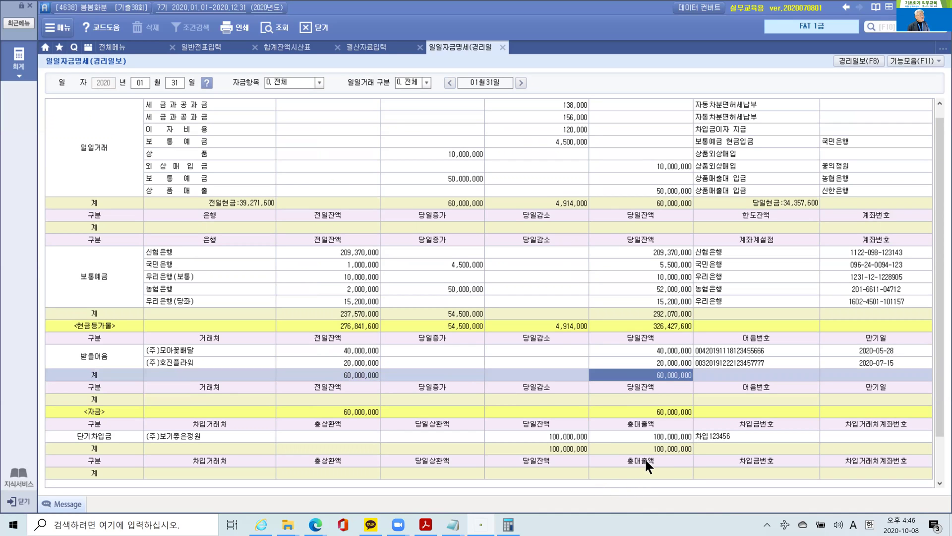
left_click(654, 446)
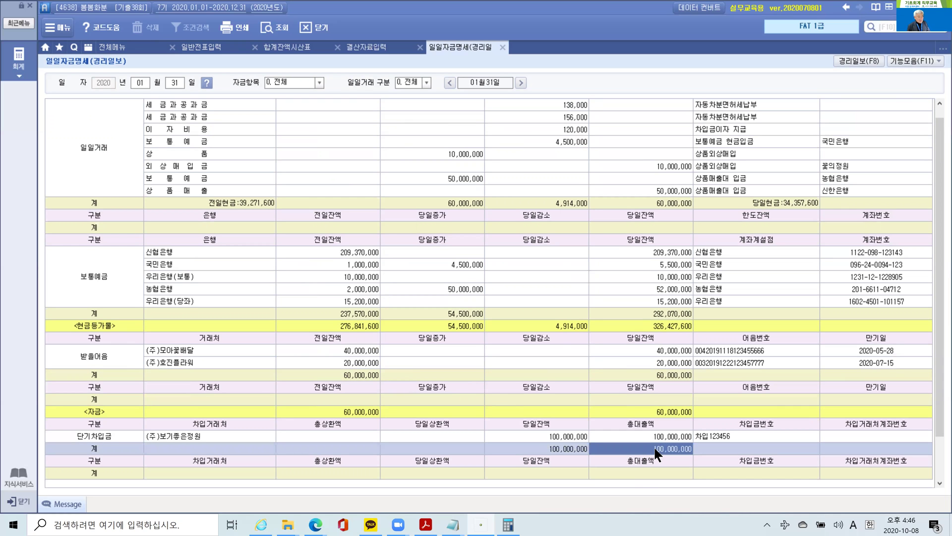
- Read the next question, then close the open report and voucher tabs in Smart A
left_click(488, 523)
scroll(449, 509, "down", 3)
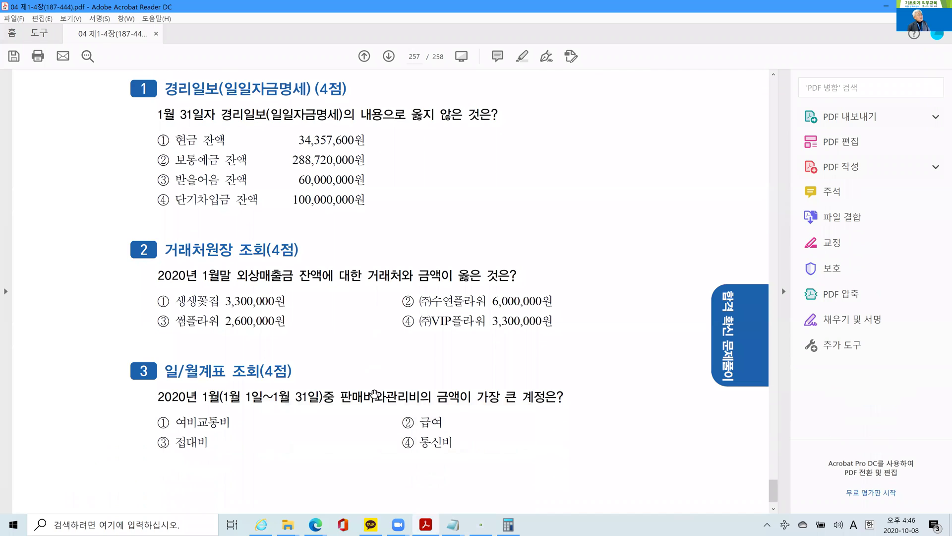
left_click(481, 524)
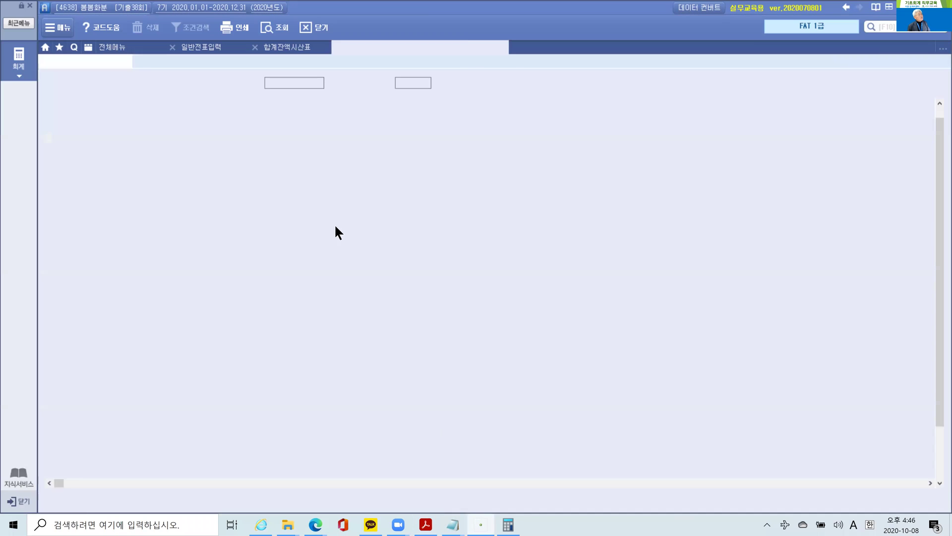
left_click(502, 48)
left_click(420, 47)
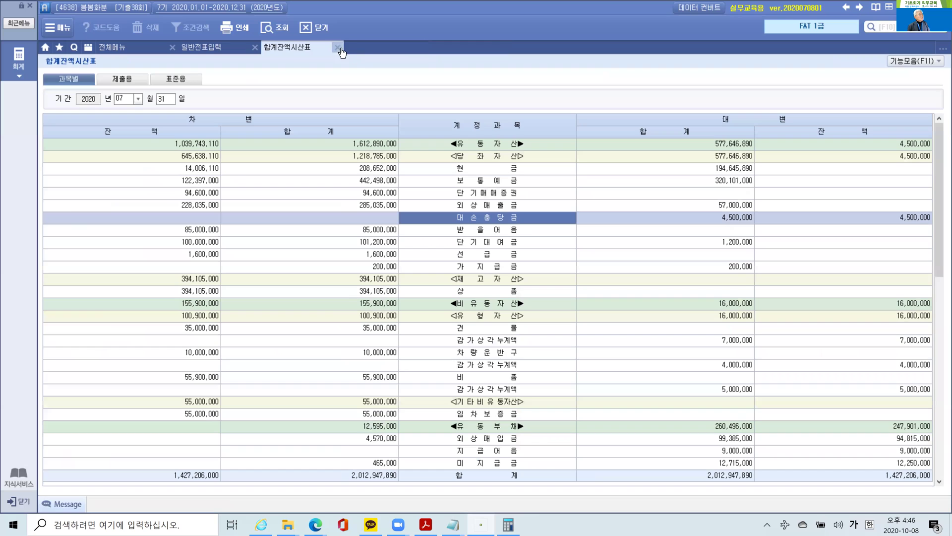
left_click(338, 47)
left_click(255, 47)
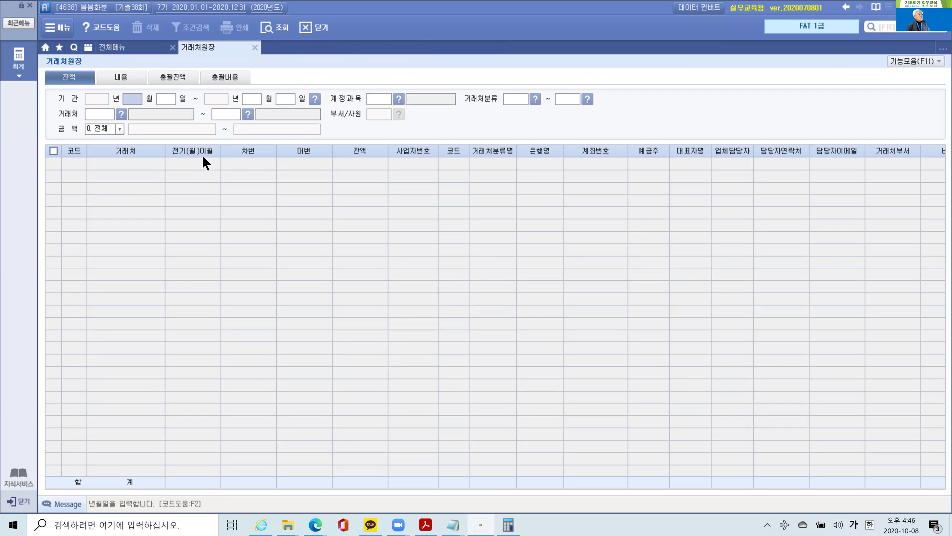
- Show 108 외상매출금 for 2020-01-01 to 01-31 and check each customer's balance, e.g. (주)VIP플라워 3,000,000
type("01010131")
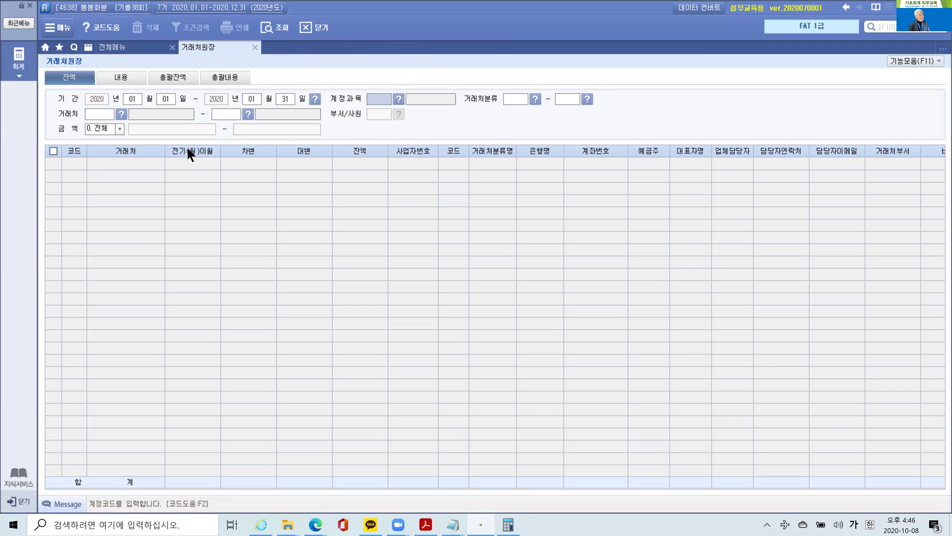
type("108")
key("Return")
key("Return")
key("Return")
key("Return")
key("Return")
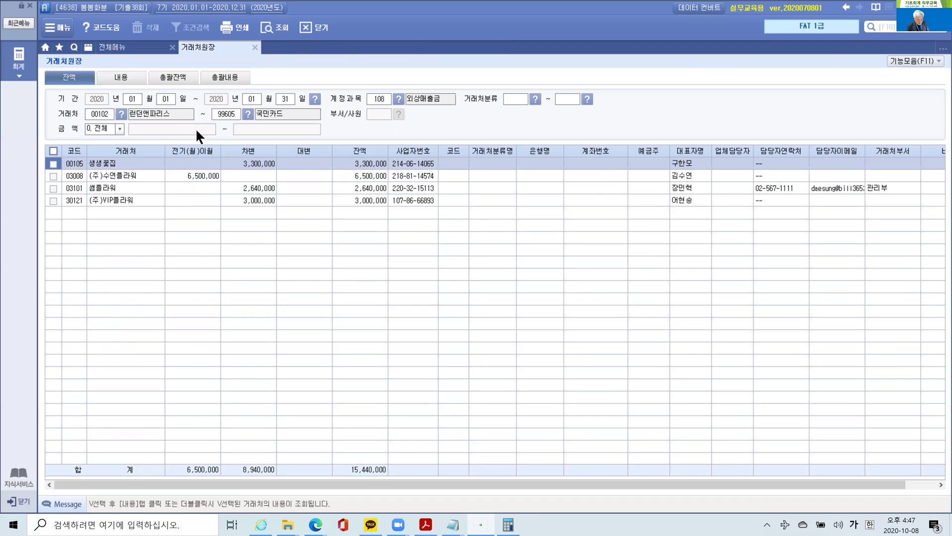
left_click(353, 160)
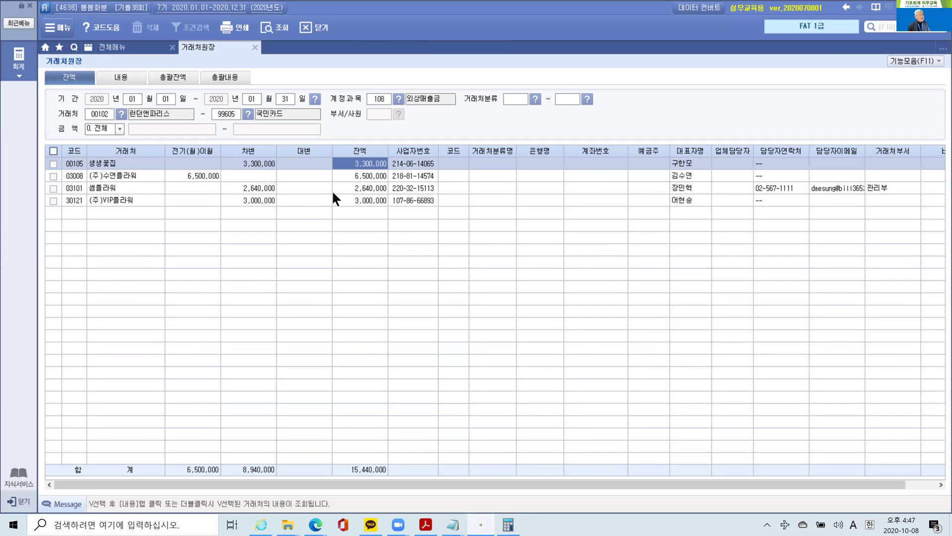
left_click(361, 177)
left_click(358, 189)
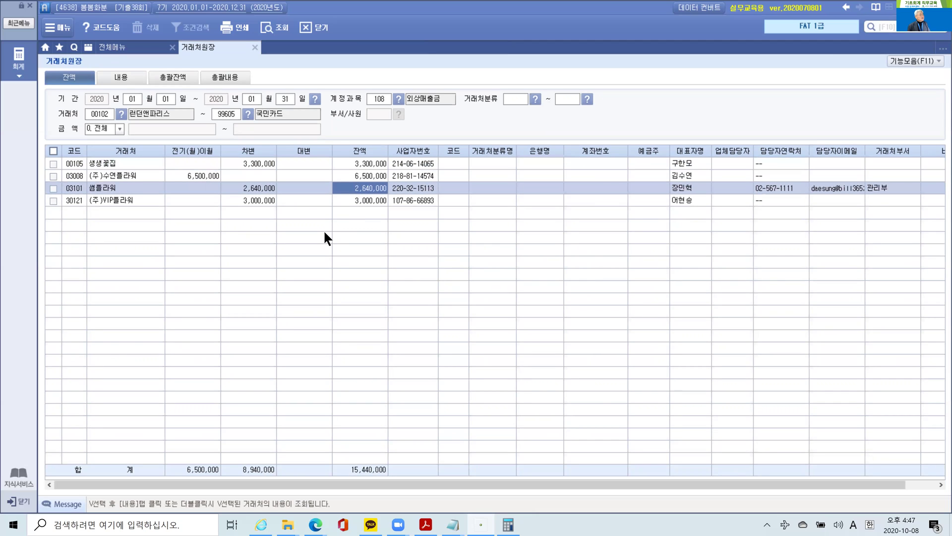
left_click(363, 201)
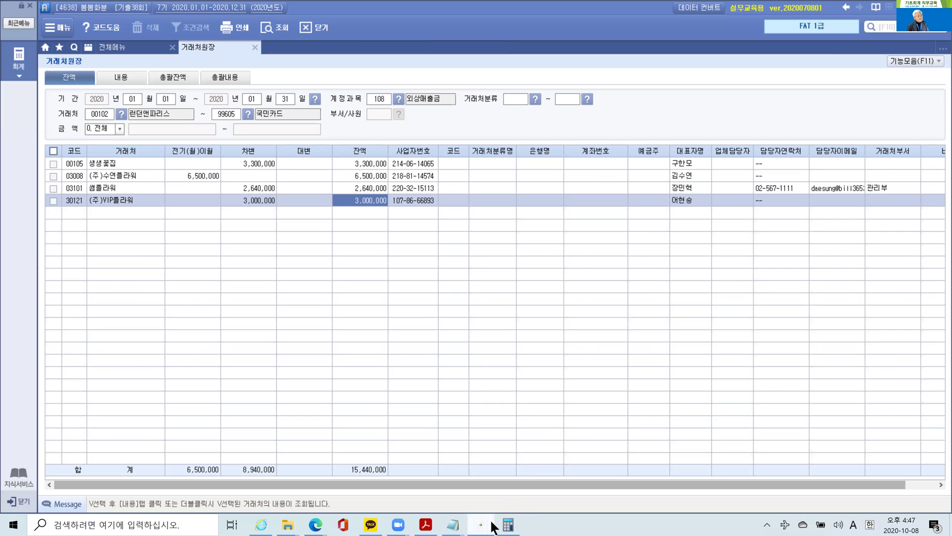
- Close the customer ledger and run 일/월계표 for January 1–31, 2020
left_click(425, 524)
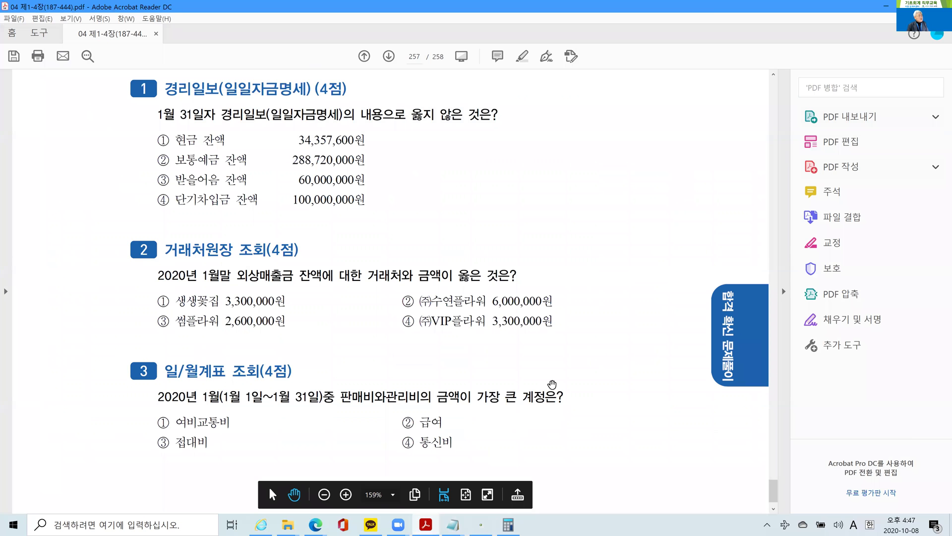
scroll(306, 350, "down", 2)
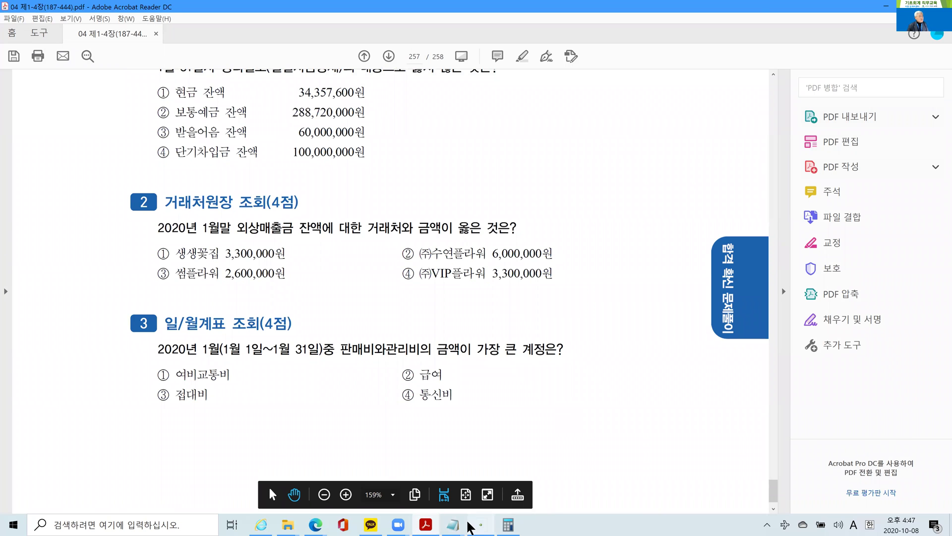
left_click(480, 524)
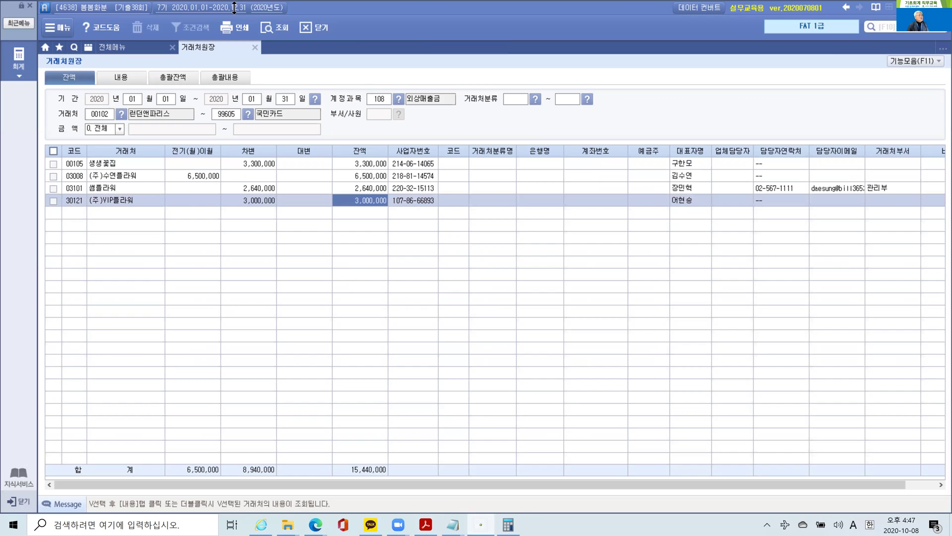
left_click(254, 48)
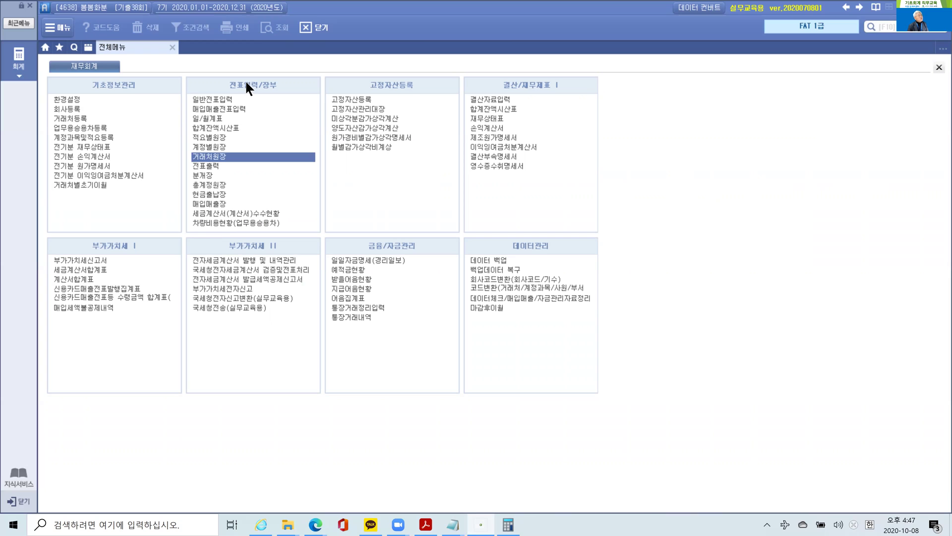
left_click(206, 118)
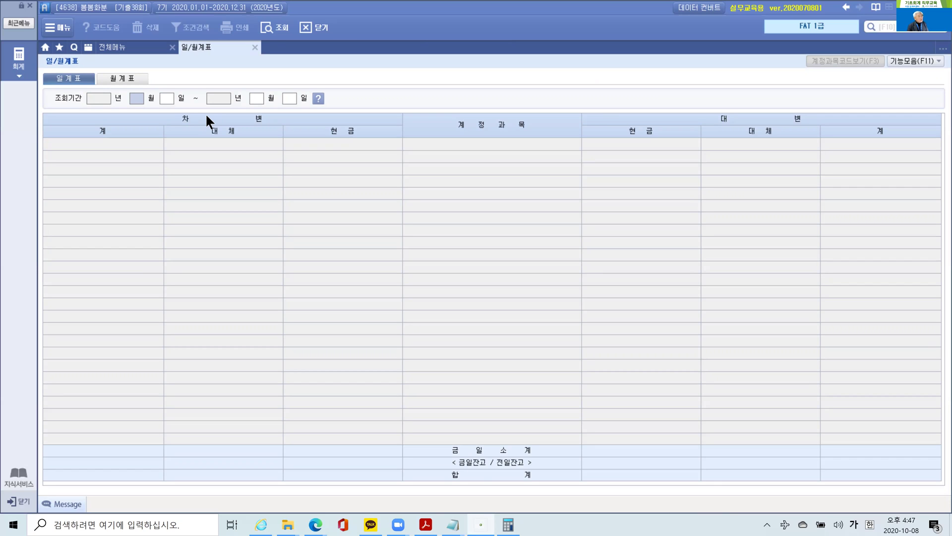
type("01")
key("Return")
type("01")
key("Return")
key("Return")
type("31")
key("Return")
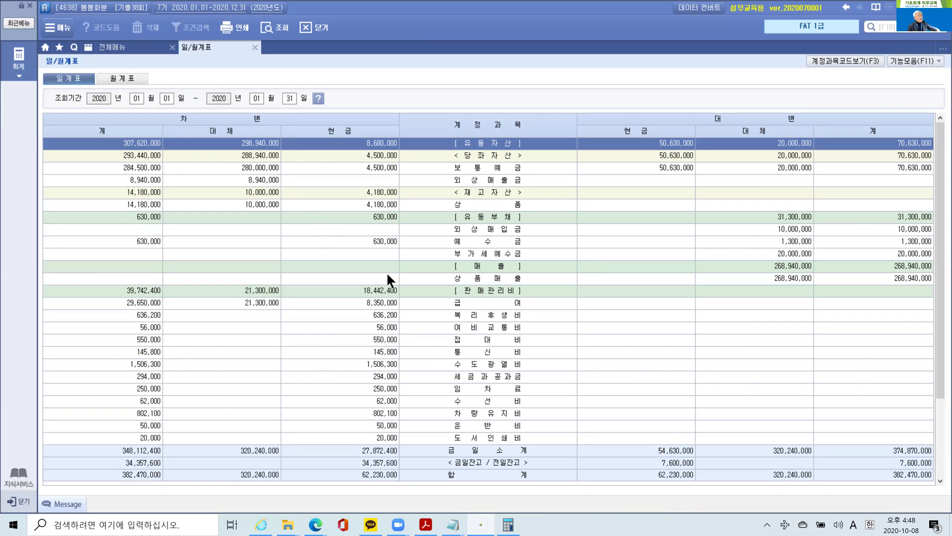
- Mark the 판매관리비 totals, highlighting 급여 29,650,000 as the largest of 39,742,400
left_click_drag(435, 282, 538, 298)
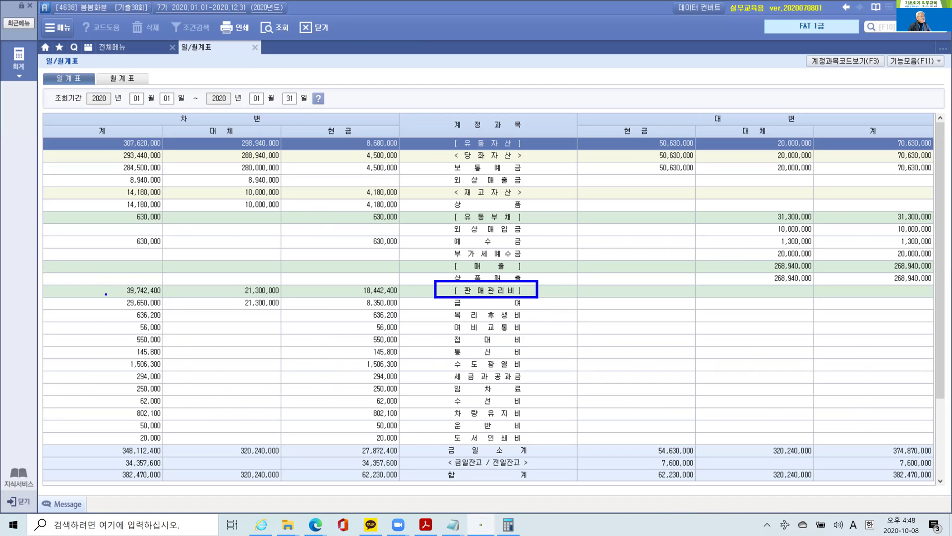
mouse_move(104, 297)
left_mouse_down()
mouse_move(172, 421)
mouse_move(172, 447)
left_mouse_up()
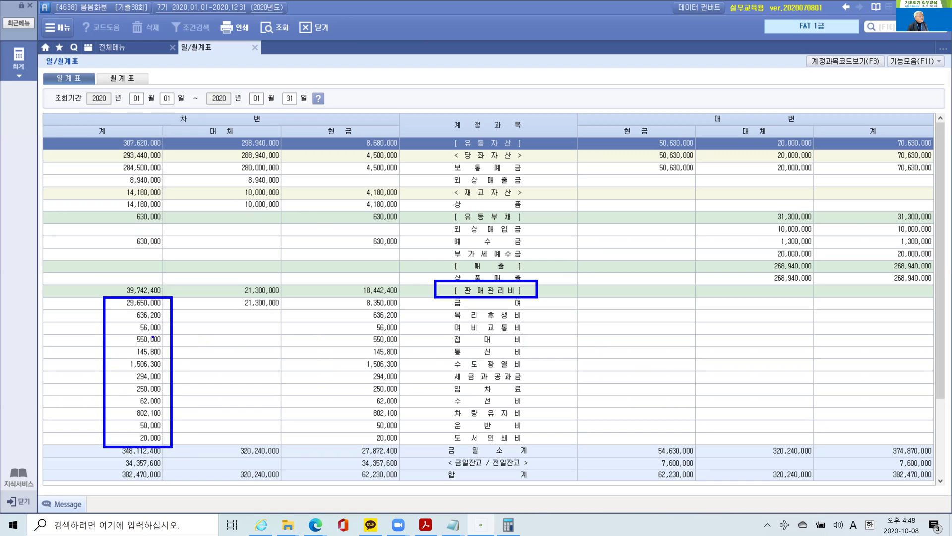
left_click_drag(128, 332, 169, 334)
left_click_drag(114, 306, 187, 313)
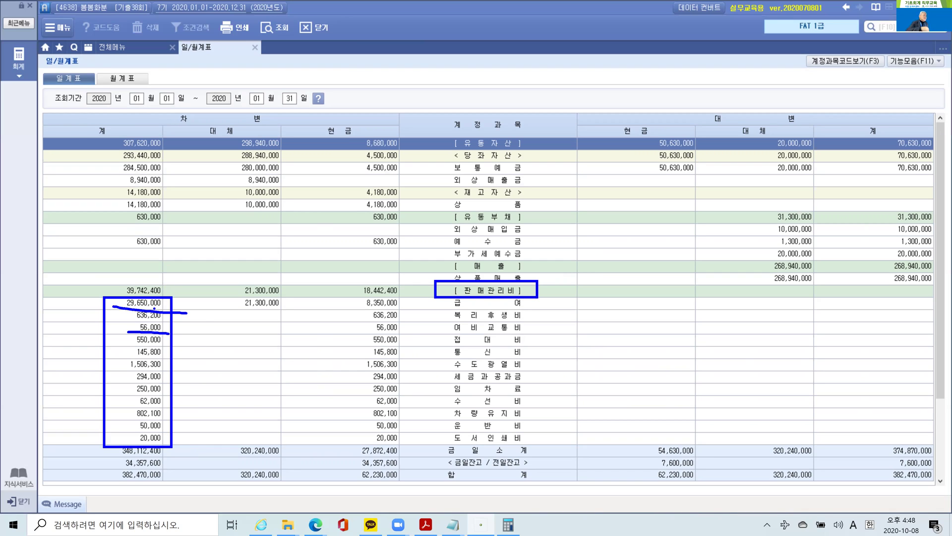
left_click_drag(98, 279, 146, 266)
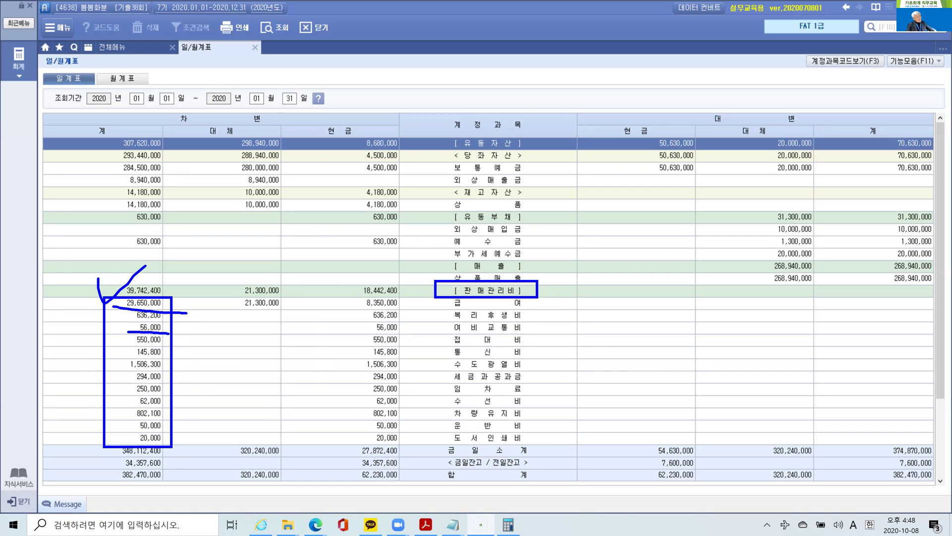
key("Escape")
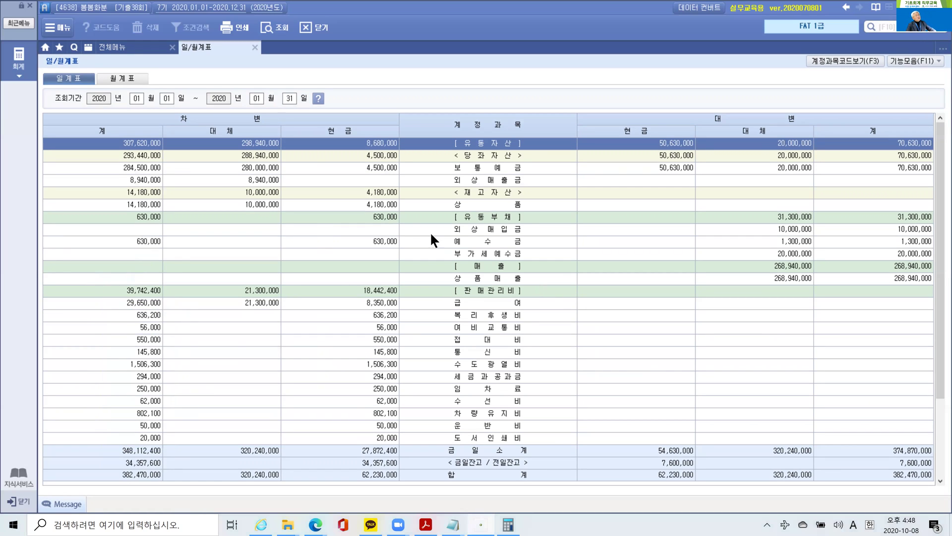
- Close the 일/월계표 report and handwrite an on-screen note about 답안저장
left_click(256, 48)
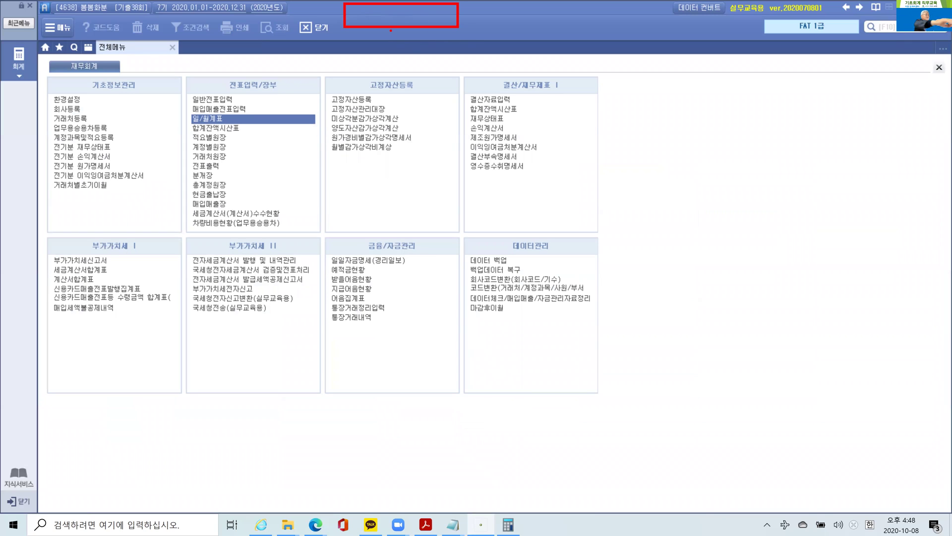
mouse_move(393, 11)
left_mouse_down()
mouse_move(565, 187)
mouse_move(382, 42)
mouse_move(407, 25)
left_mouse_up()
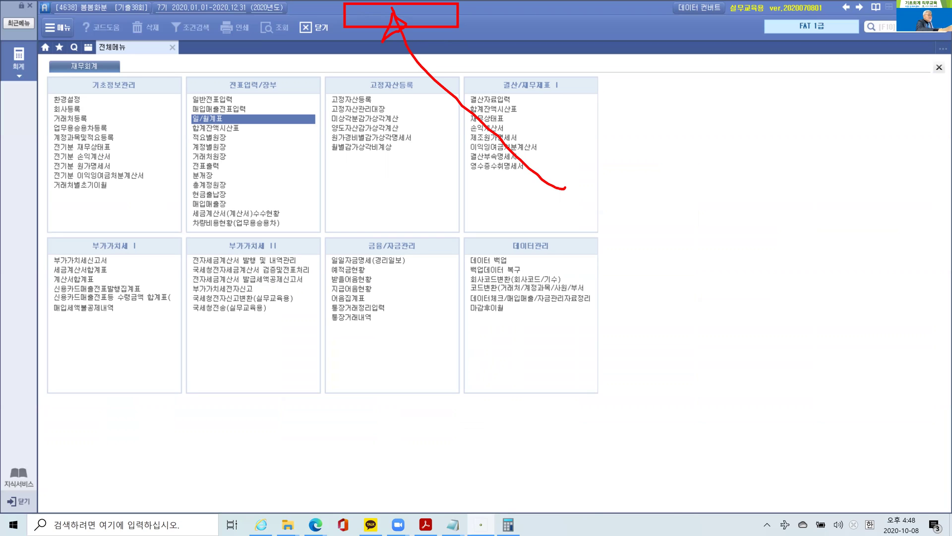
left_click_drag(594, 174, 609, 193)
left_click_drag(651, 153, 679, 165)
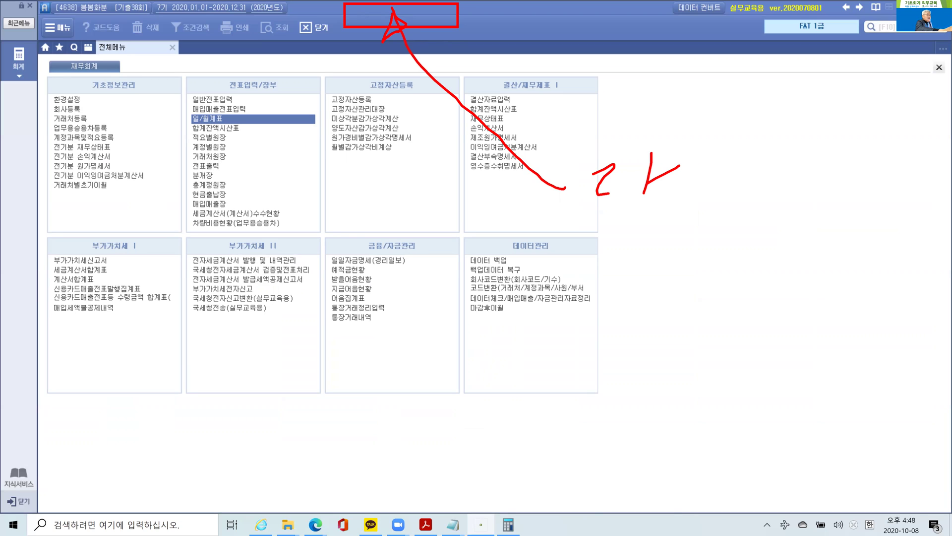
left_click_drag(611, 205, 615, 232)
mouse_move(648, 201)
left_mouse_down()
mouse_move(646, 226)
mouse_move(625, 228)
left_mouse_up()
mouse_move(691, 187)
left_mouse_down()
mouse_move(675, 204)
mouse_move(692, 193)
left_mouse_up()
mouse_move(714, 169)
left_mouse_down()
mouse_move(709, 216)
mouse_move(746, 189)
left_mouse_up()
left_click_drag(696, 225, 710, 236)
mouse_move(748, 188)
left_mouse_down()
mouse_move(771, 182)
mouse_move(739, 221)
left_mouse_up()
mouse_move(756, 208)
left_mouse_down()
mouse_move(774, 230)
mouse_move(796, 196)
left_mouse_up()
left_click_drag(804, 186, 790, 265)
mouse_move(817, 203)
left_mouse_down()
mouse_move(840, 211)
mouse_move(809, 230)
left_mouse_up()
left_click_drag(828, 217, 835, 233)
left_click_drag(858, 185, 856, 234)
left_click_drag(856, 218, 883, 215)
mouse_move(843, 262)
left_mouse_down()
mouse_move(838, 281)
mouse_move(824, 268)
left_mouse_up()
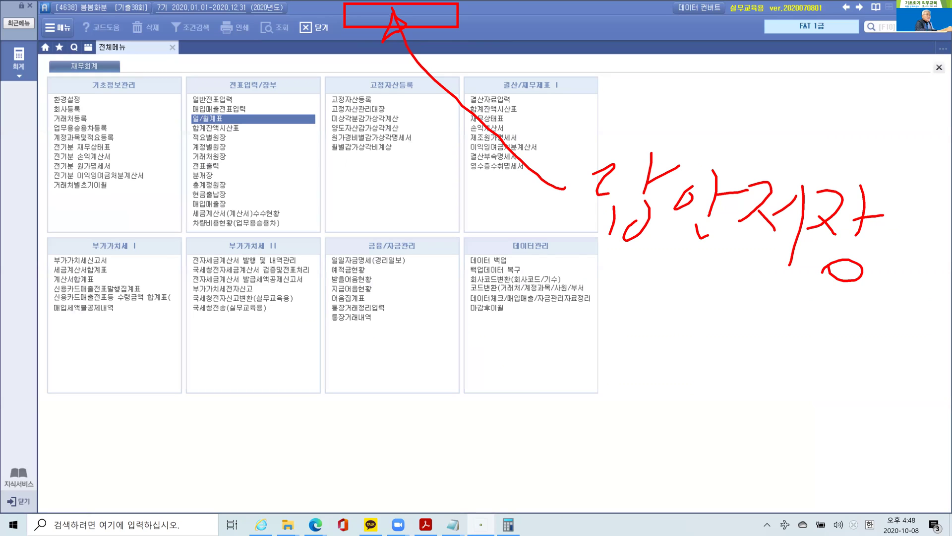
- Annotate the menu panels and write 'USB' to explain saving answers to the USB
left_click_drag(330, 67, 342, 460)
mouse_move(349, 82)
left_mouse_down()
mouse_move(463, 75)
mouse_move(704, 397)
mouse_move(379, 448)
left_mouse_up()
mouse_move(458, 394)
left_mouse_down()
mouse_move(464, 430)
mouse_move(535, 421)
mouse_move(474, 430)
mouse_move(510, 416)
left_mouse_up()
mouse_move(544, 388)
left_mouse_down()
mouse_move(525, 415)
mouse_move(554, 414)
mouse_move(570, 392)
mouse_move(563, 414)
left_mouse_up()
left_click_drag(366, 132, 423, 130)
left_click_drag(373, 189, 430, 172)
left_click_drag(390, 243, 414, 231)
left_click_drag(391, 299, 430, 287)
left_click_drag(560, 256, 596, 252)
left_click_drag(593, 103, 621, 101)
mouse_move(474, 449)
left_mouse_down()
mouse_move(464, 380)
mouse_move(598, 371)
mouse_move(509, 428)
left_mouse_up()
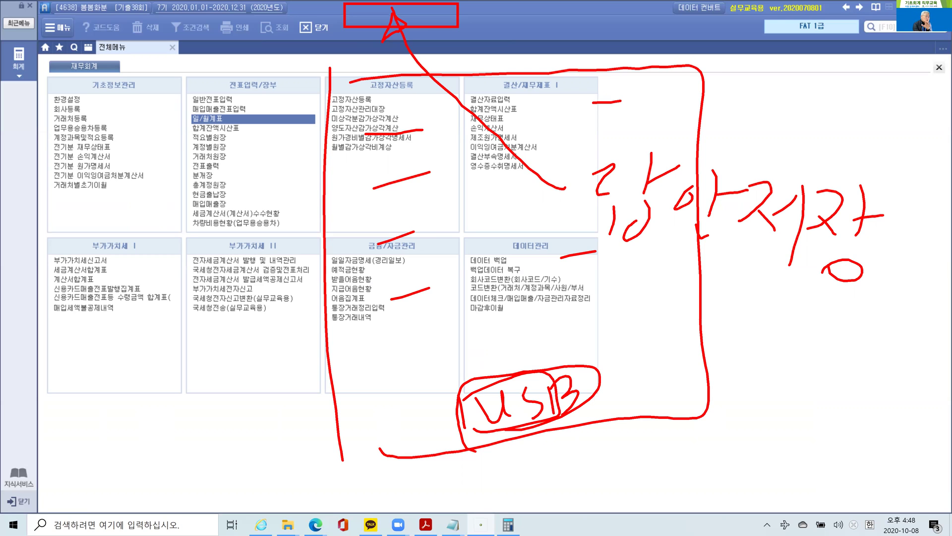
key("Escape")
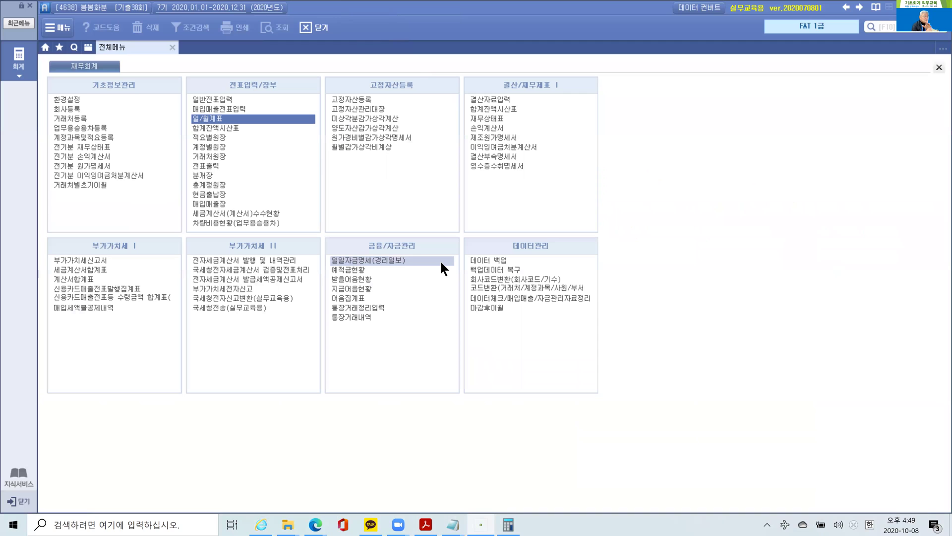